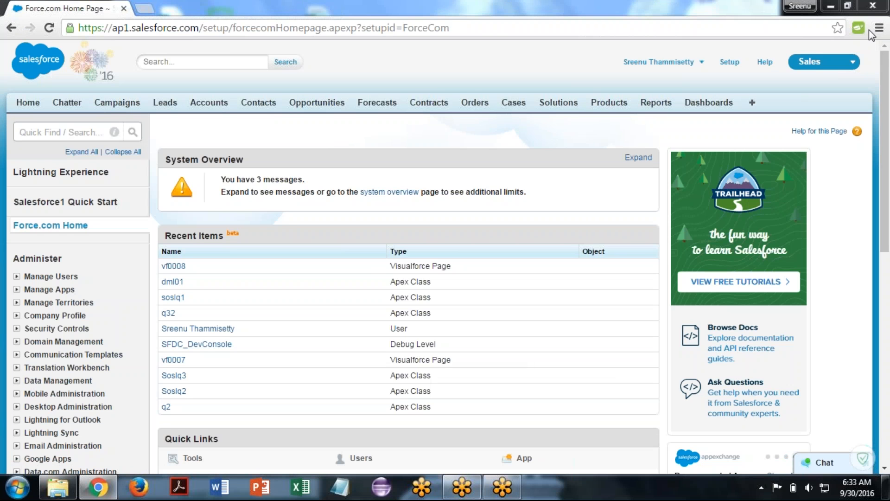
# Switch to Notepad and write the heading "Reports:" with the line "Report Building tool" below it
pyautogui.click(340, 488)
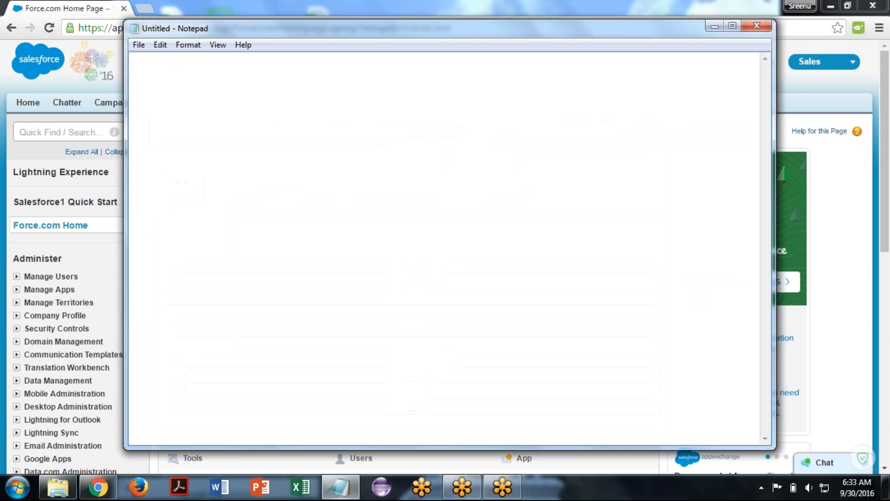
pyautogui.write('Report')
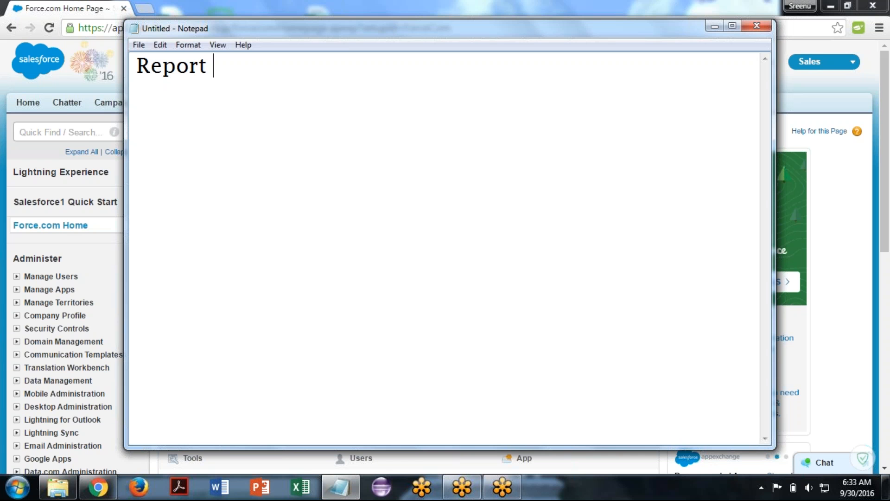
pyautogui.write('s:')
pyautogui.press('Return')
pyautogui.write('Report Build')
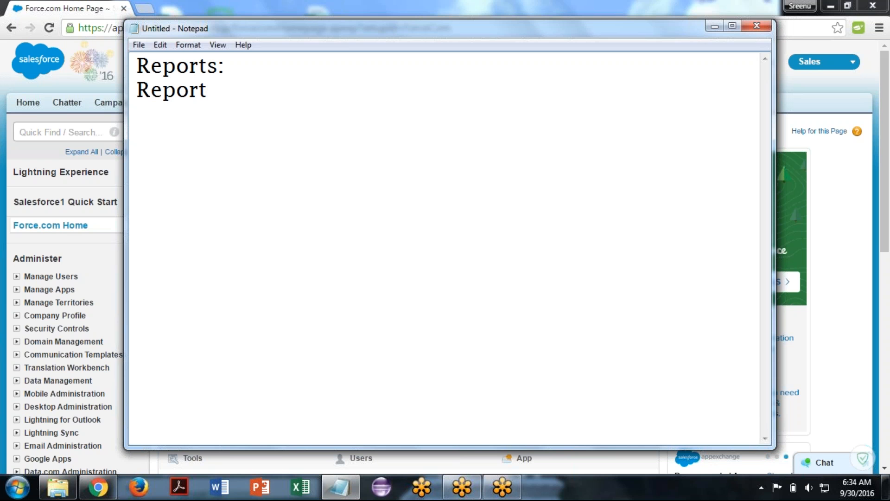
pyautogui.write('ing ')
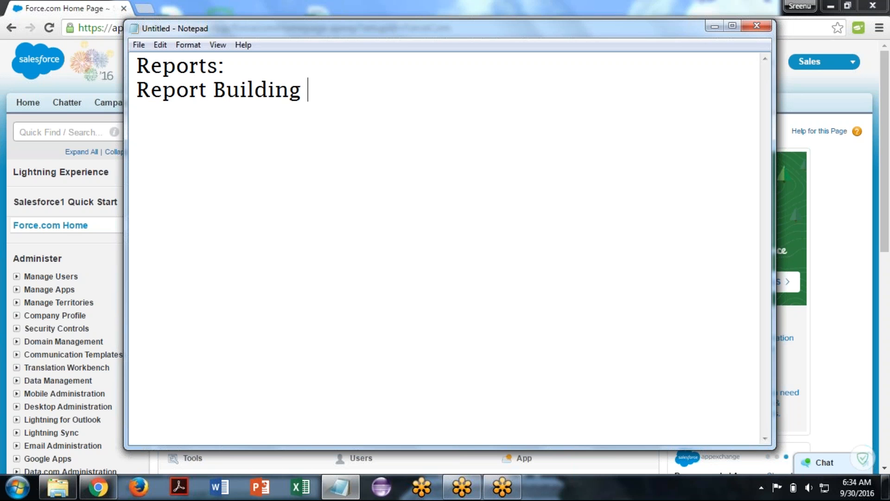
pyautogui.write('tool')
pyautogui.press('Return')
# Add the subheading "Diff.Formats of Reports:" on the line below "Report Building tool"
pyautogui.write('Di')
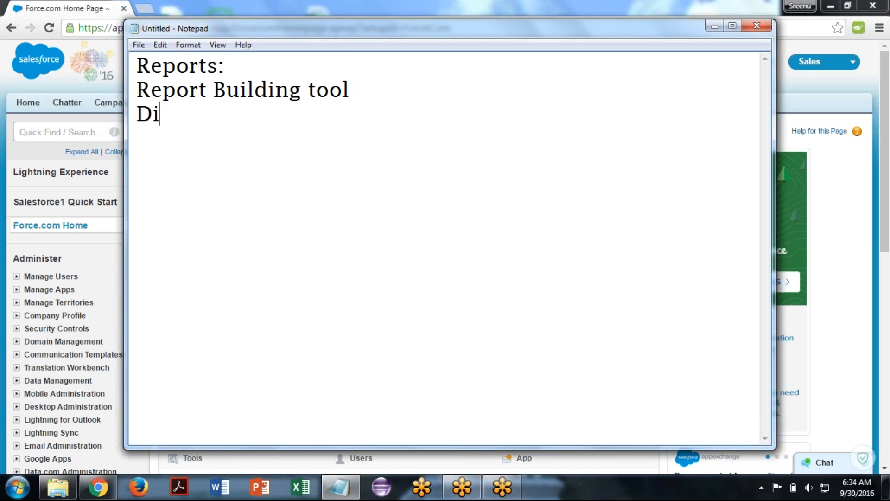
pyautogui.write('ff.Forma')
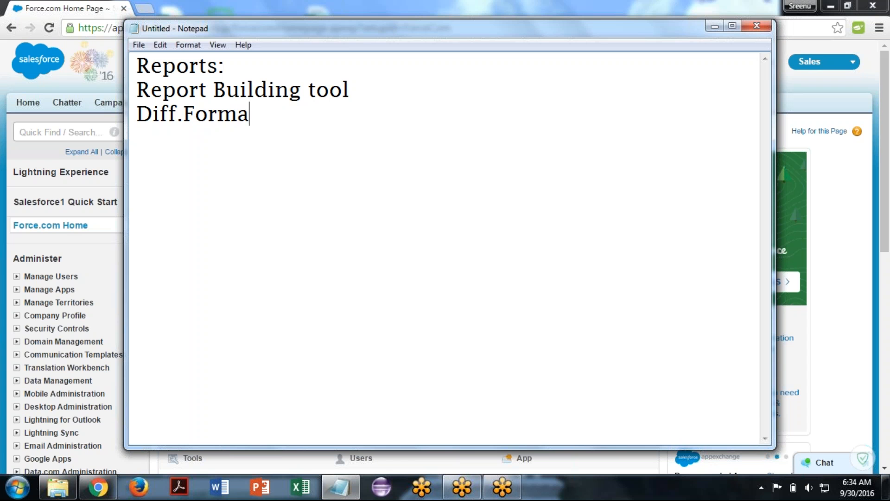
pyautogui.write('ts of Rep')
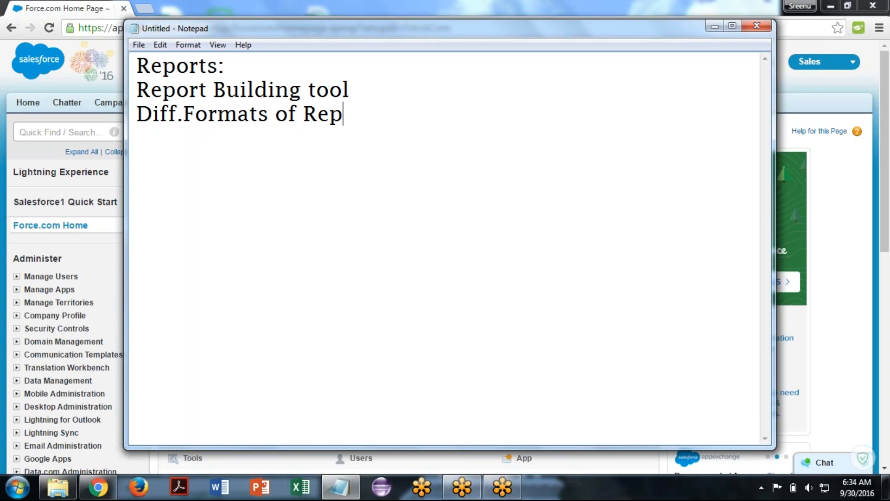
pyautogui.write('orts:')
pyautogui.press('Return')
# List the report formats under the subheading on separate lines: "-Tabular", "-Summary", "-Matrix" and "-Joined"
pyautogui.write('-')
pyautogui.write('Tabu')
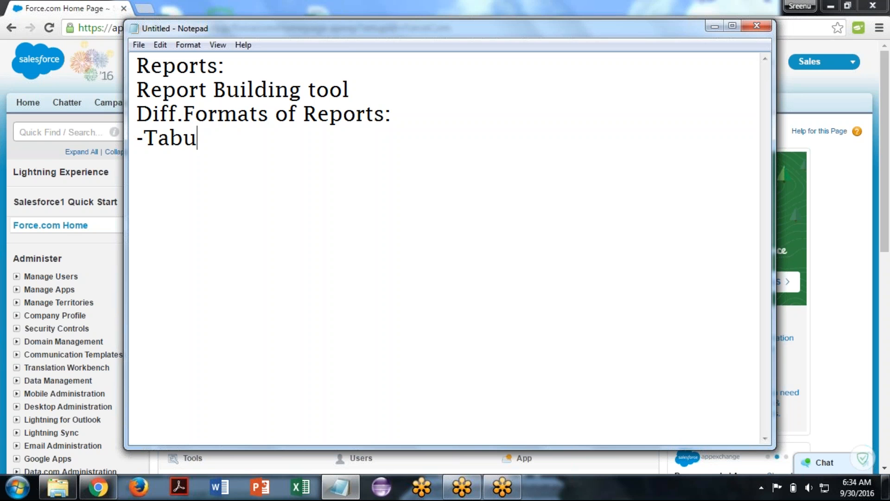
pyautogui.write('lar')
pyautogui.press('Return')
pyautogui.write('-Summary')
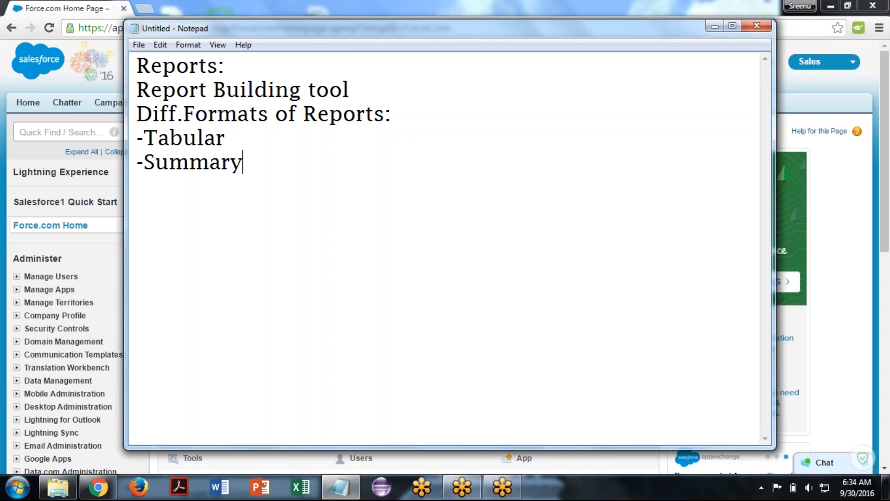
pyautogui.press('Return')
pyautogui.write('-Matrix')
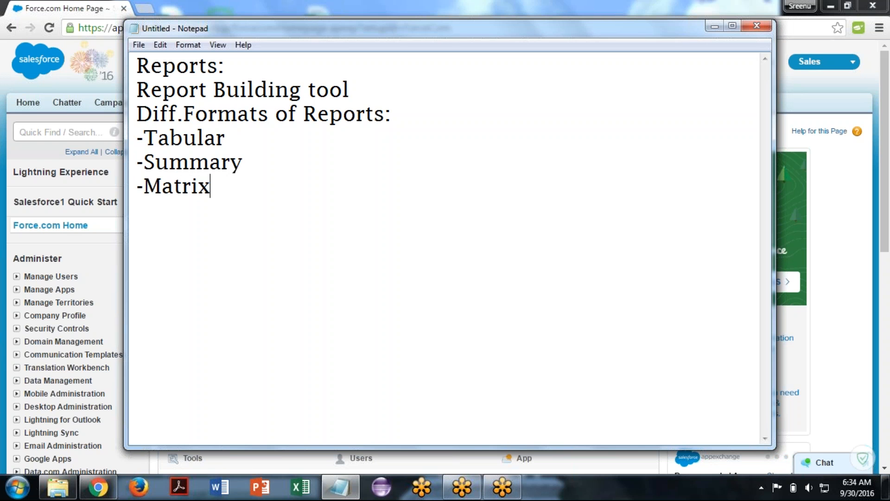
pyautogui.press('Return')
pyautogui.write('-Joined')
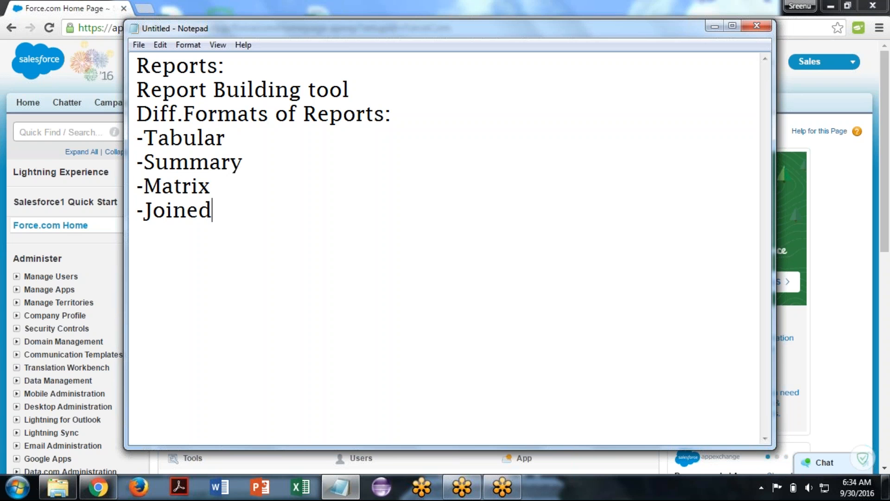
# Switch to Salesforce in Chrome, go to the reports list and open the Summary_Matrix_Joined reports report for customizing
pyautogui.hotkey('alt', 'Tab')
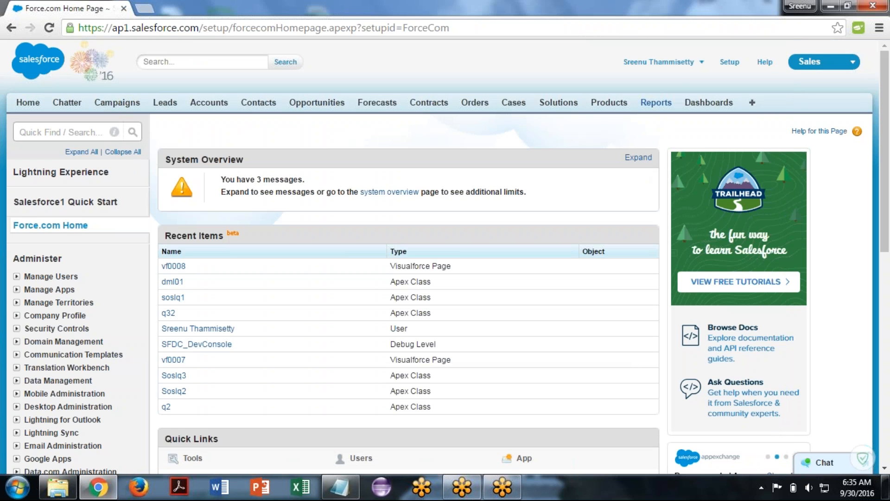
pyautogui.click(654, 102)
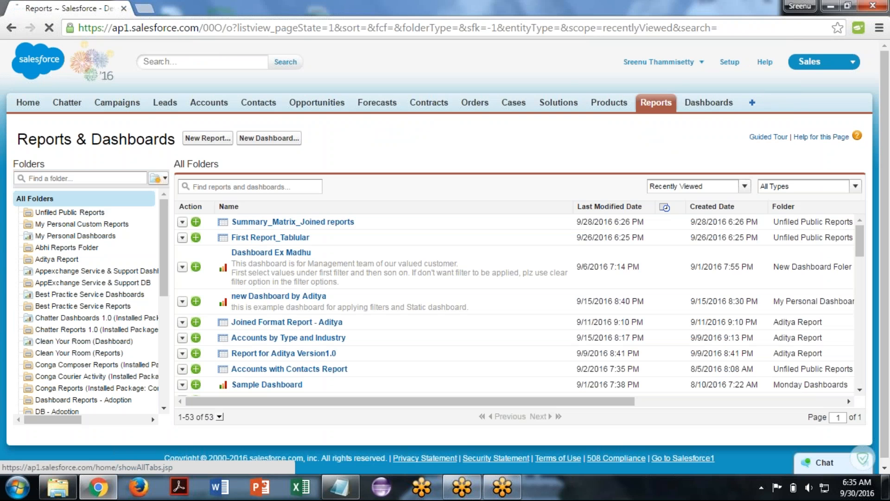
pyautogui.click(752, 104)
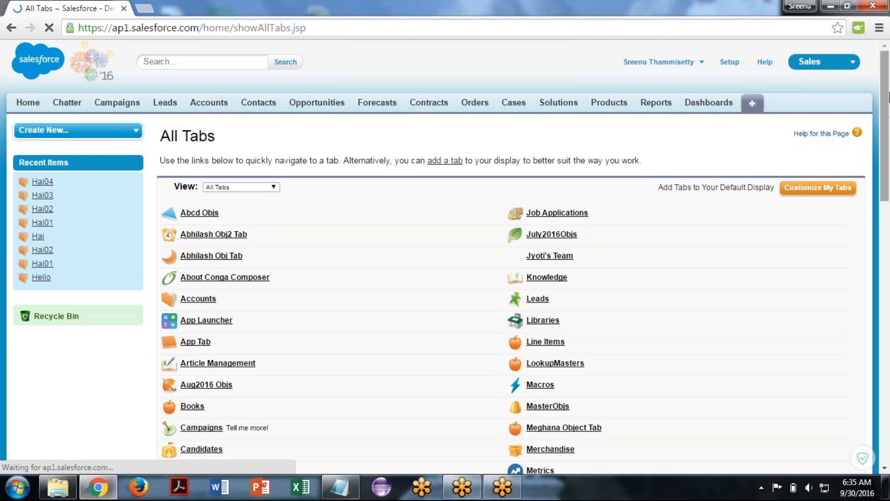
pyautogui.moveTo(888, 111); pyautogui.dragTo(889, 355)
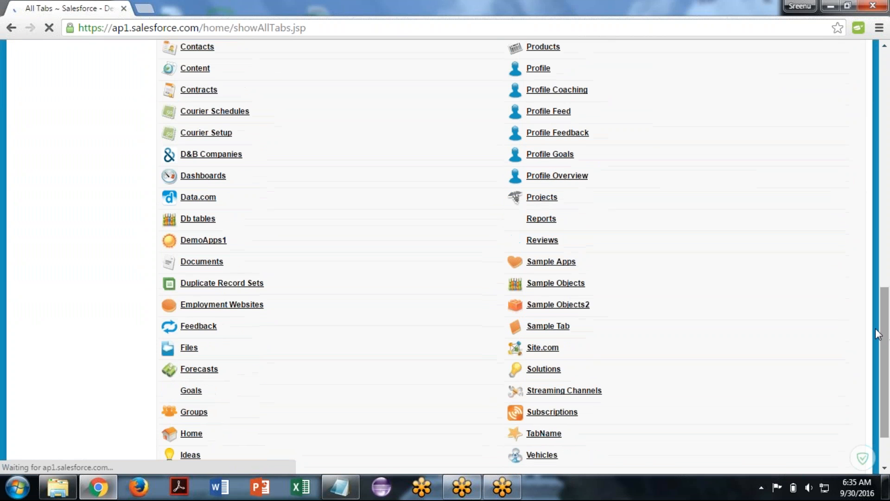
pyautogui.click(543, 222)
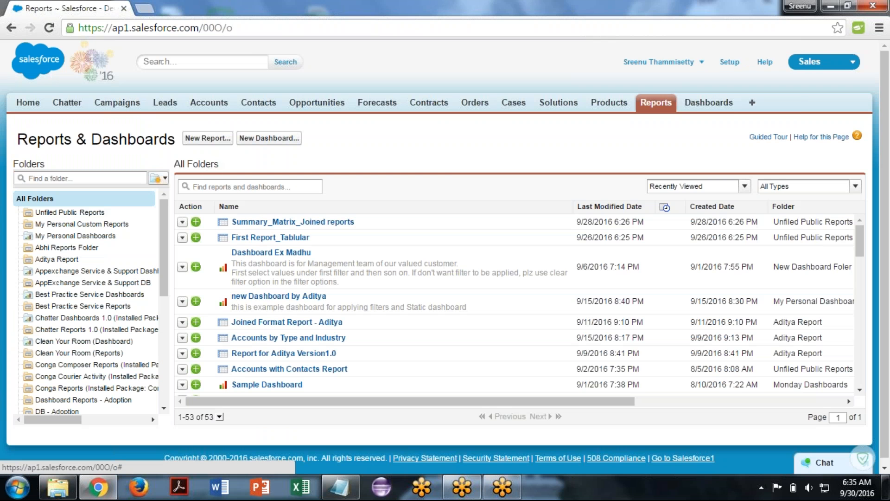
pyautogui.click(272, 225)
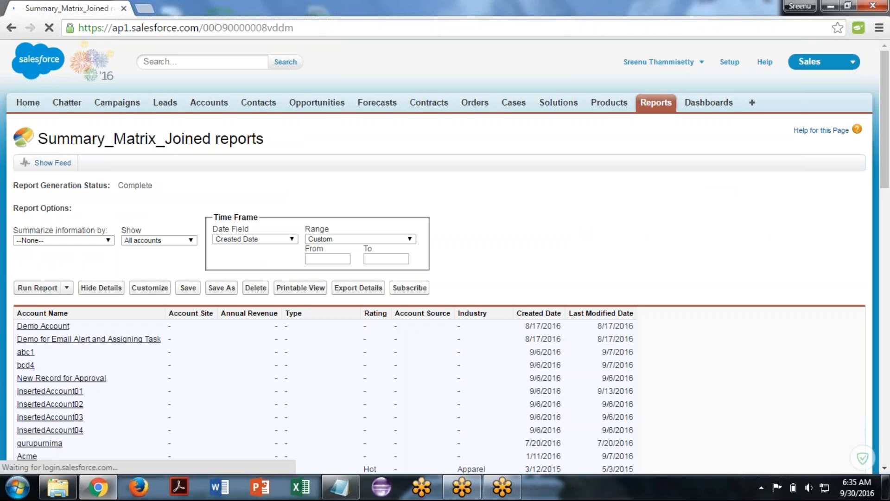
pyautogui.click(149, 288)
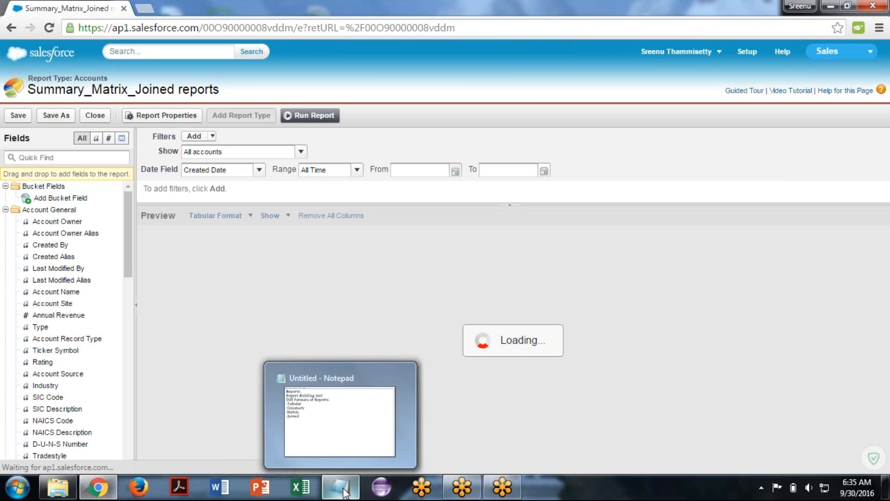
# Switch to Notepad and add "---Charts:Horizontal Bar Chart" below the format list, separated from it by a blank line
pyautogui.click(343, 491)
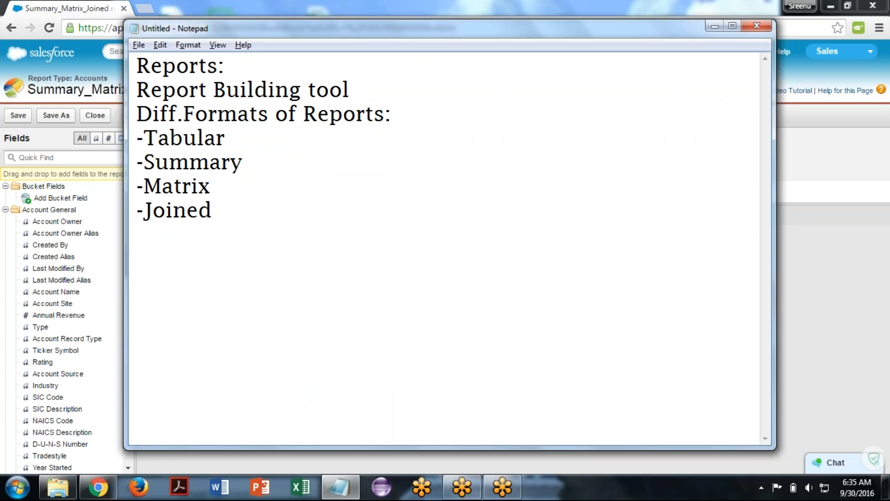
pyautogui.press('Return')
pyautogui.press('Return')
pyautogui.write('---')
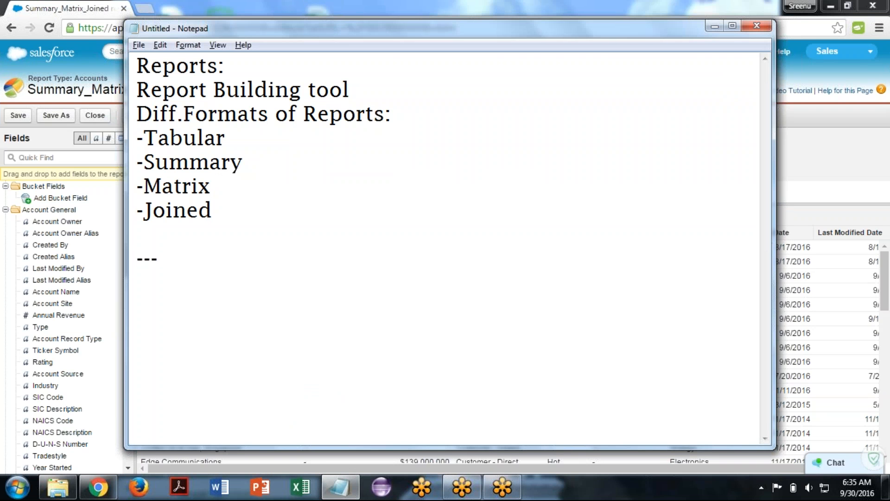
pyautogui.write('Charts')
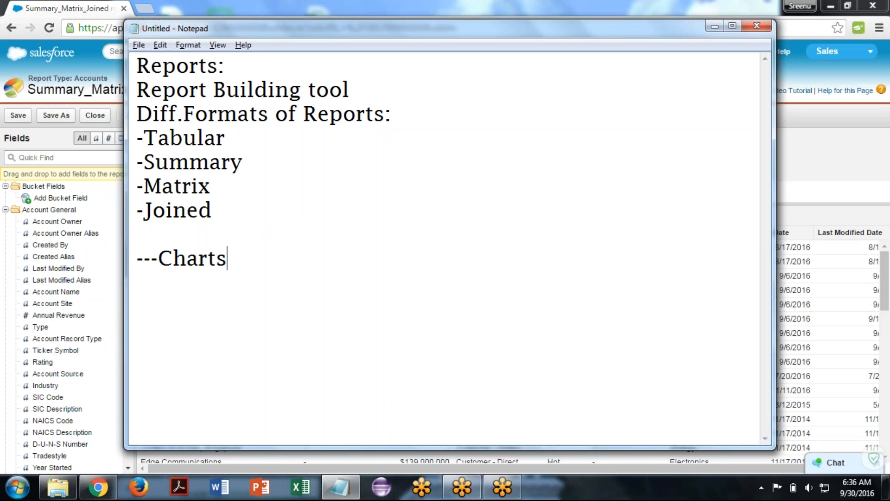
pyautogui.write(':Horizon')
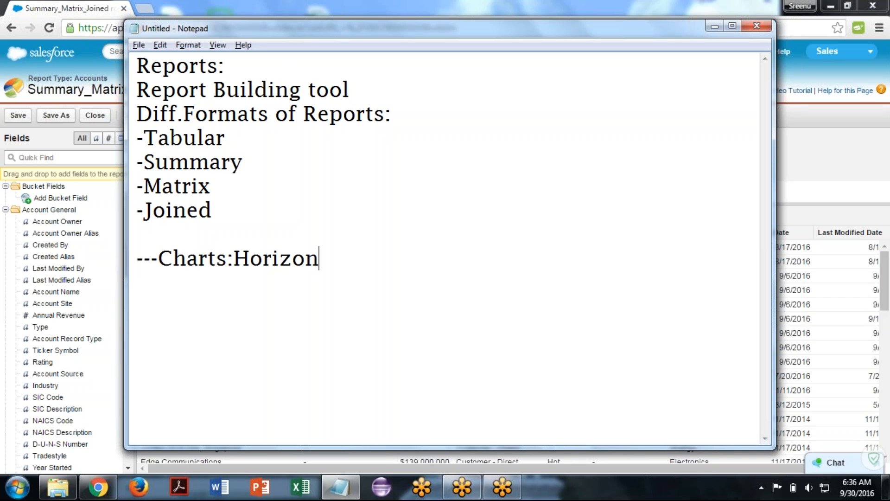
pyautogui.write('tal B')
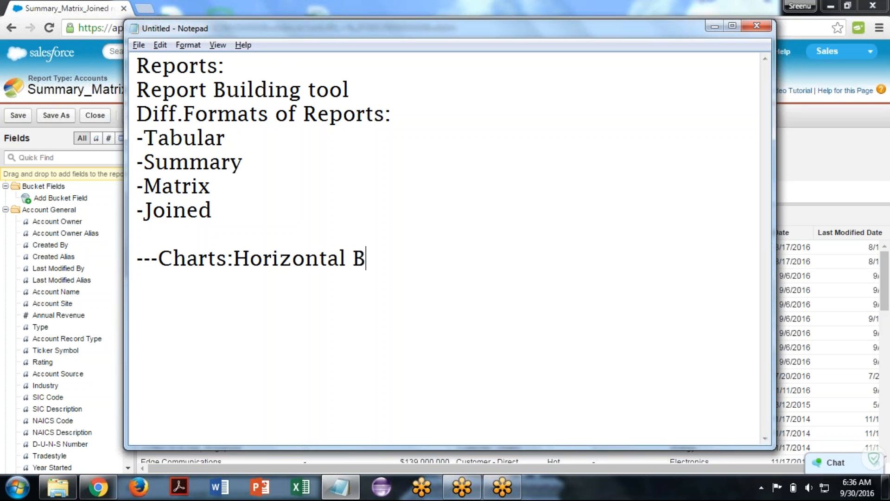
pyautogui.write('ar Chart')
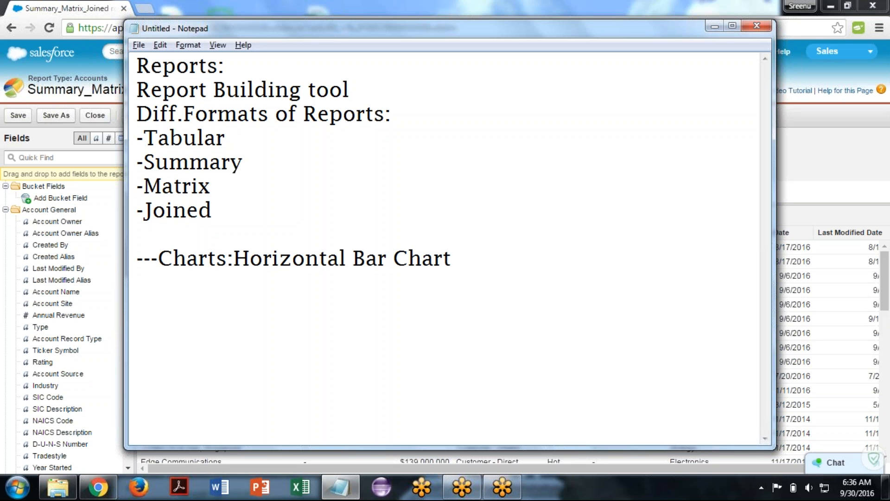
pyautogui.press('Return')
pyautogui.press('Return')
# Switch back to the Salesforce report, change its format to Summary and group the records by Type
pyautogui.hotkey('alt', 'Tab')
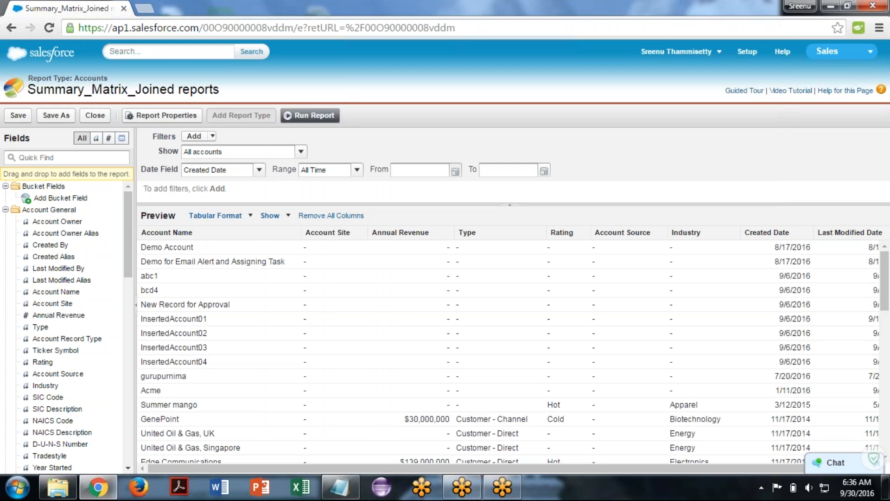
pyautogui.click(211, 215)
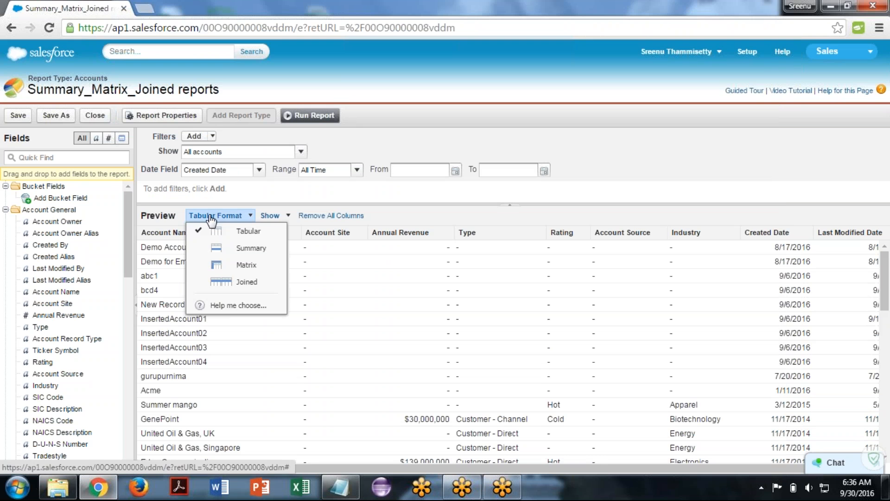
pyautogui.click(242, 253)
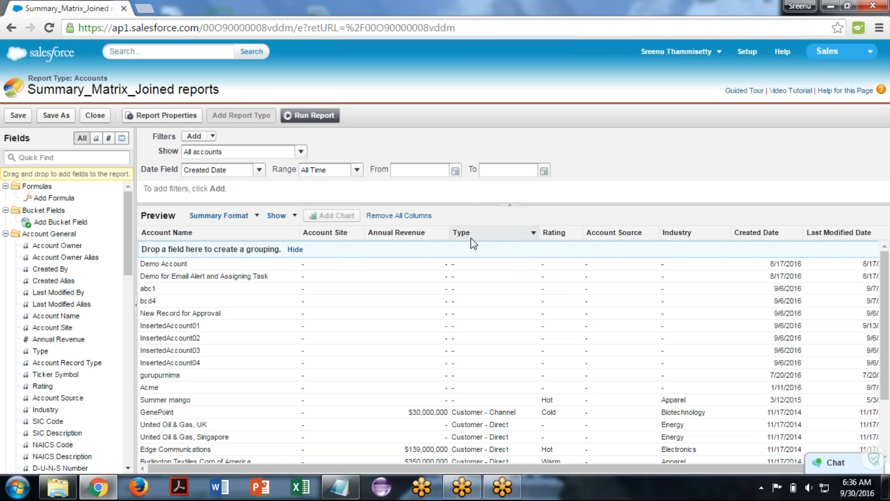
pyautogui.moveTo(470, 241); pyautogui.dragTo(439, 257)
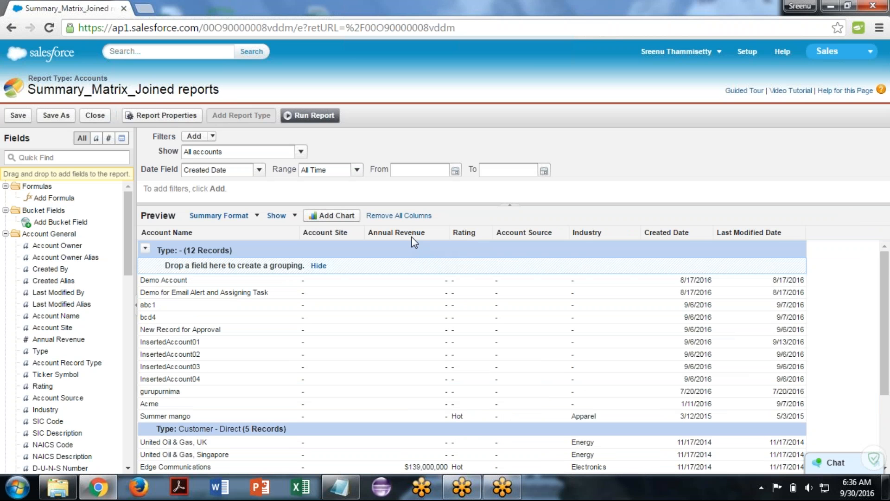
# Summarize the Annual Revenue column by Sum
pyautogui.click(443, 232)
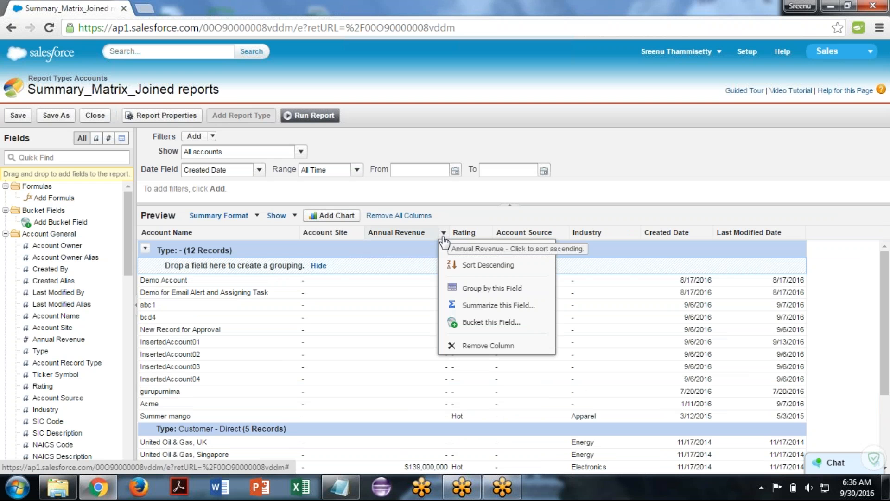
pyautogui.click(506, 305)
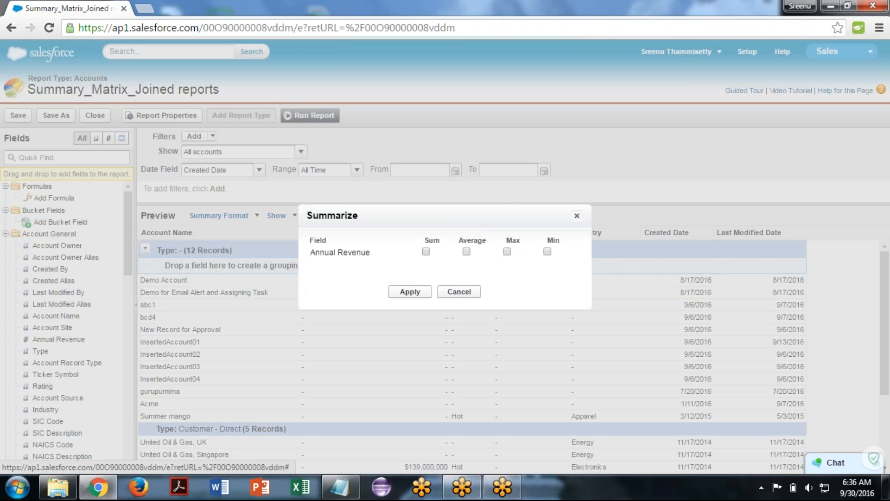
pyautogui.click(426, 251)
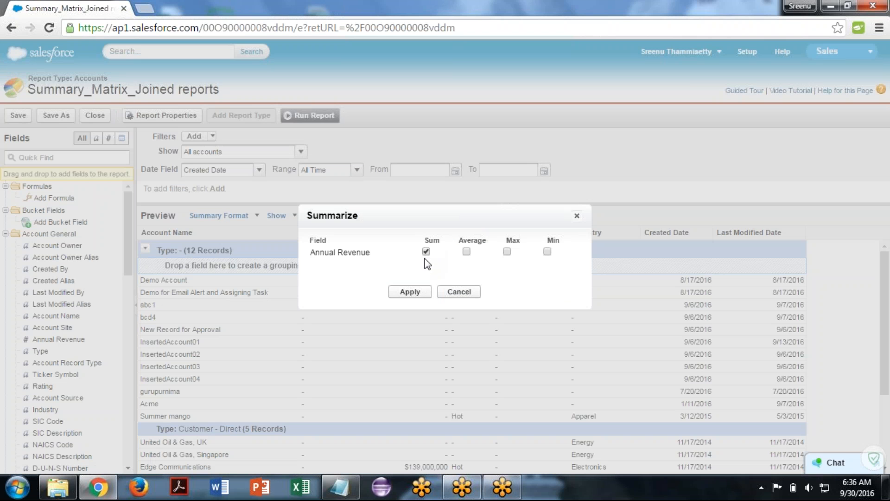
pyautogui.click(410, 291)
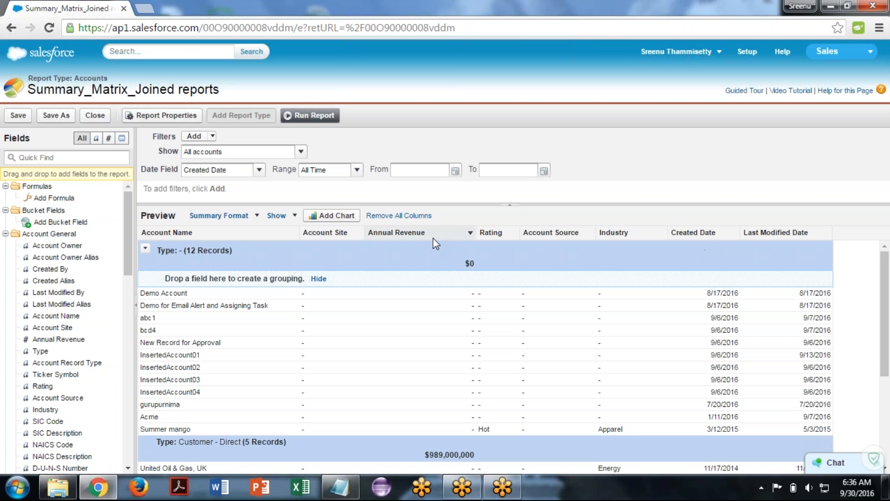
# Search the report's available fields for "ex" and clear the search
pyautogui.click(51, 159)
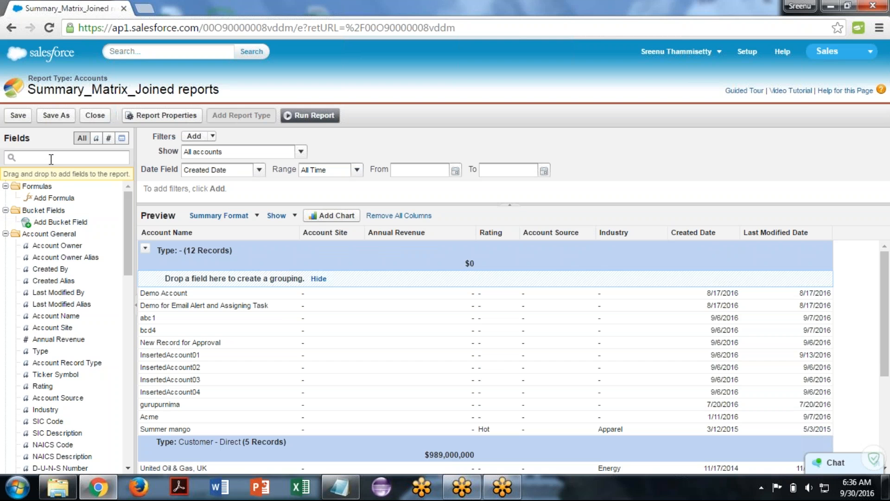
pyautogui.write('ex')
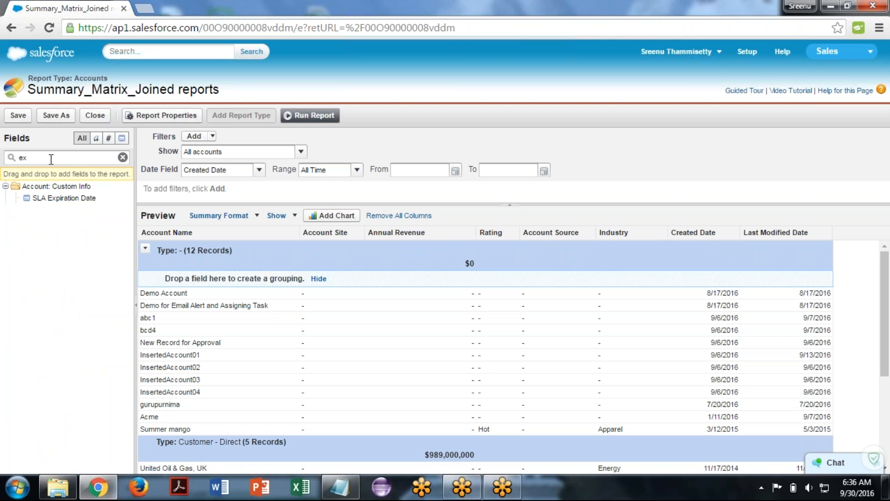
pyautogui.press('BackSpace')
pyautogui.press('BackSpace')
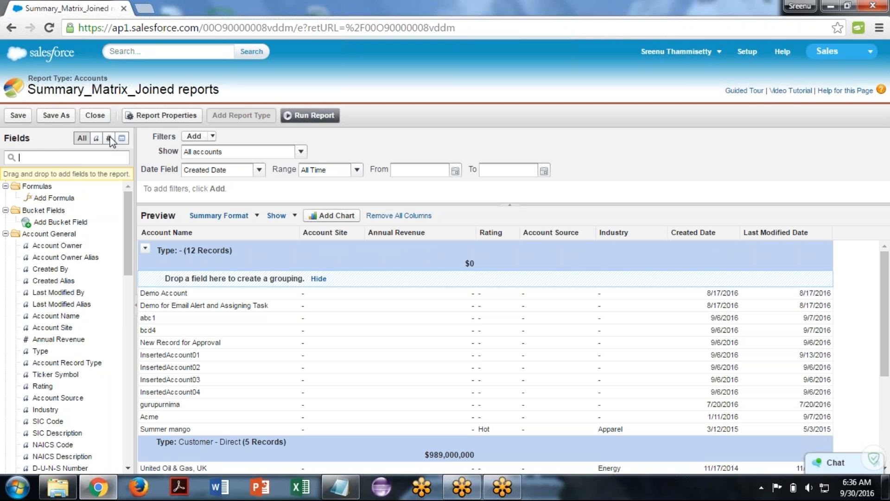
# Limit the available fields to numeric ones and add Employees and Number of Locations as columns after Annual Revenue
pyautogui.click(109, 138)
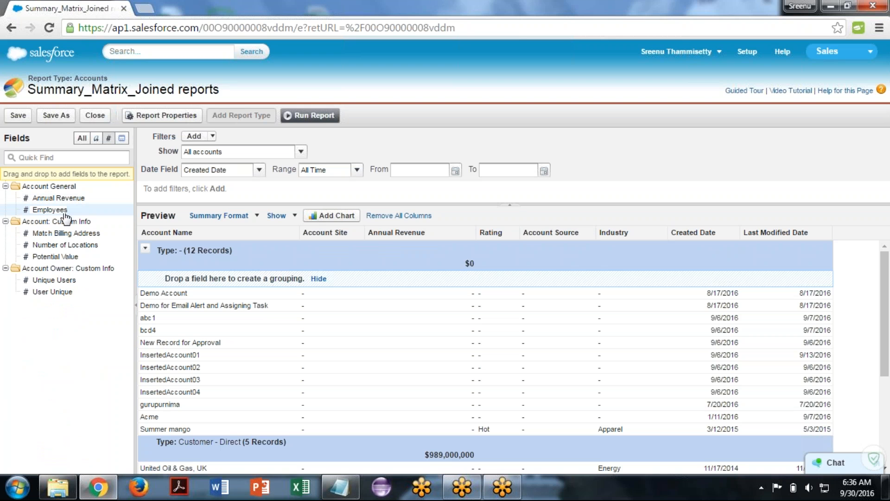
pyautogui.moveTo(64, 212); pyautogui.dragTo(478, 235)
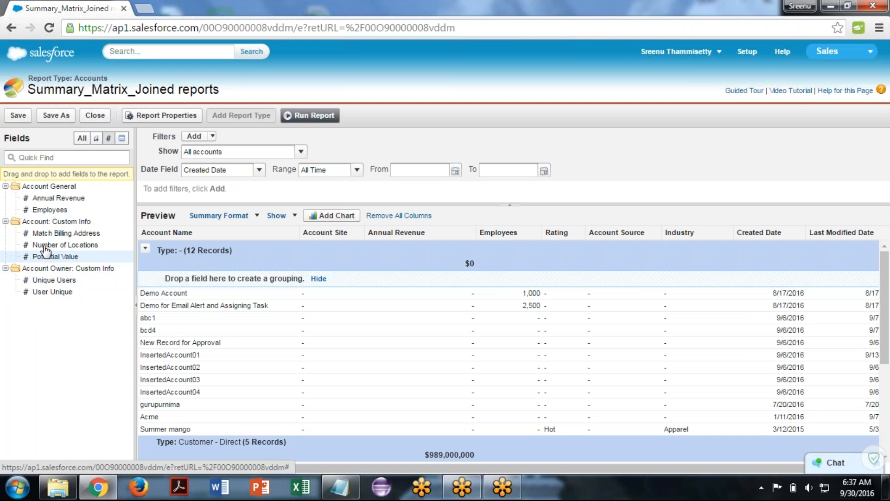
pyautogui.moveTo(45, 250); pyautogui.dragTo(542, 244)
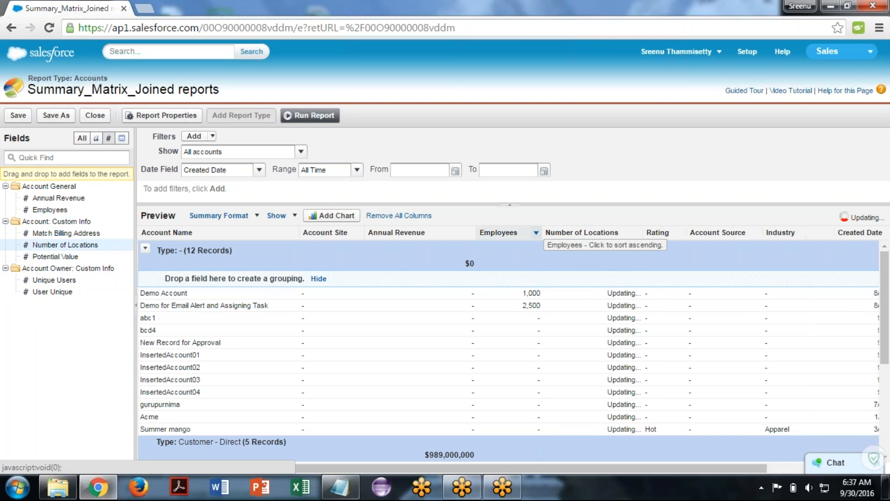
# Summarize the Number of Locations column by Sum
pyautogui.click(637, 233)
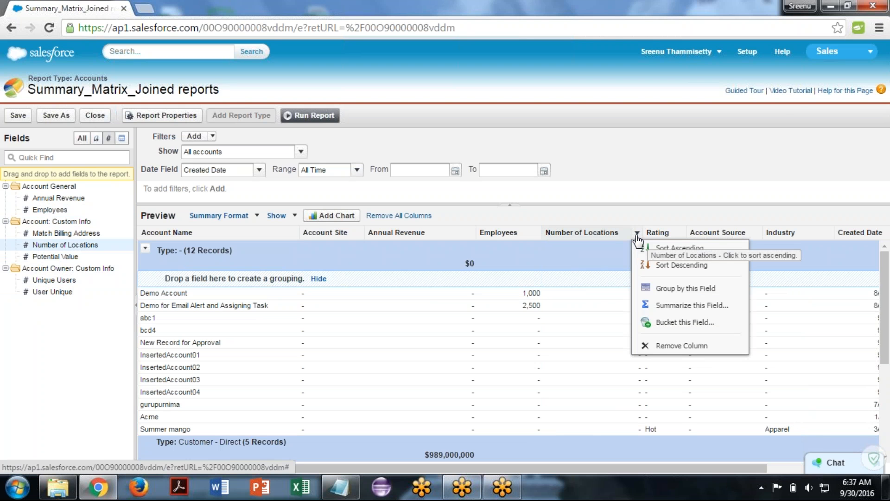
pyautogui.click(708, 306)
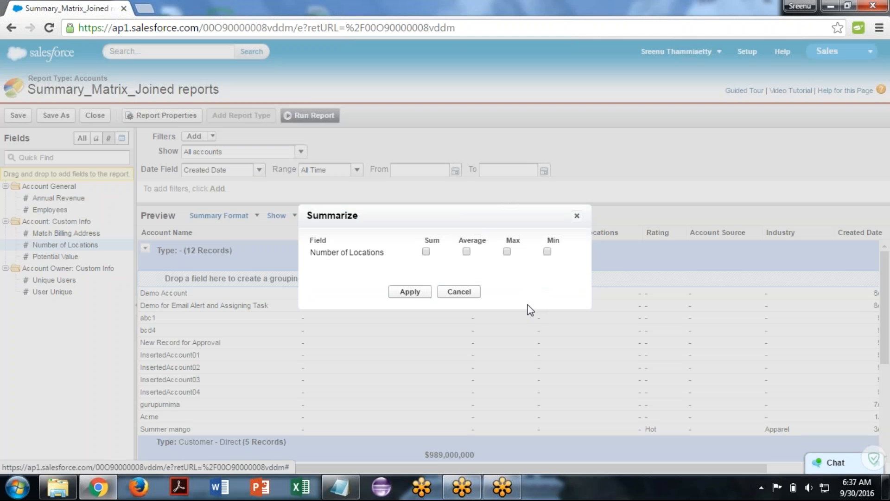
pyautogui.click(426, 251)
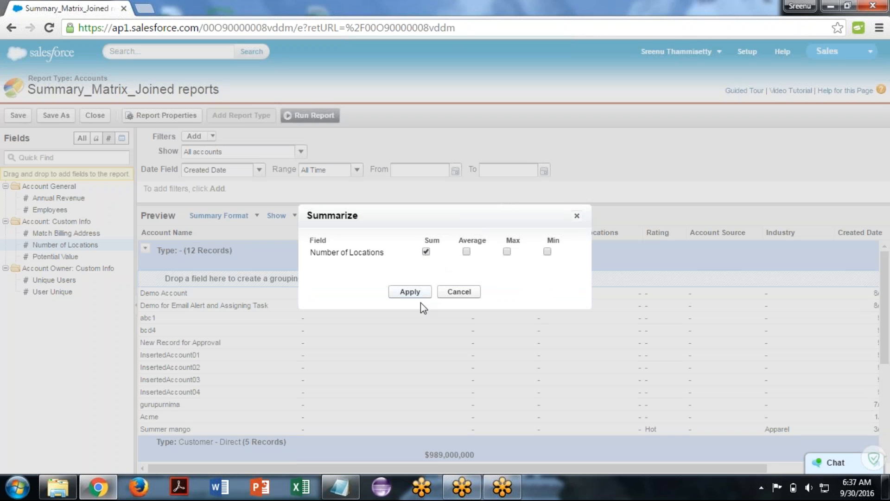
pyautogui.click(410, 292)
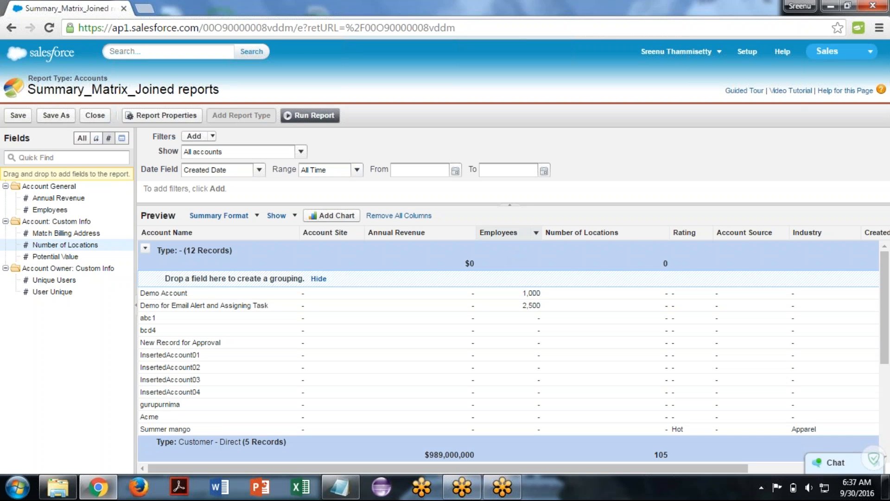
# Summarize the Employees column by Sum
pyautogui.click(536, 232)
pyautogui.click(585, 306)
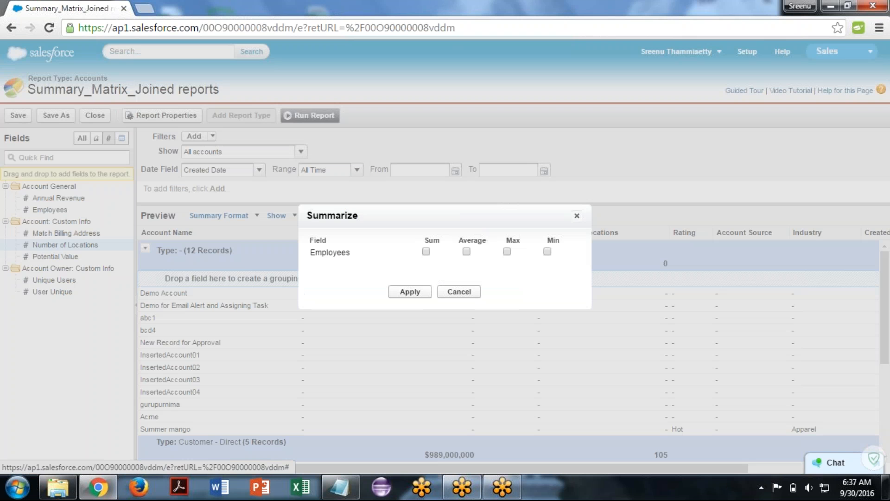
pyautogui.click(426, 252)
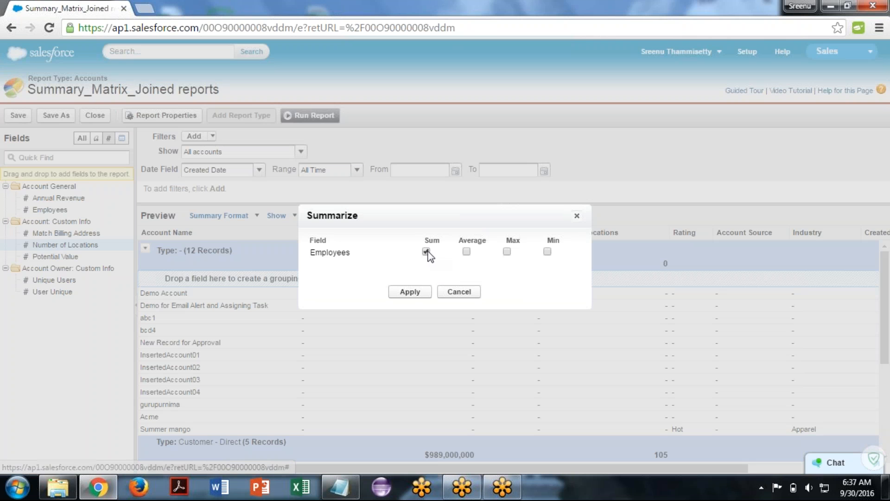
pyautogui.click(410, 292)
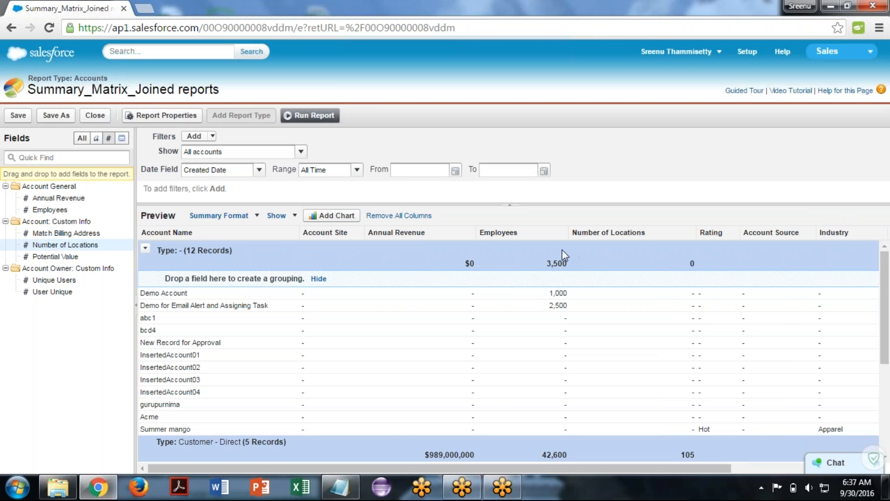
# Add a horizontal bar chart to the report with Sum of Employees on the X-axis and Type on the Y-axis
pyautogui.click(330, 218)
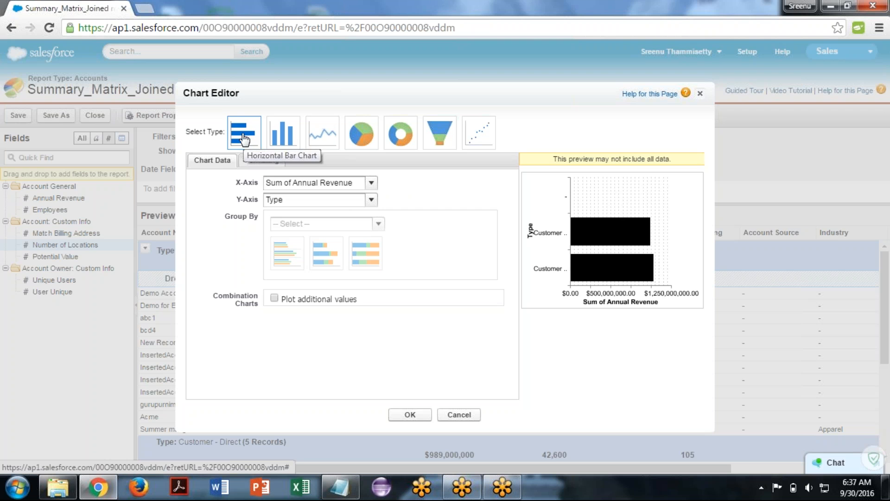
pyautogui.click(303, 202)
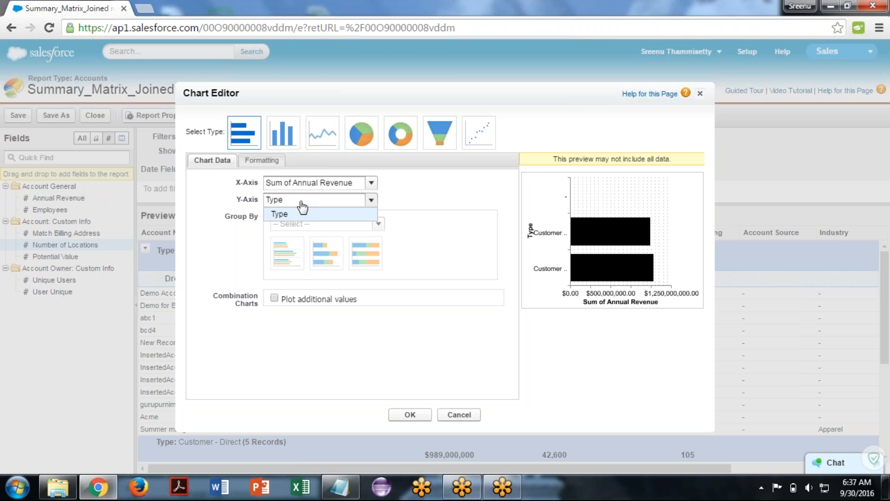
pyautogui.click(302, 204)
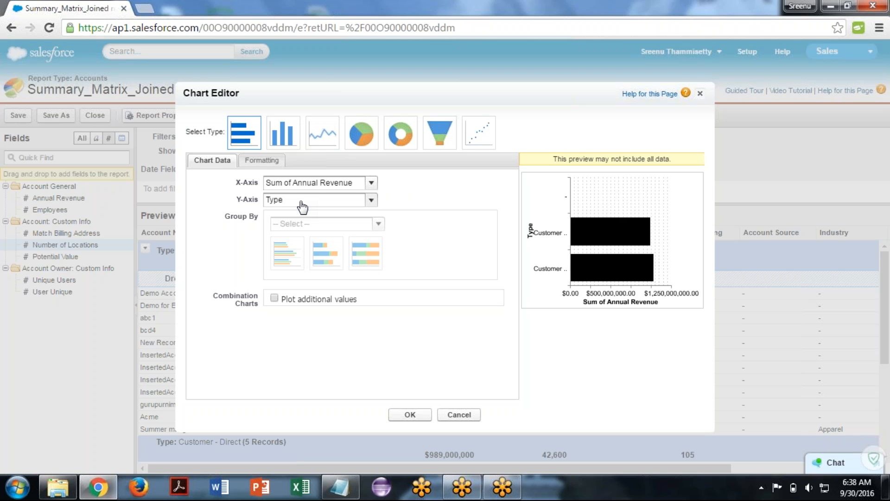
pyautogui.click(340, 183)
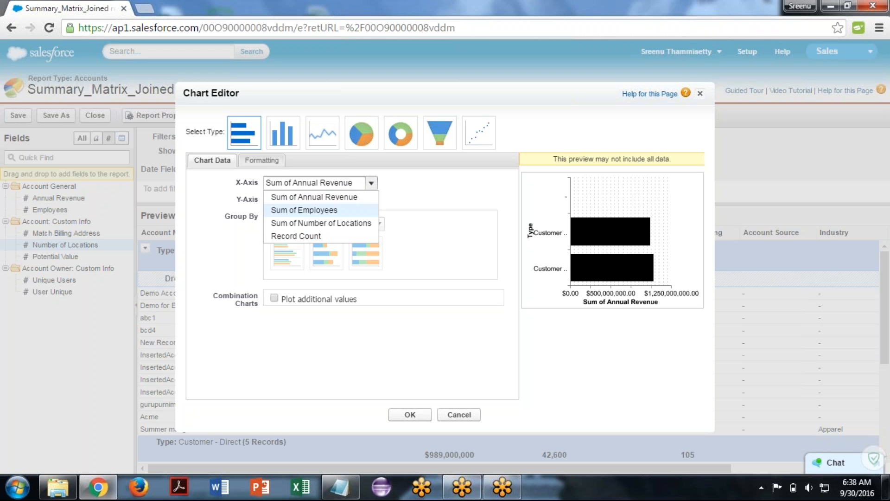
pyautogui.click(304, 210)
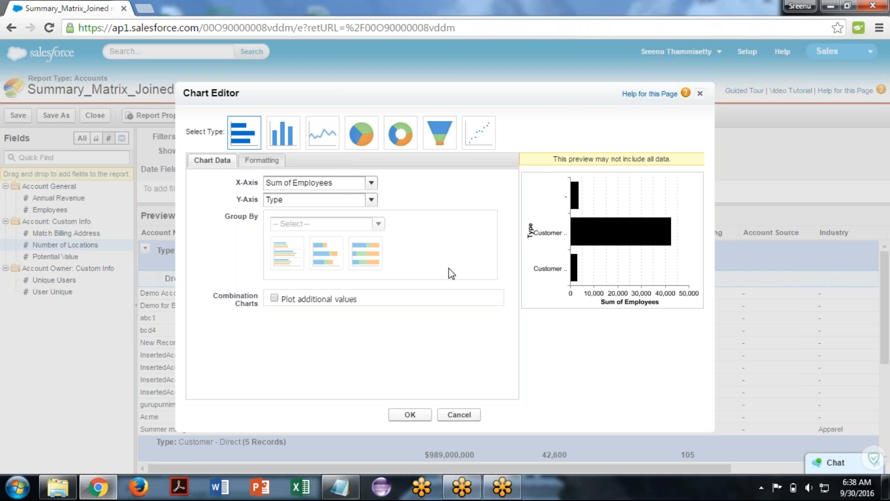
# In the chart's formatting, enable Show X-Axis Values and Enable Hover for the data labels
pyautogui.click(258, 163)
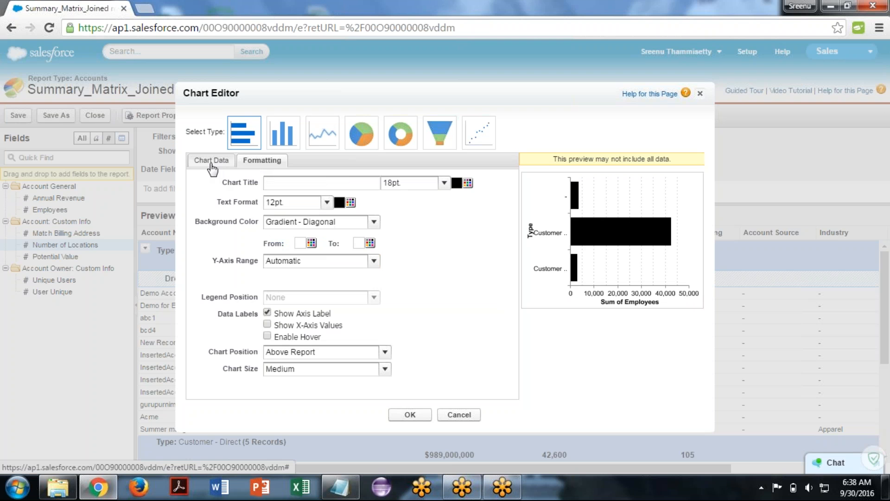
pyautogui.click(267, 324)
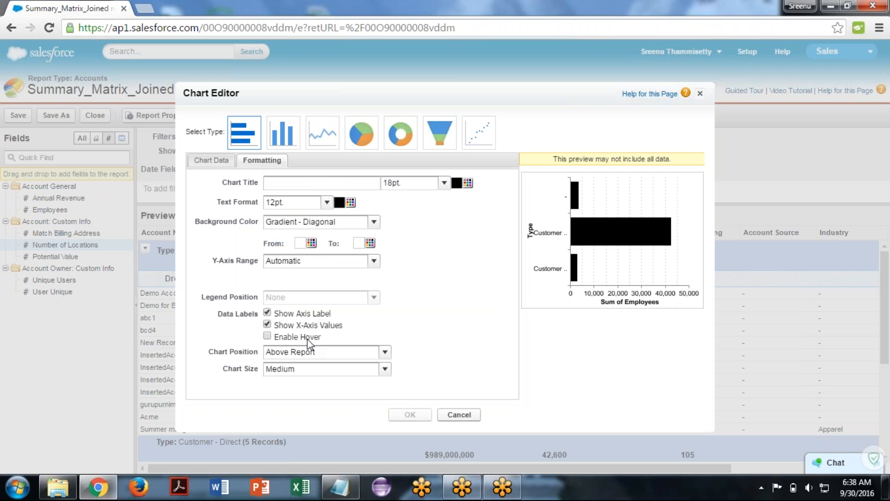
pyautogui.click(267, 335)
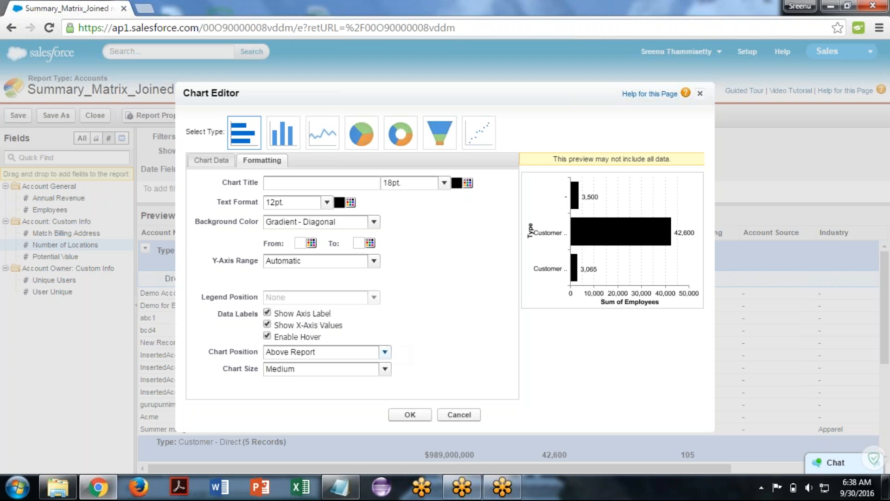
# Position the chart below the report and set its size to Large
pyautogui.click(370, 357)
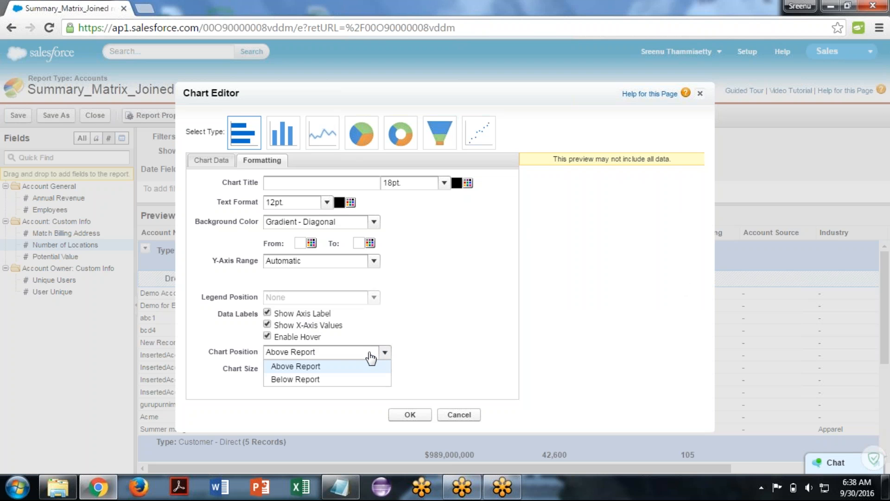
pyautogui.click(310, 380)
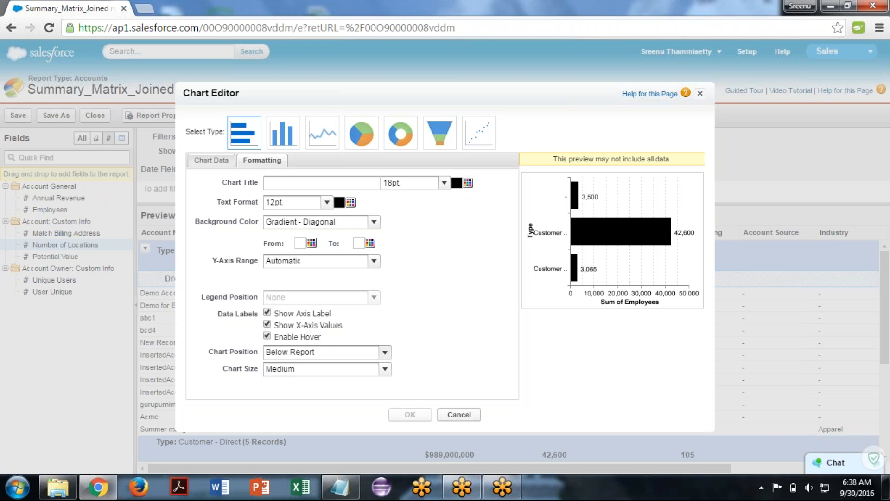
pyautogui.click(319, 371)
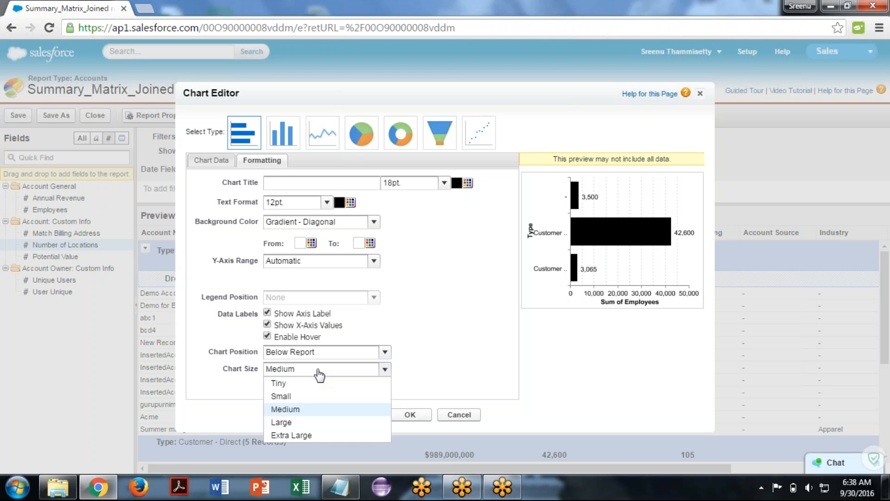
pyautogui.click(300, 424)
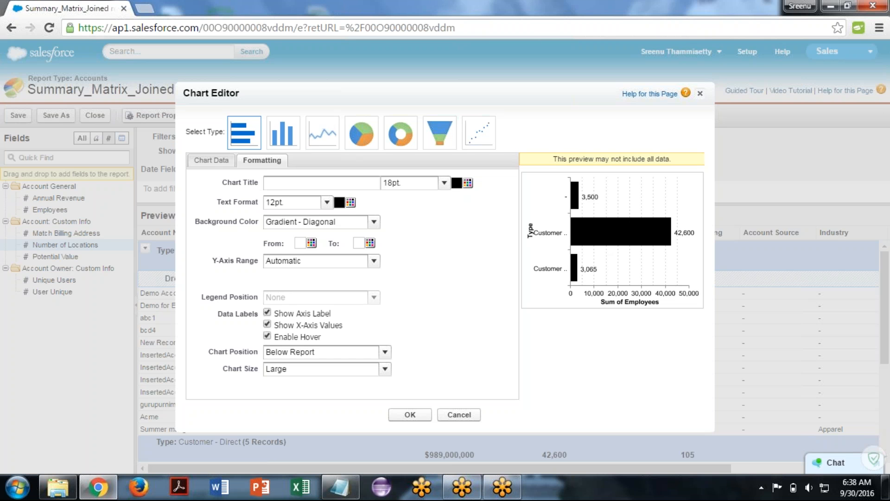
# Title the chart "Accounts - Type Vs Employees Count" and apply the chart to the report
pyautogui.write('Accounts - Type Vs Sum of Em')
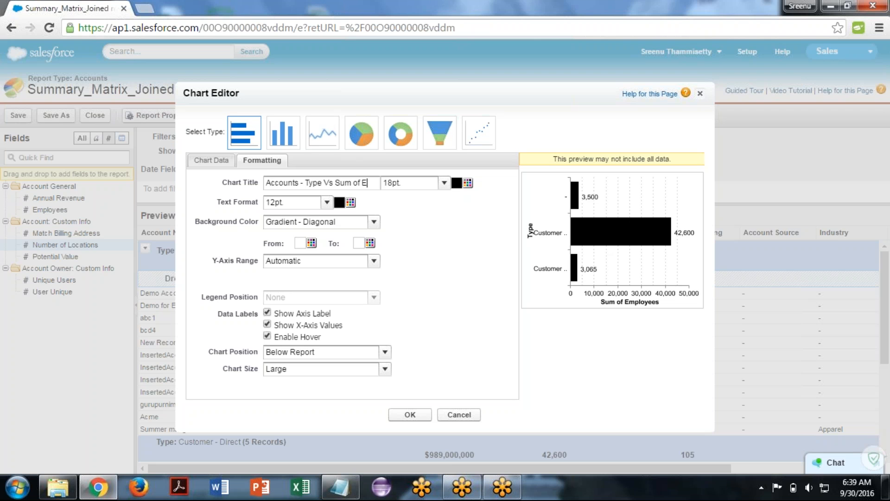
pyautogui.press('BackSpace')
pyautogui.press('BackSpace')
pyautogui.press('BackSpace')
pyautogui.press('BackSpace')
pyautogui.press('BackSpace')
pyautogui.press('BackSpace')
pyautogui.press('BackSpace')
pyautogui.press('BackSpace')
pyautogui.press('BackSpace')
pyautogui.write('Employees Count')
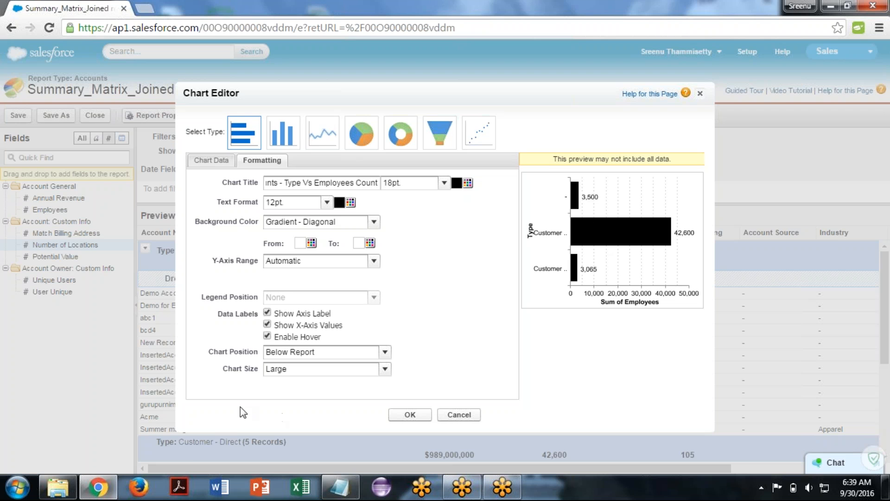
pyautogui.press('Return')
pyautogui.click(211, 160)
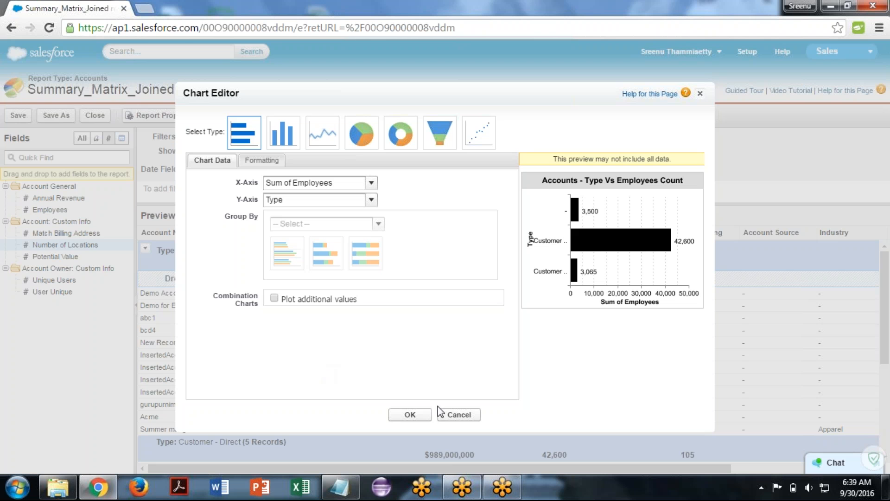
pyautogui.click(411, 415)
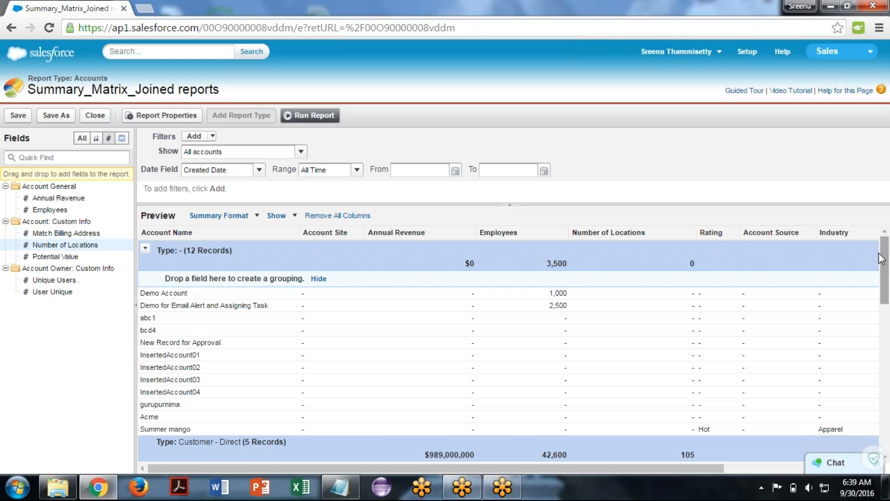
# Examine the horizontal bar chart below the report records in the preview, including its title, bars and values
pyautogui.moveTo(886, 276); pyautogui.dragTo(888, 414)
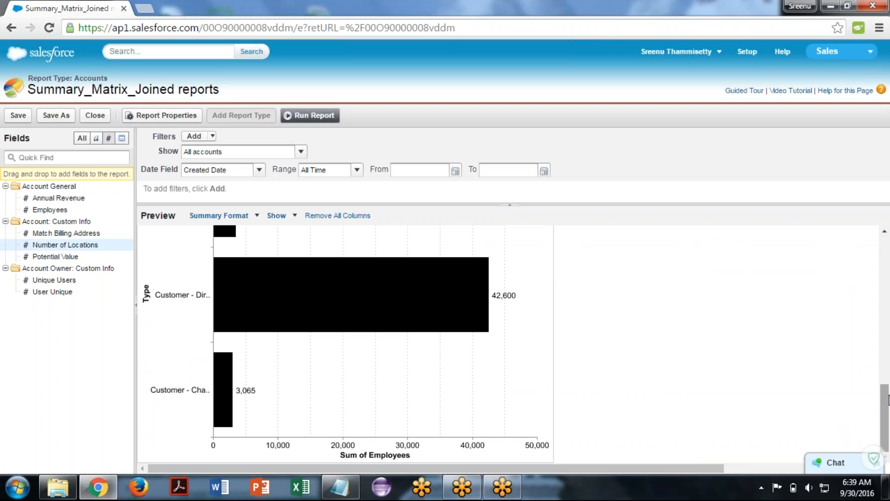
pyautogui.moveTo(887, 400)
pyautogui.mouseDown()
pyautogui.moveTo(888, 274)
pyautogui.moveTo(886, 443)
pyautogui.moveTo(886, 302)
pyautogui.moveTo(887, 414)
pyautogui.mouseUp()
pyautogui.moveTo(884, 410); pyautogui.dragTo(887, 248)
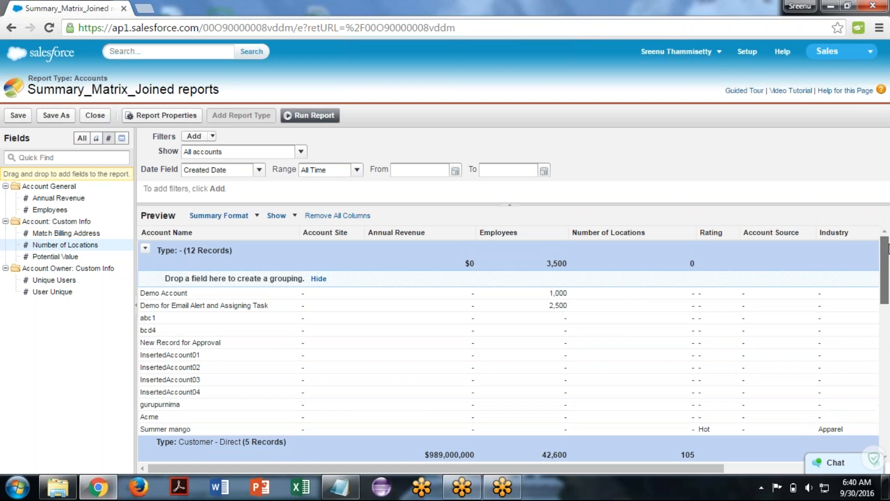
pyautogui.scroll(-10, 640, 306)
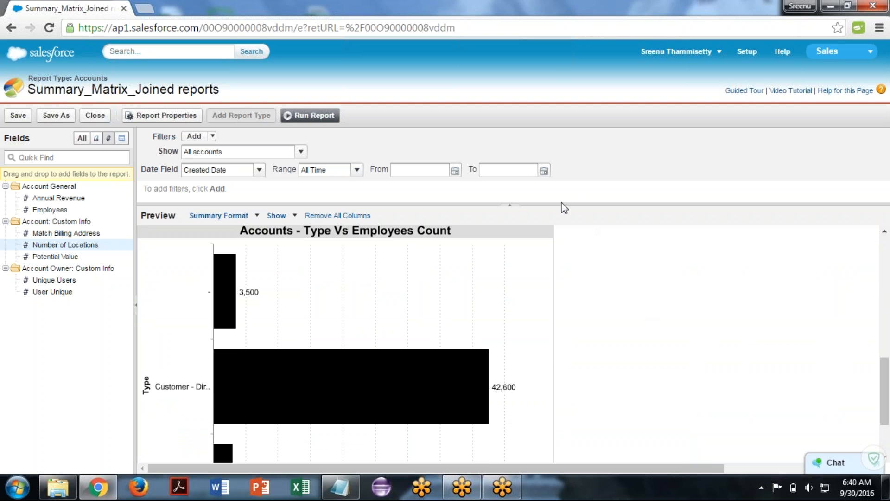
pyautogui.moveTo(558, 203); pyautogui.dragTo(556, 193)
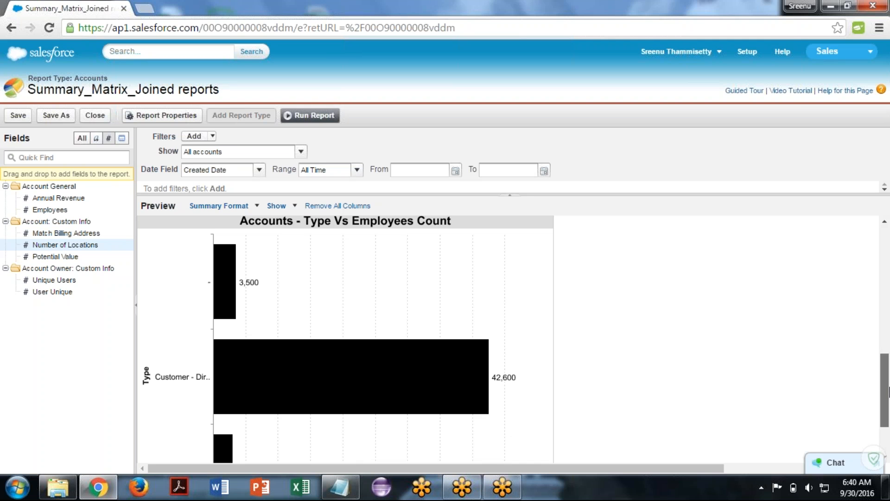
pyautogui.scroll(1, 885, 389)
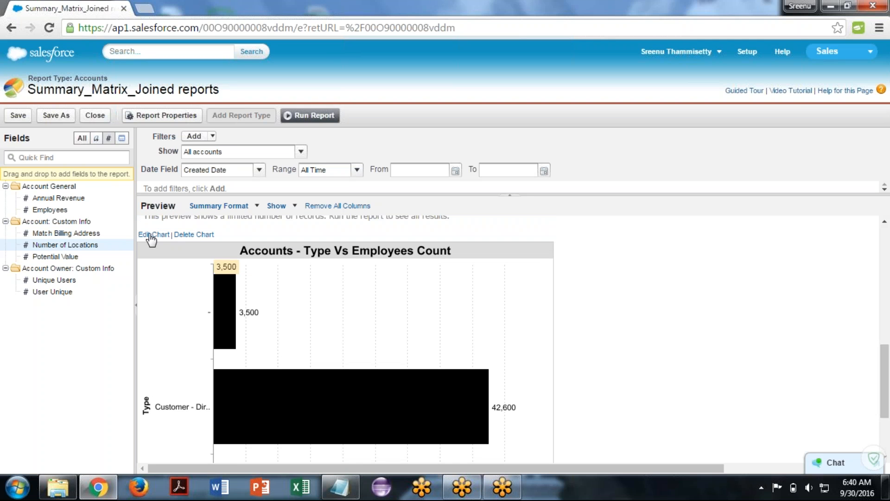
# Edit the report chart, changing its type to a vertical bar chart with Show Y-Axis Values enabled
pyautogui.click(148, 235)
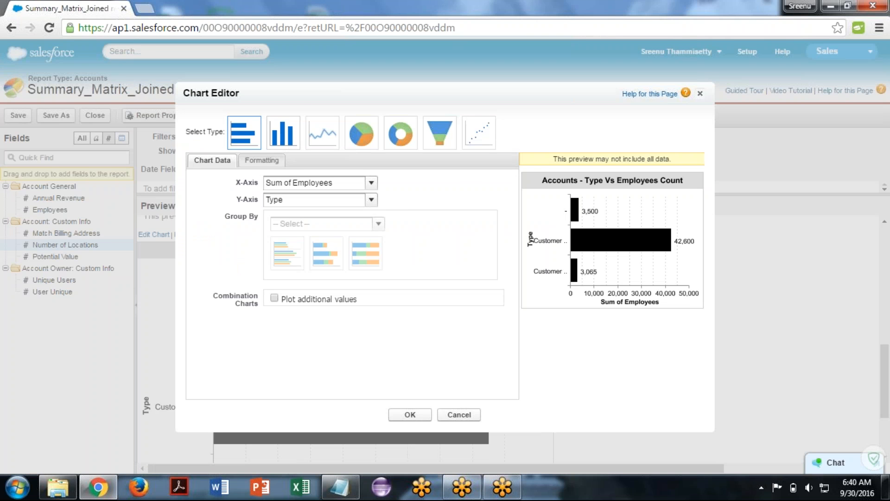
pyautogui.click(284, 133)
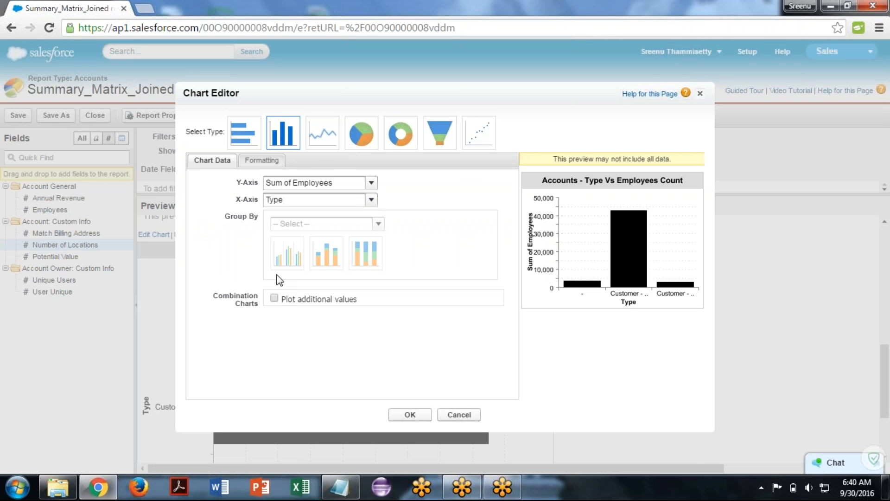
pyautogui.click(263, 160)
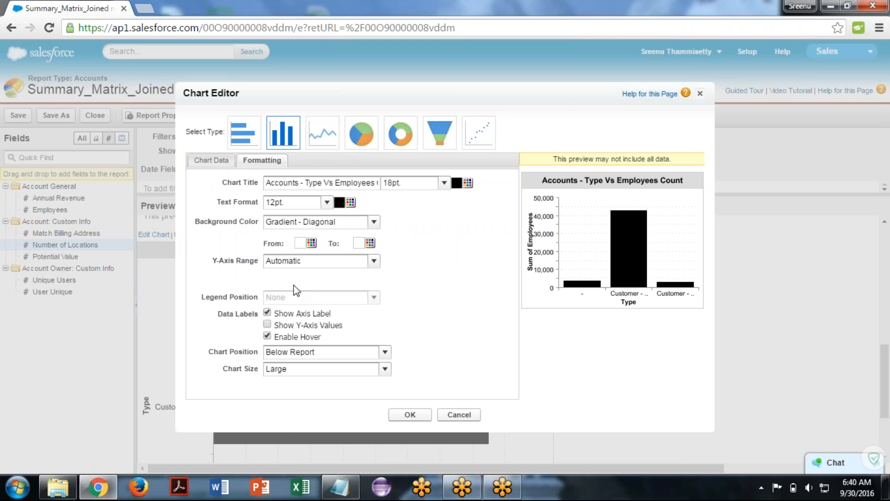
pyautogui.click(268, 325)
# Switch the chart to a line chart, try Record Count and Sum of Annual Revenue, and set its Y-axis to Sum of Number of Locations
pyautogui.click(324, 134)
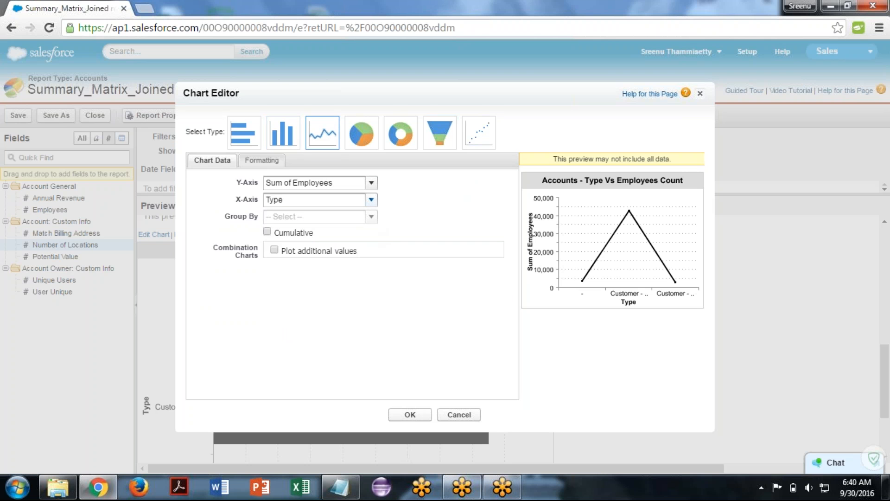
pyautogui.click(336, 186)
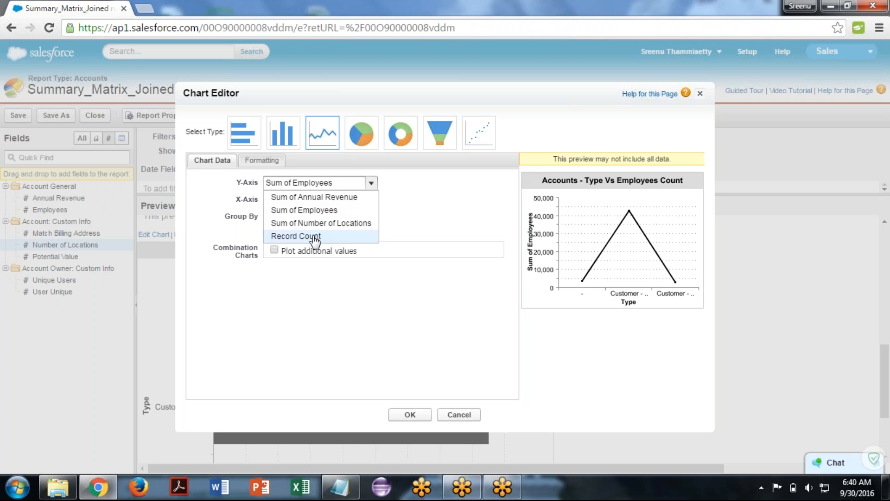
pyautogui.click(315, 237)
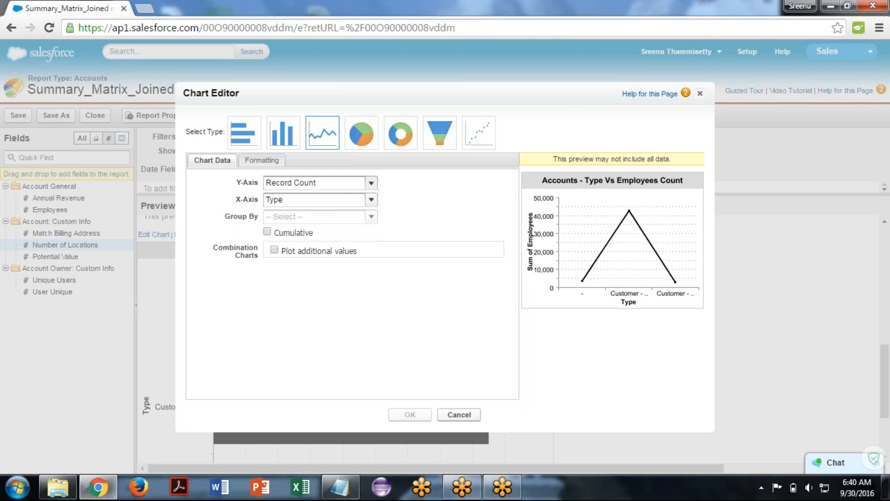
pyautogui.click(357, 187)
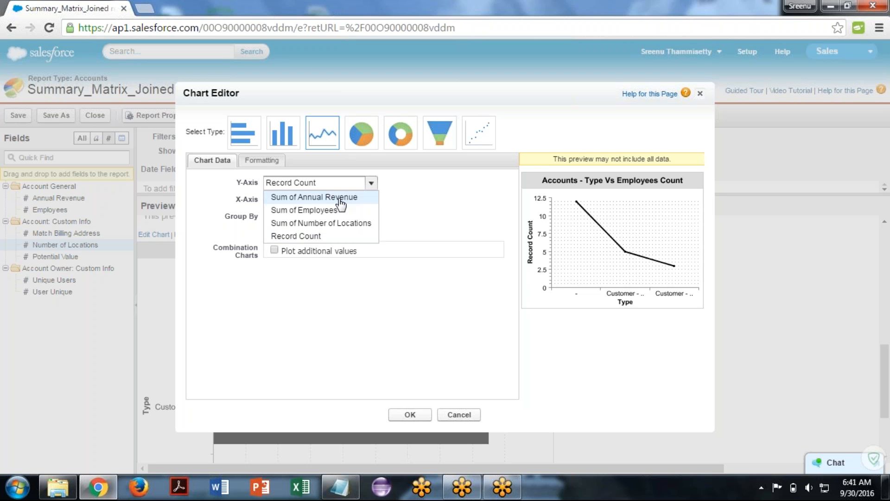
pyautogui.click(341, 199)
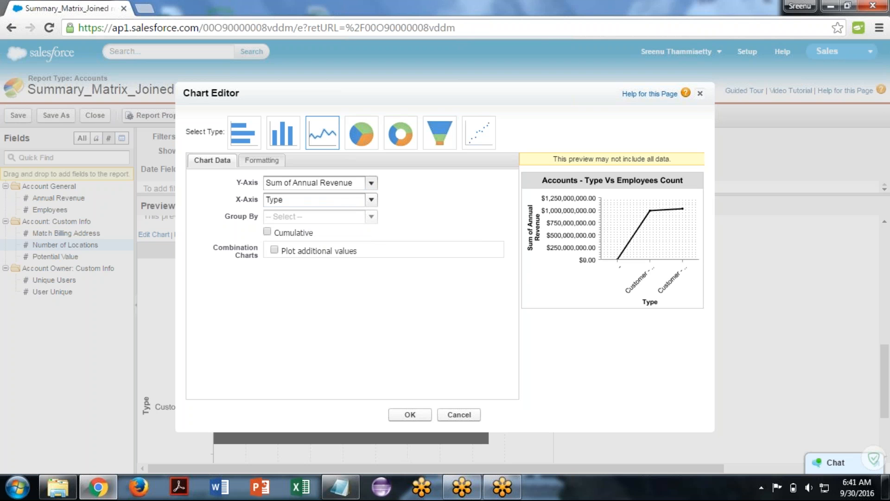
pyautogui.click(343, 188)
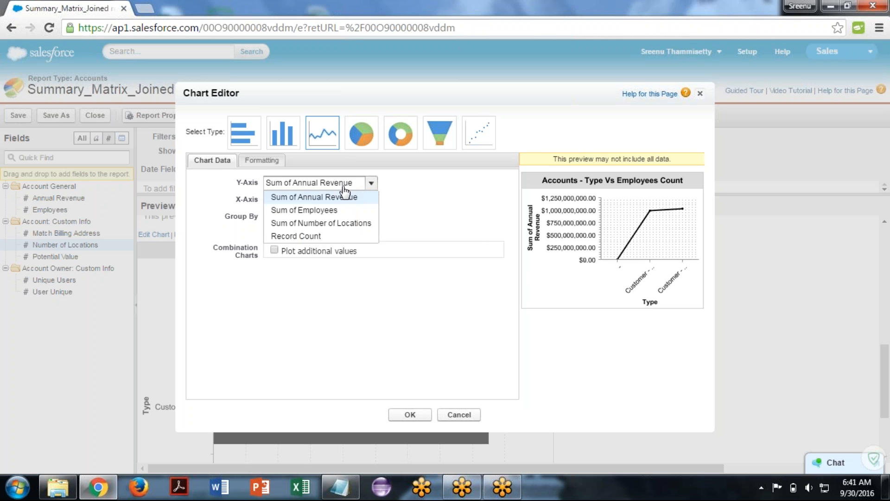
pyautogui.click(333, 223)
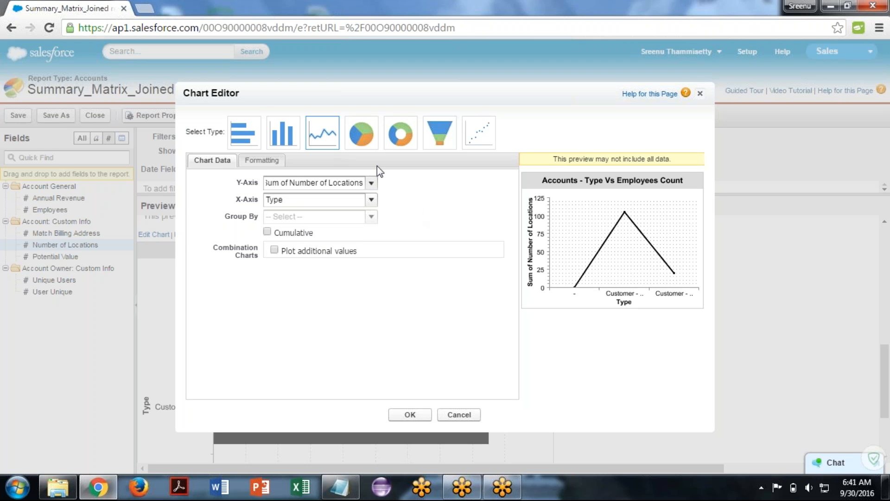
# Make the line chart cumulative, plot Record Count as an additional value, and apply the chart to the report
pyautogui.click(267, 231)
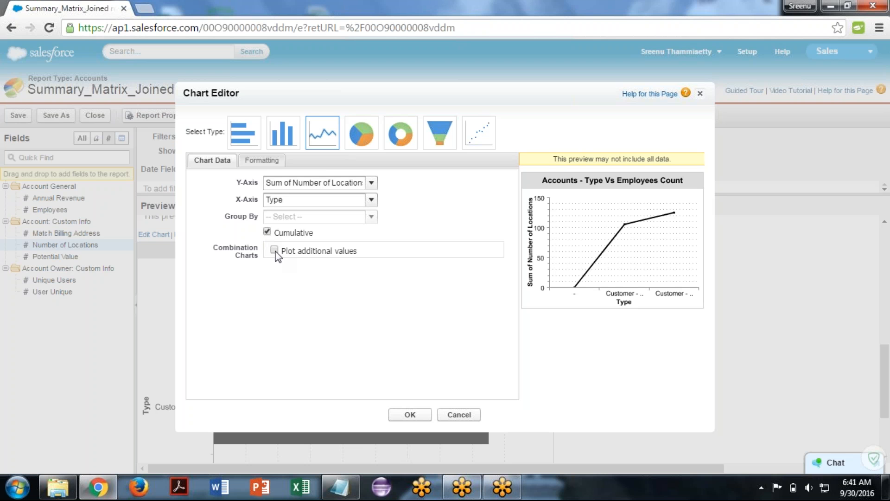
pyautogui.click(274, 250)
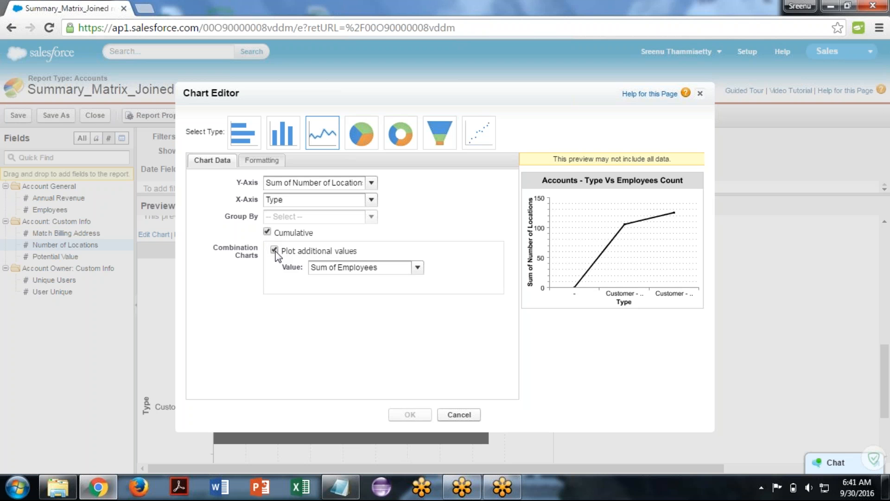
pyautogui.click(412, 268)
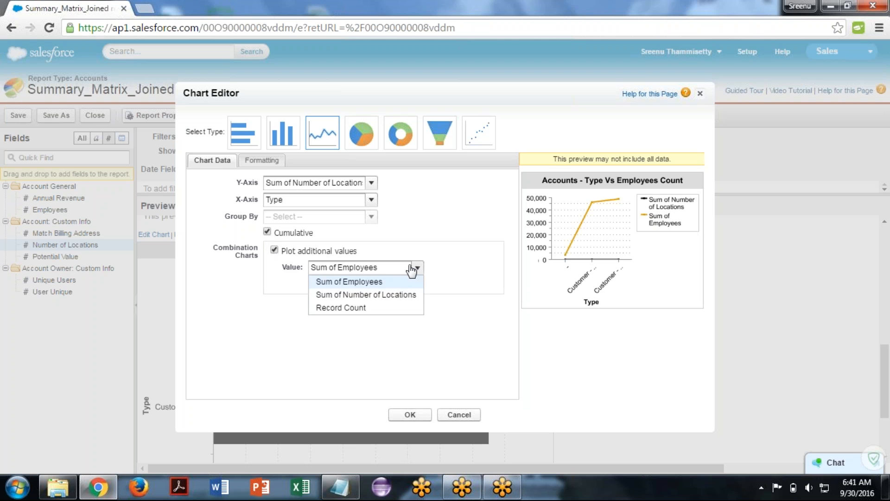
pyautogui.click(383, 295)
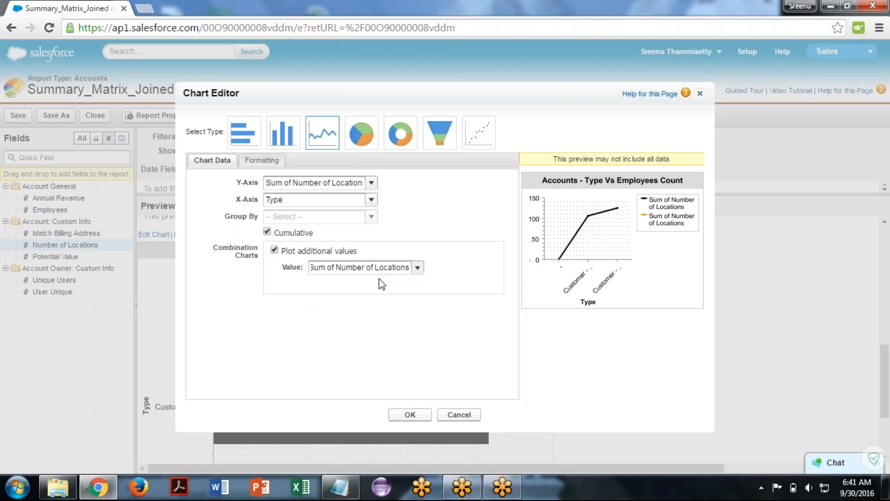
pyautogui.click(413, 269)
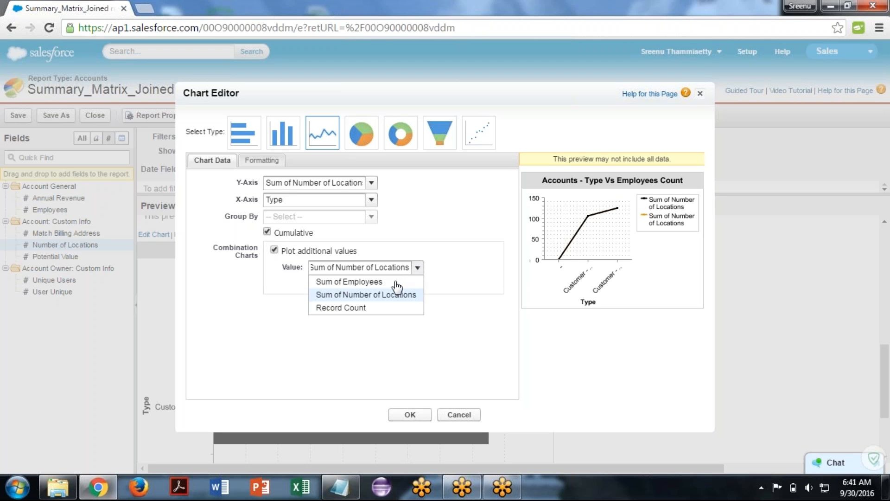
pyautogui.click(355, 309)
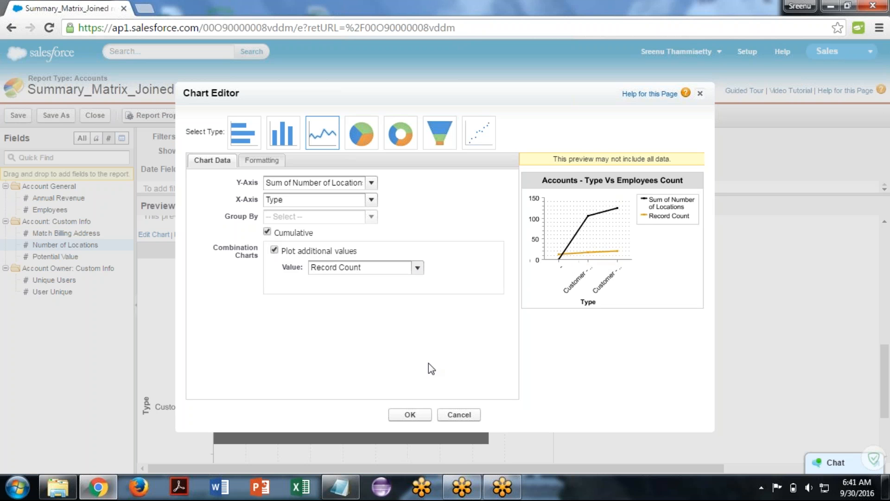
pyautogui.click(408, 414)
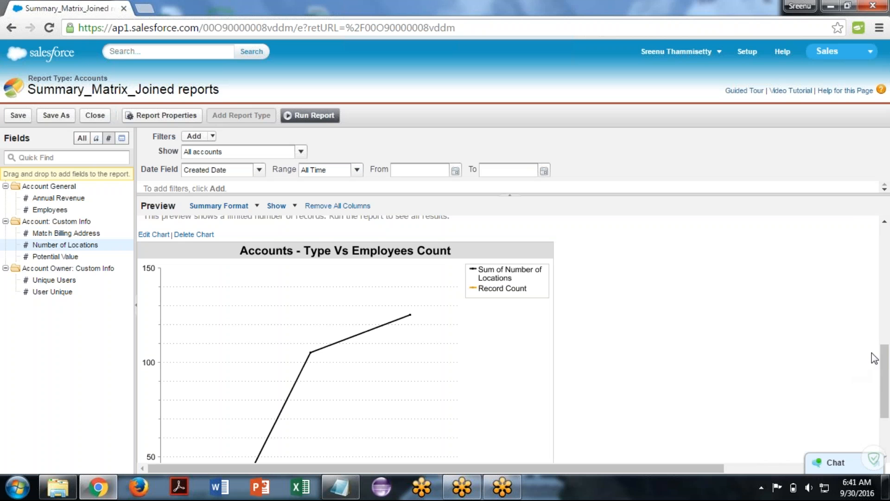
# Review the line chart, reopen it for editing, and set its position to Above Report and its size to Medium
pyautogui.moveTo(885, 362); pyautogui.dragTo(887, 410)
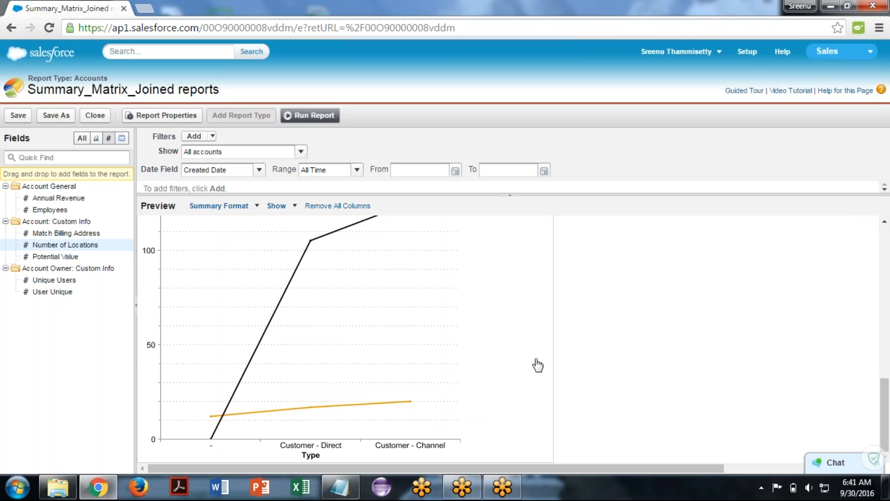
pyautogui.moveTo(883, 410); pyautogui.dragTo(881, 376)
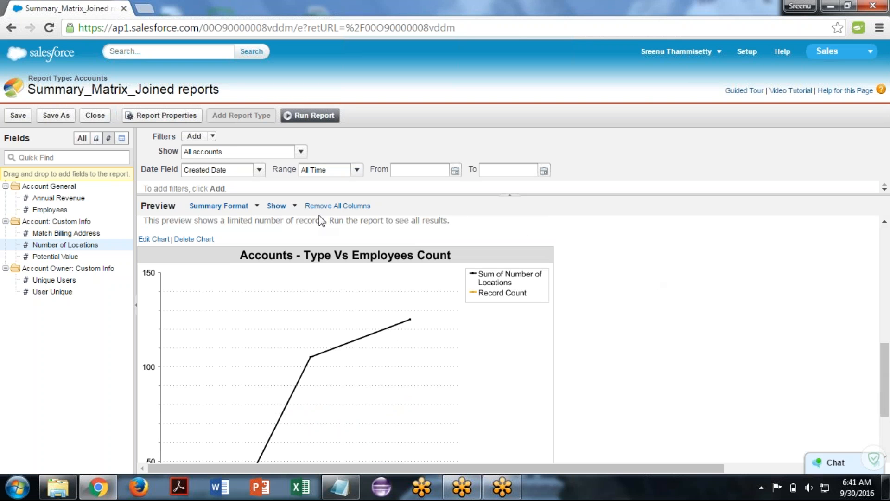
pyautogui.click(165, 238)
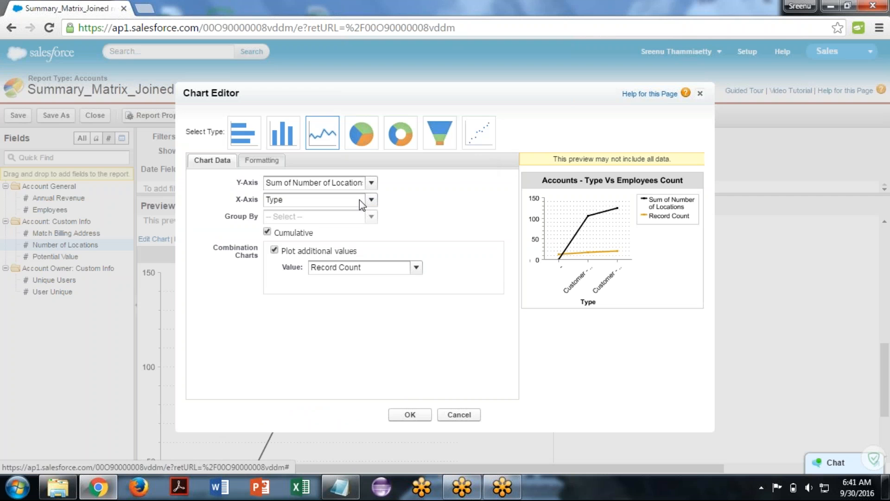
pyautogui.click(274, 161)
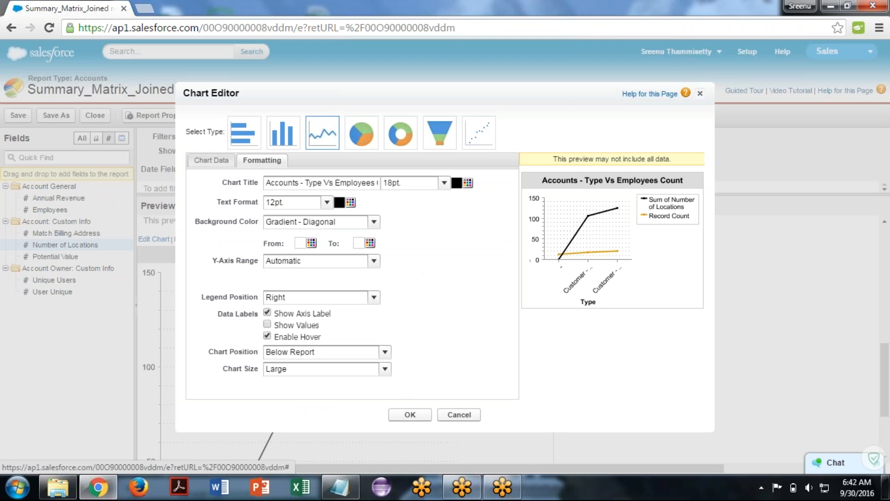
pyautogui.click(316, 352)
pyautogui.click(310, 365)
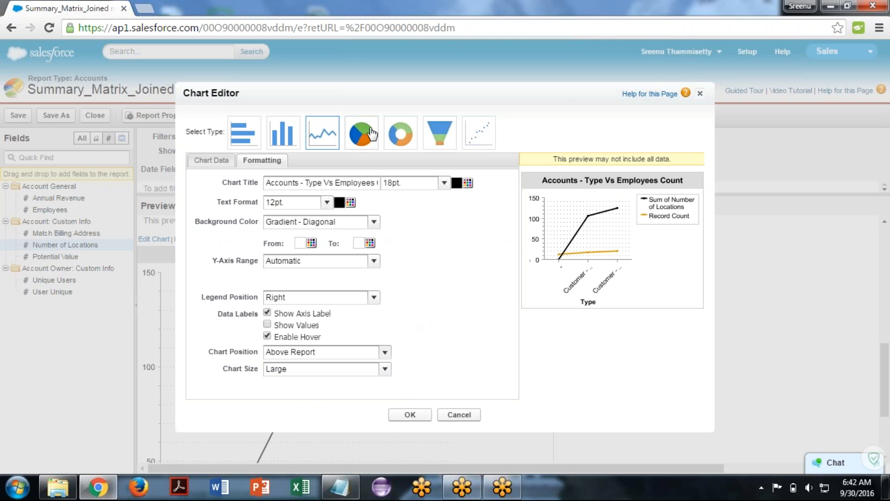
pyautogui.click(362, 372)
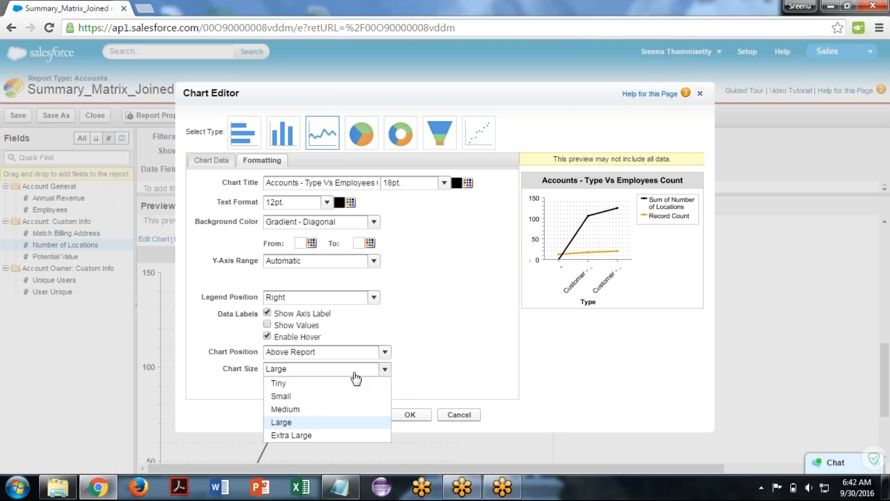
pyautogui.click(304, 414)
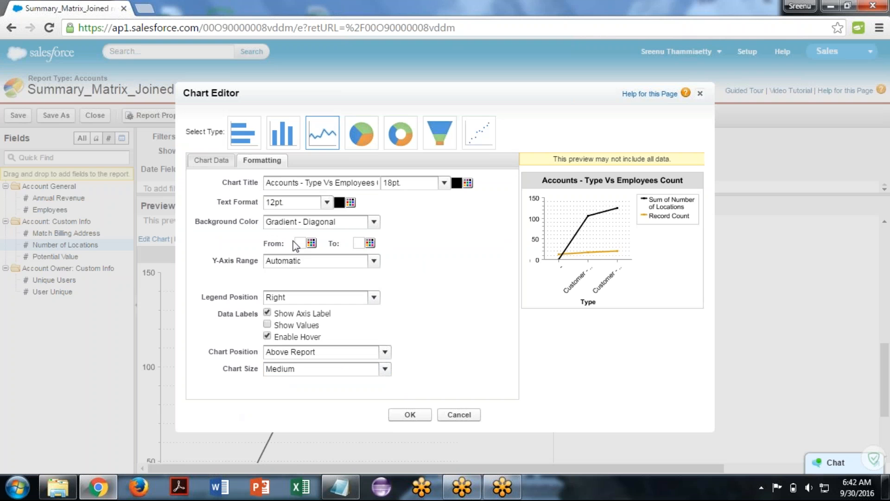
# Change the chart type to a pie chart, try the On Chart legend position, and set the legend position to Bottom
pyautogui.click(358, 137)
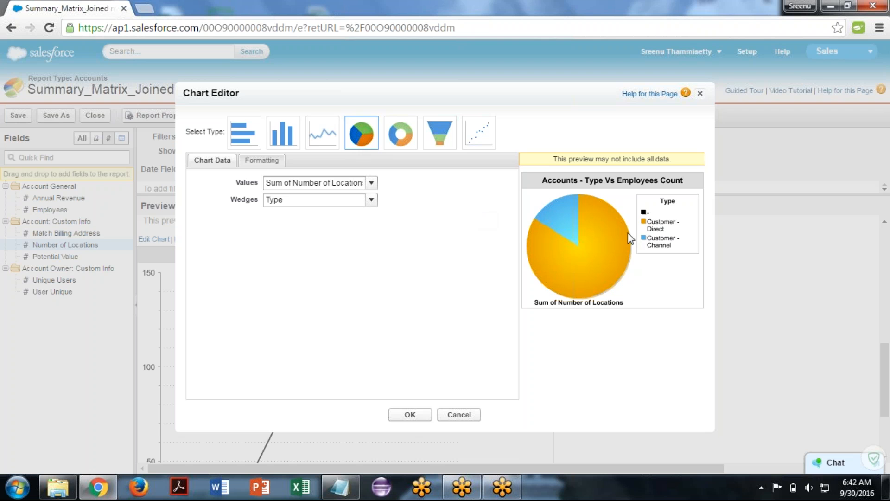
pyautogui.click(263, 161)
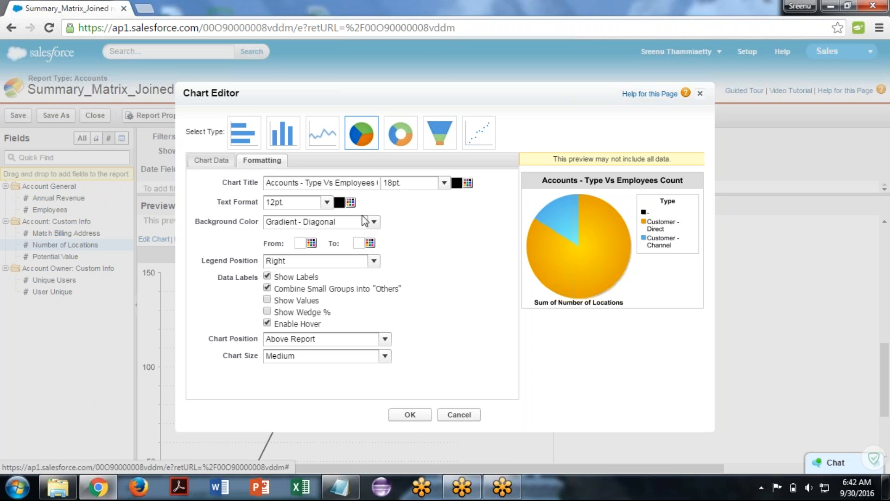
pyautogui.click(333, 262)
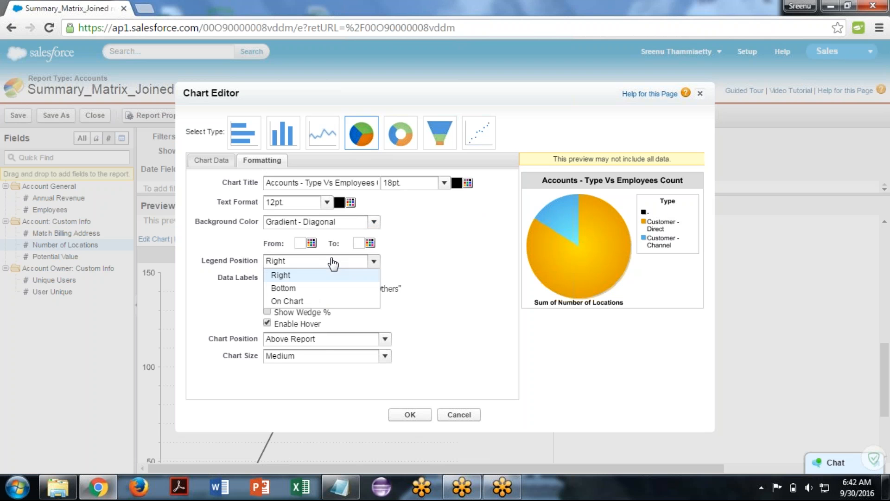
pyautogui.click(310, 288)
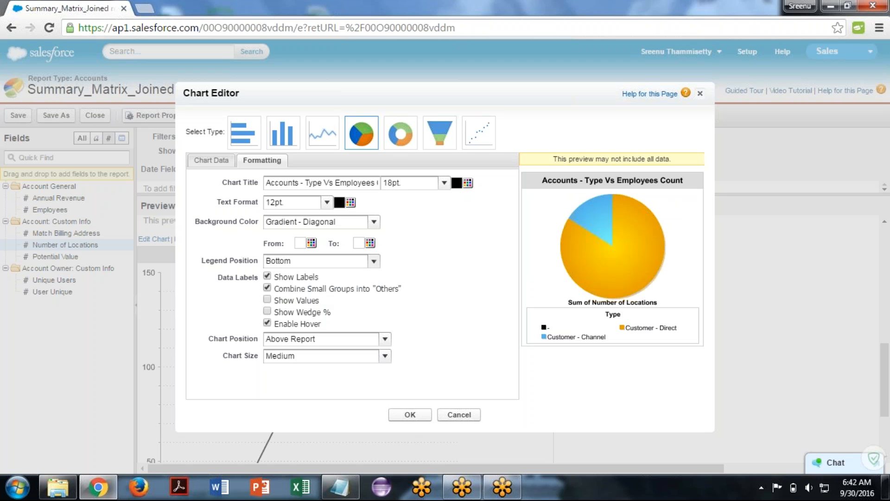
pyautogui.click(371, 262)
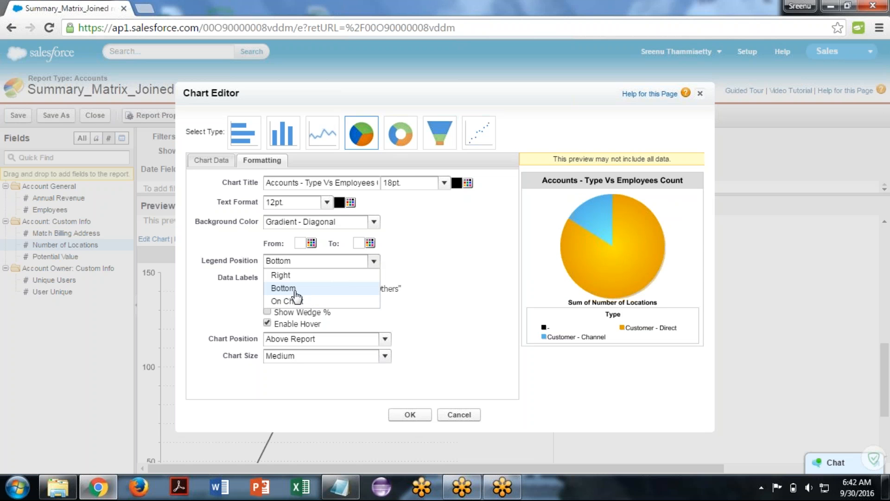
pyautogui.click(288, 301)
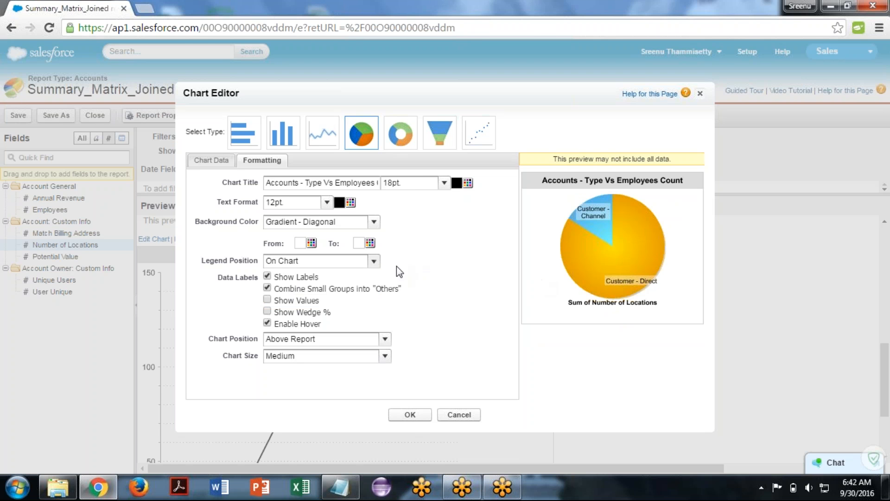
pyautogui.click(374, 261)
pyautogui.click(311, 289)
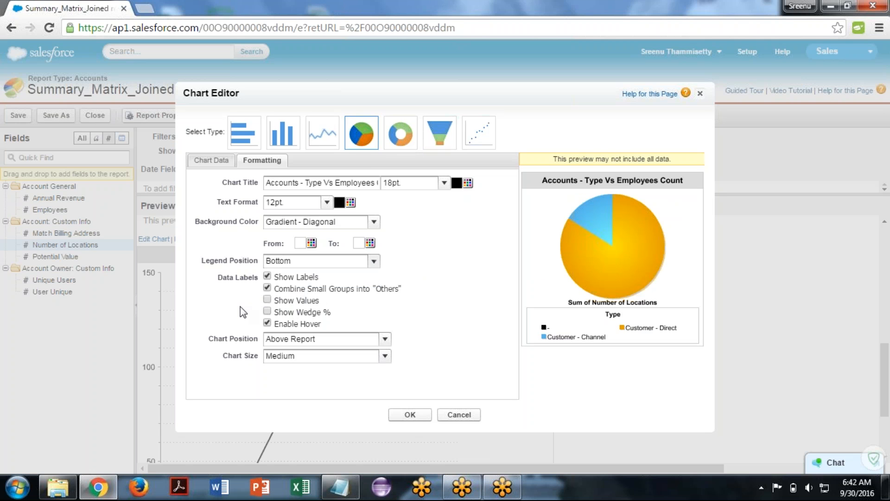
# Preview the pie chart with Show Values and Show Wedge % enabled, and turn both options off again
pyautogui.click(267, 300)
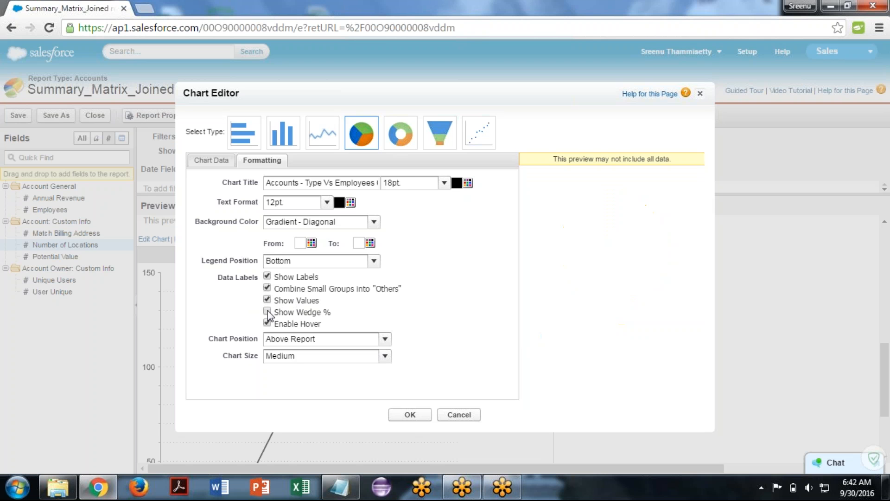
pyautogui.click(267, 311)
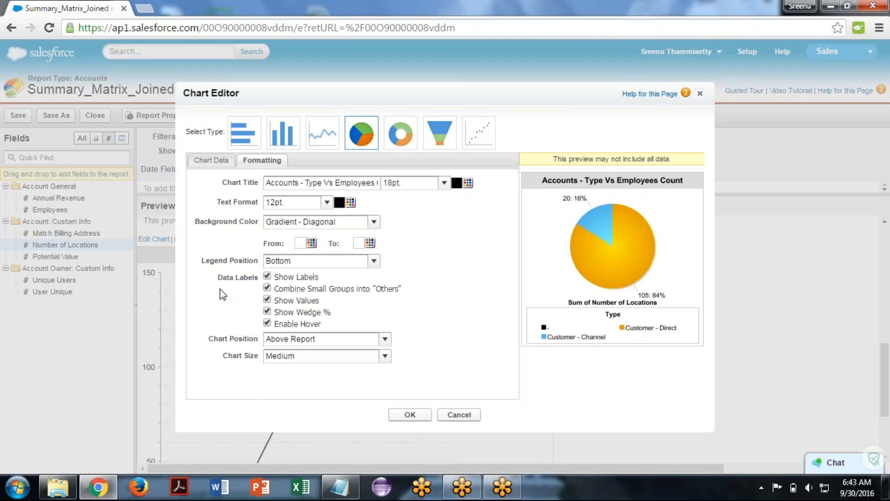
pyautogui.click(267, 300)
pyautogui.click(267, 311)
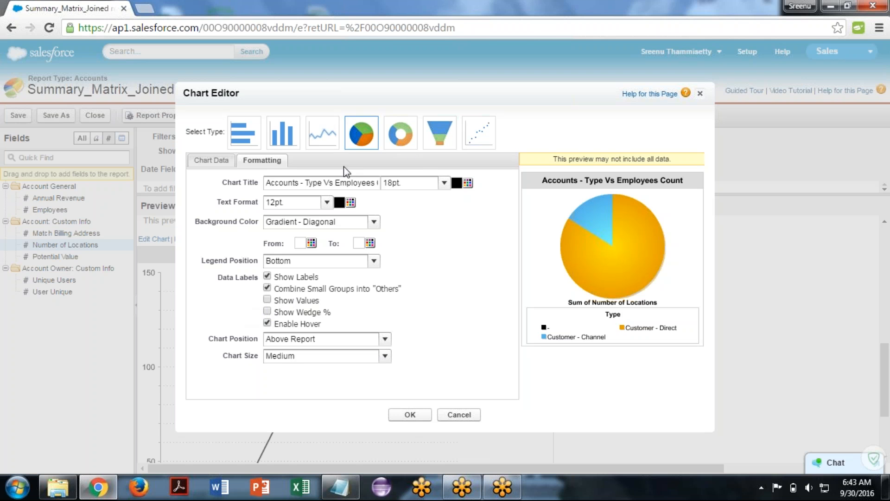
# Check the pie chart's data and formatting settings, apply it to the report, and view it above the records
pyautogui.click(220, 166)
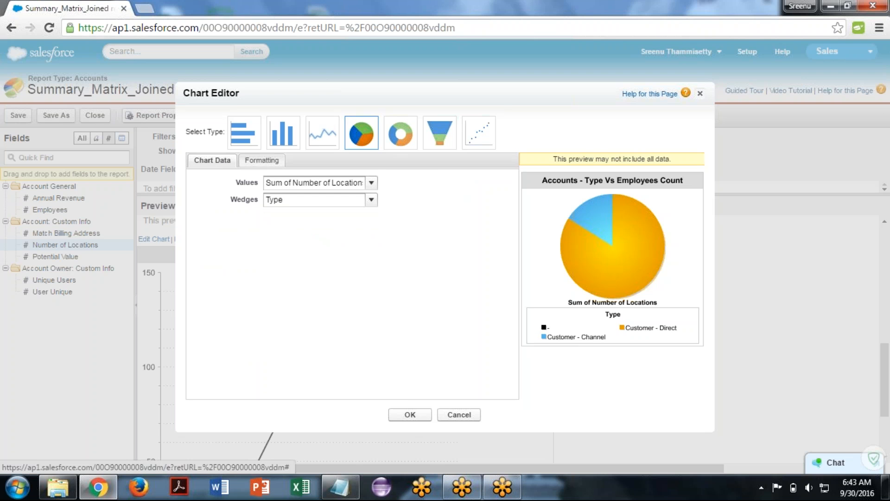
pyautogui.click(260, 166)
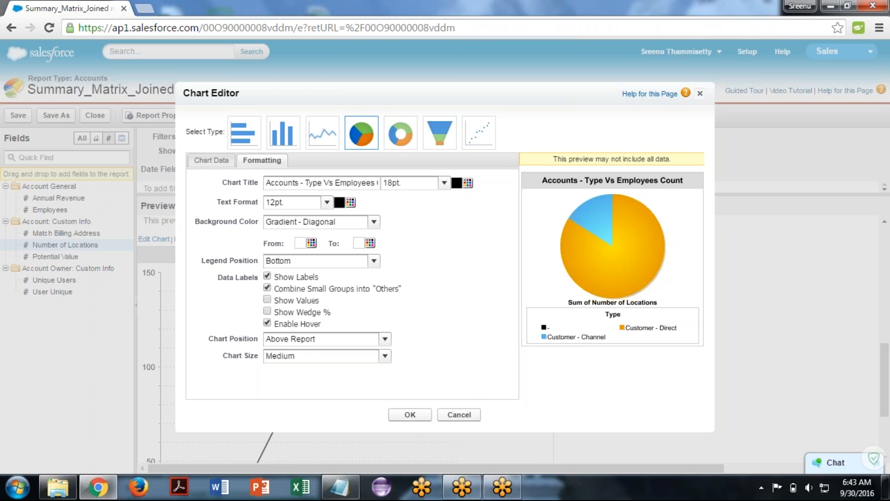
pyautogui.click(416, 417)
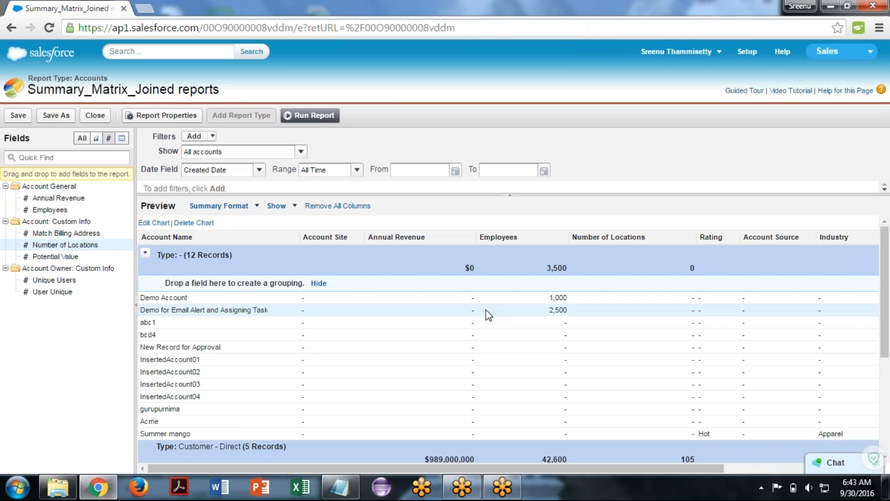
pyautogui.moveTo(888, 270); pyautogui.dragTo(888, 241)
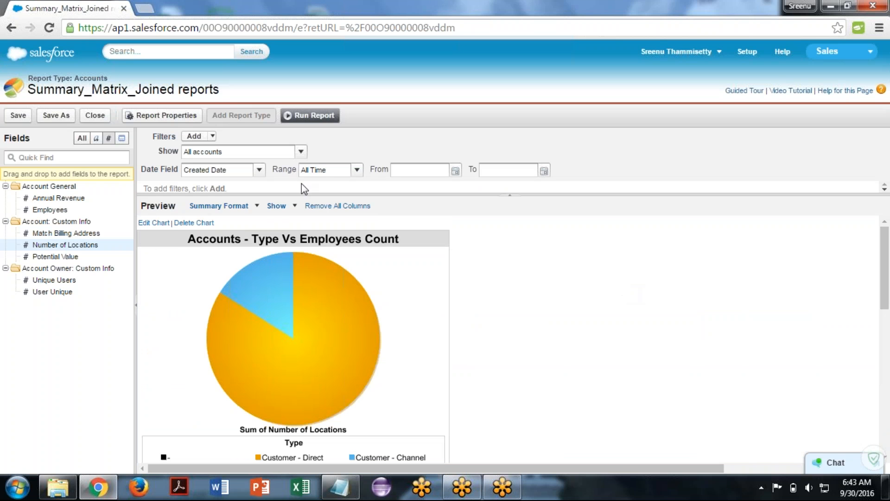
# Switch the report to the Matrix format and delete the existing pie chart
pyautogui.click(234, 206)
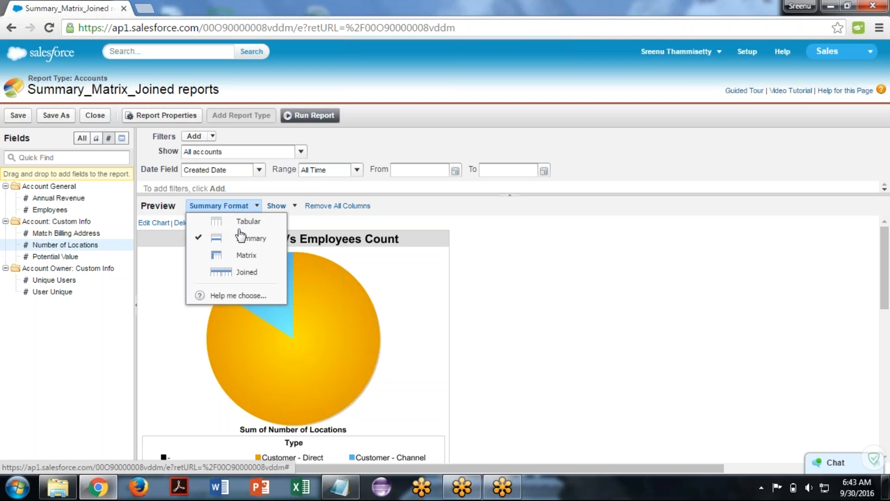
pyautogui.click(244, 260)
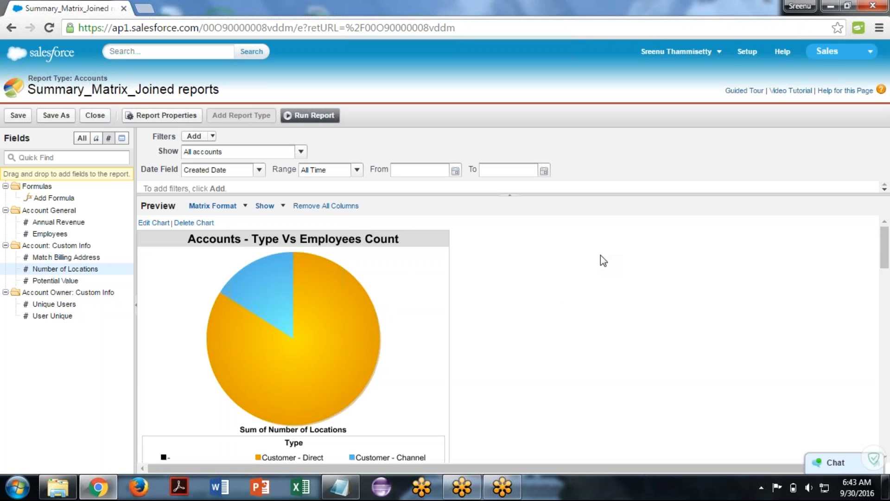
pyautogui.click(194, 223)
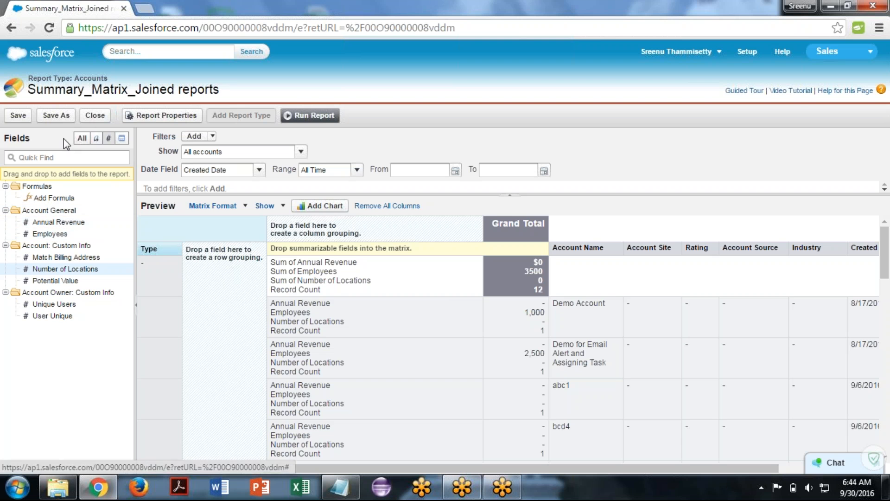
# Filter the field list to text fields and add Shipping City as a second row grouping beside Type
pyautogui.click(82, 138)
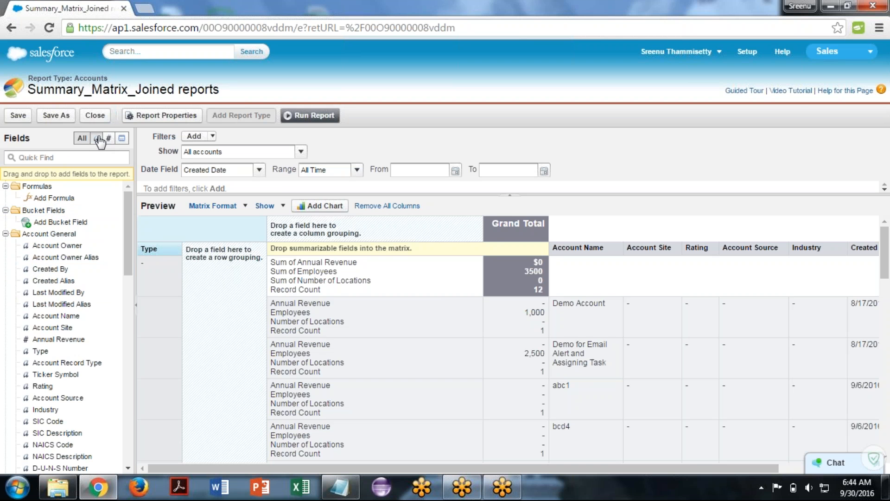
pyautogui.click(96, 138)
pyautogui.moveTo(127, 213); pyautogui.dragTo(127, 270)
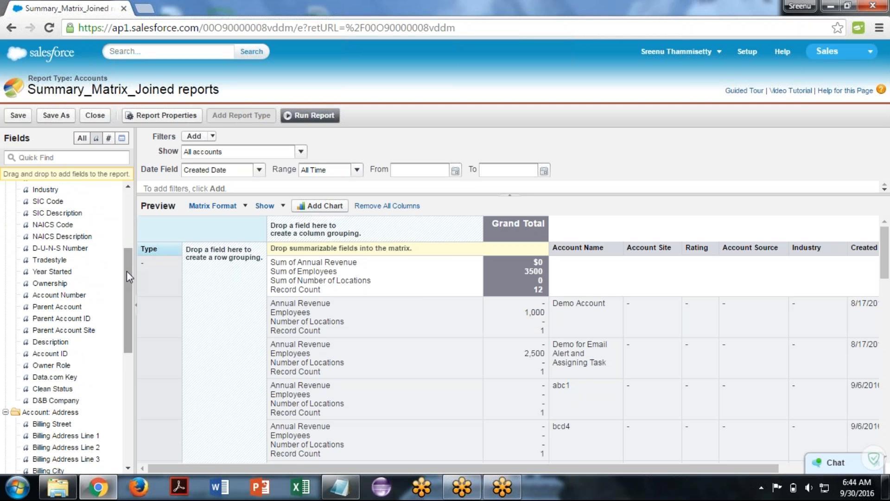
pyautogui.moveTo(127, 271); pyautogui.dragTo(135, 398)
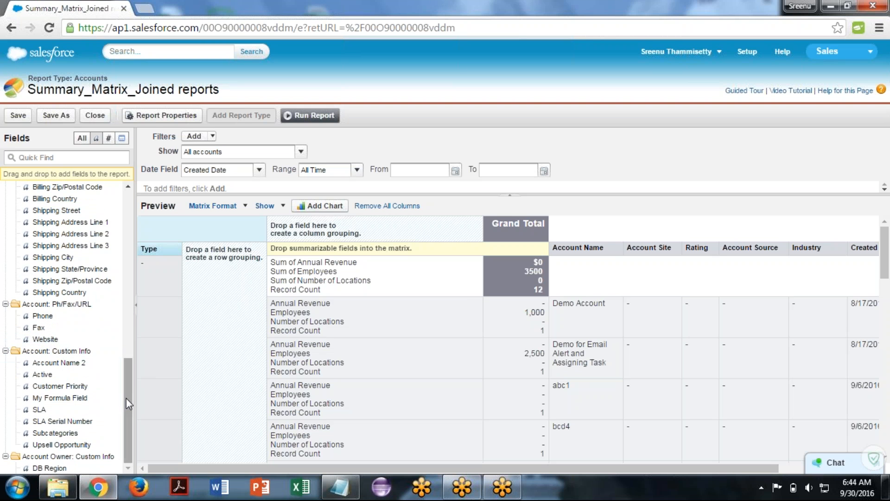
pyautogui.moveTo(127, 402); pyautogui.dragTo(132, 362)
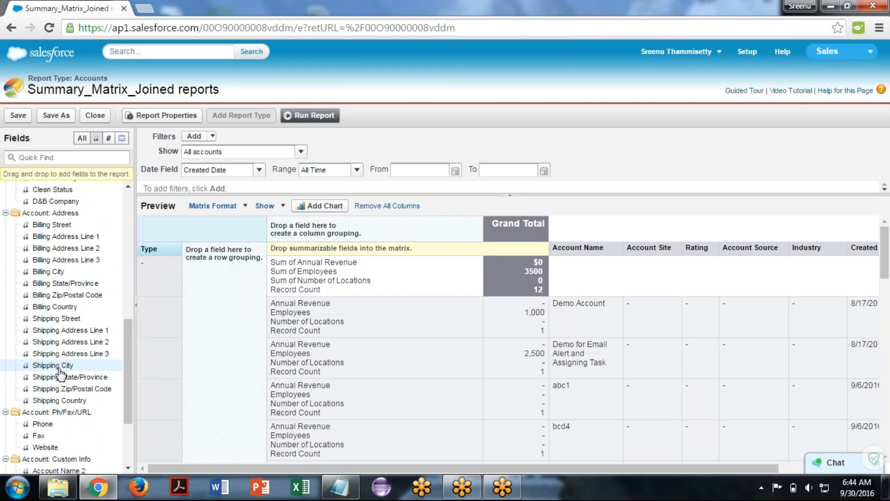
pyautogui.moveTo(64, 371); pyautogui.dragTo(219, 305)
# Group the matrix columns by Account Site, and try Account Name as a second column grouping before removing it again
pyautogui.moveTo(127, 341); pyautogui.dragTo(131, 200)
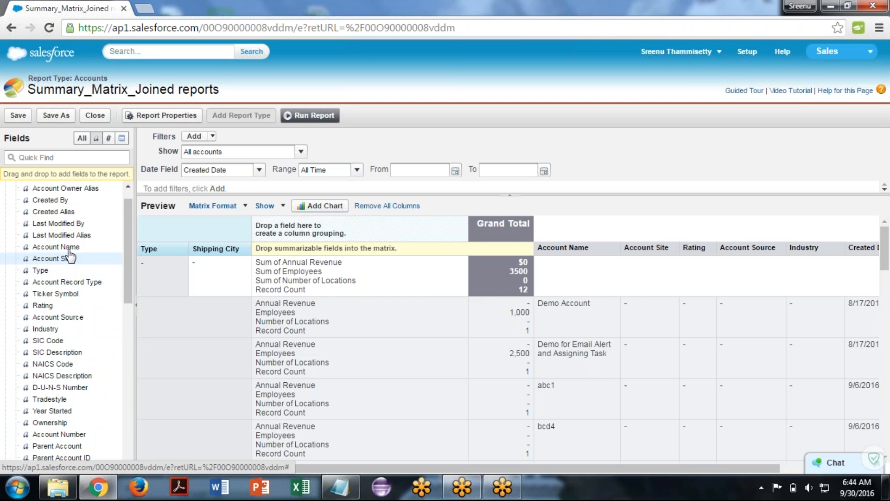
pyautogui.moveTo(65, 263); pyautogui.dragTo(281, 229)
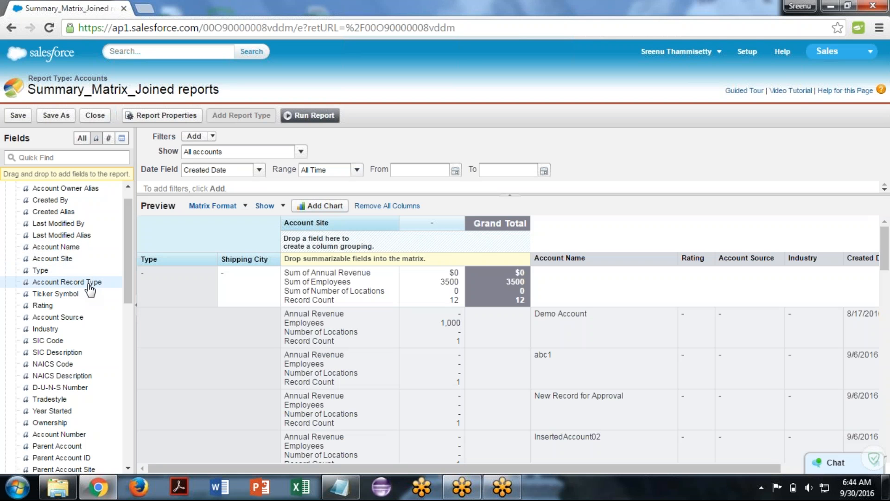
pyautogui.moveTo(66, 258); pyautogui.dragTo(330, 246)
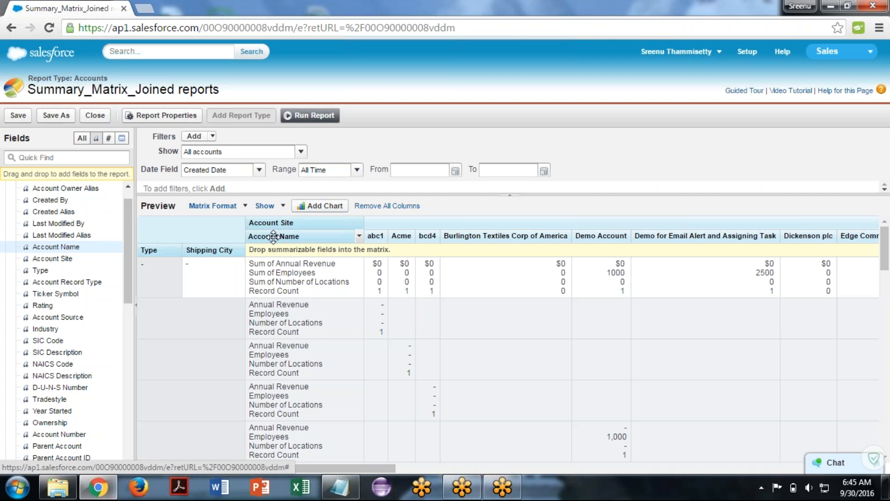
pyautogui.moveTo(273, 236); pyautogui.dragTo(69, 278)
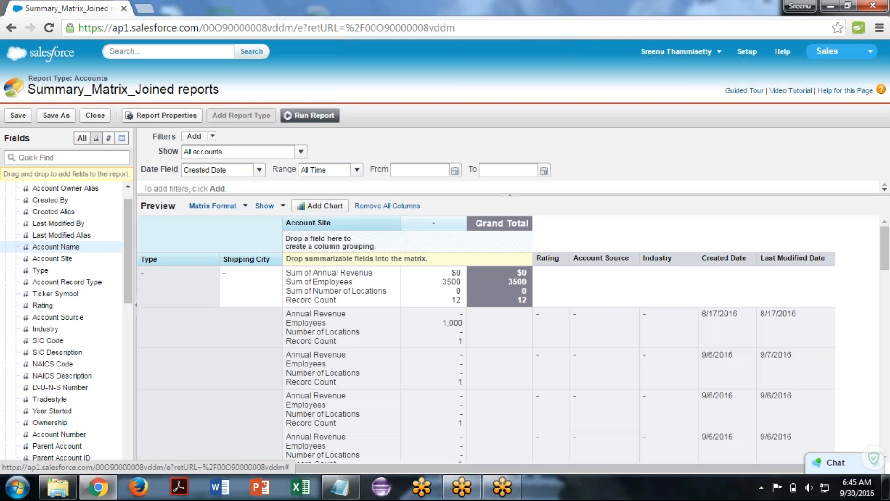
# Move the Type grouping to the columns below Account Site and add Account Name as a row grouping before Shipping City
pyautogui.moveTo(156, 258); pyautogui.dragTo(343, 255)
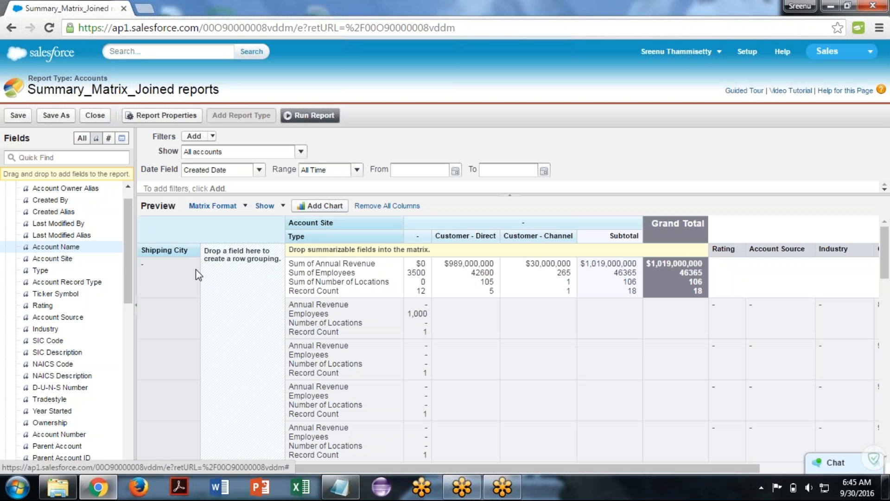
pyautogui.moveTo(45, 247); pyautogui.dragTo(200, 262)
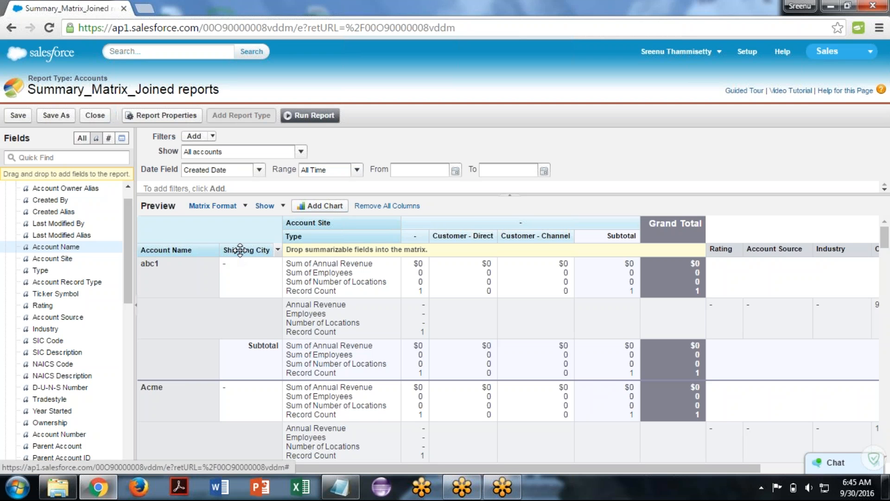
# Start a horizontal bar chart with Account Name on the Y-axis, and check the values available for the X-axis
pyautogui.click(323, 206)
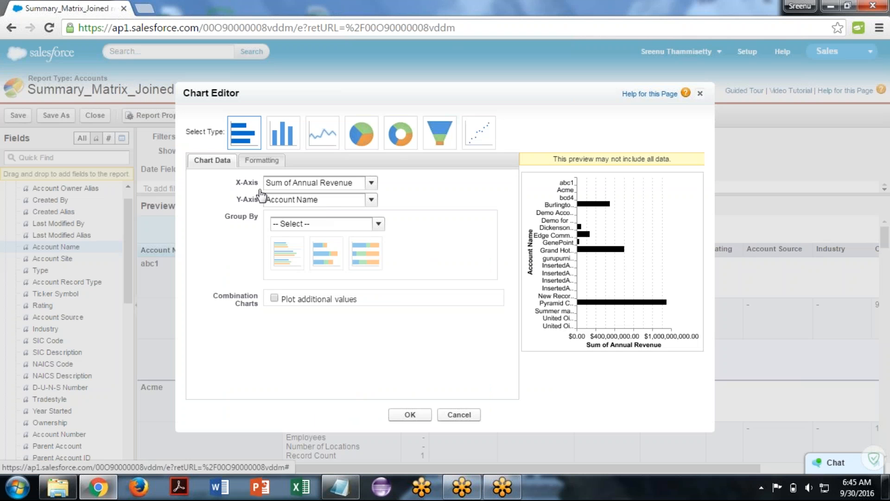
pyautogui.click(339, 202)
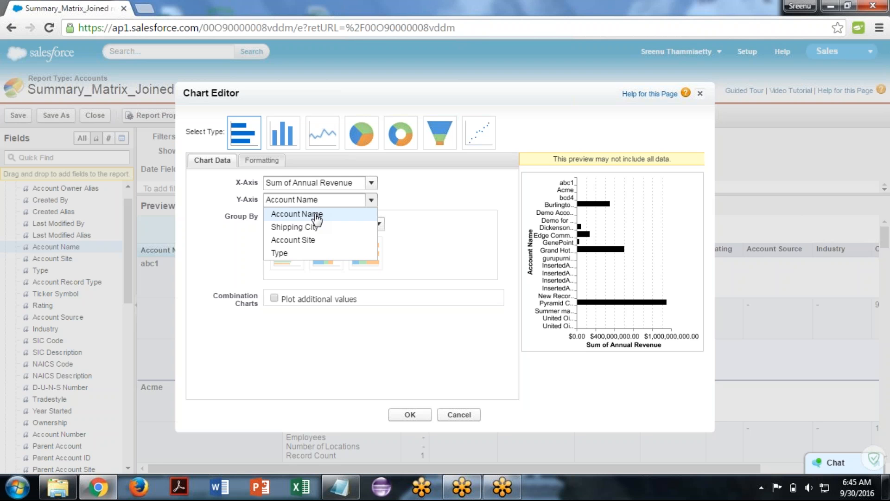
pyautogui.click(317, 215)
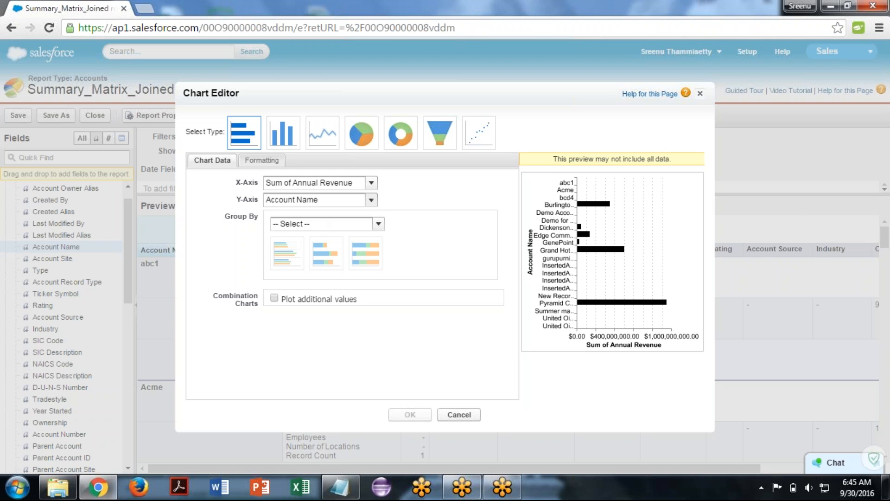
pyautogui.click(340, 185)
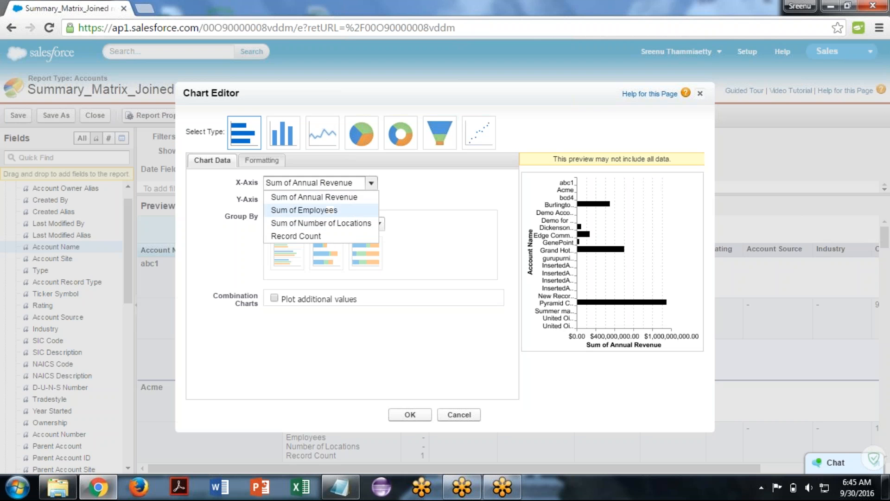
pyautogui.click(215, 249)
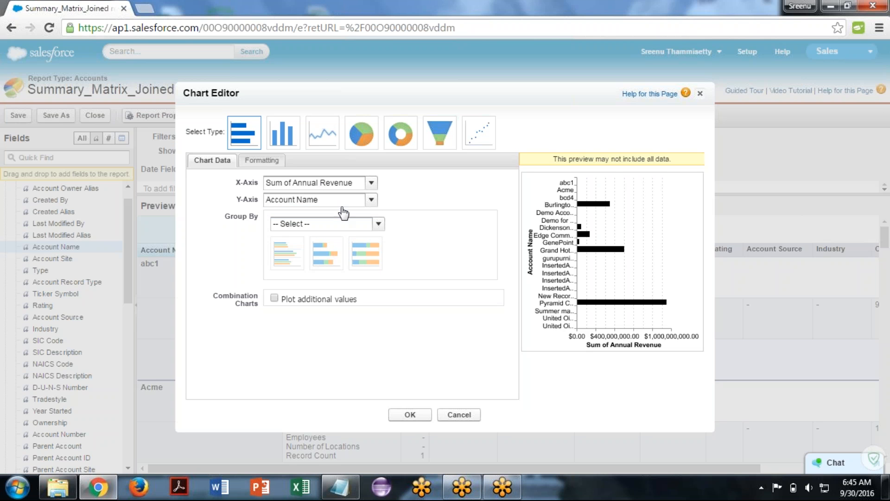
# Group the horizontal bar chart by Type and try the stacked and 100% stacked layouts in the preview
pyautogui.click(378, 223)
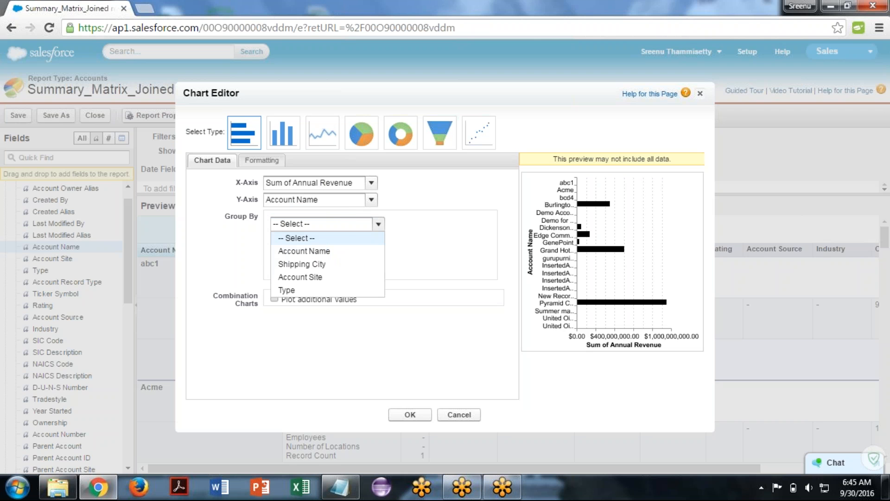
pyautogui.click(297, 292)
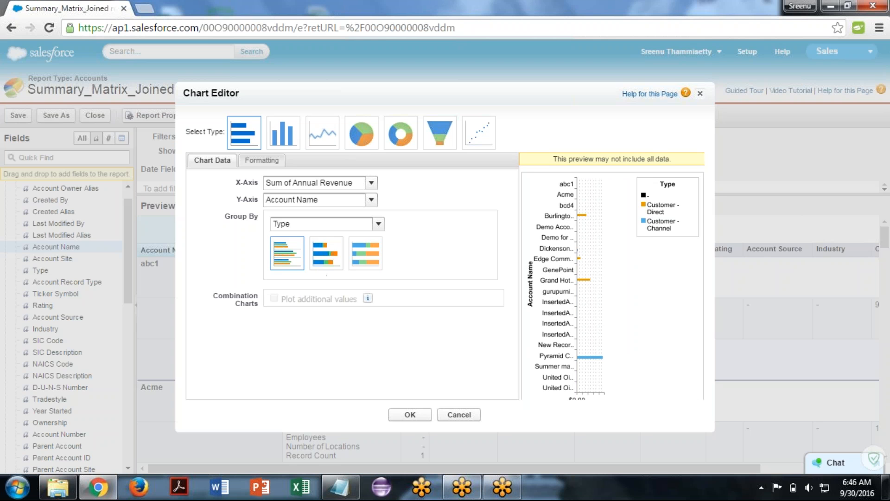
pyautogui.click(316, 255)
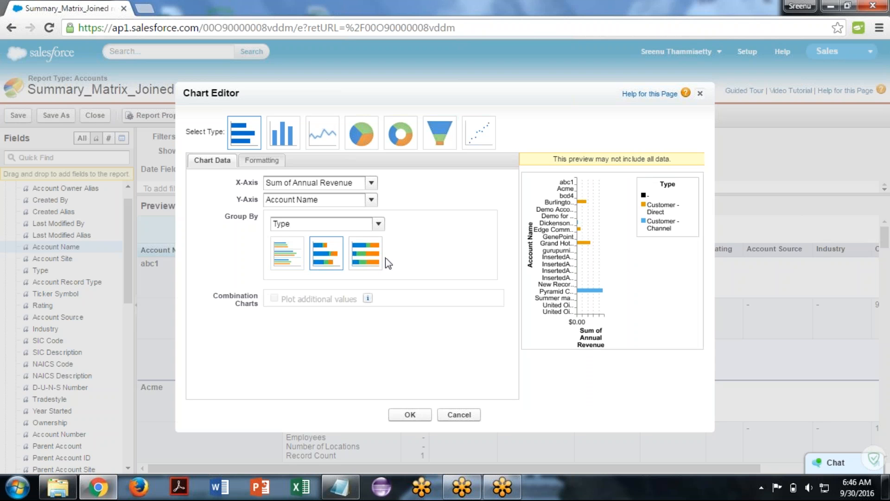
pyautogui.click(363, 259)
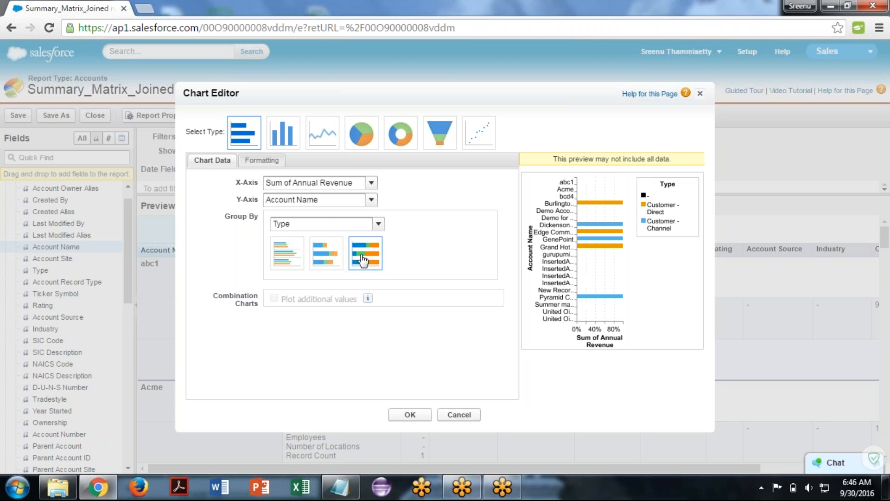
# Change the chart to a vertical bar chart grouped by Type and use the stacked layout
pyautogui.click(283, 136)
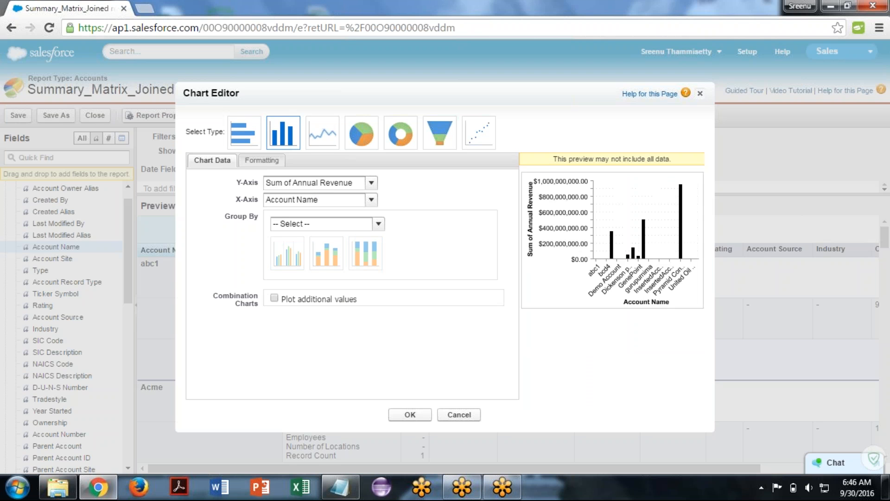
pyautogui.click(378, 223)
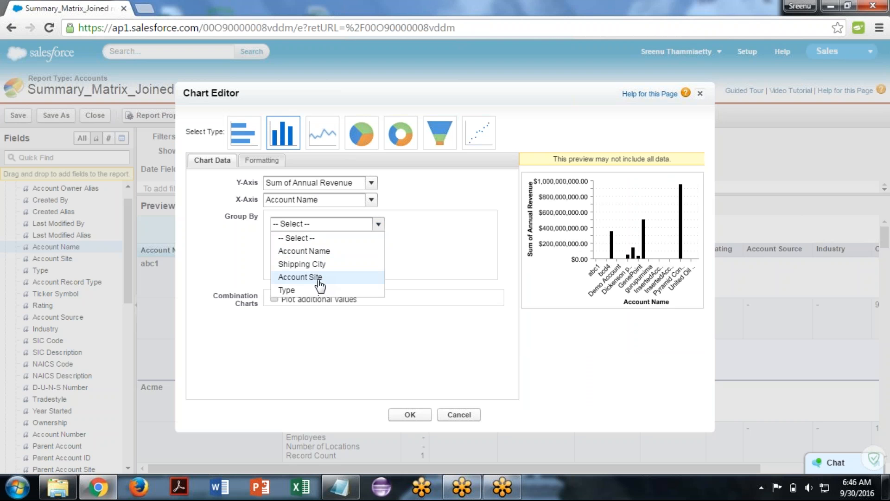
pyautogui.click(310, 291)
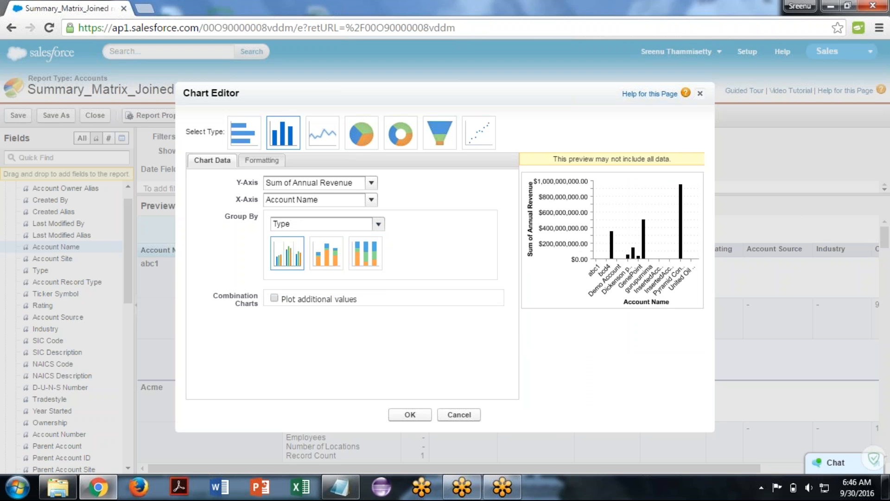
pyautogui.click(332, 254)
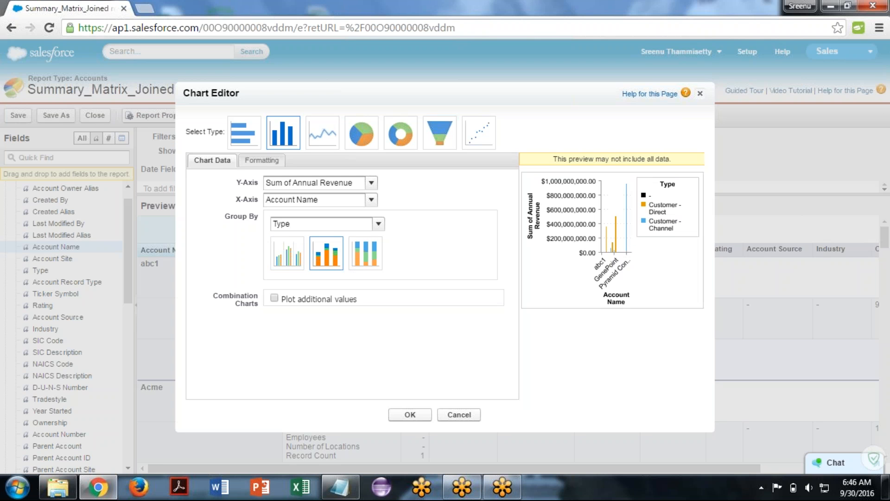
# Set the chart's X-axis to Type and group its bars by Account Name
pyautogui.click(337, 201)
pyautogui.click(308, 251)
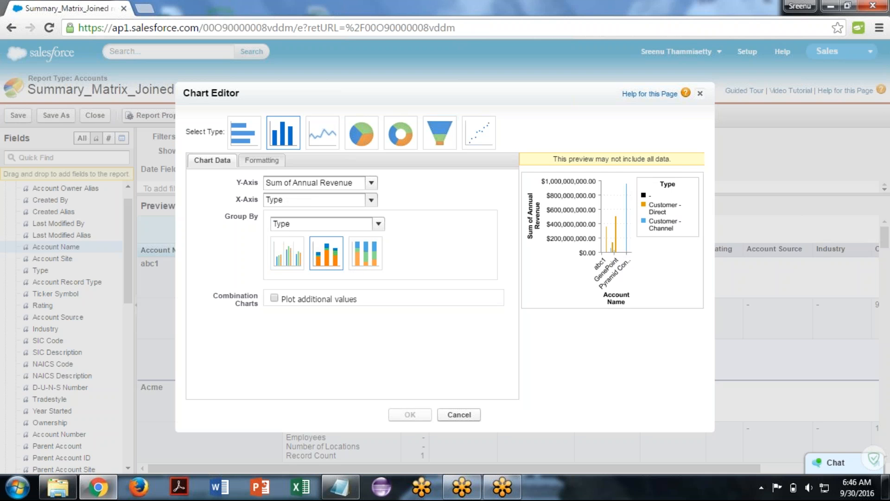
pyautogui.click(348, 225)
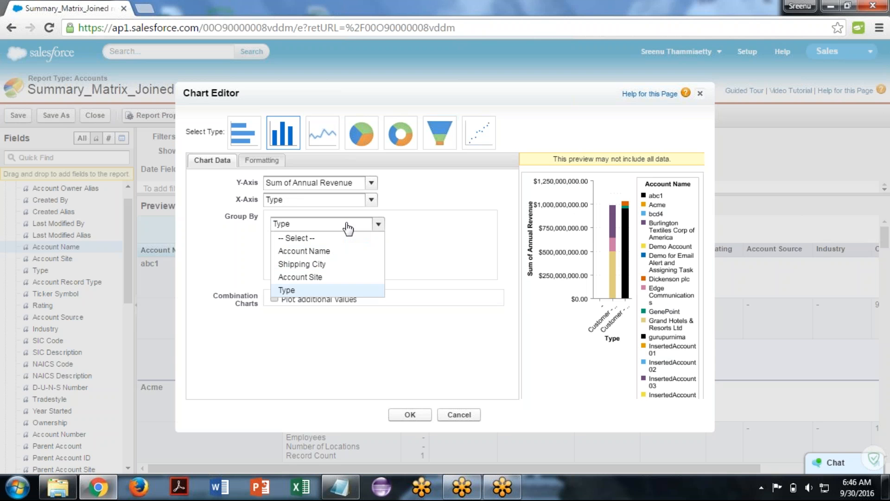
pyautogui.click(317, 251)
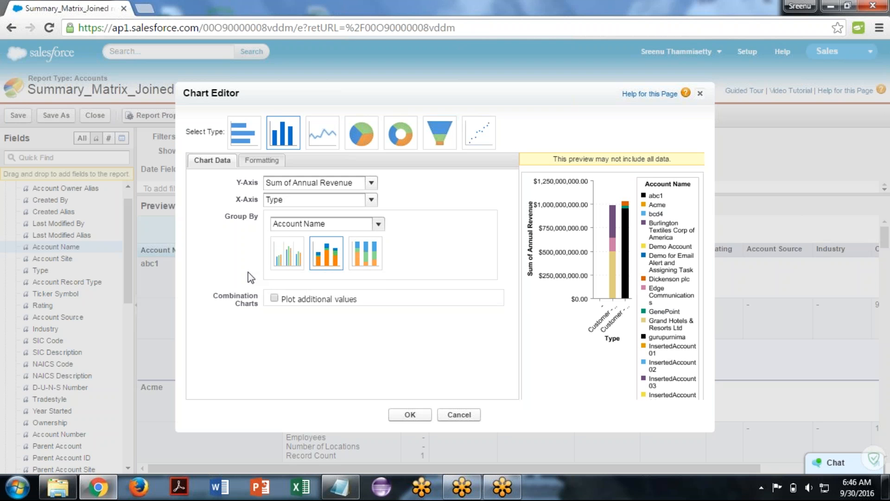
# Plot Sum of Employees as an additional line value on a second axis of the chart
pyautogui.click(274, 298)
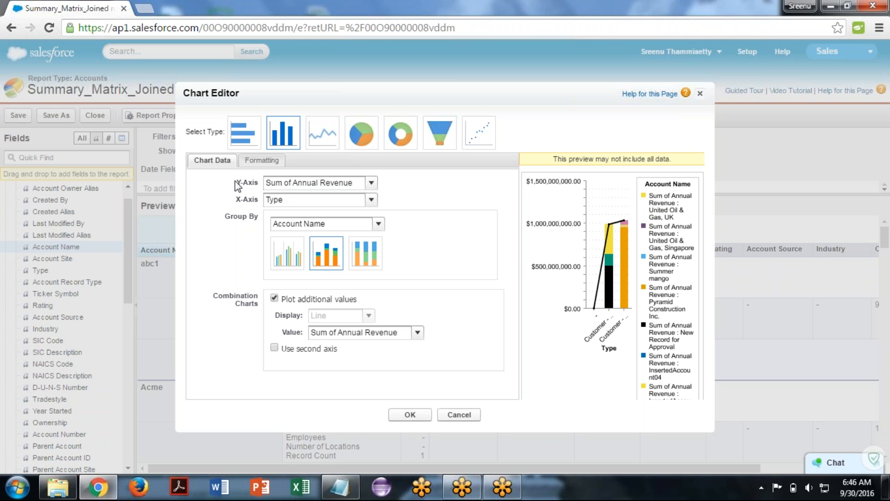
pyautogui.click(275, 347)
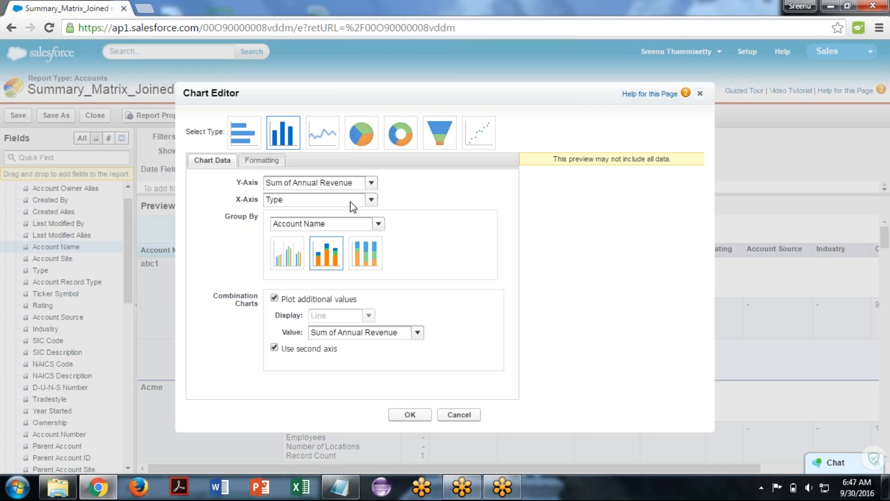
pyautogui.click(417, 334)
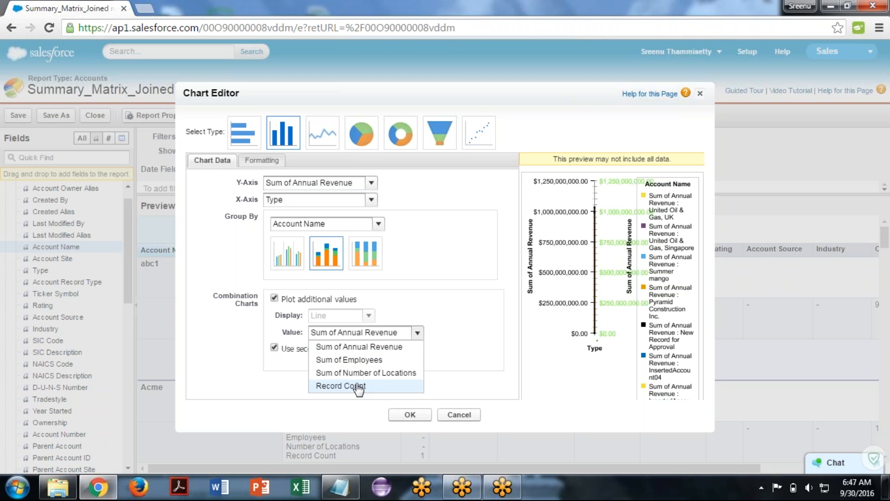
pyautogui.click(373, 361)
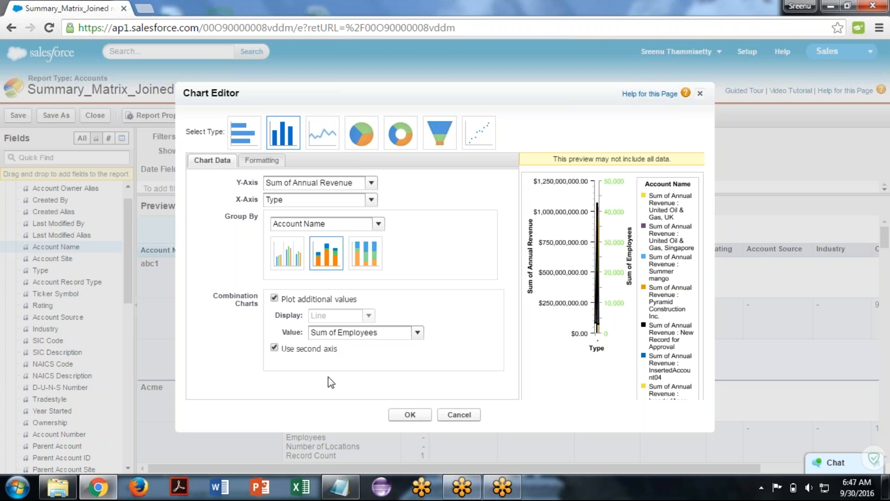
# Apply the combination chart to the matrix report and run the report
pyautogui.click(408, 416)
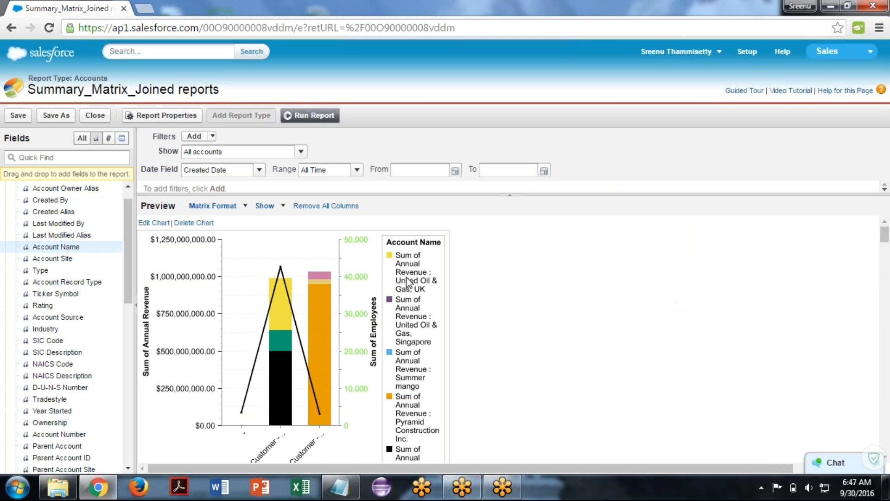
pyautogui.click(309, 116)
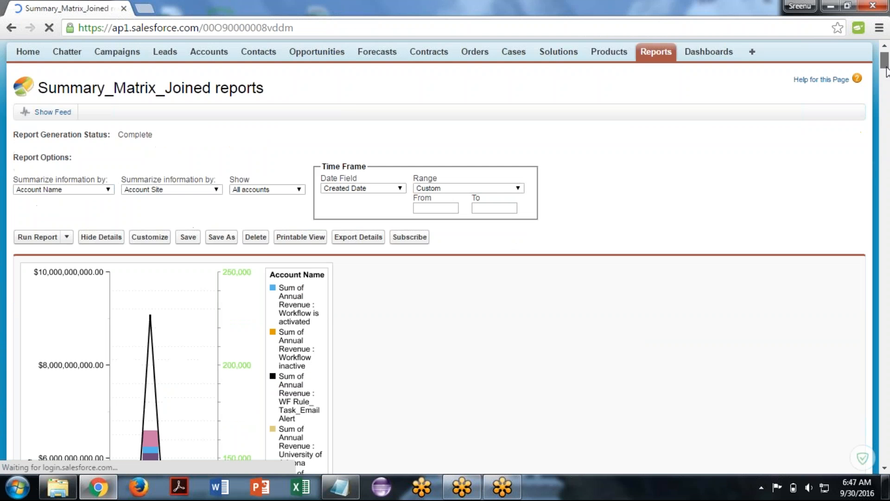
# Review the combination chart and its legend in the report results, and reopen the report for customizing
pyautogui.scroll(-5, 885, 70)
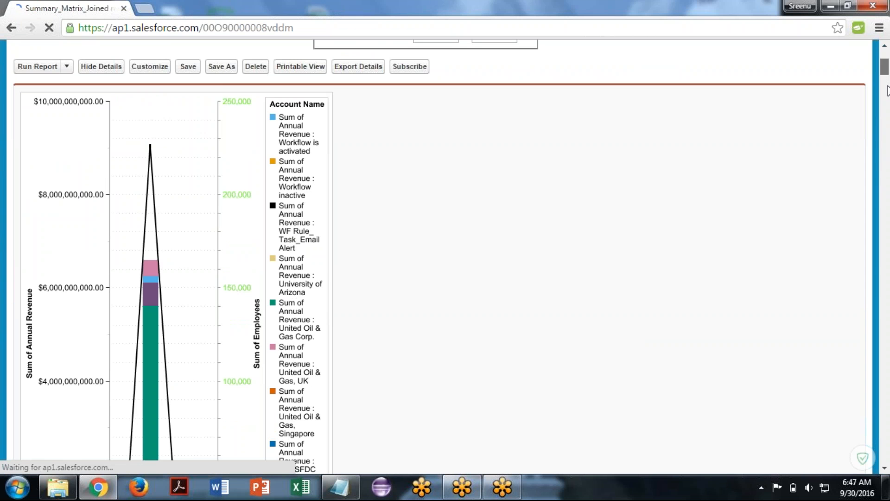
pyautogui.scroll(-10, 887, 95)
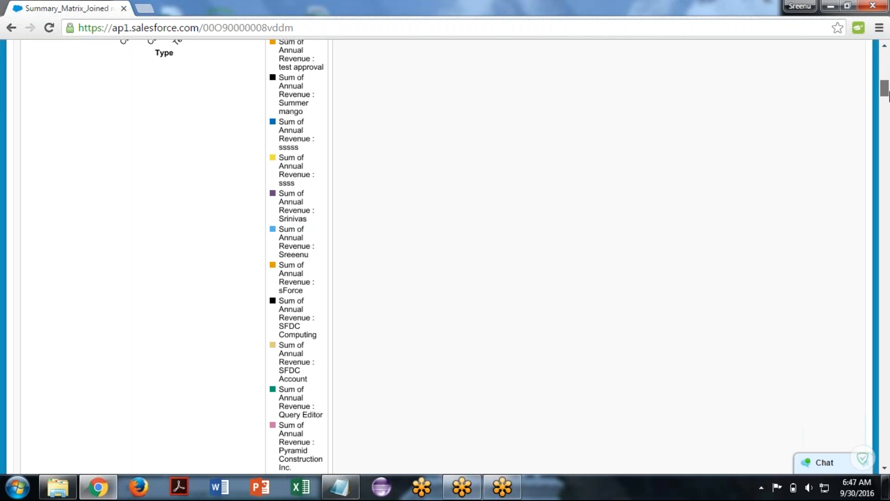
pyautogui.scroll(5, 887, 83)
pyautogui.scroll(4, 887, 80)
pyautogui.scroll(2, 887, 79)
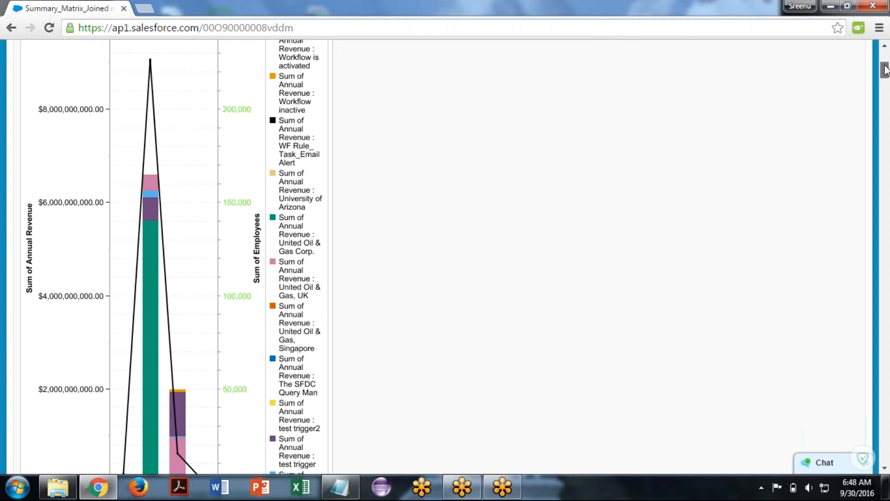
pyautogui.moveTo(885, 72); pyautogui.dragTo(885, 62)
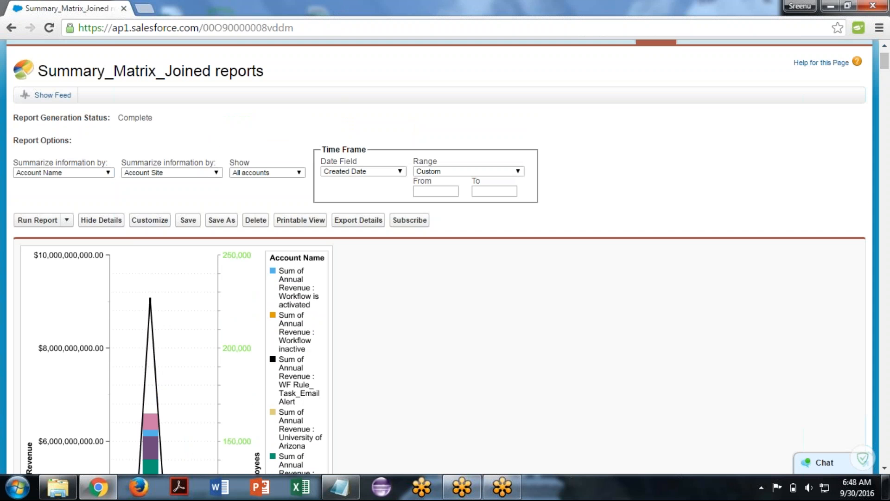
pyautogui.click(146, 221)
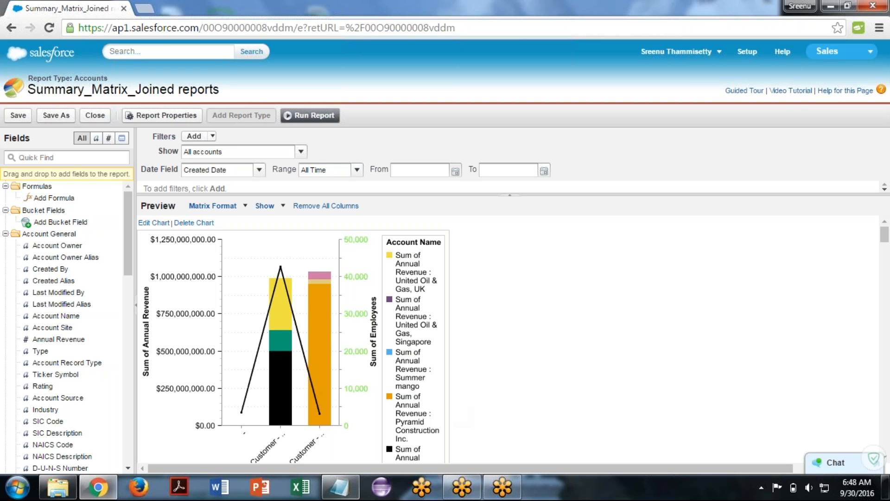
# Switch to the Notepad notes and add the line "In Dashboard, We have table complonent, max.4columns" below the Charts line
pyautogui.click(340, 487)
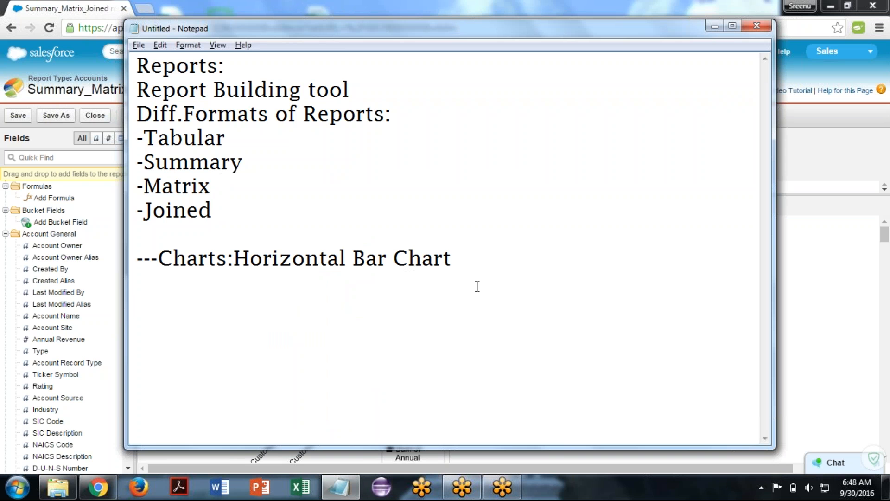
pyautogui.write('In Das')
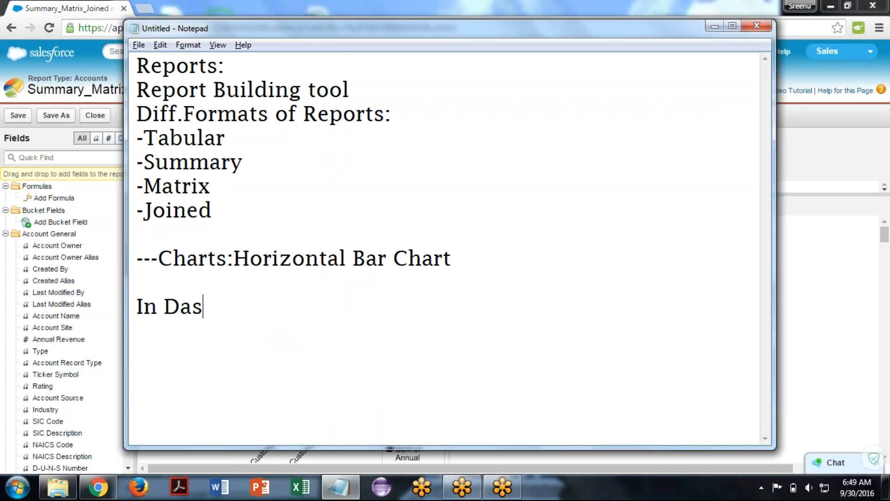
pyautogui.write('hboard')
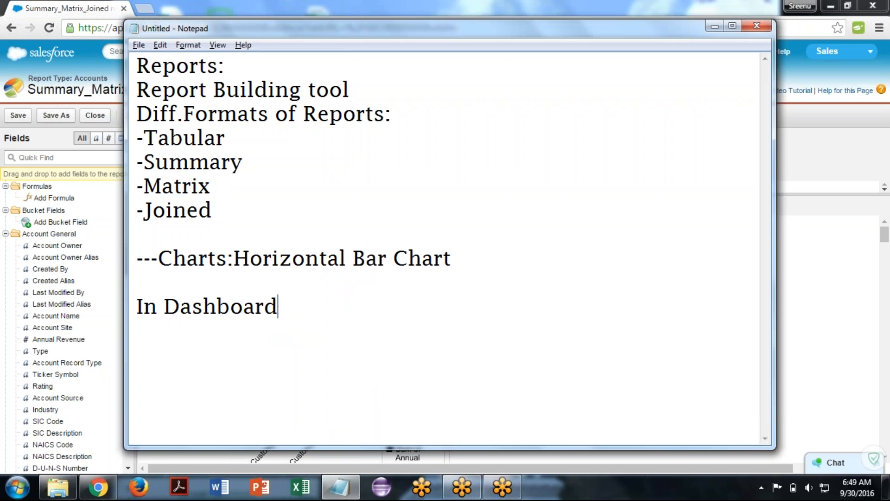
pyautogui.write(', We have')
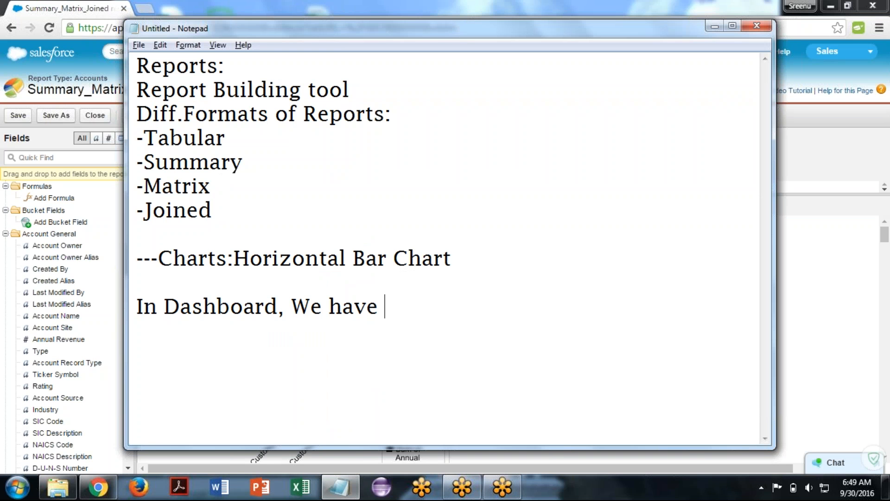
pyautogui.write(' table co')
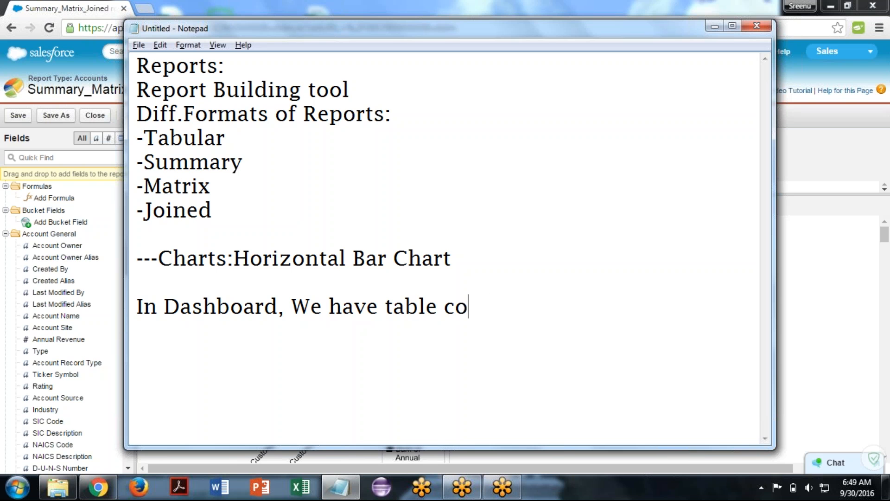
pyautogui.write('mplonent,')
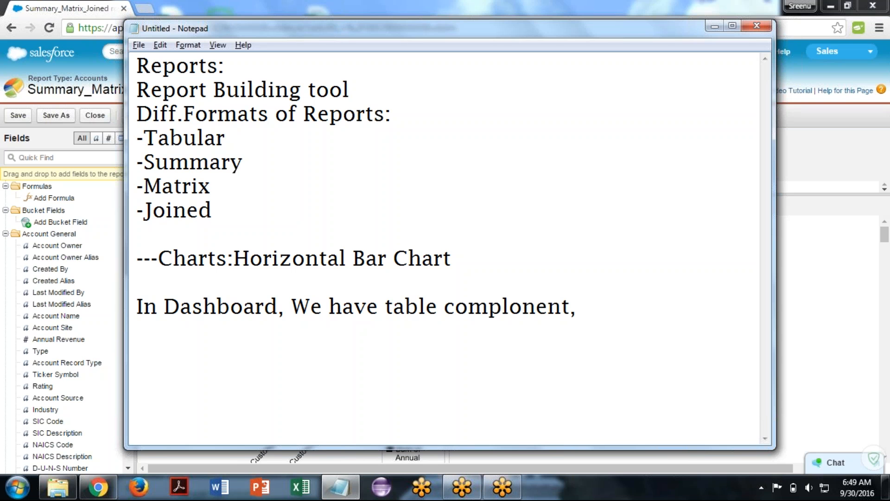
pyautogui.write('max.4col')
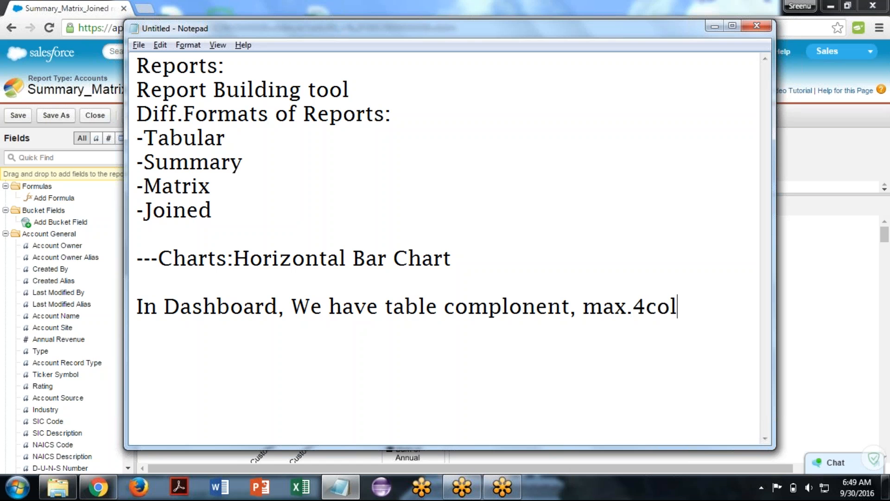
pyautogui.write('umns')
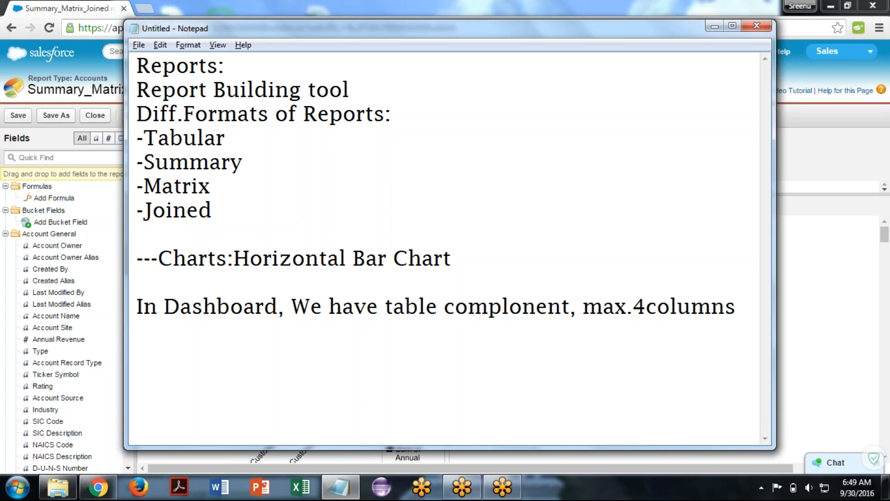
# Add the note line "Vertical Bar..Matrix format report" below the dashboard table line
pyautogui.press('Return')
pyautogui.write('Verticla')
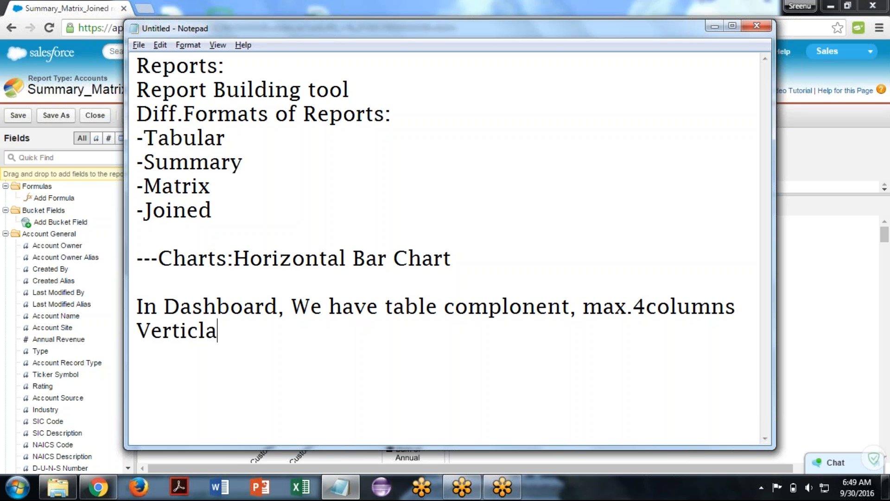
pyautogui.press('BackSpace')
pyautogui.press('BackSpace')
pyautogui.write('al Bar')
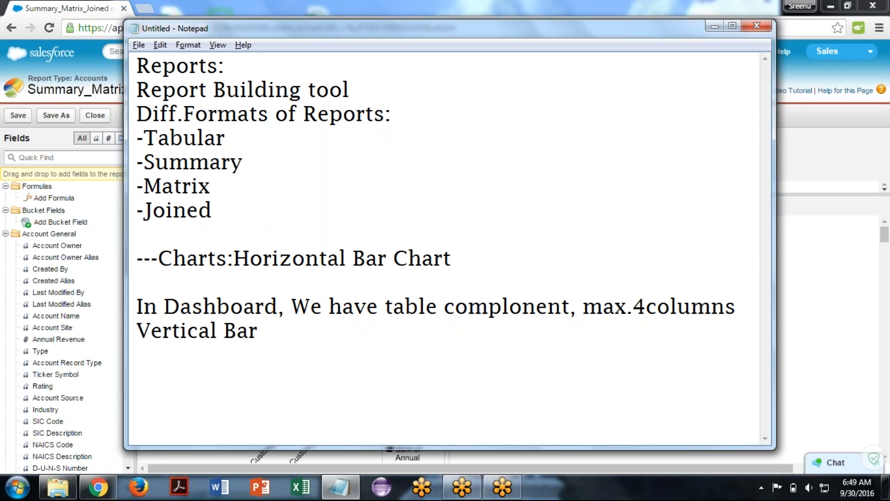
pyautogui.write('..Matri')
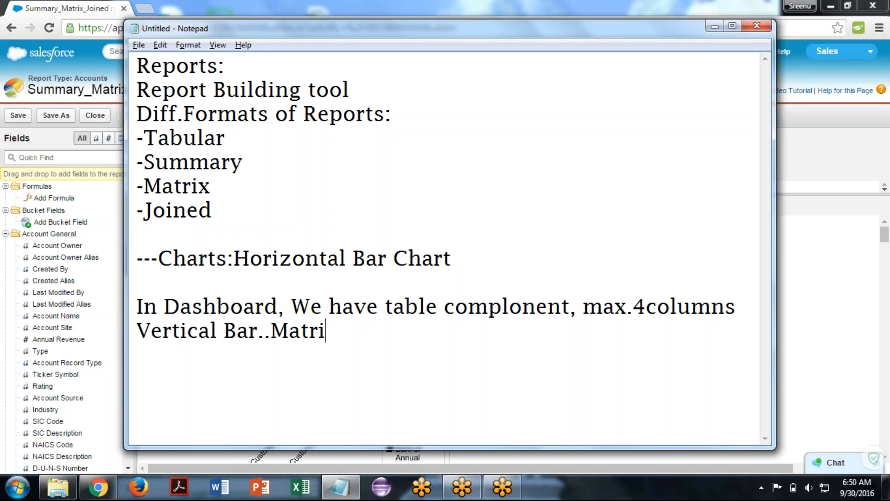
pyautogui.write('x format ')
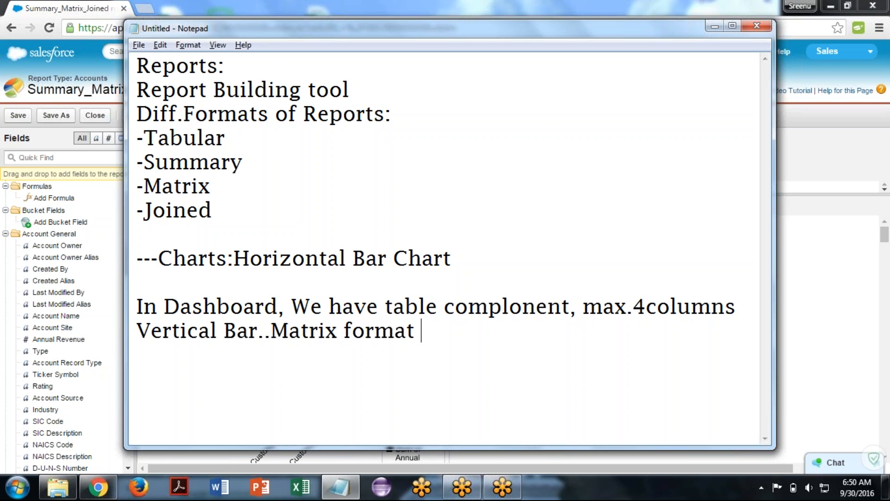
pyautogui.write('report')
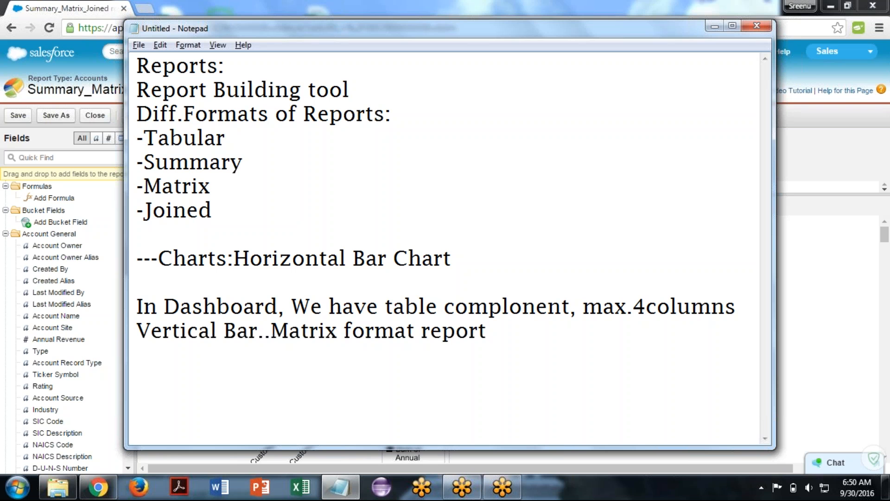
# Insert "(two are from Grouped values&2are summarized fields.)" after "max.4columns" in the notes
pyautogui.click(740, 310)
pyautogui.write('()two ar')
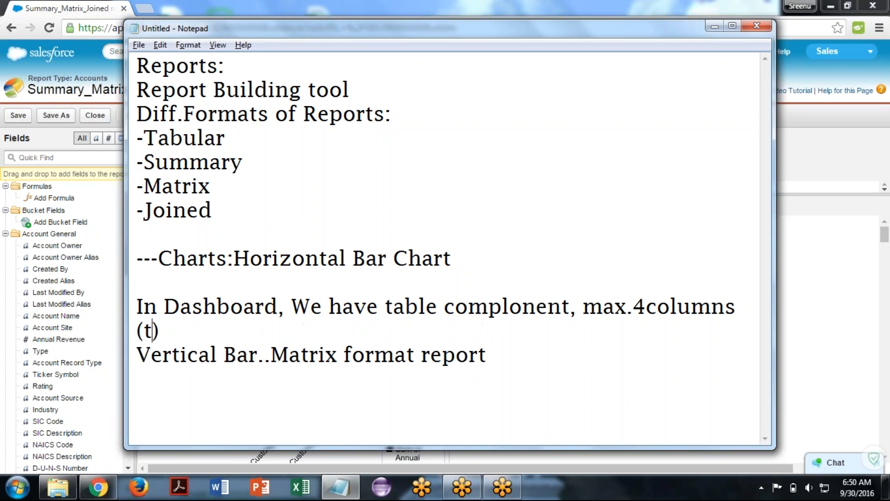
pyautogui.write('e from')
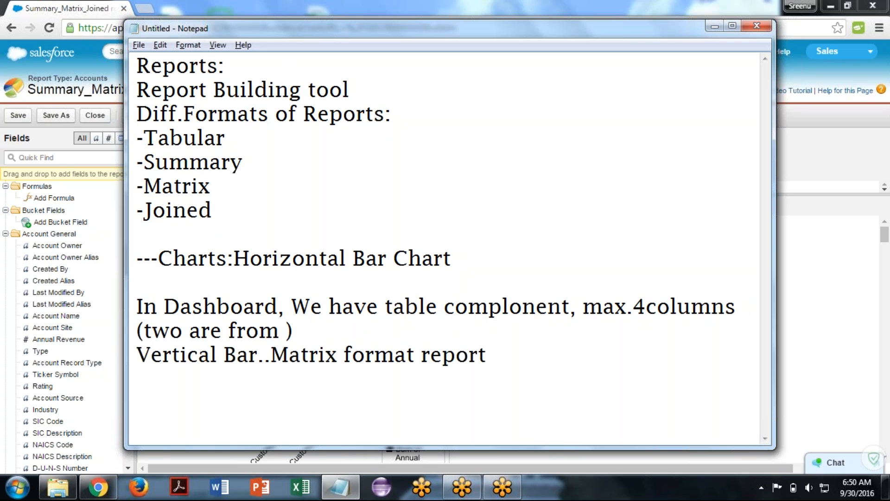
pyautogui.write('Group')
pyautogui.write('ed ')
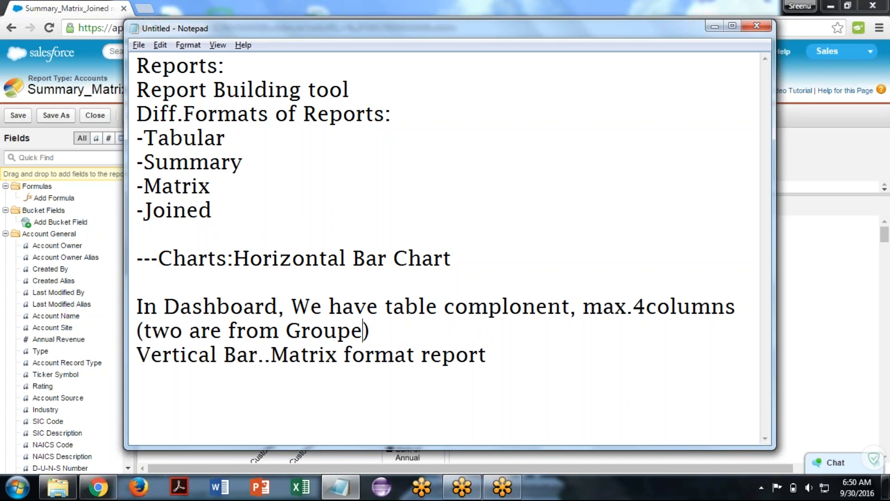
pyautogui.write('values')
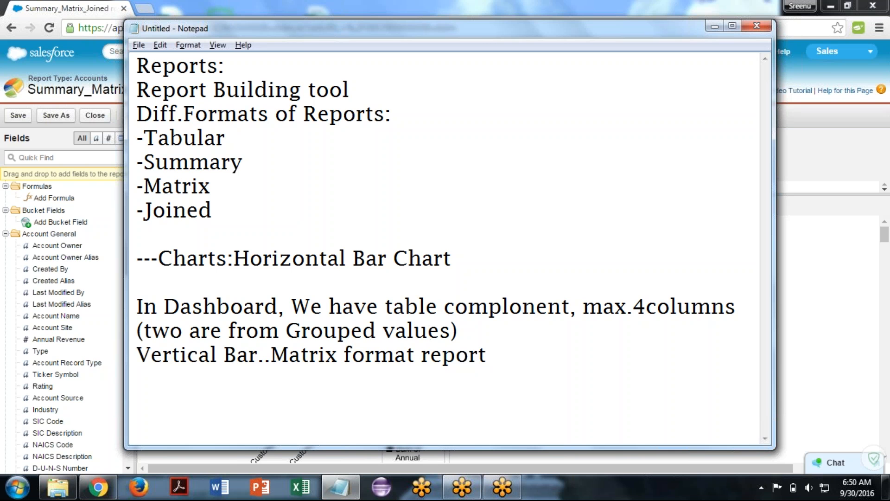
pyautogui.write('&2are ')
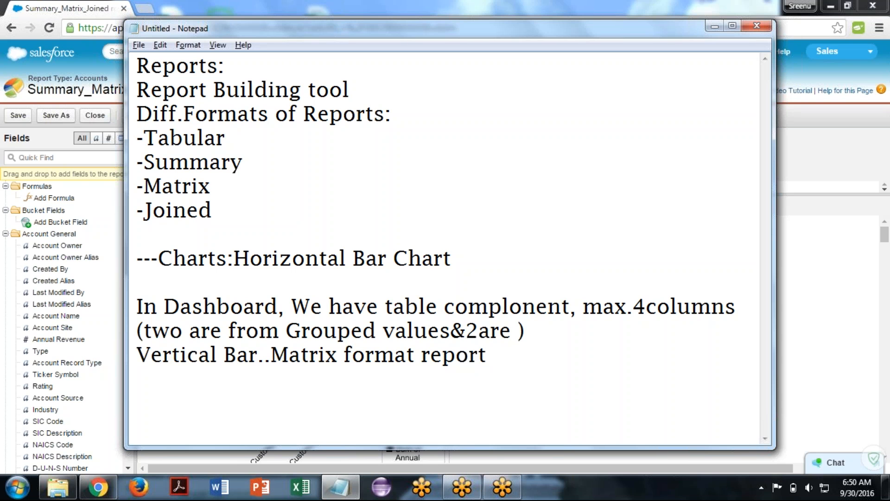
pyautogui.write('sum')
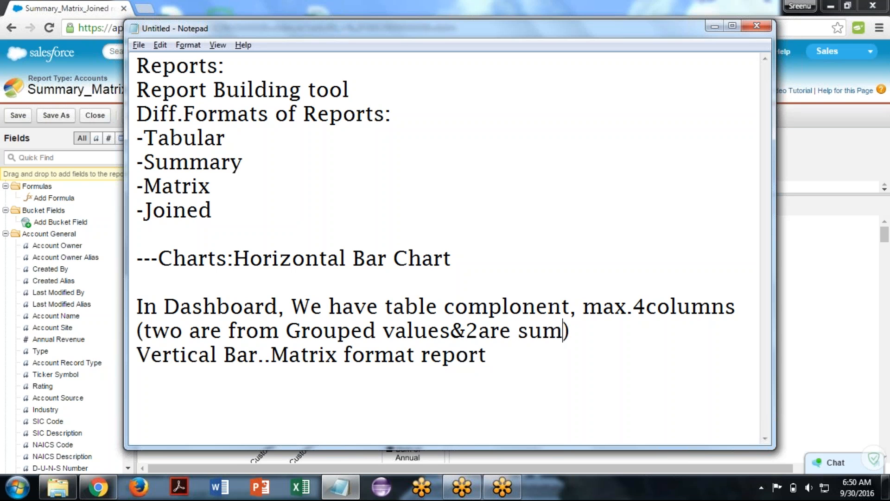
pyautogui.write('mariz')
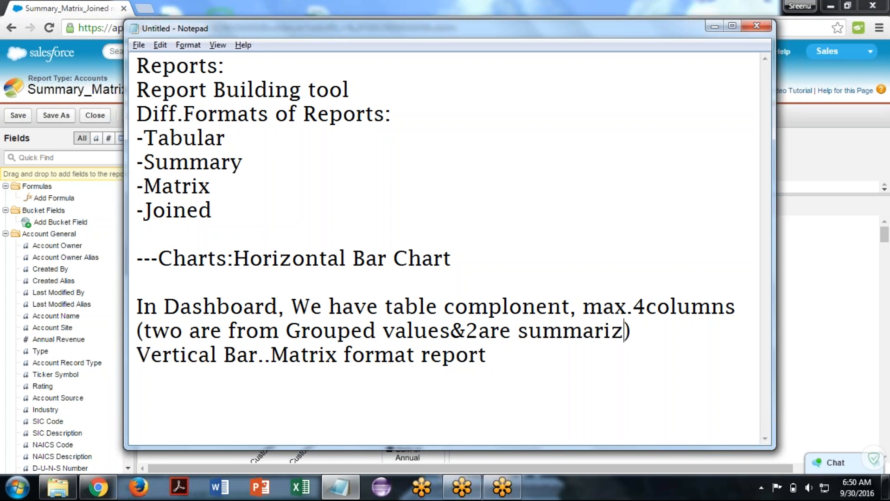
pyautogui.write('ed f')
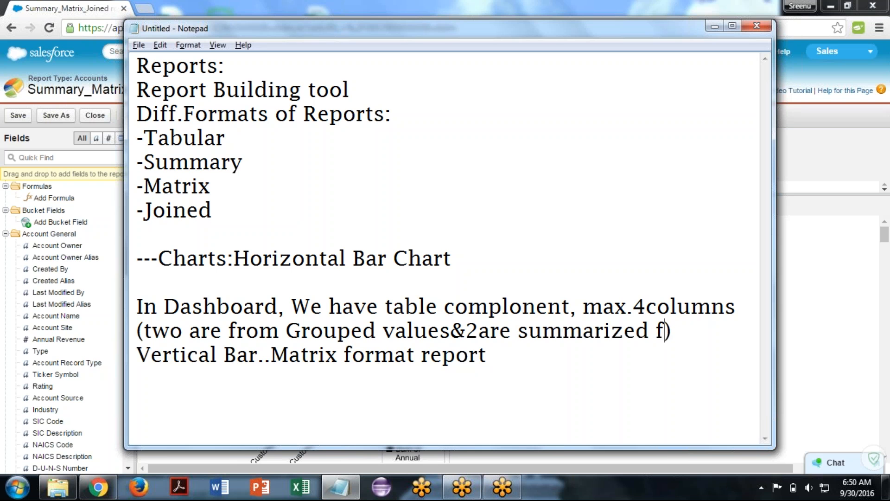
pyautogui.write('ields.')
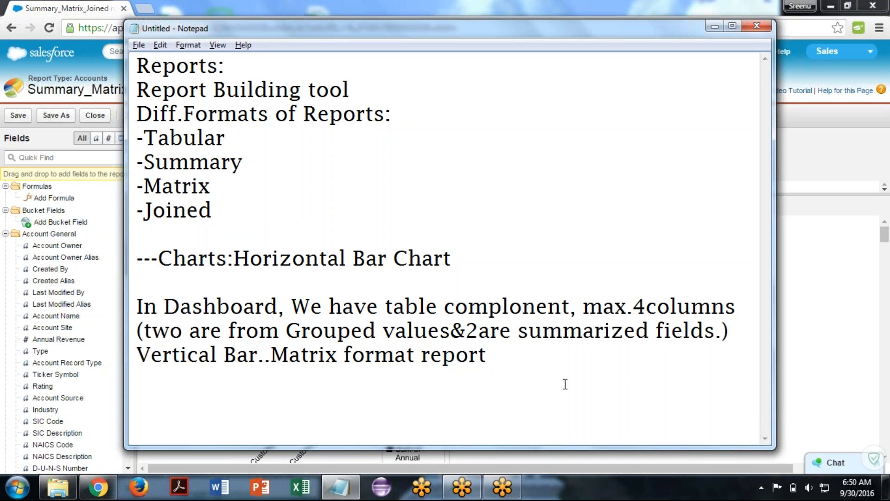
pyautogui.click(507, 373)
# Switch back to the Salesforce report builder and change the report from Matrix to Joined format
pyautogui.hotkey('alt', 'Tab')
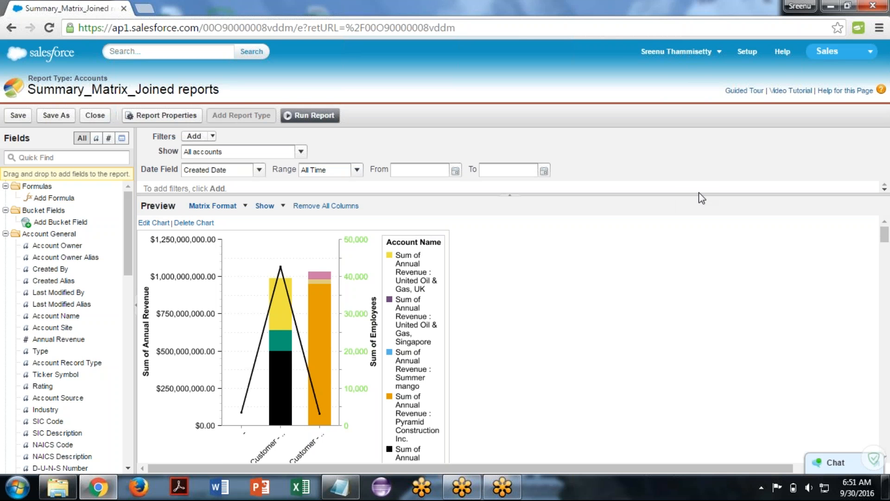
pyautogui.moveTo(684, 195); pyautogui.dragTo(685, 287)
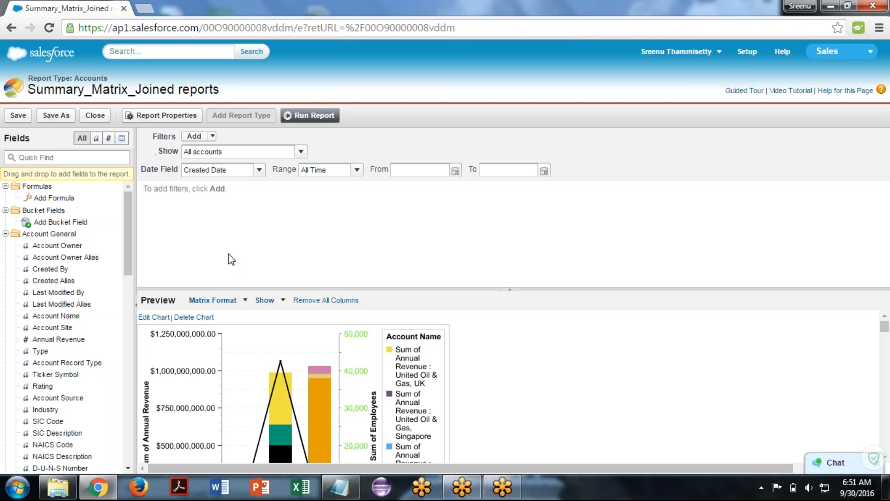
pyautogui.click(234, 300)
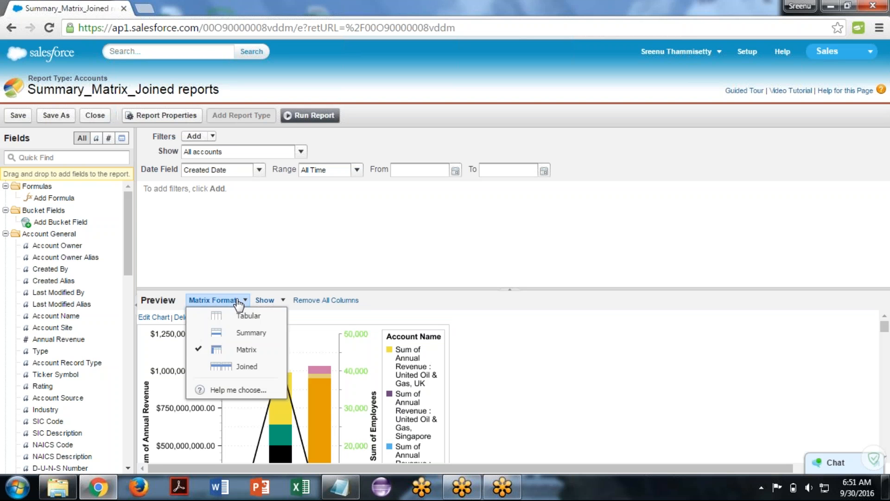
pyautogui.click(246, 367)
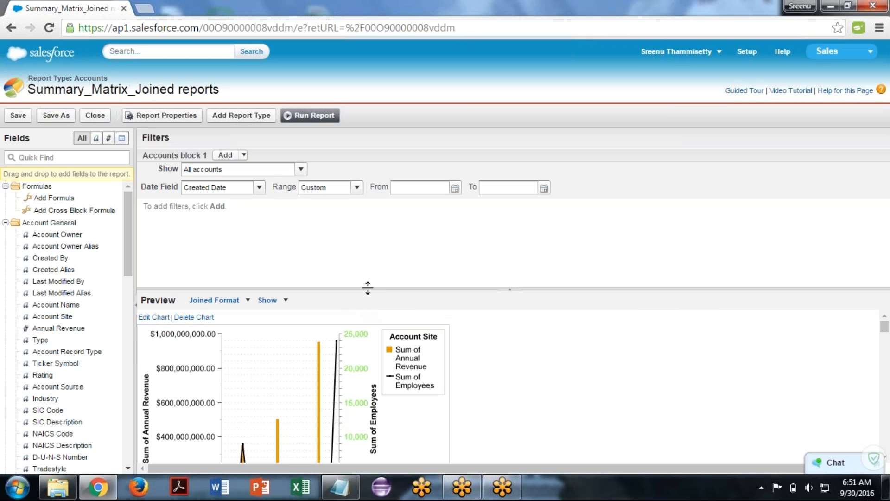
# Delete the joined report's chart and remove the Account Site grouping
pyautogui.moveTo(367, 288); pyautogui.dragTo(360, 251)
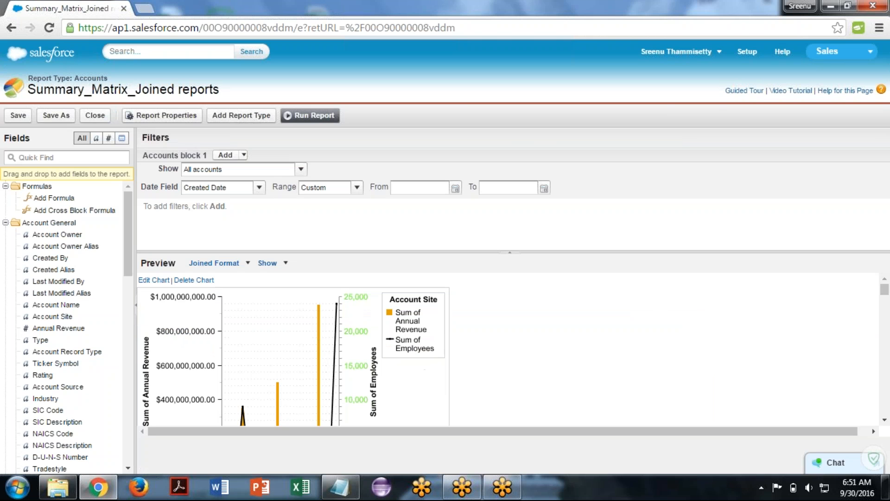
pyautogui.click(198, 280)
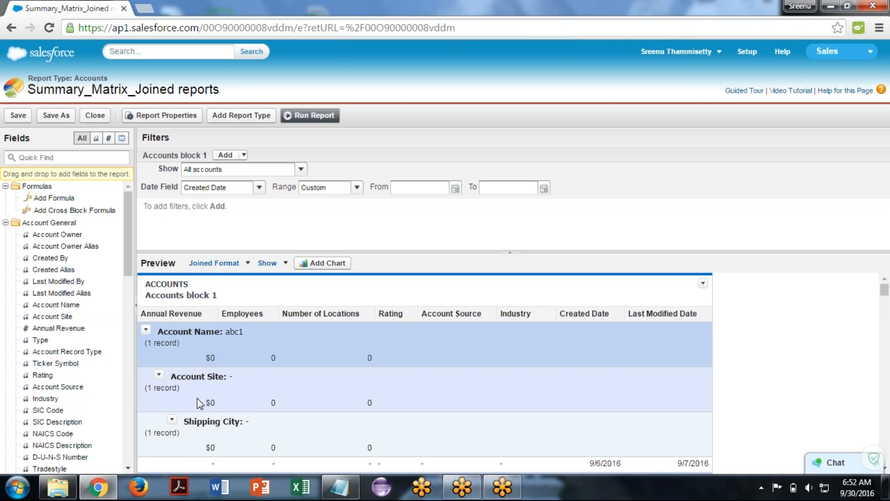
pyautogui.click(159, 376)
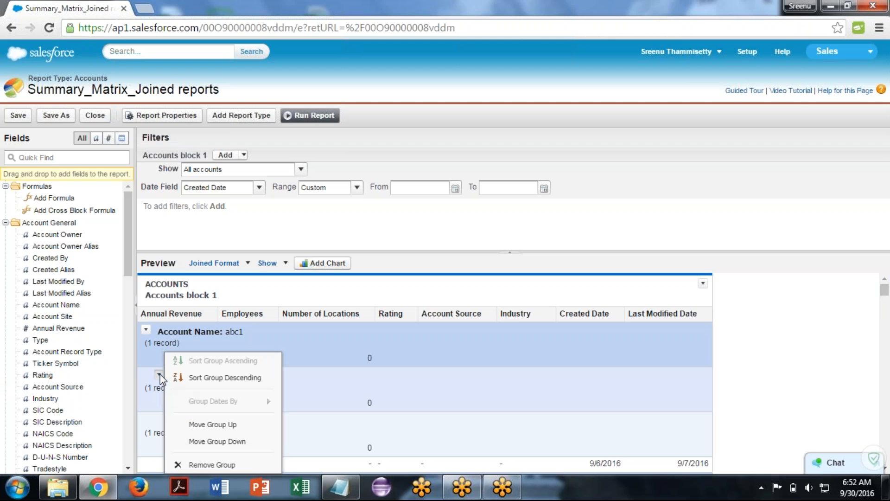
pyautogui.click(211, 465)
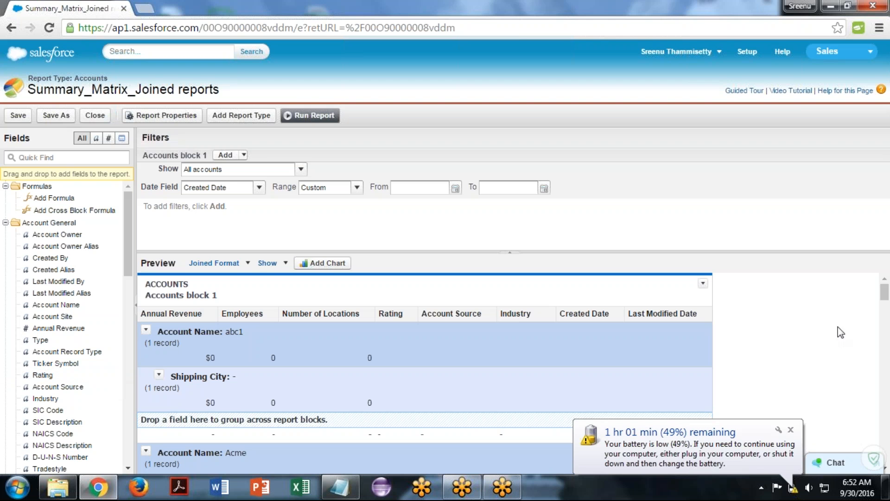
# Dismiss the battery notification and remove the Shipping City and Account Name groupings from the joined report
pyautogui.click(790, 430)
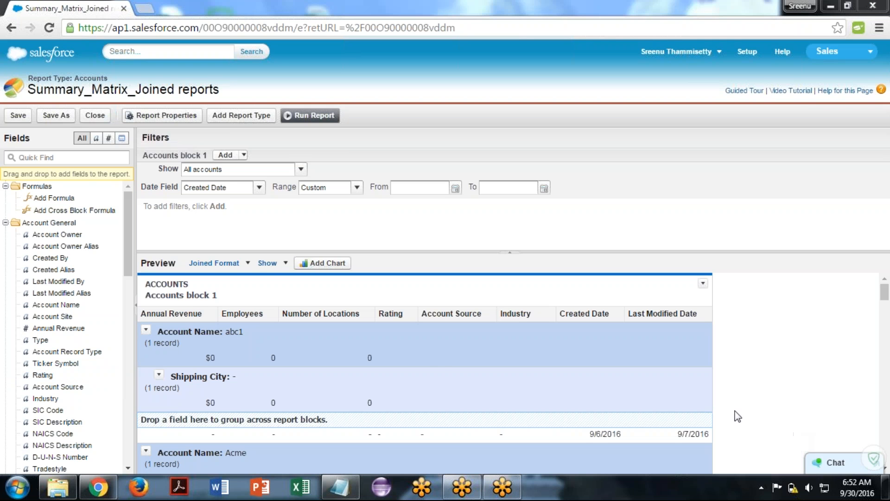
pyautogui.click(159, 375)
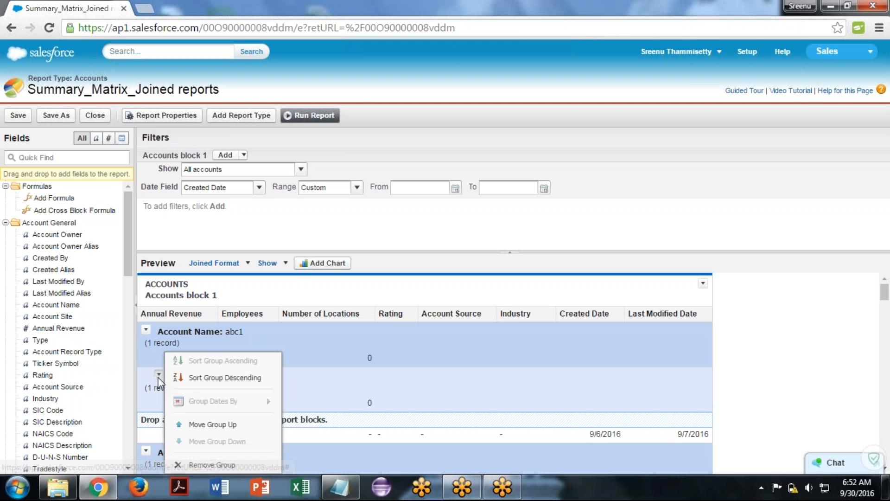
pyautogui.click(212, 464)
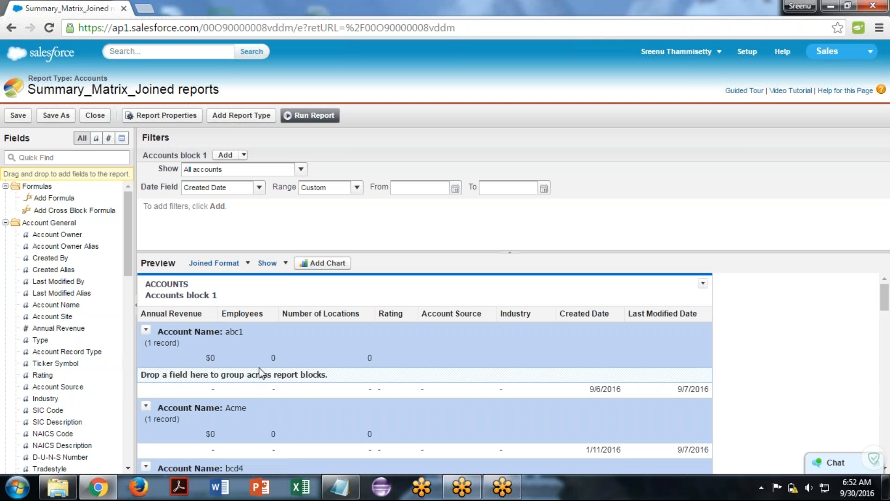
pyautogui.click(146, 329)
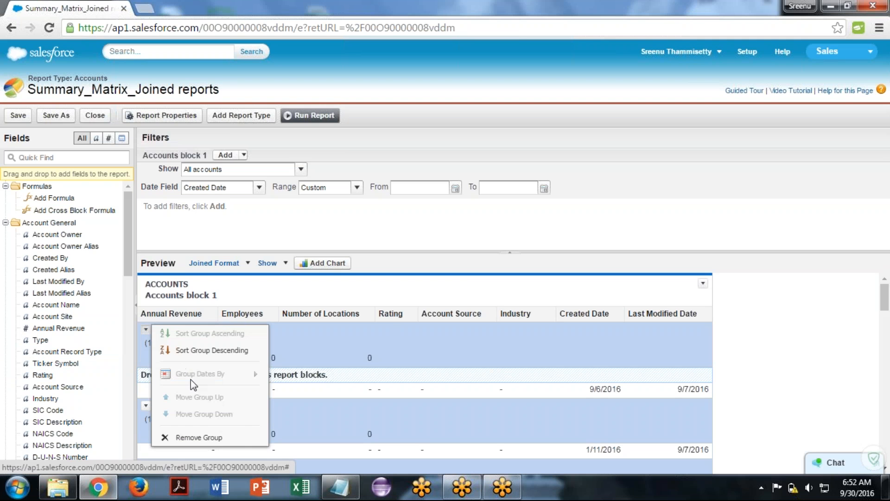
pyautogui.click(205, 437)
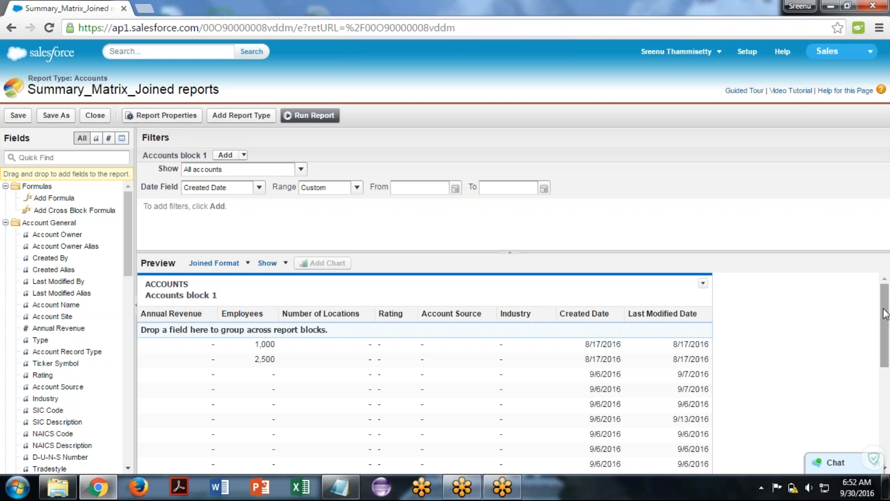
pyautogui.scroll(-1, 884, 313)
pyautogui.scroll(1, 886, 311)
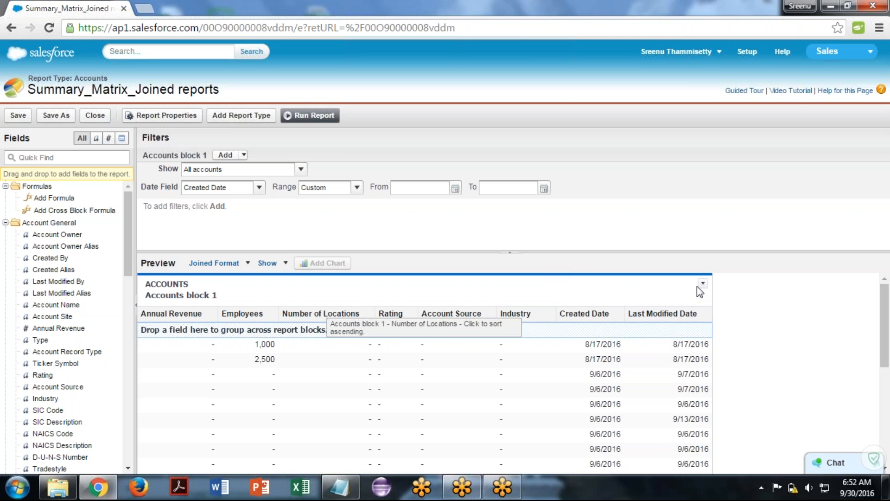
# Remove the Number of Locations, Rating, Account Source, Industry, Created Date and Last Modified Date columns from Accounts block 1
pyautogui.click(592, 316)
pyautogui.keyDown('ctrl'); pyautogui.click(651, 313); pyautogui.keyUp('ctrl')
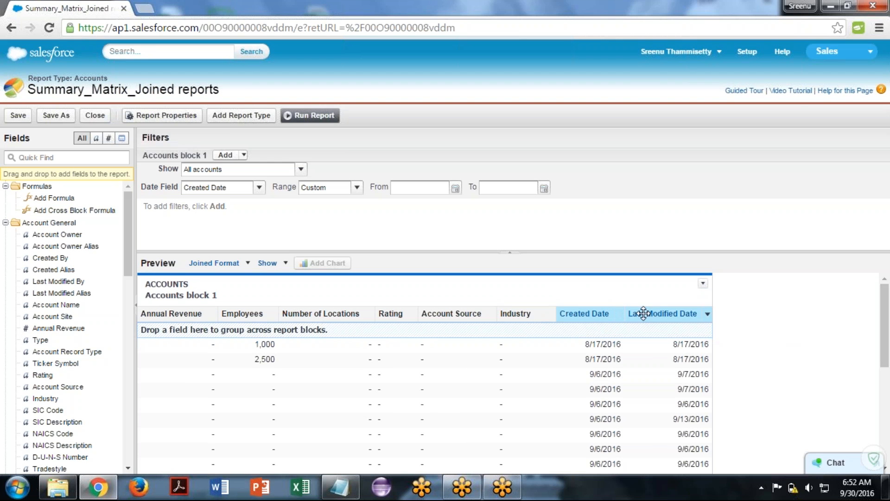
pyautogui.keyDown('ctrl'); pyautogui.click(514, 313); pyautogui.keyUp('ctrl')
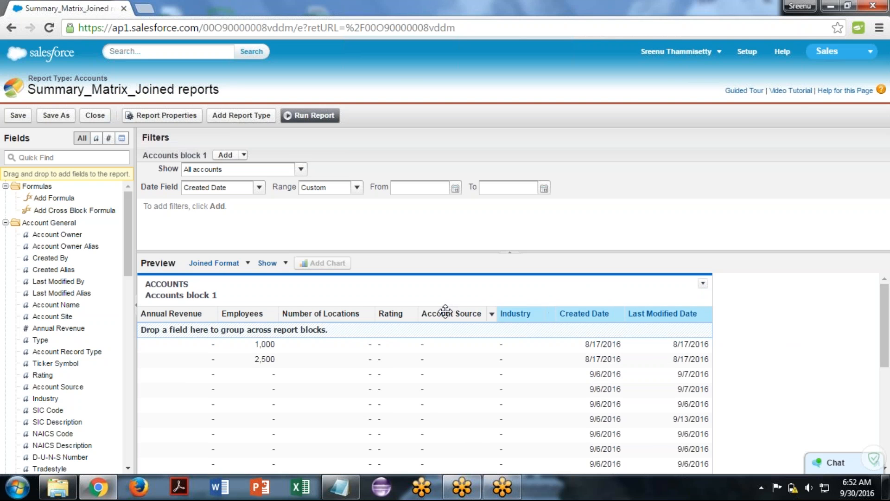
pyautogui.keyDown('ctrl'); pyautogui.click(448, 311); pyautogui.keyUp('ctrl')
pyautogui.keyDown('ctrl'); pyautogui.click(391, 312); pyautogui.keyUp('ctrl')
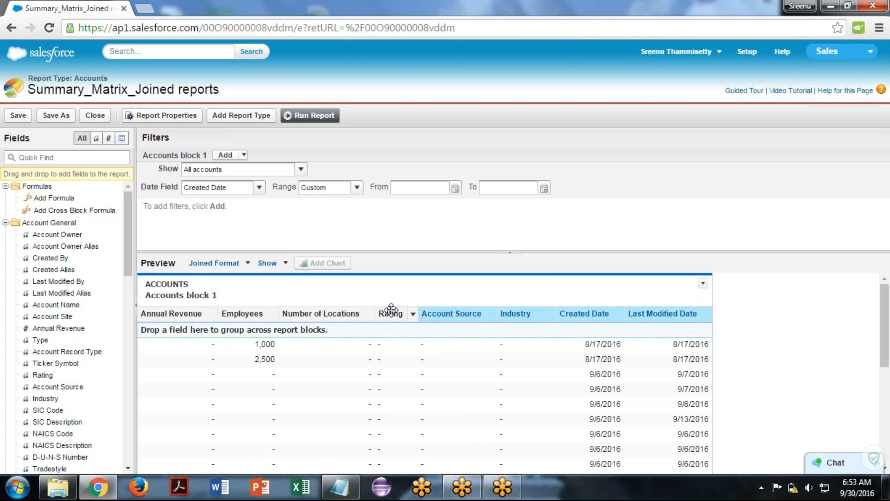
pyautogui.keyDown('ctrl'); pyautogui.click(333, 315); pyautogui.keyUp('ctrl')
pyautogui.moveTo(333, 315); pyautogui.dragTo(66, 361)
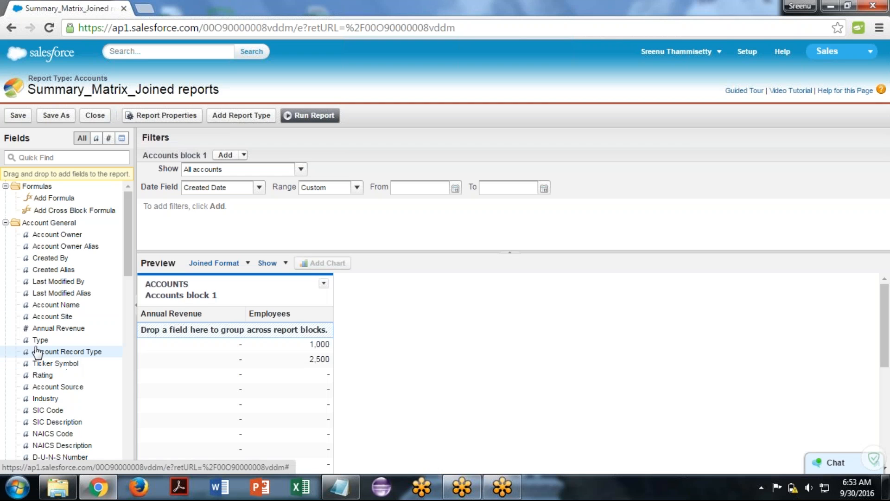
# Find the Account Name field and add it as the first column of Accounts block 1
pyautogui.click(49, 156)
pyautogui.write('acco')
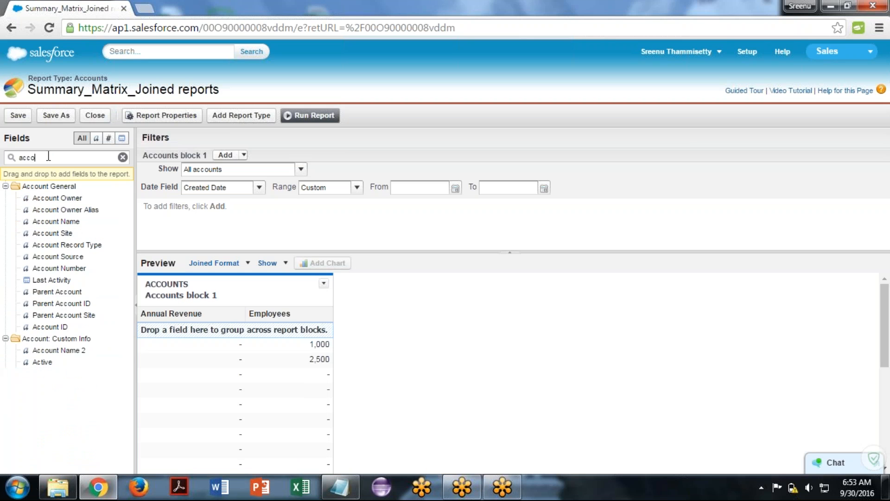
pyautogui.write('unt name')
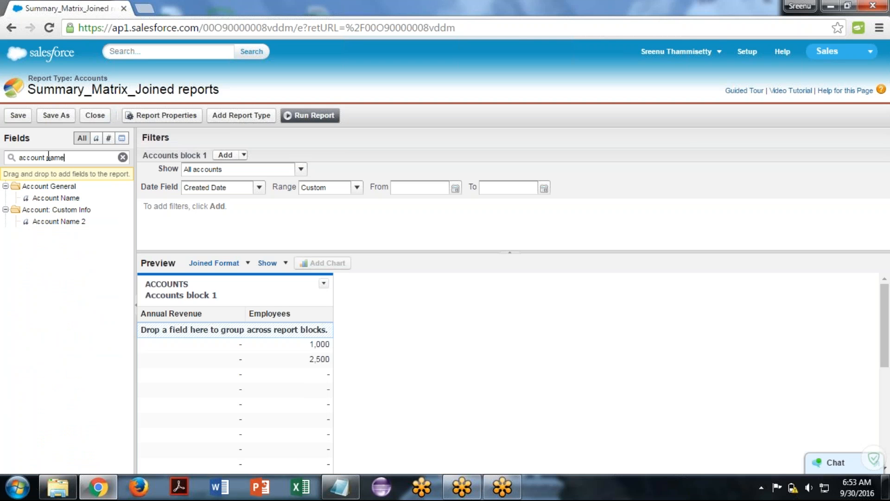
pyautogui.click(67, 197)
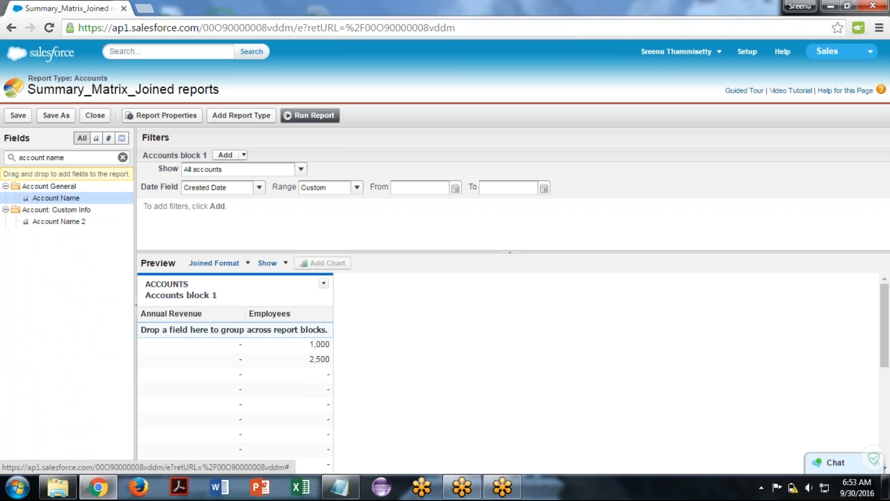
pyautogui.moveTo(68, 198); pyautogui.dragTo(214, 349)
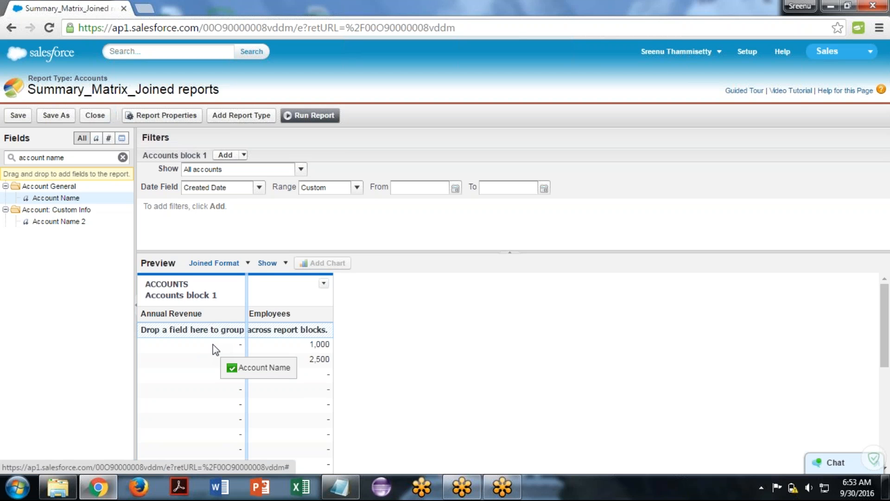
pyautogui.moveTo(214, 349); pyautogui.dragTo(149, 365)
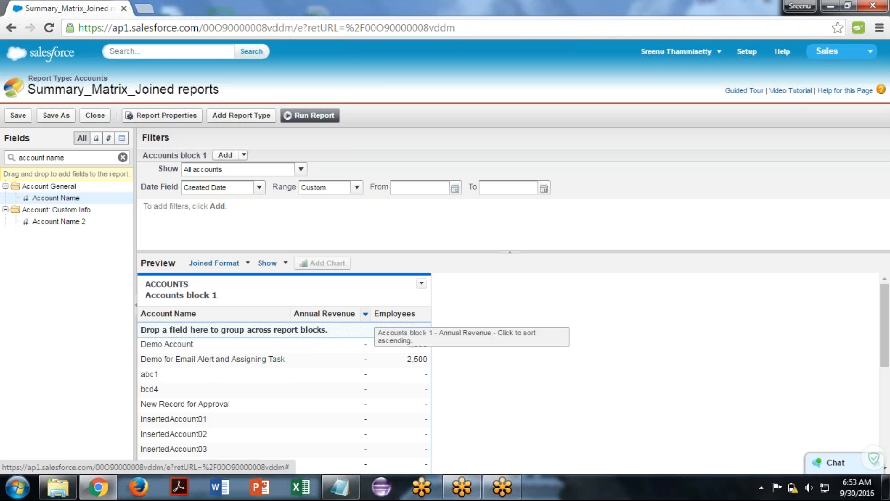
# Summarize Annual Revenue by Sum in Accounts block 1 and sort the block by that column in descending order
pyautogui.click(365, 313)
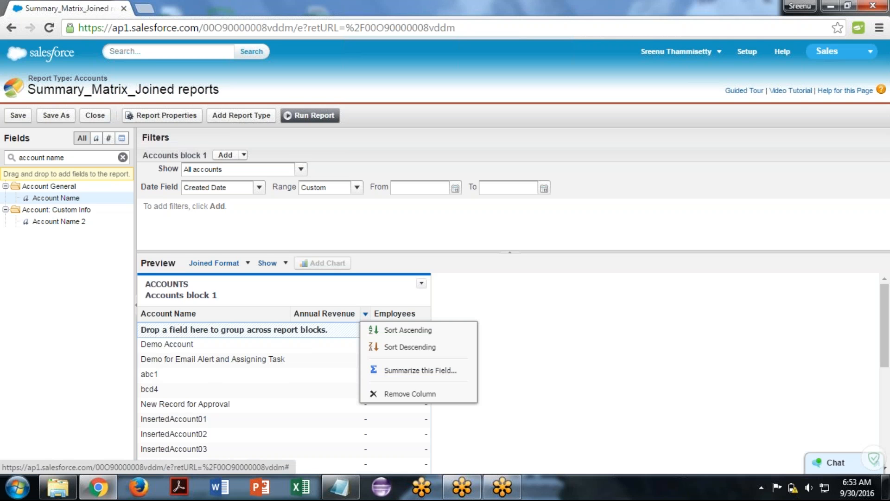
pyautogui.click(420, 370)
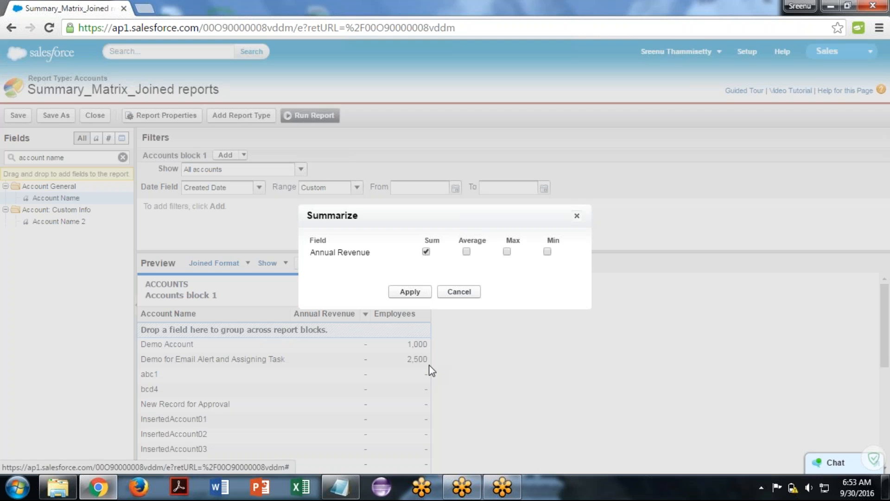
pyautogui.click(404, 296)
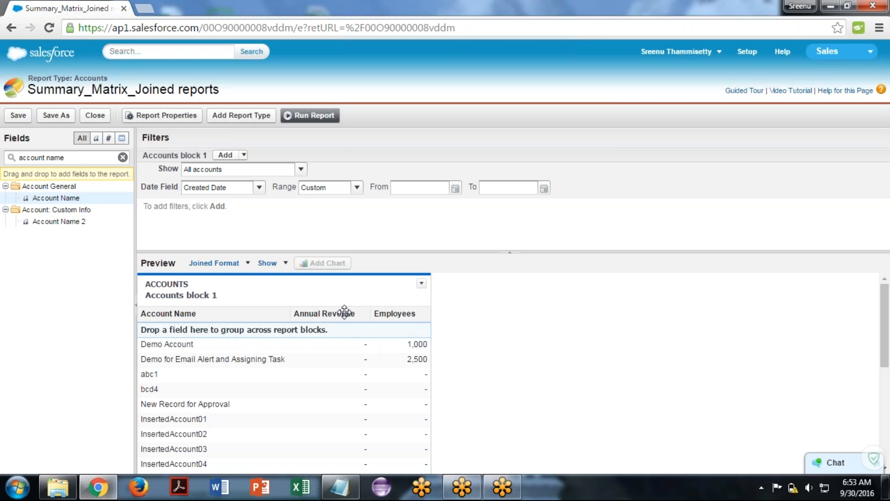
pyautogui.click(366, 315)
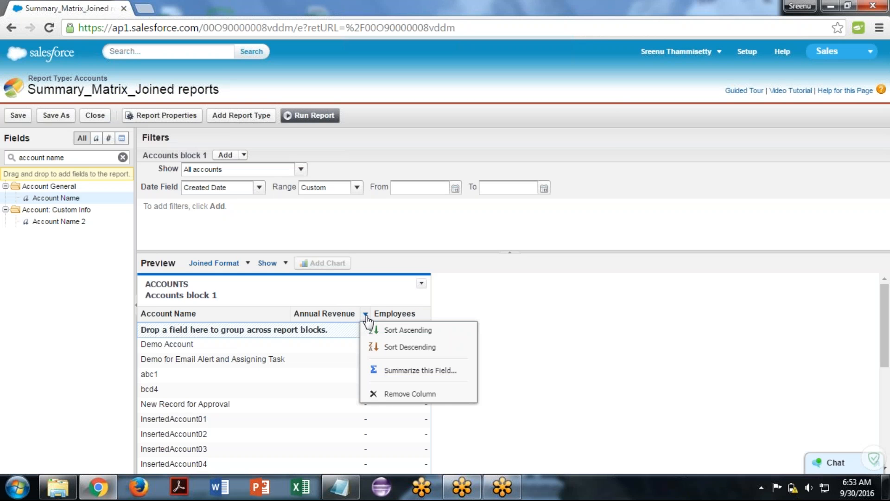
pyautogui.click(399, 347)
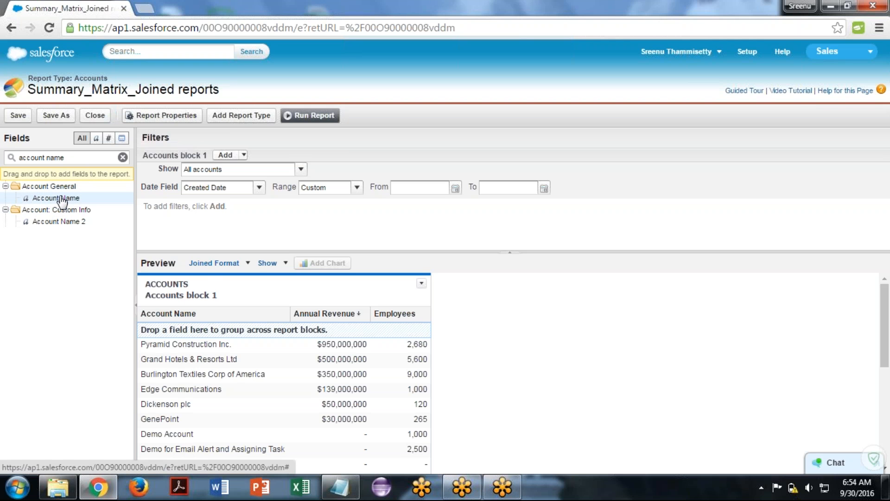
# Create a second Accounts block from the Account Name field and add the Annual Revenue column to it
pyautogui.moveTo(62, 200); pyautogui.dragTo(685, 404)
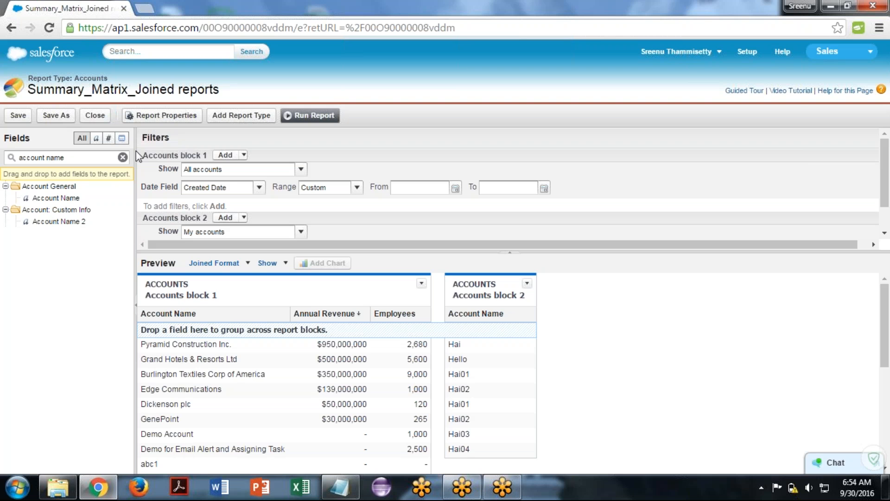
pyautogui.click(122, 157)
pyautogui.write('annual')
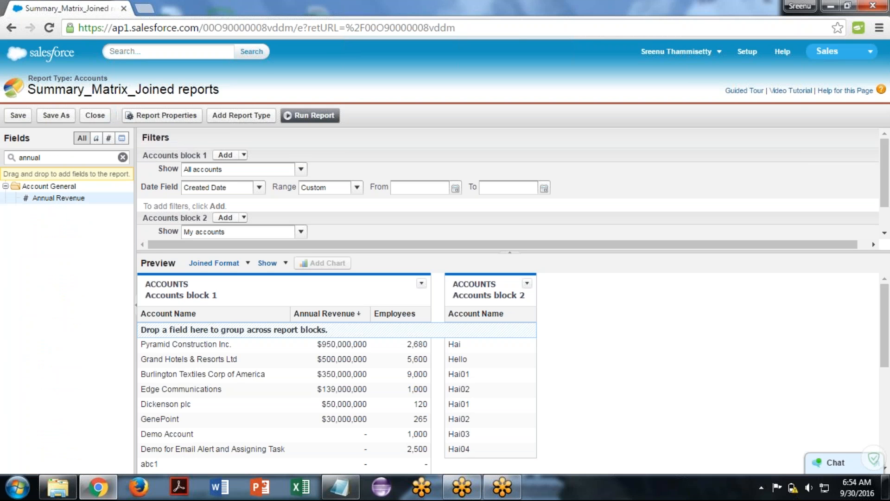
pyautogui.click(79, 199)
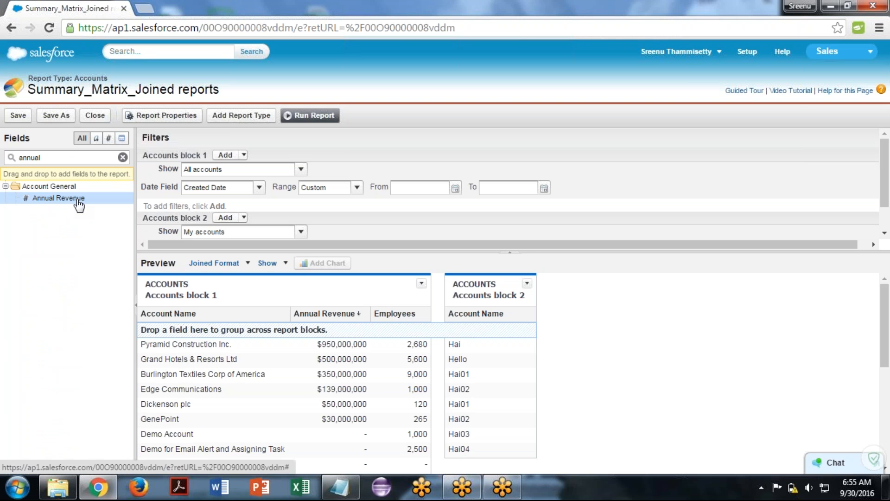
pyautogui.moveTo(79, 205); pyautogui.dragTo(526, 353)
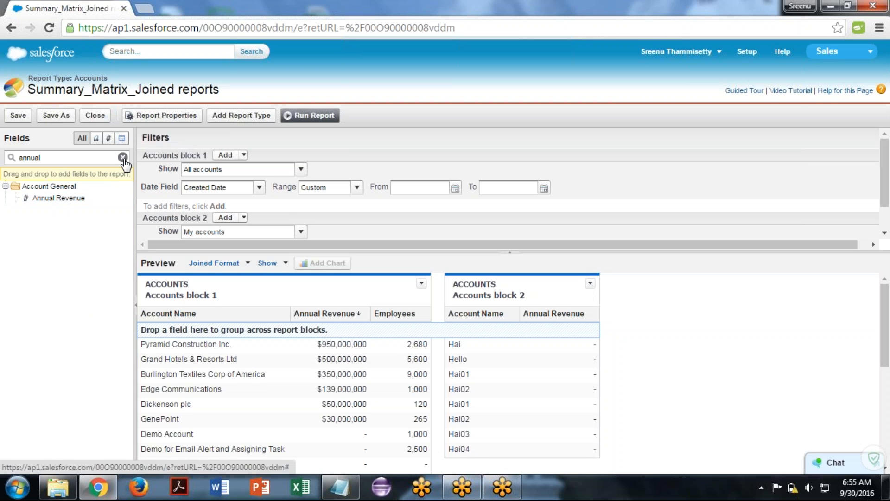
# Find the Employees field and add it to Accounts block 2 after Annual Revenue
pyautogui.click(122, 156)
pyautogui.write('emplo')
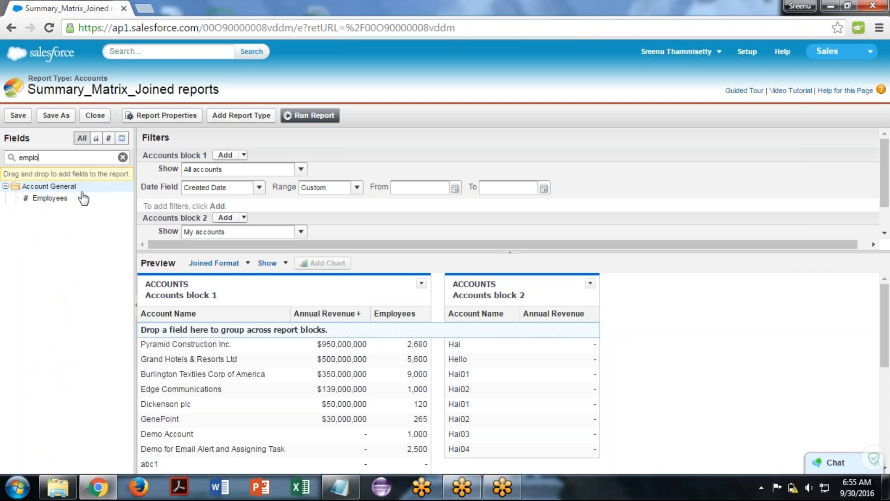
pyautogui.moveTo(77, 203); pyautogui.dragTo(592, 367)
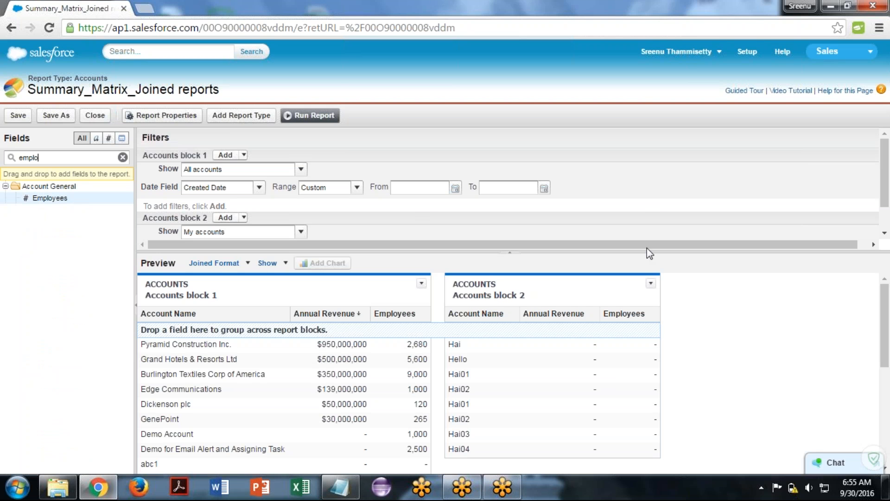
# Enlarge the filters area to show both blocks' filters, and run the joined report to view its results
pyautogui.moveTo(642, 252); pyautogui.dragTo(646, 309)
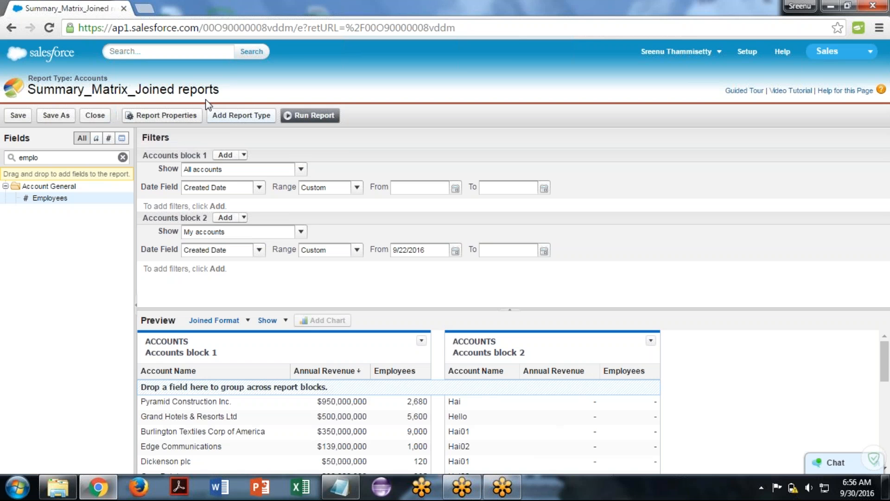
pyautogui.click(310, 115)
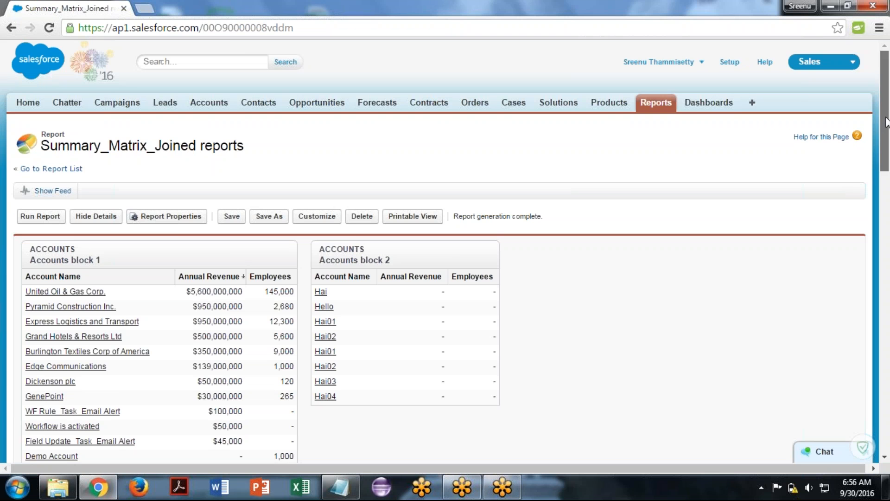
pyautogui.moveTo(886, 122); pyautogui.dragTo(888, 88)
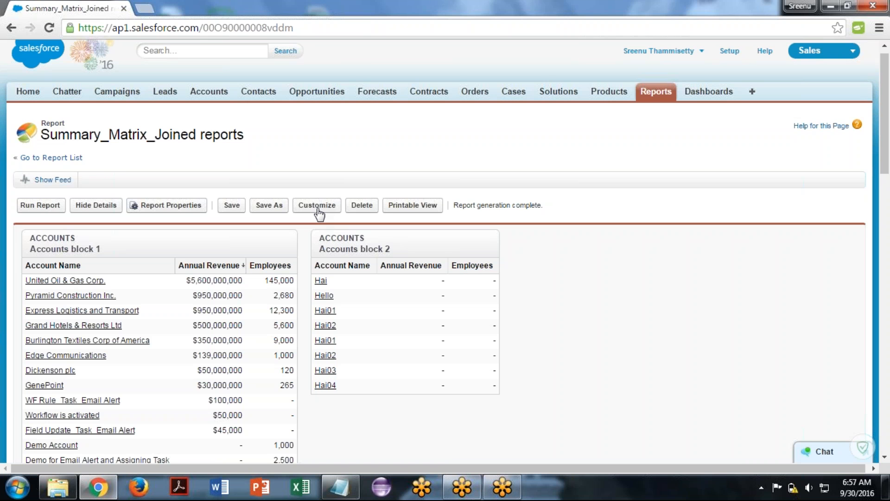
# Reopen the report for customizing, start a cross block formula and list the summary fields of Accounts blocks 1 and 2
pyautogui.click(318, 206)
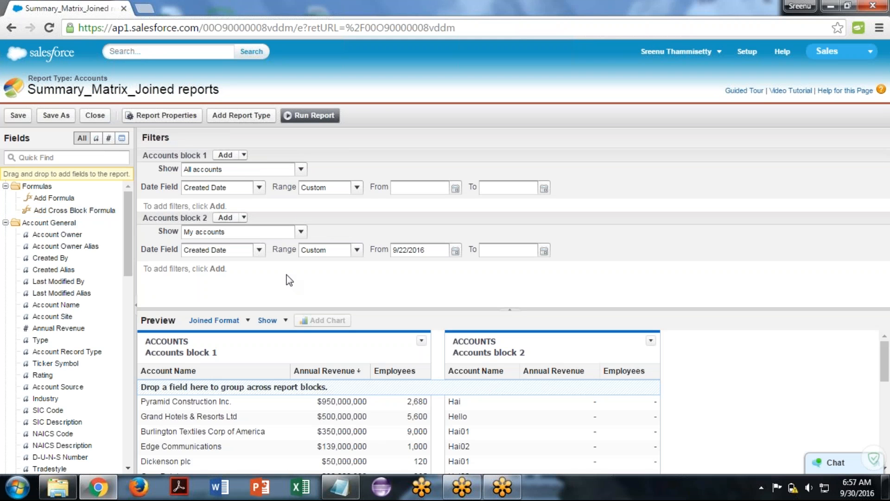
pyautogui.doubleClick(92, 211)
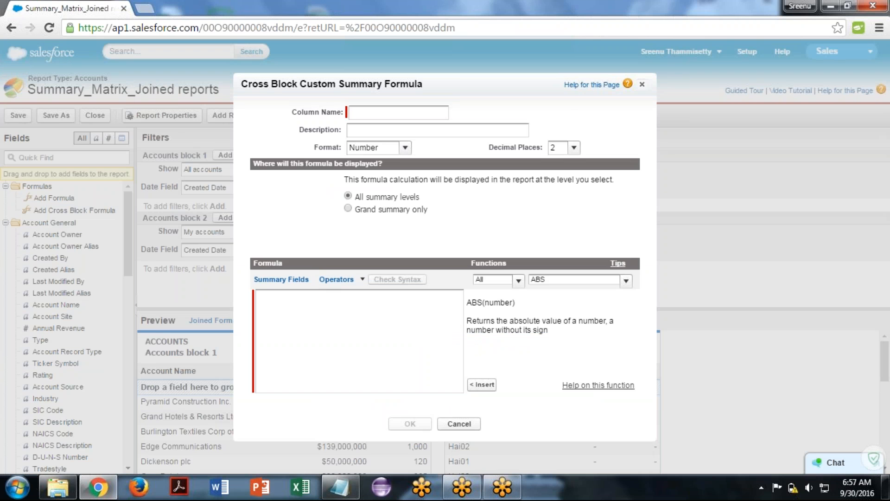
pyautogui.click(274, 281)
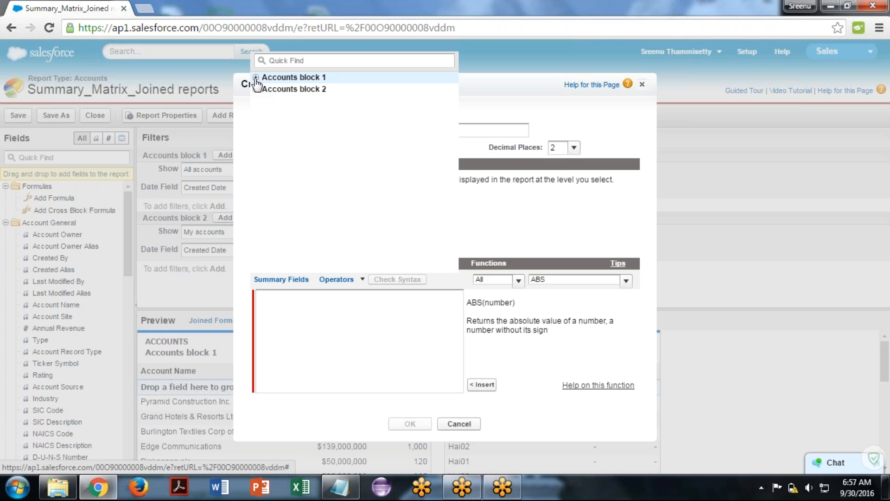
pyautogui.click(255, 78)
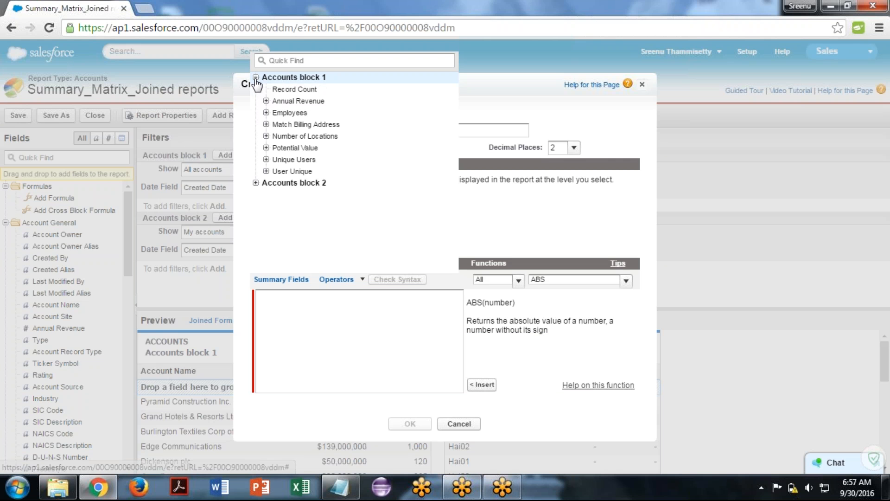
pyautogui.click(256, 183)
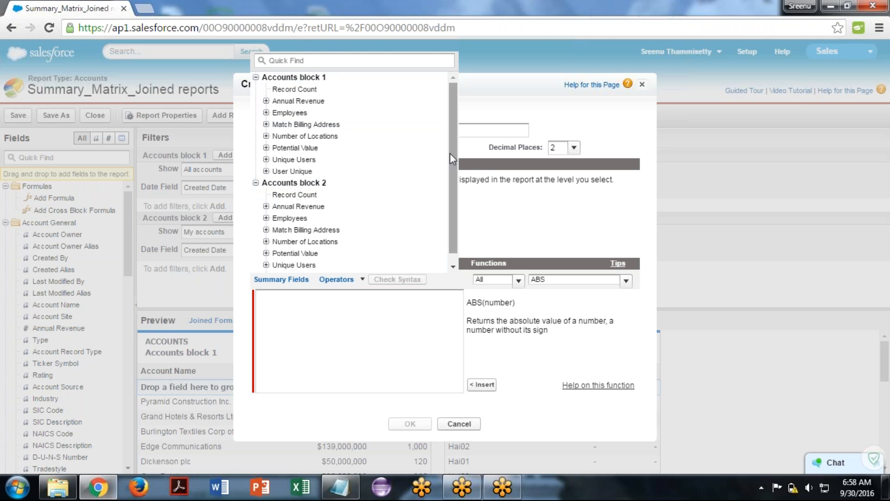
pyautogui.moveTo(450, 153); pyautogui.dragTo(450, 204)
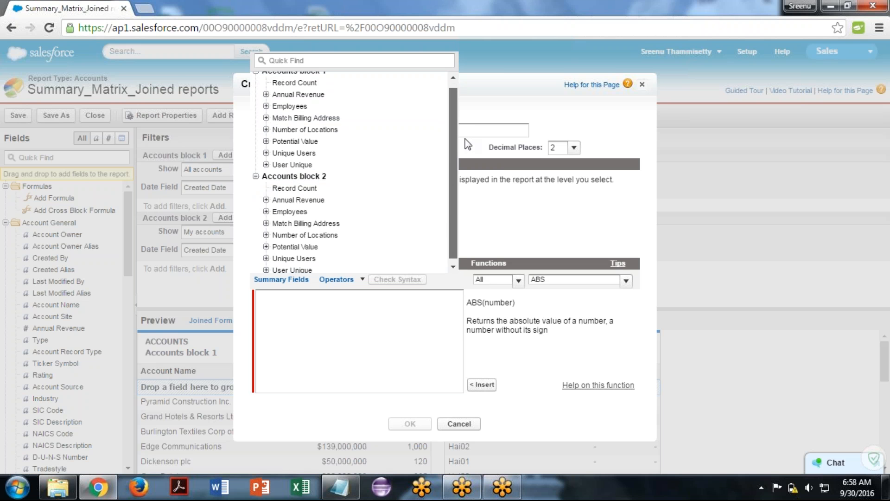
# Build the cross block formula by dividing Accounts block 2's Annual Revenue sum by Accounts block 1's Annual Revenue sum
pyautogui.scroll(1, 352, 162)
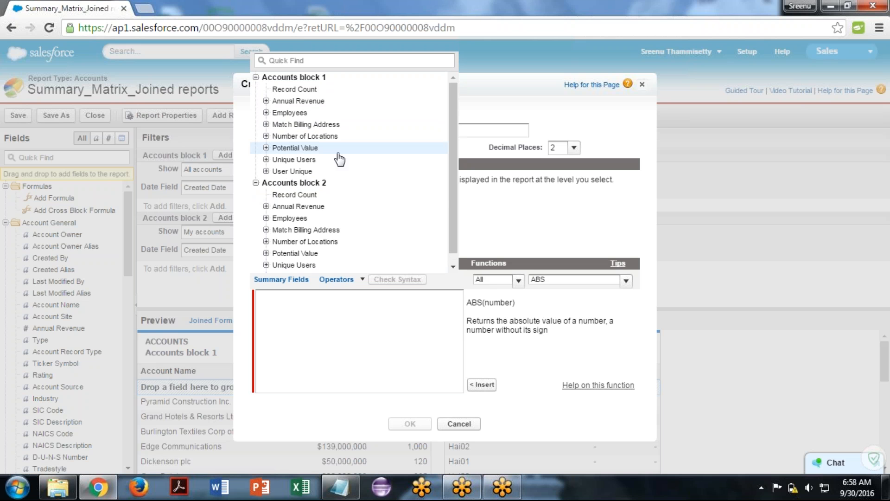
pyautogui.click(267, 207)
pyautogui.click(290, 218)
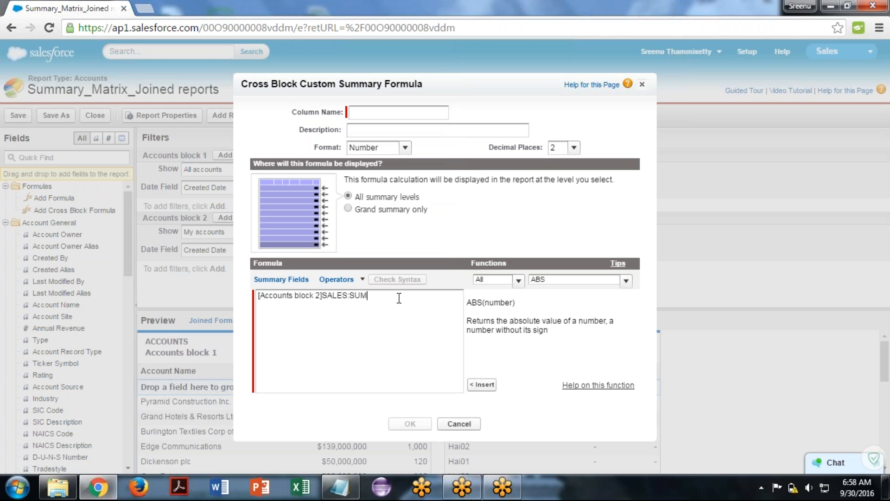
pyautogui.click(341, 279)
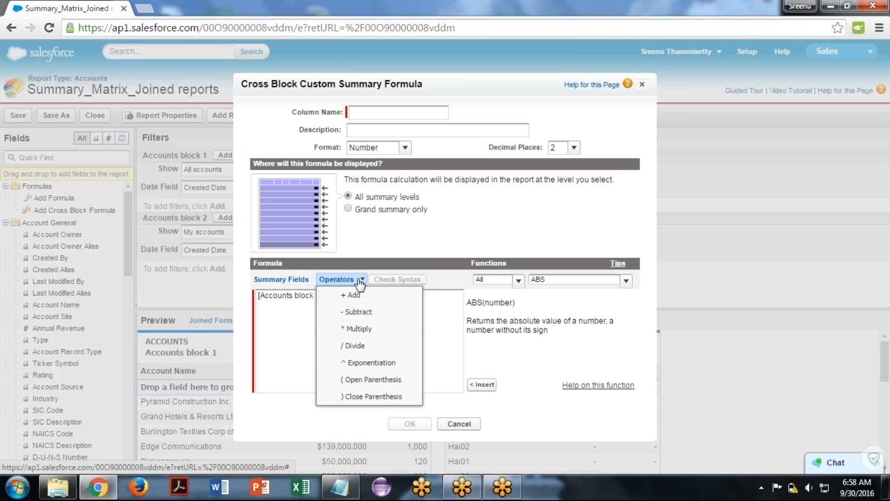
pyautogui.click(358, 346)
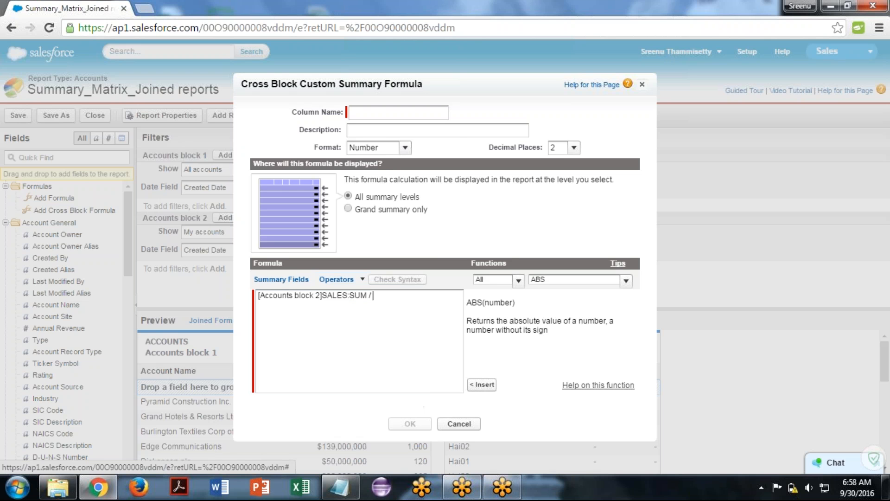
pyautogui.click(281, 279)
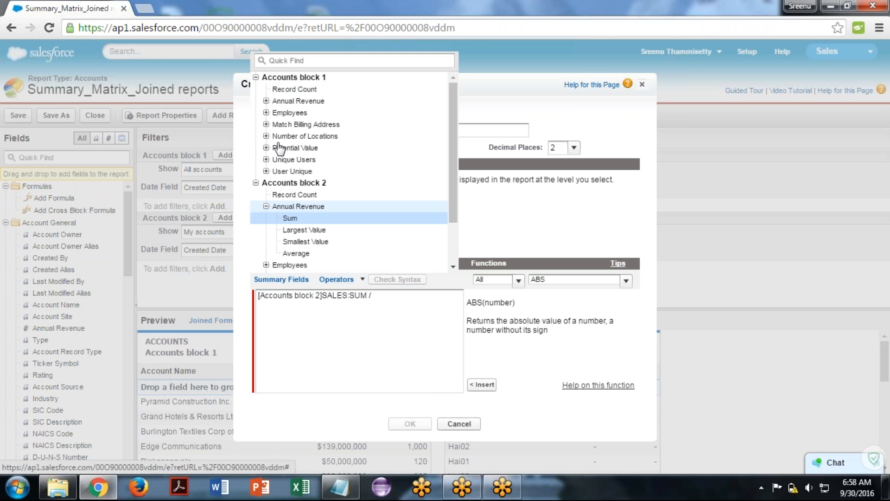
pyautogui.click(266, 101)
pyautogui.click(290, 113)
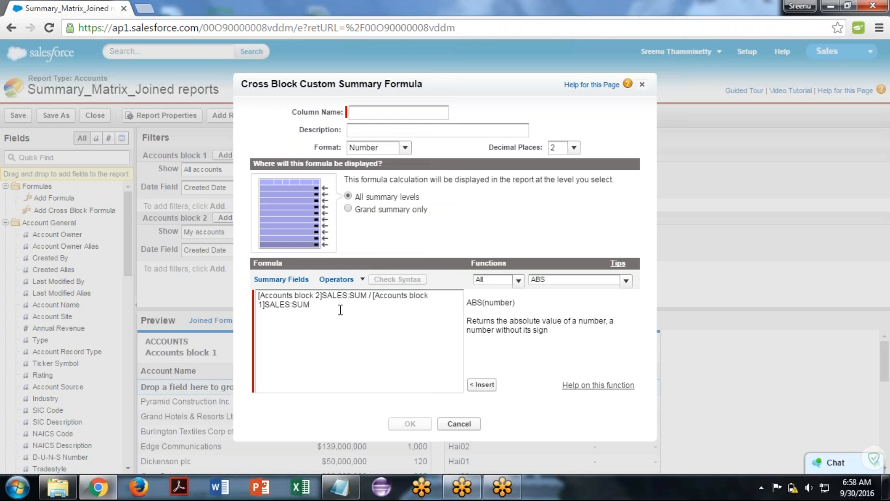
# Enclose the division in parentheses and multiply it by 100 in the cross block formula
pyautogui.write(')')
pyautogui.press('Up')
pyautogui.write('(')
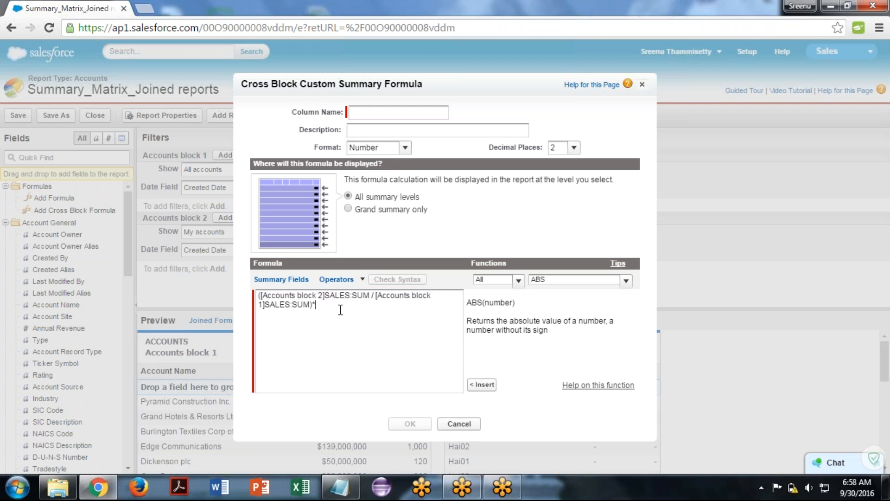
pyautogui.write('*100')
# Name the formula column Sample Crossblock Formula, keep the Number format with 2 decimal places at all summary levels, and create it
pyautogui.click(367, 112)
pyautogui.write('Sample')
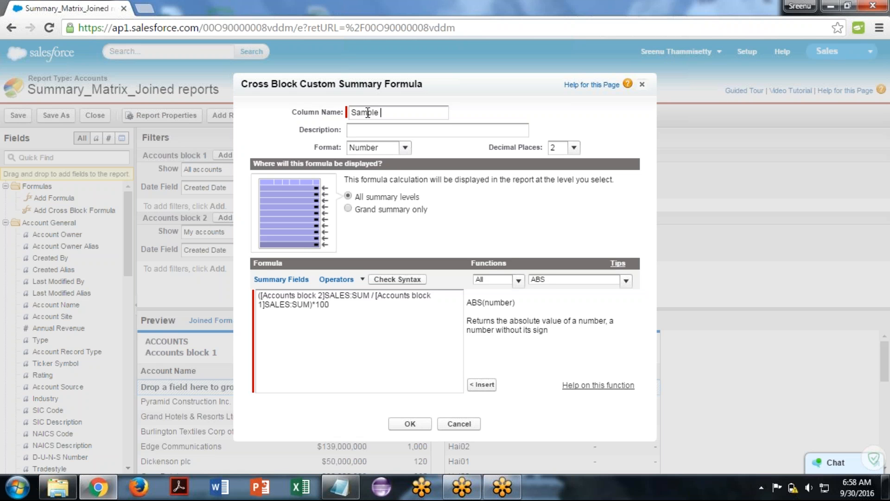
pyautogui.write(' Crossblock Formula')
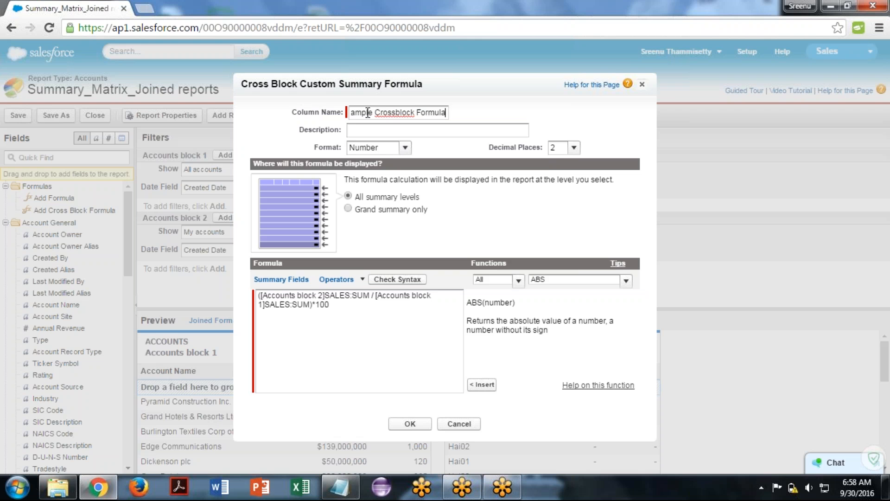
pyautogui.click(461, 151)
pyautogui.click(573, 147)
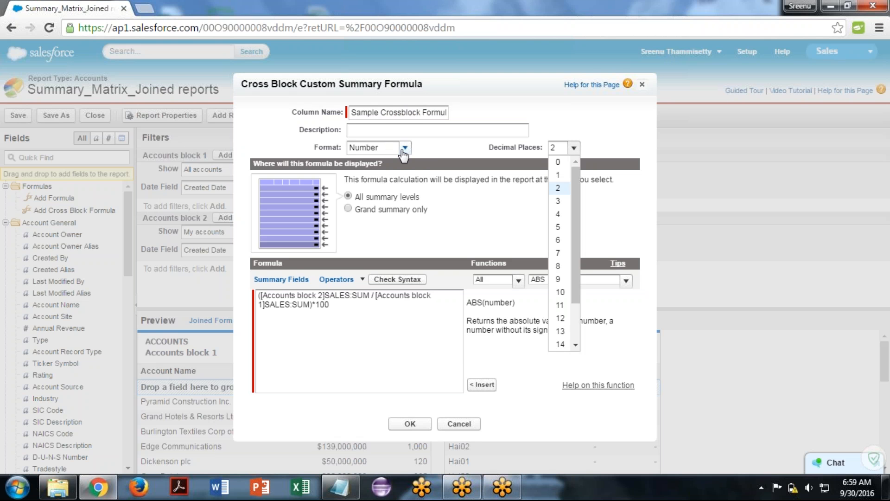
pyautogui.click(422, 148)
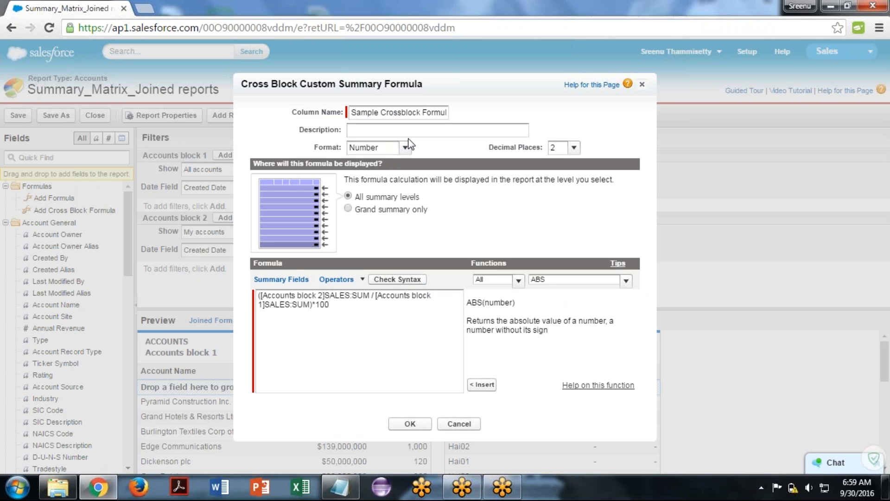
pyautogui.click(405, 148)
pyautogui.click(406, 149)
pyautogui.click(348, 209)
pyautogui.click(348, 196)
pyautogui.click(410, 425)
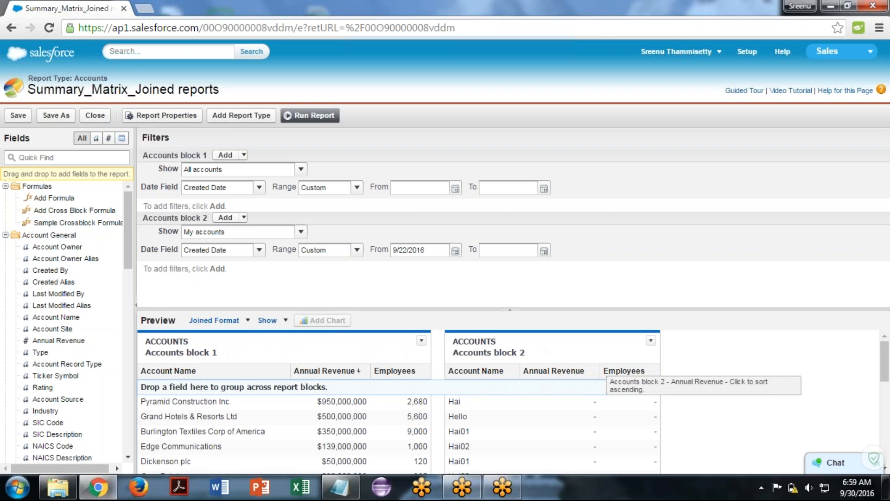
# Summarize the Annual Revenue column of Accounts block 2 by Sum
pyautogui.click(594, 371)
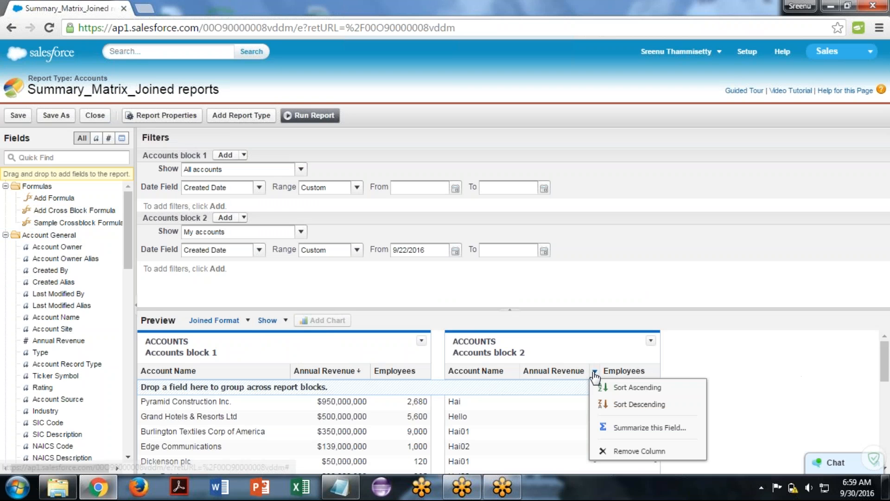
pyautogui.click(656, 431)
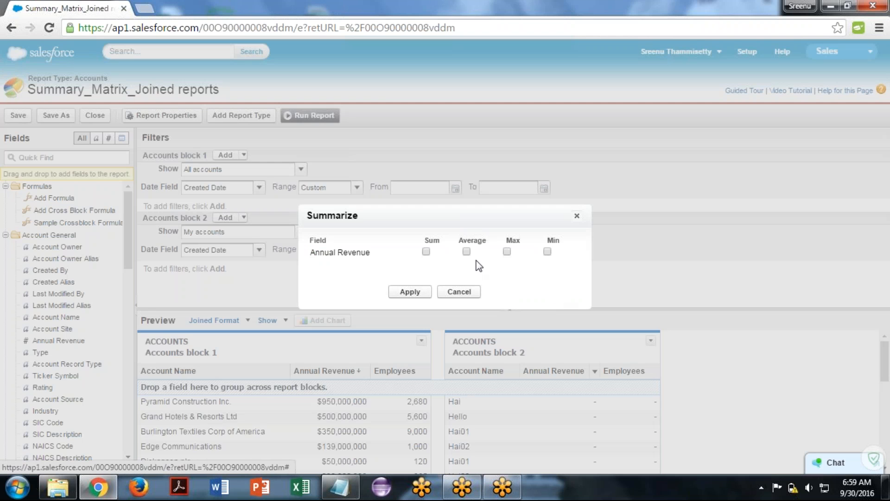
pyautogui.click(426, 252)
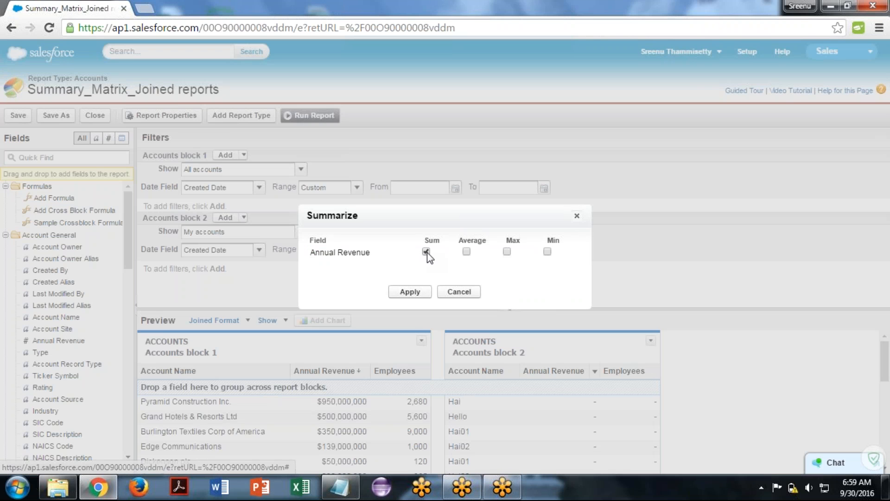
pyautogui.click(409, 292)
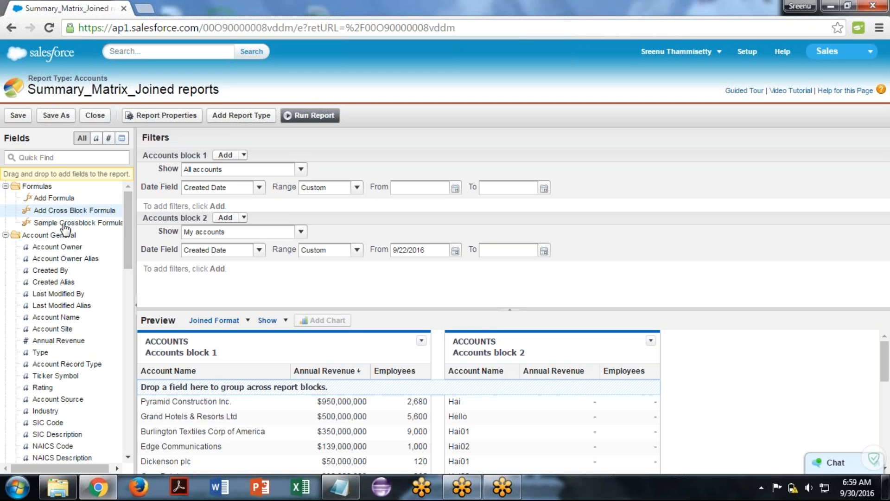
# Group the report blocks by Type and add the Sample Crossblock Formula column to Accounts block 1 after Employees
pyautogui.moveTo(65, 228); pyautogui.dragTo(431, 382)
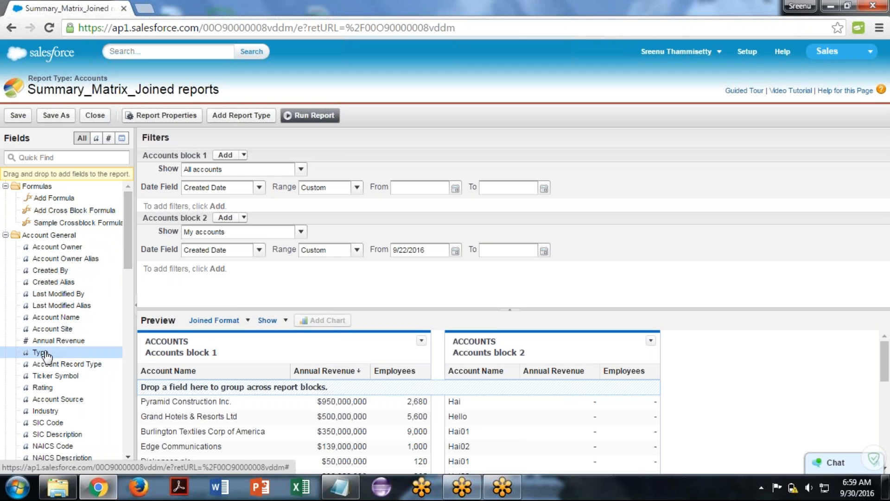
pyautogui.moveTo(47, 355); pyautogui.dragTo(174, 388)
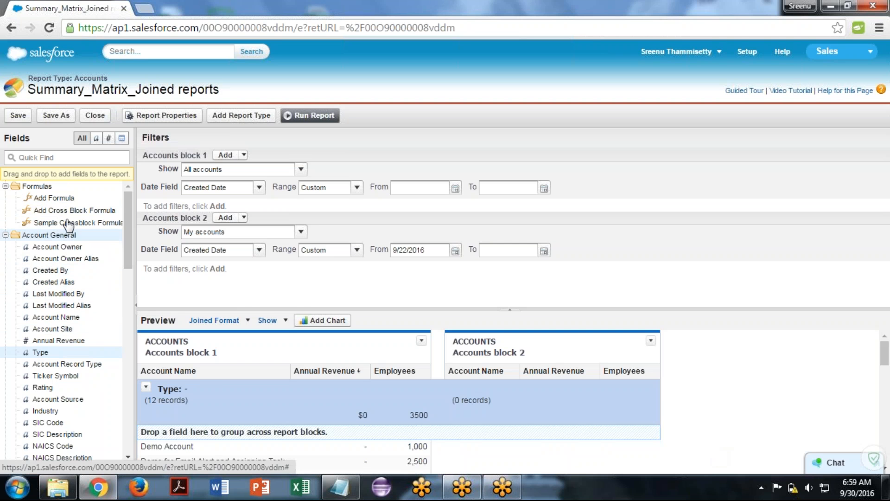
pyautogui.moveTo(70, 223); pyautogui.dragTo(376, 375)
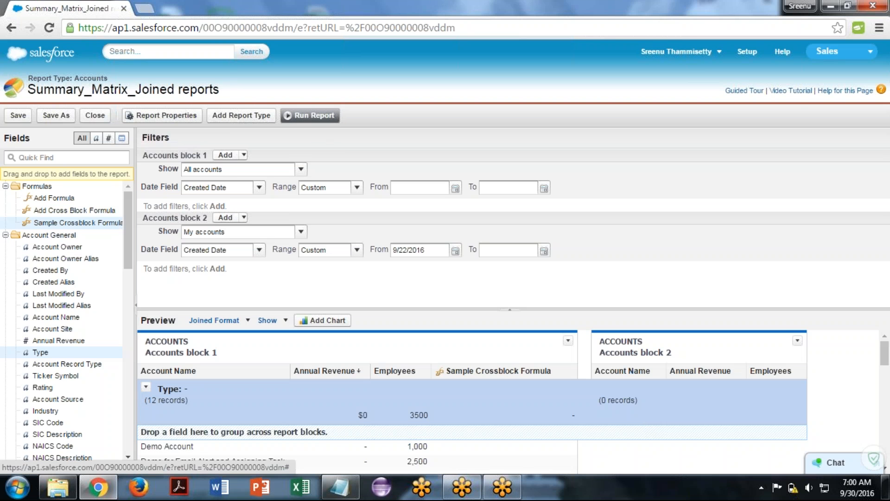
# Run the joined report, look through its results grouped by Type, and reopen it for customizing
pyautogui.click(311, 115)
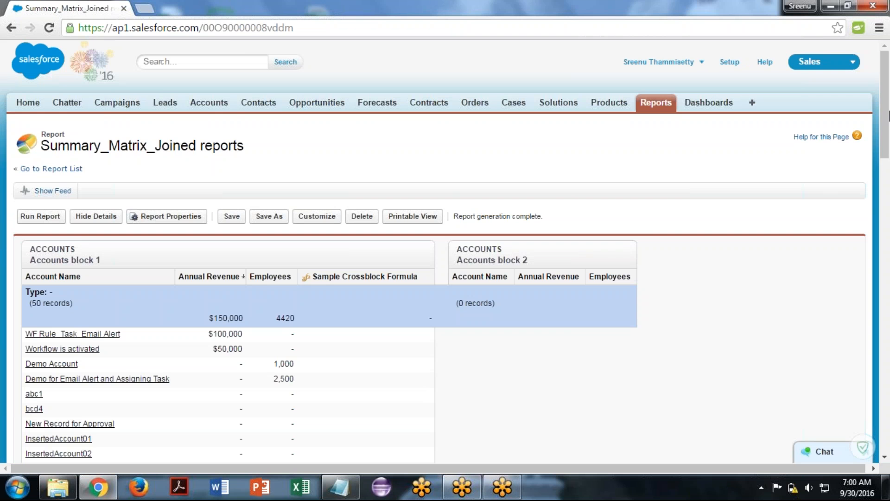
pyautogui.moveTo(887, 129); pyautogui.dragTo(888, 79)
pyautogui.click(305, 221)
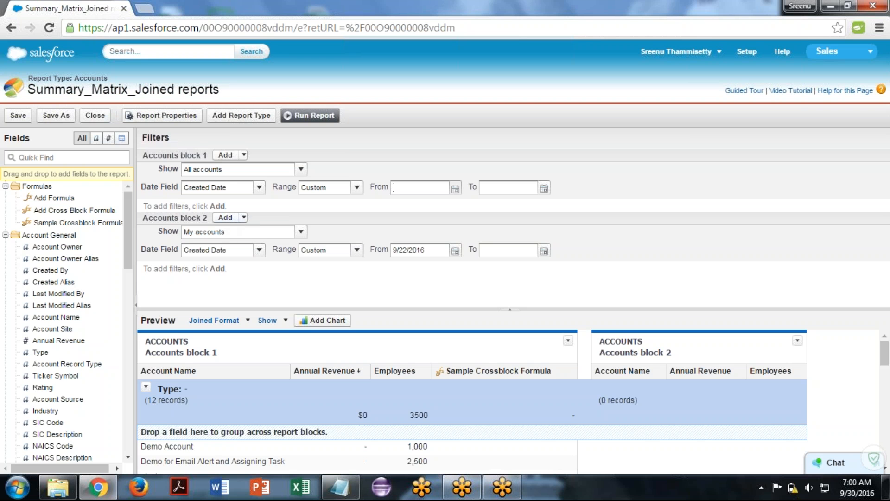
# Add a filter to Accounts block 2 for Account Owner not equal to a blank value
pyautogui.click(231, 218)
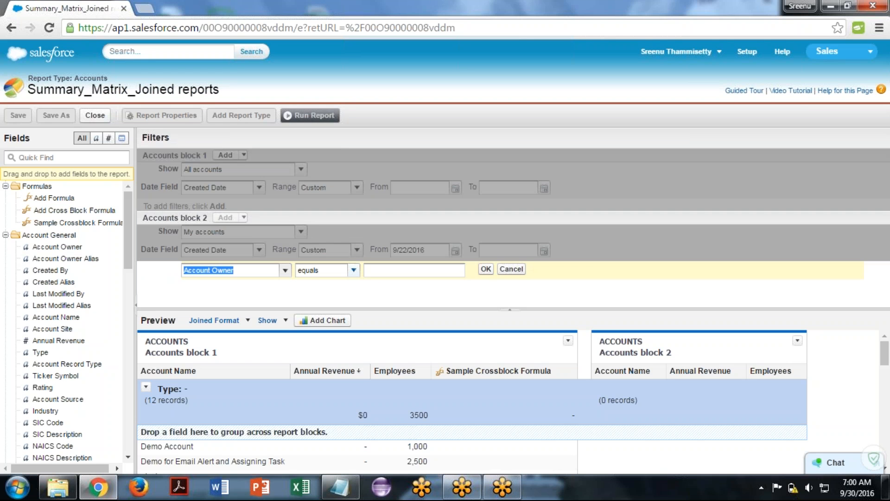
pyautogui.click(353, 269)
pyautogui.click(324, 297)
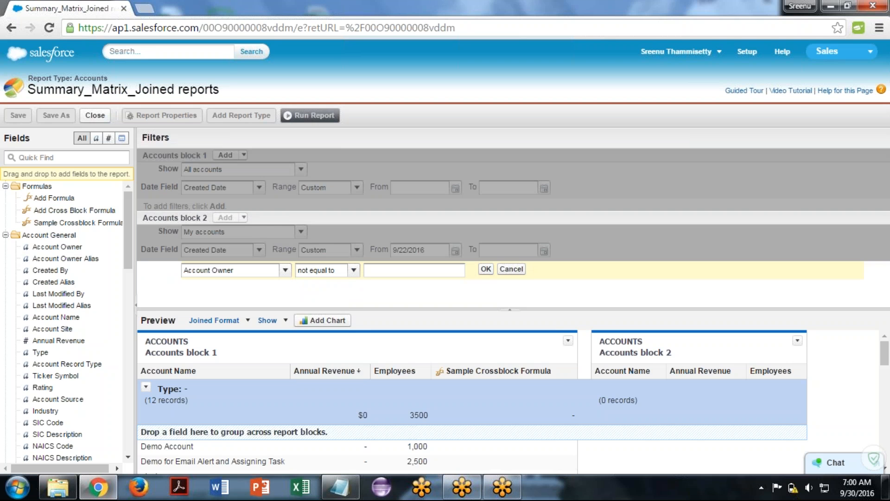
pyautogui.click(485, 269)
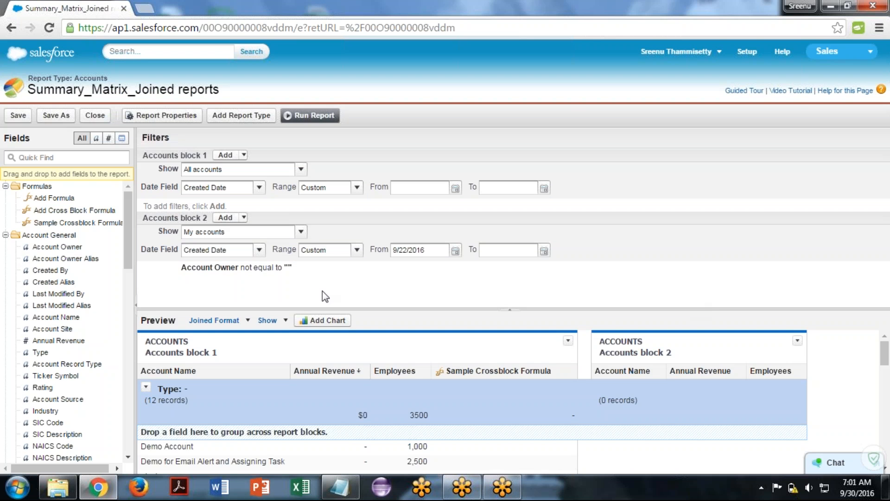
# Add a filter to Accounts block 1 for Annual Revenue greater than 100000
pyautogui.click(227, 156)
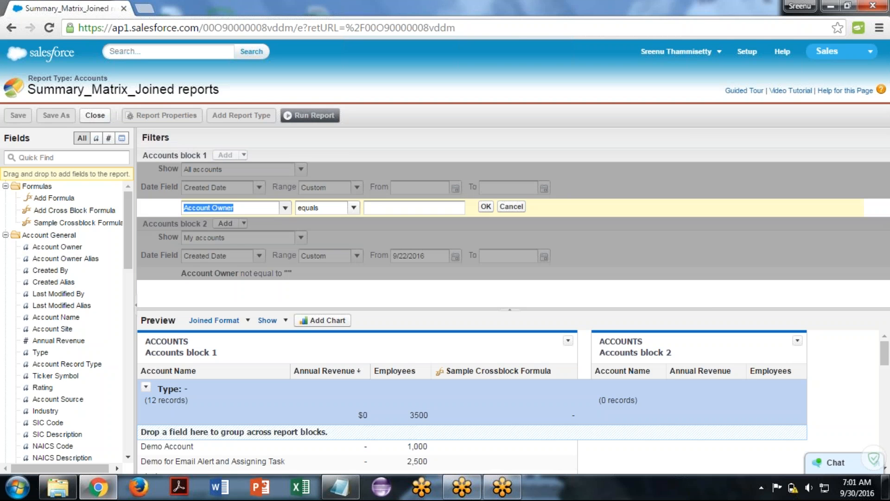
pyautogui.click(286, 209)
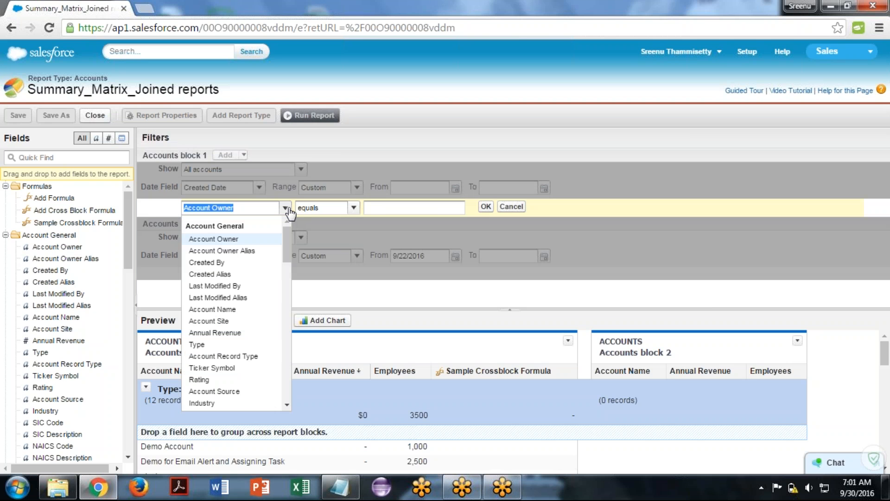
pyautogui.click(222, 263)
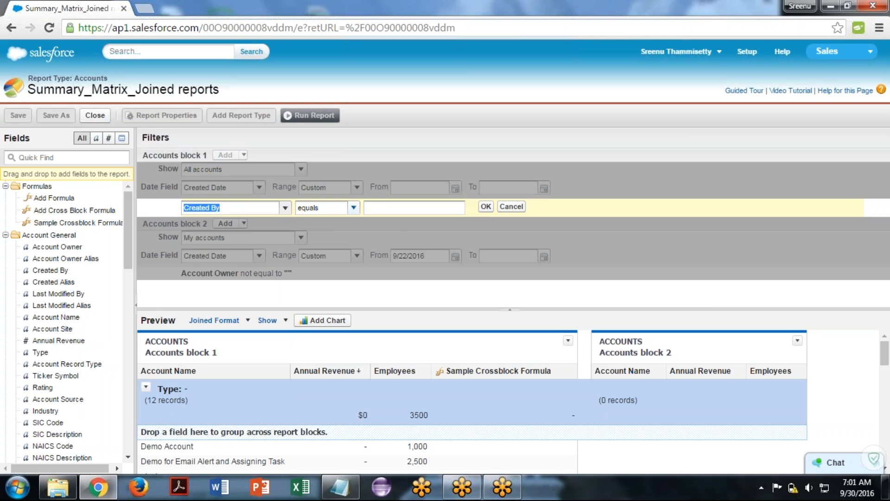
pyautogui.click(381, 206)
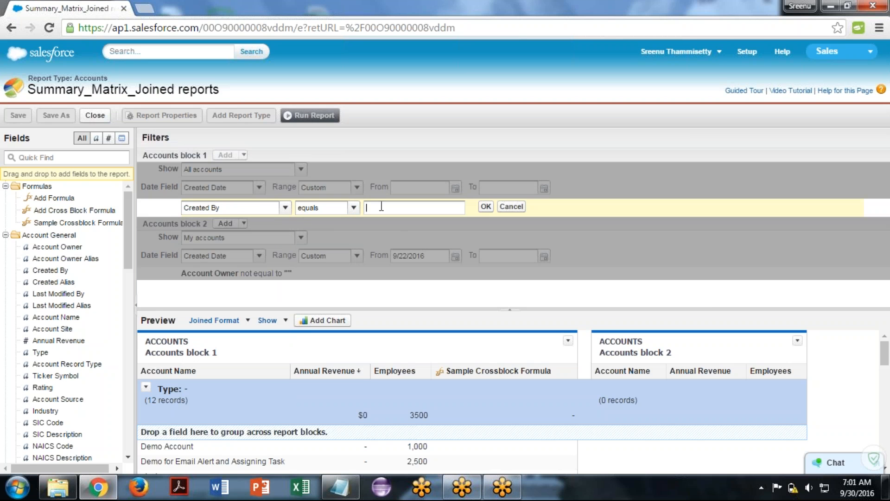
pyautogui.click(285, 208)
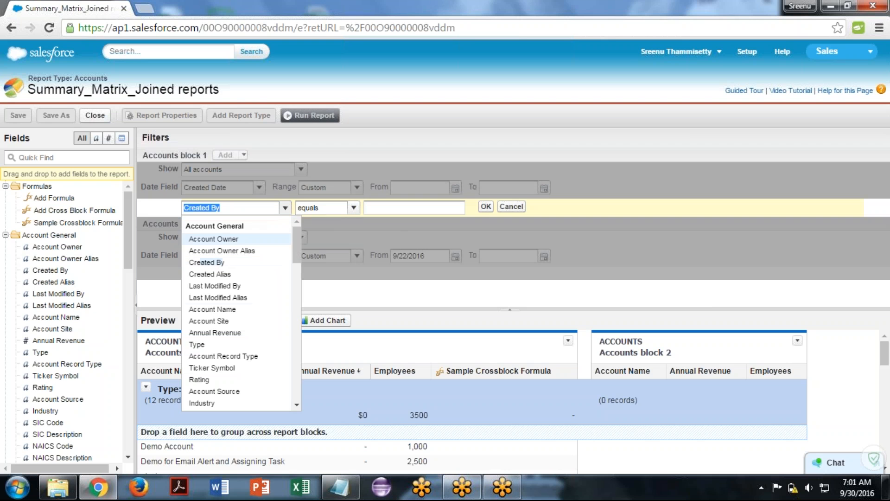
pyautogui.click(224, 332)
pyautogui.click(354, 208)
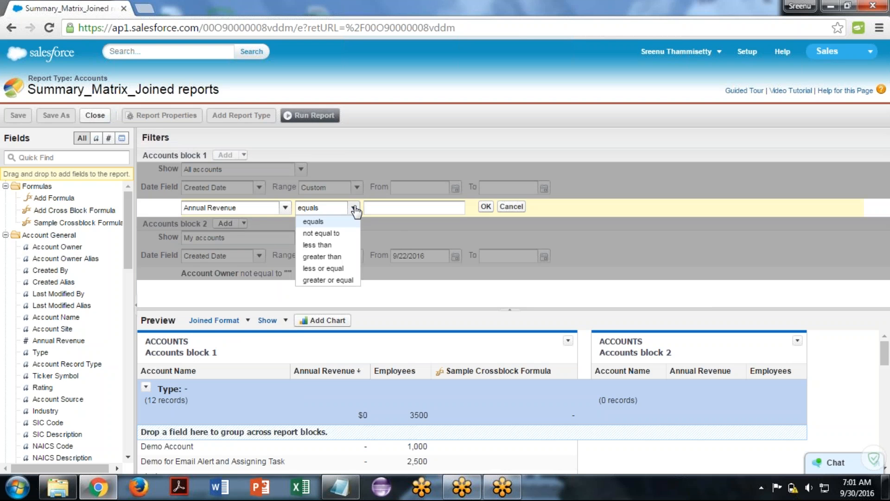
pyautogui.click(334, 259)
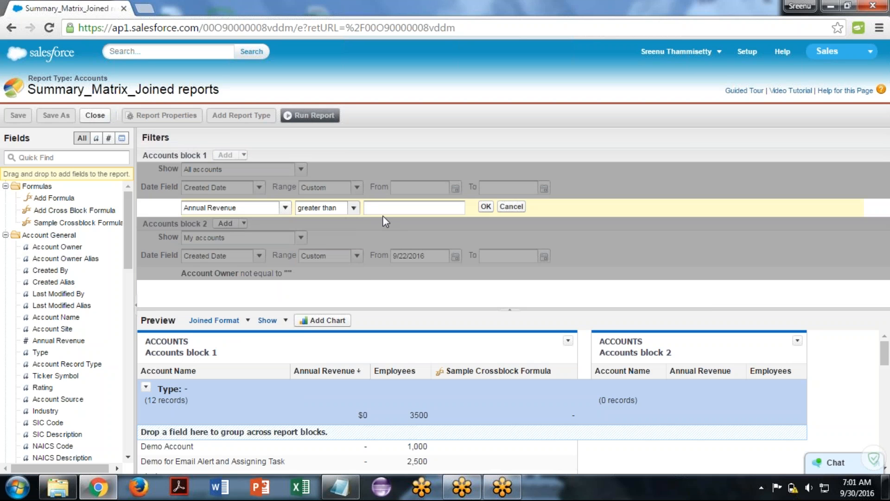
pyautogui.click(367, 207)
pyautogui.write('100000')
pyautogui.click(487, 207)
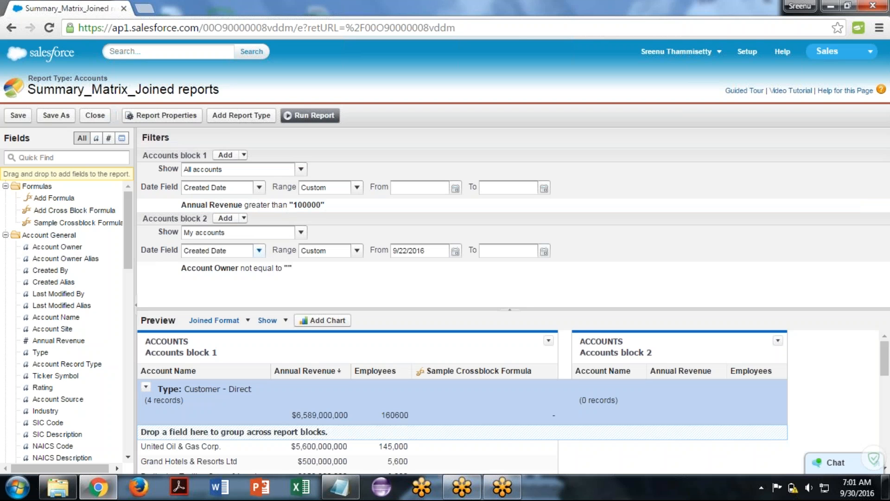
# Change the Accounts block 2 filter to Annual Revenue greater than 100000
pyautogui.click(304, 269)
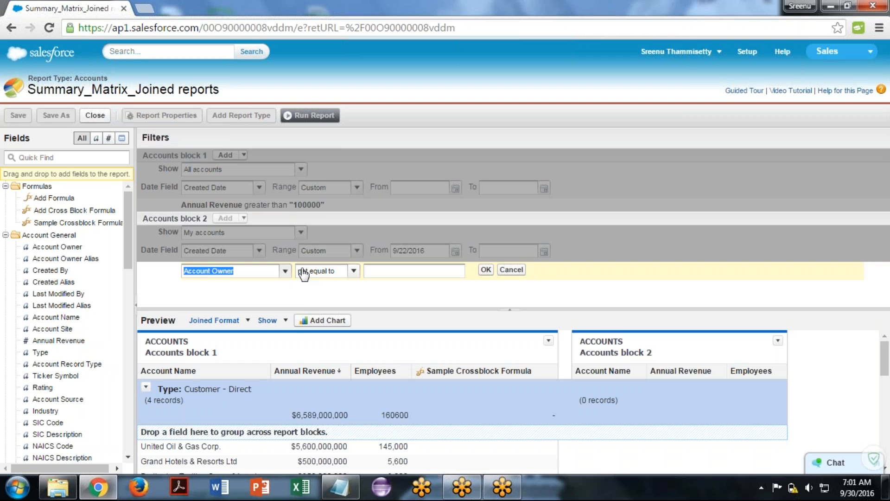
pyautogui.write('ann')
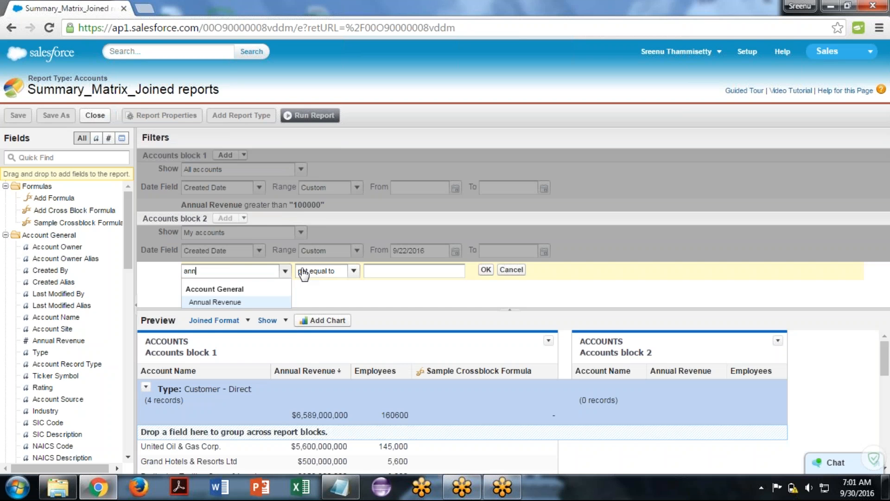
pyautogui.click(254, 302)
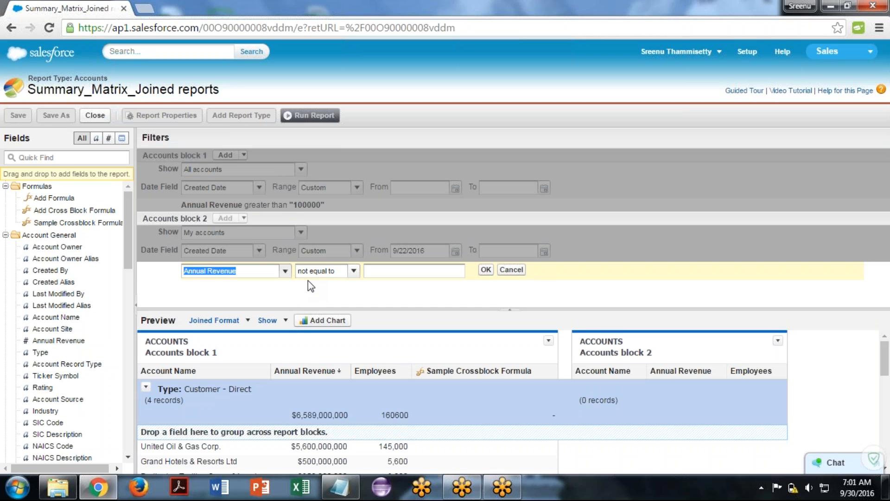
pyautogui.click(354, 272)
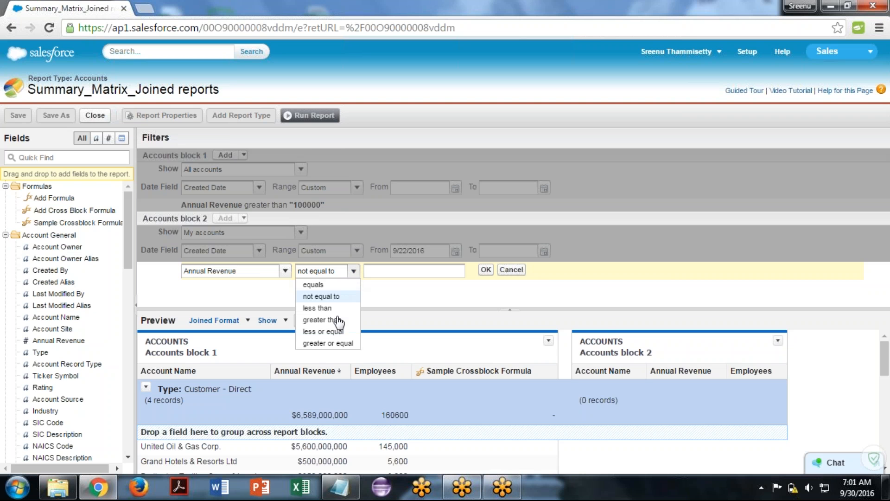
pyautogui.click(329, 320)
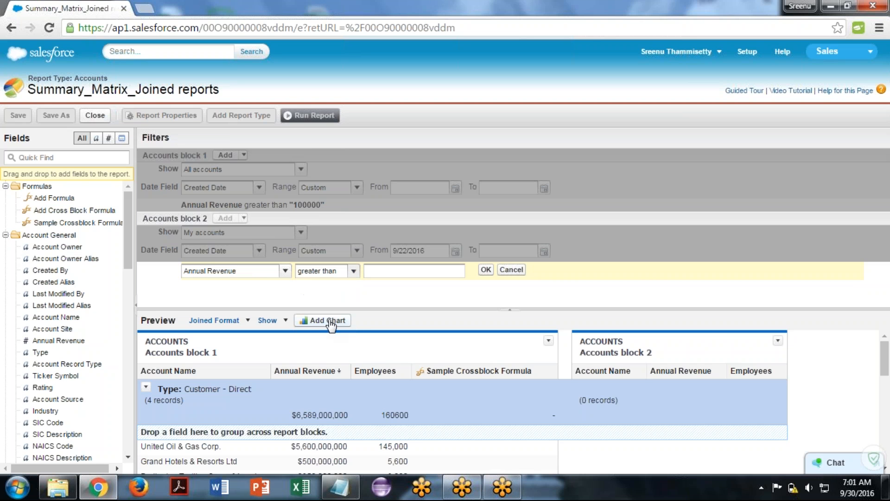
pyautogui.click(385, 273)
pyautogui.write('100000')
pyautogui.click(492, 272)
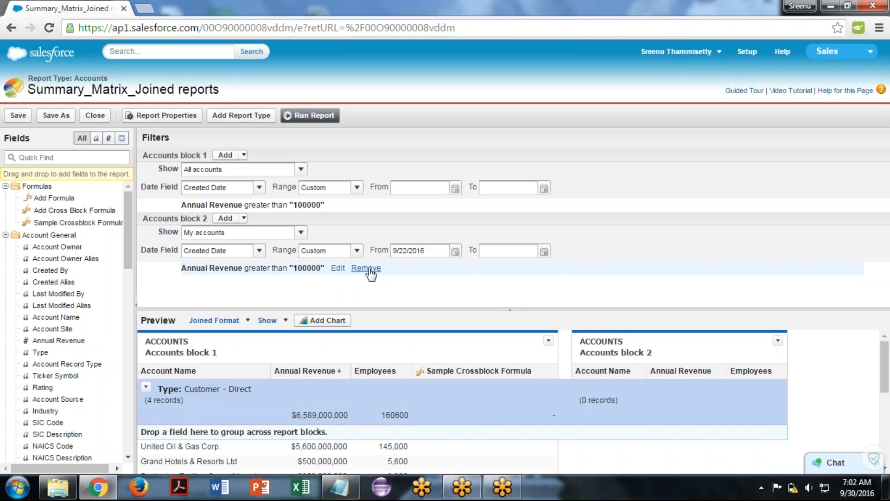
# Remove the Annual Revenue filter from Accounts block 2 and review the joined report's run results before returning to its customization
pyautogui.click(367, 268)
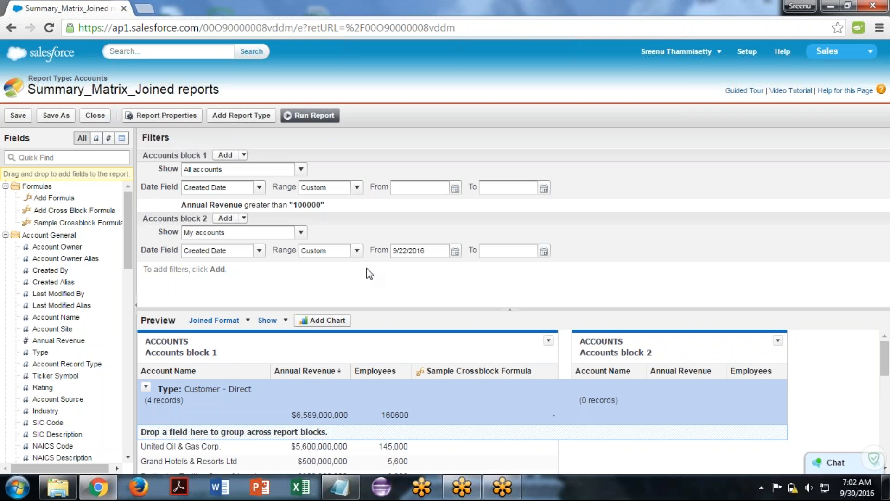
pyautogui.click(312, 116)
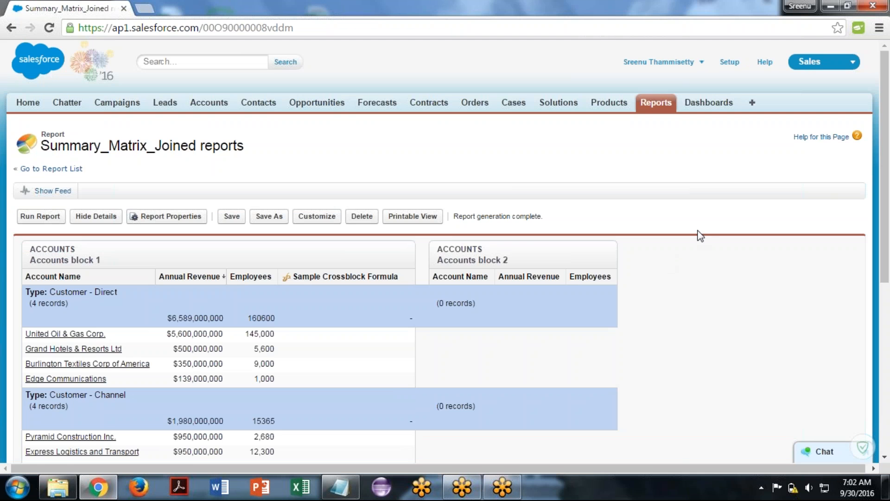
pyautogui.moveTo(884, 222); pyautogui.dragTo(889, 392)
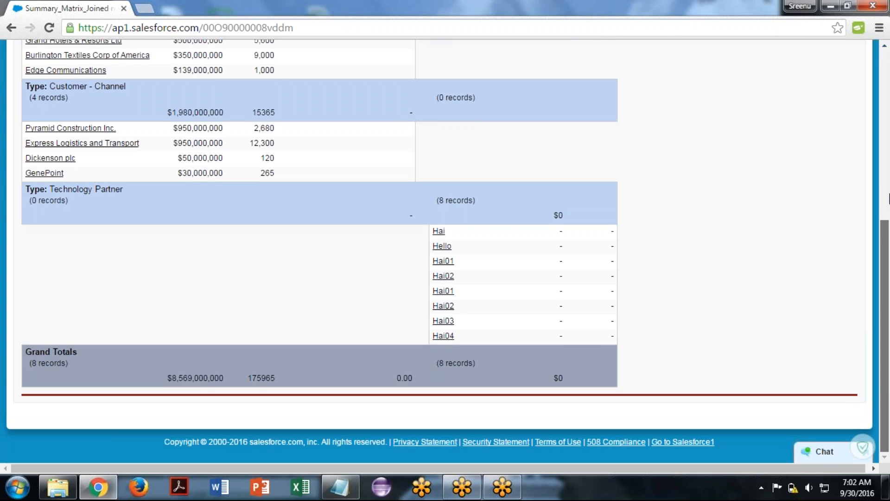
pyautogui.moveTo(887, 376); pyautogui.dragTo(886, 206)
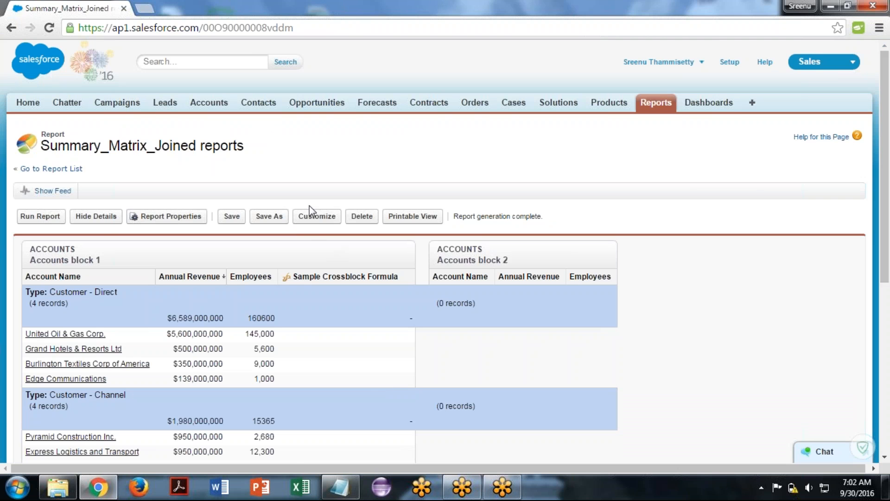
pyautogui.click(316, 216)
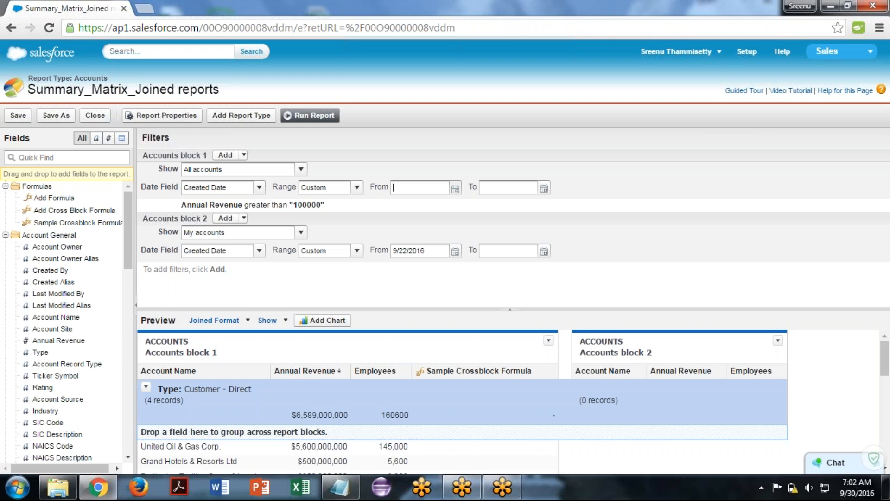
# Switch to Notepad and add the line "--You can't use 'Export Details' on joined reports" below the existing notes
pyautogui.click(340, 486)
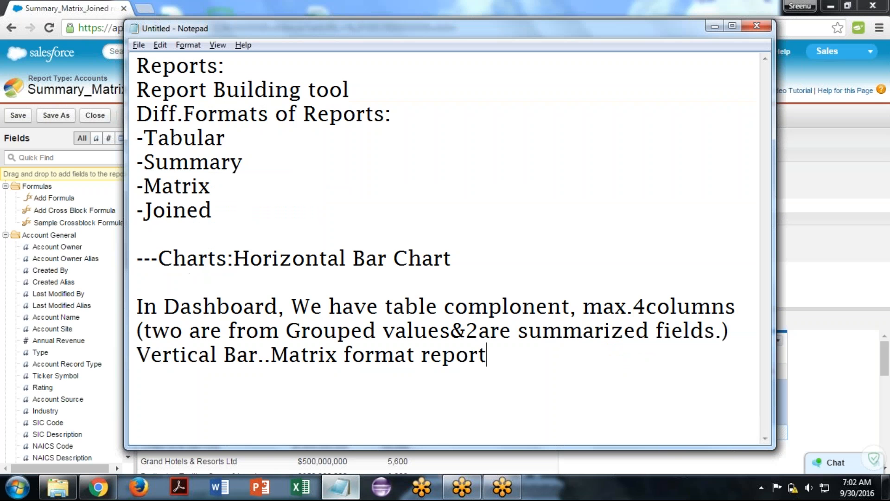
pyautogui.press('Return')
pyautogui.press('Return')
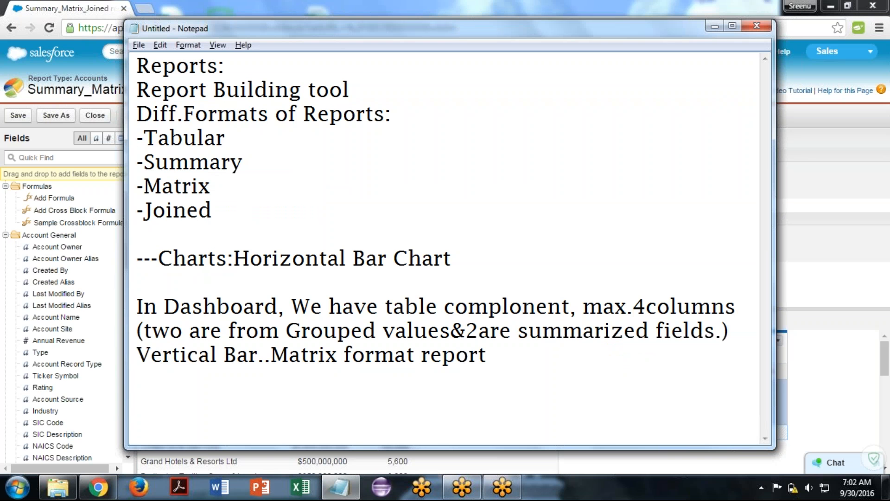
pyautogui.write("--You can't")
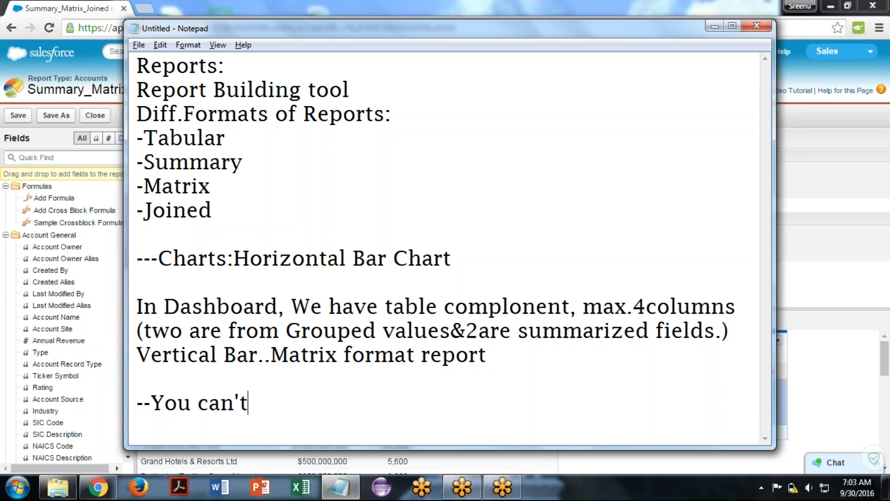
pyautogui.write(' ex')
pyautogui.press('BackSpace')
pyautogui.press('BackSpace')
pyautogui.write("use ''")
pyautogui.press('Left')
pyautogui.write('Export')
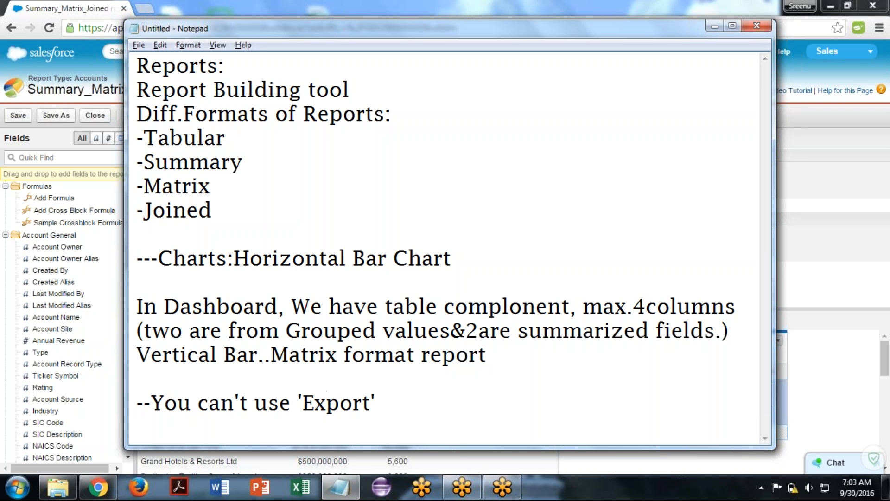
pyautogui.write(' Details')
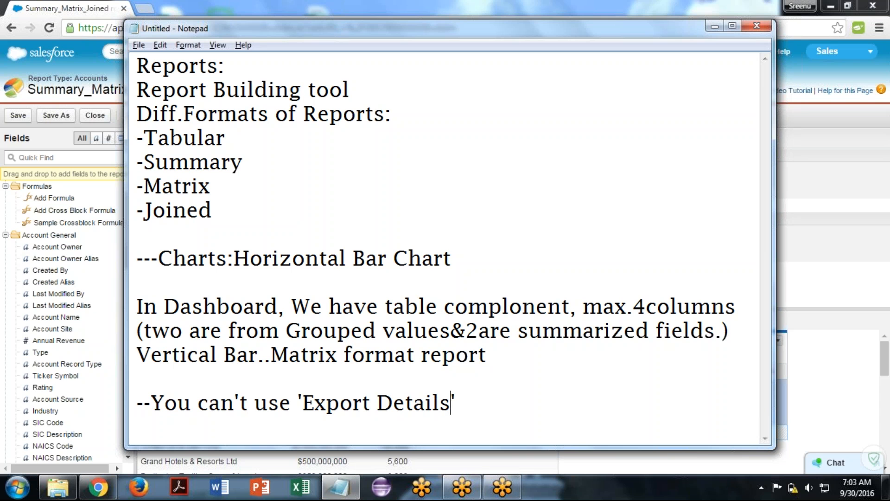
pyautogui.press('Right')
pyautogui.write('on joined')
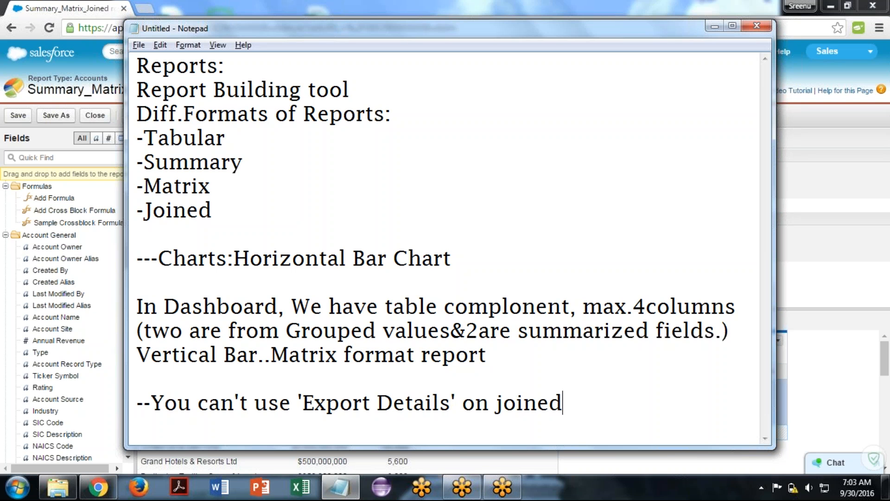
pyautogui.write(' reports')
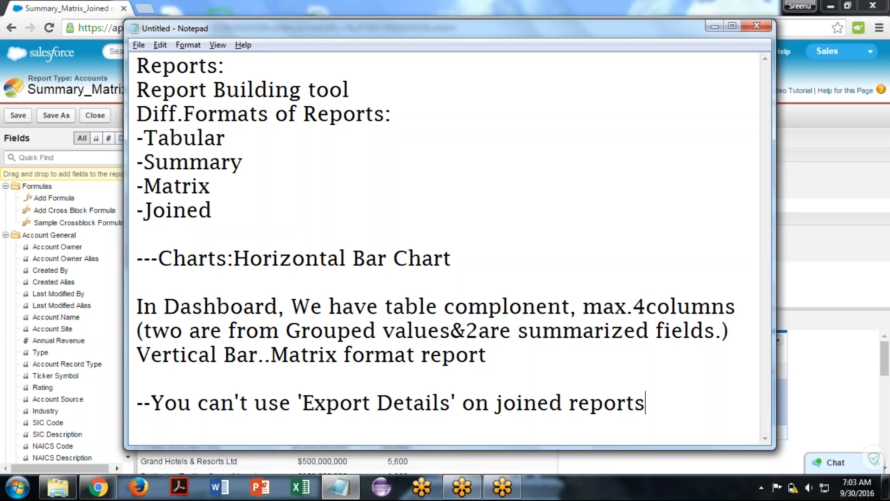
# Extend the joined reports note with ".Only 'Print View'"
pyautogui.write('.Only ')
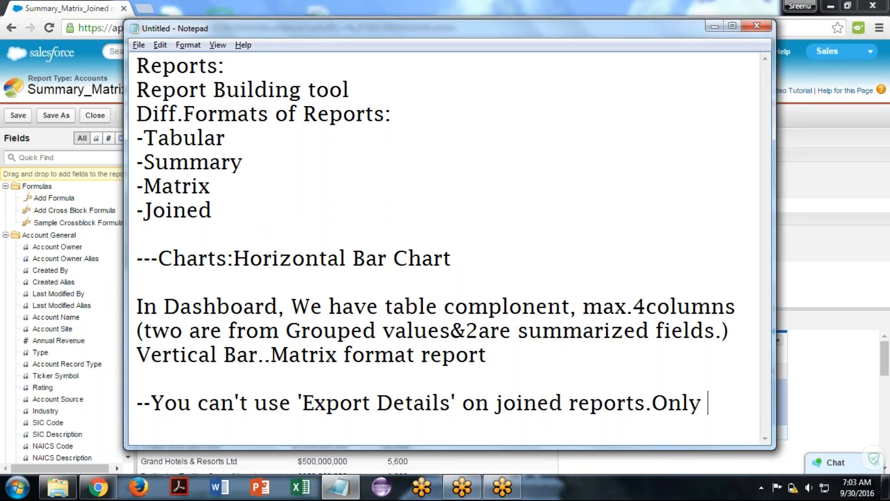
pyautogui.write('"')
pyautogui.write('P')
pyautogui.write('rint')
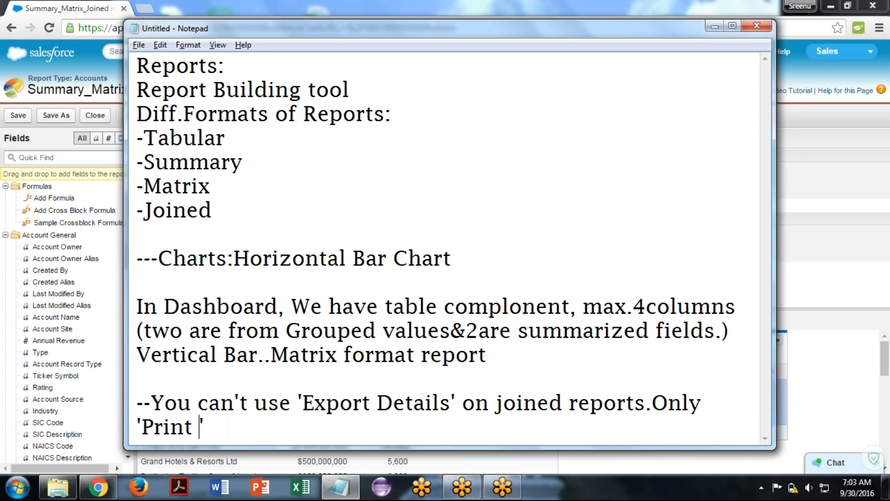
pyautogui.write(' View')
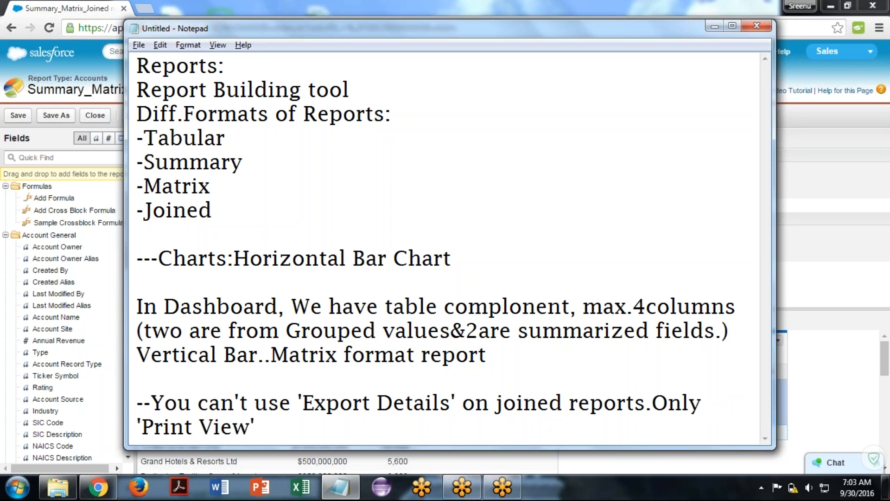
pyautogui.press('End')
# Keep the Notepad window open and replace all of its notes with the heading "Dashboards:"
pyautogui.click(811, 11)
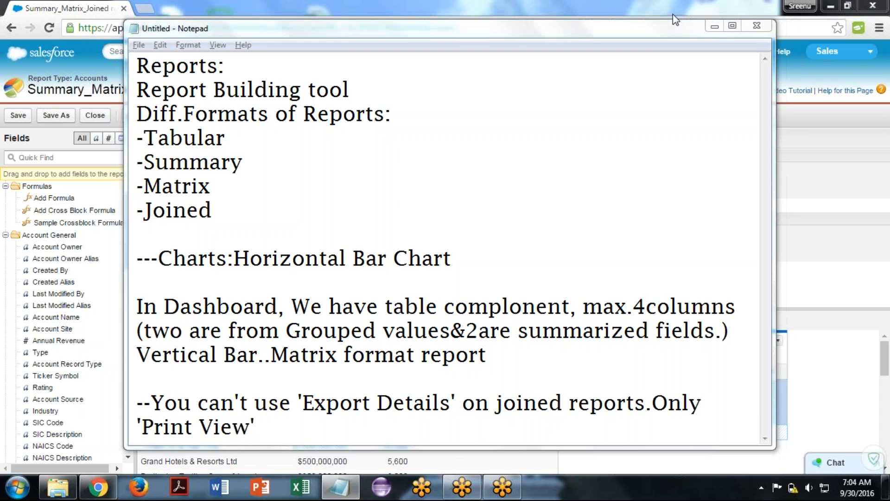
pyautogui.moveTo(653, 33); pyautogui.dragTo(655, 59)
pyautogui.click(759, 52)
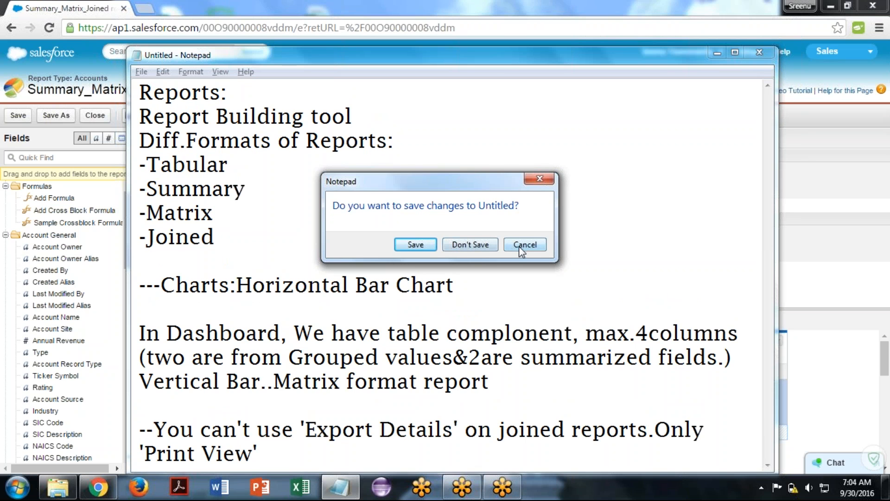
pyautogui.click(520, 249)
pyautogui.hotkey('ctrl', 'a')
pyautogui.press('Delete')
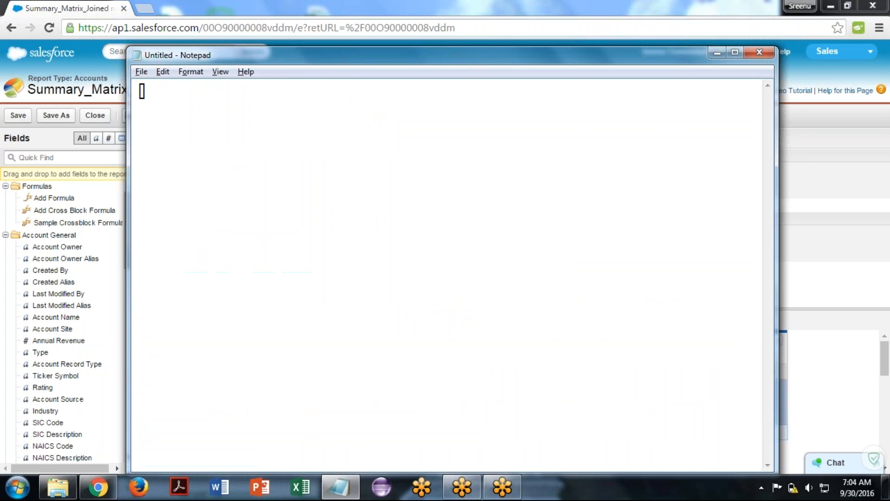
pyautogui.write('Dashbo')
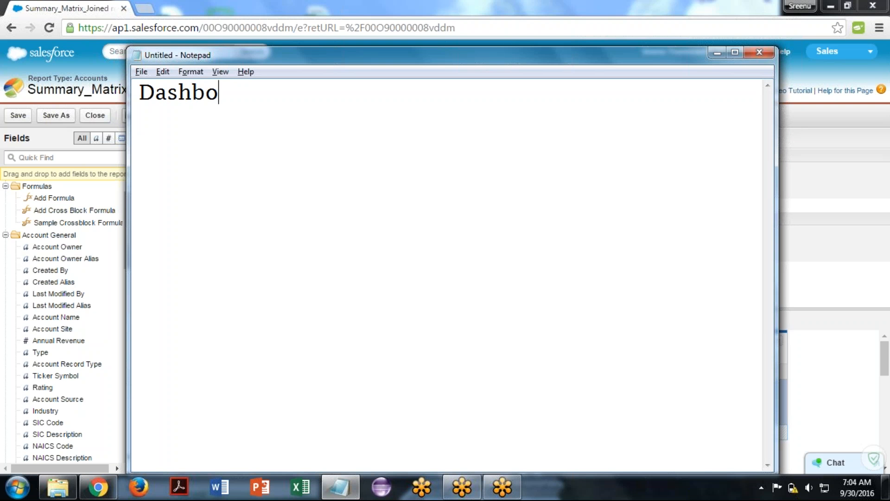
pyautogui.write('ards:')
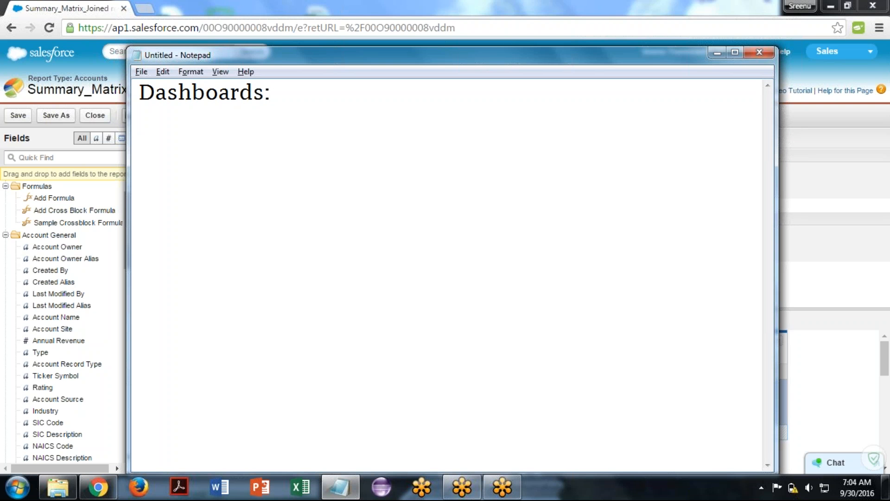
# Below the Dashboards heading, leave a blank line and write "Pictorial representation of Reports in one place."
pyautogui.press('Return')
pyautogui.press('Return')
pyautogui.write('Pictori')
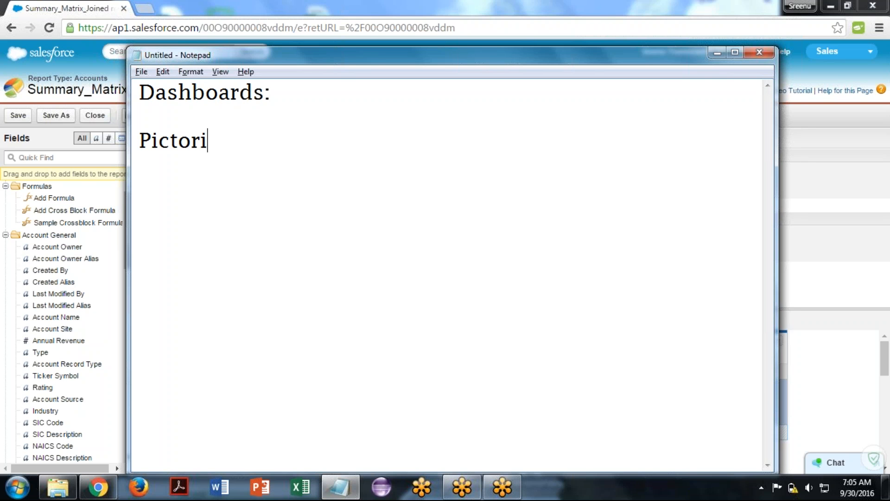
pyautogui.write('al report')
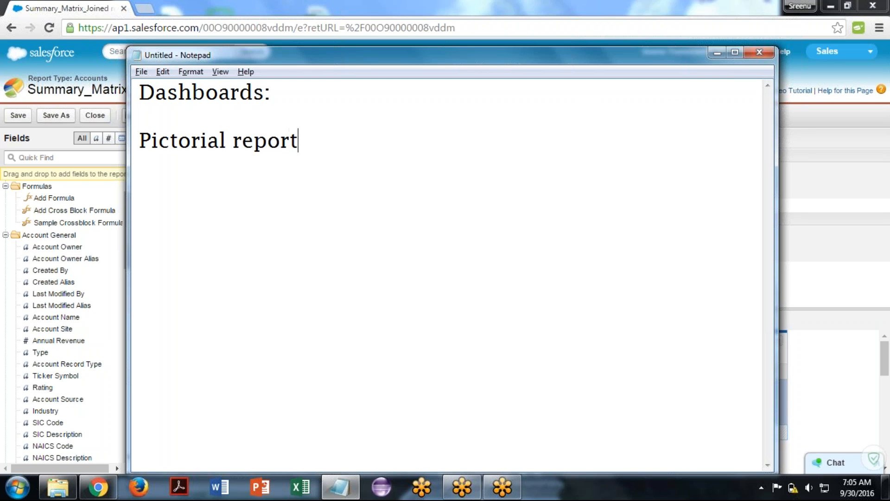
pyautogui.press('BackSpace')
pyautogui.press('BackSpace')
pyautogui.press('BackSpace')
pyautogui.press('BackSpace')
pyautogui.write('presenta')
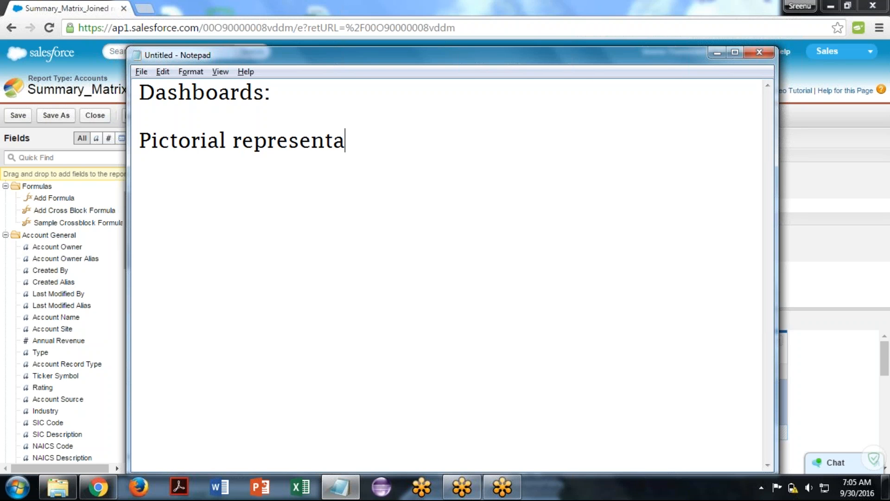
pyautogui.write('tion of ')
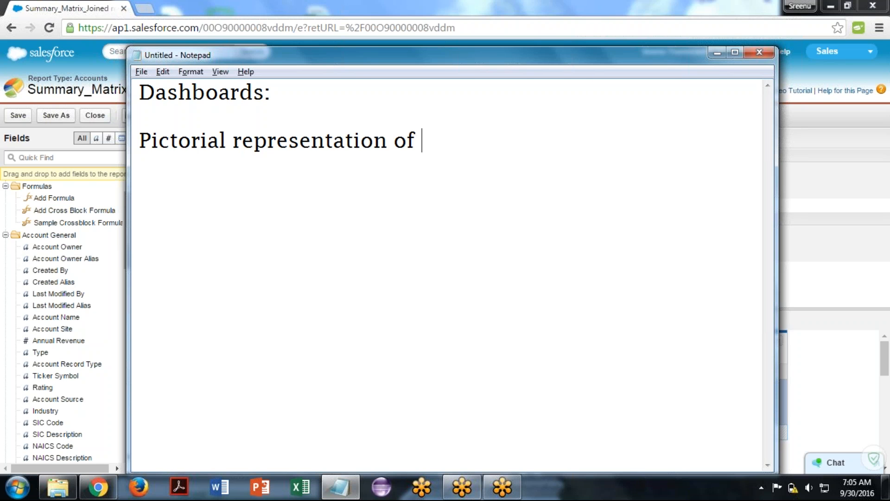
pyautogui.write('REpor')
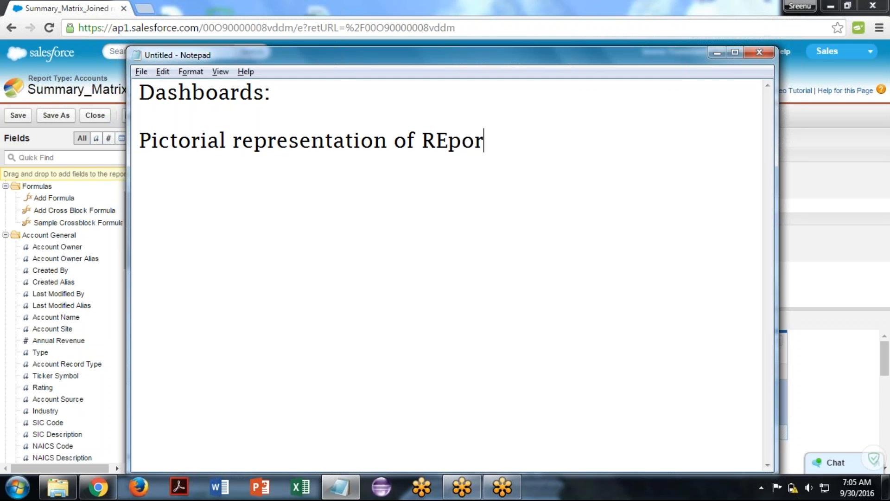
pyautogui.press('BackSpace')
pyautogui.press('BackSpace')
pyautogui.press('BackSpace')
pyautogui.press('BackSpace')
pyautogui.write('eports in one p')
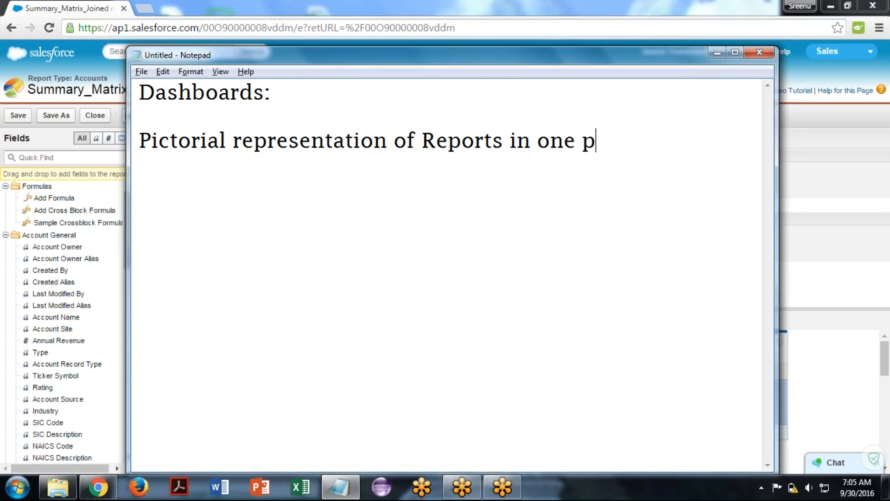
pyautogui.write('lace.')
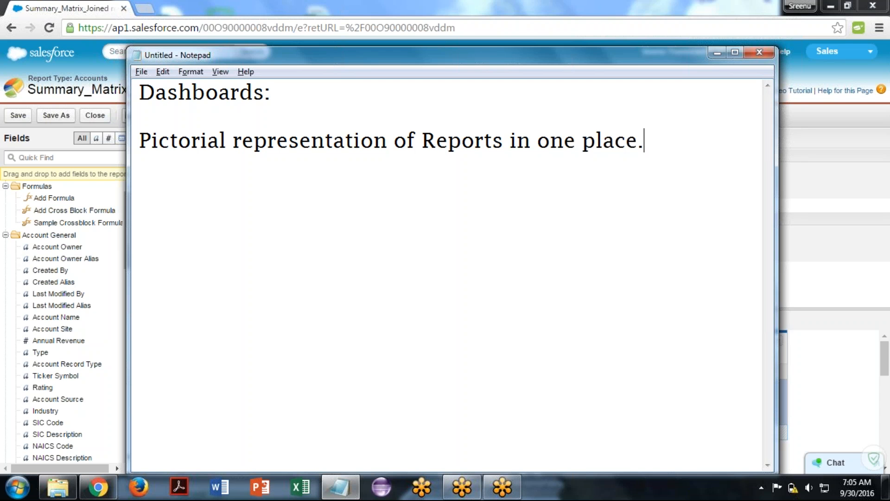
# Add the line "Maximum 20 reports" directly beneath the pictorial representation sentence
pyautogui.press('Return')
pyautogui.write('Max')
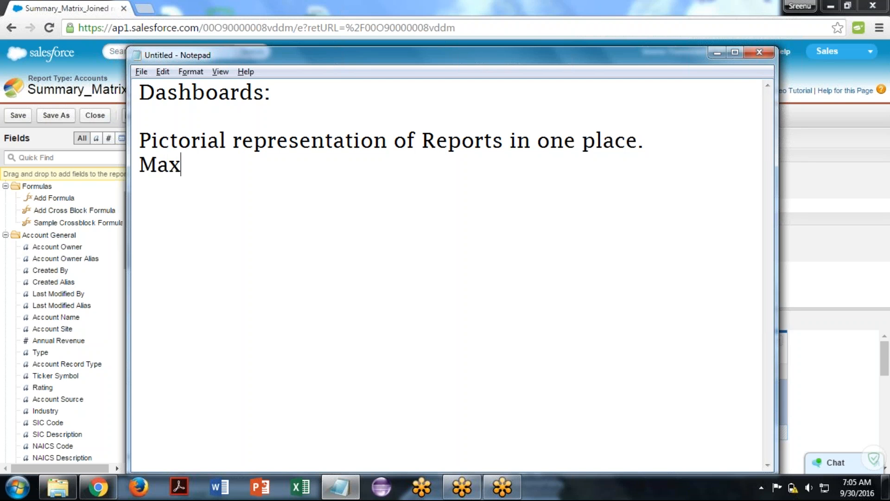
pyautogui.write('imum ')
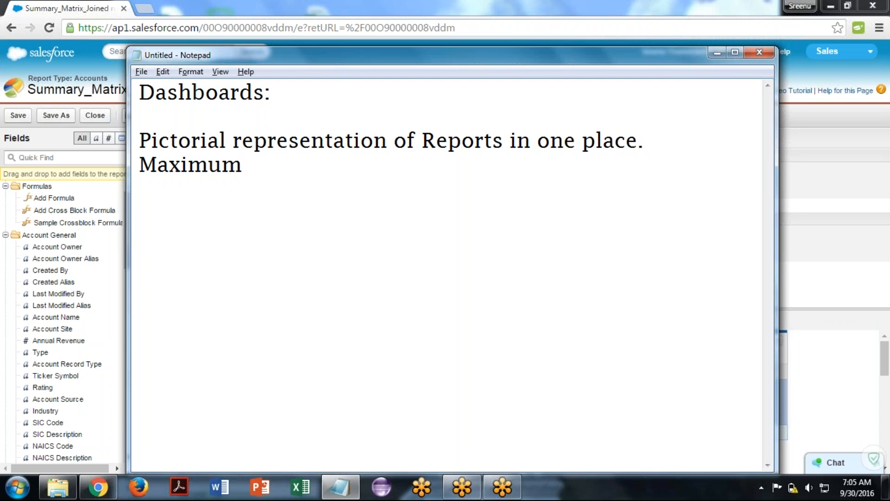
pyautogui.write('20 repo')
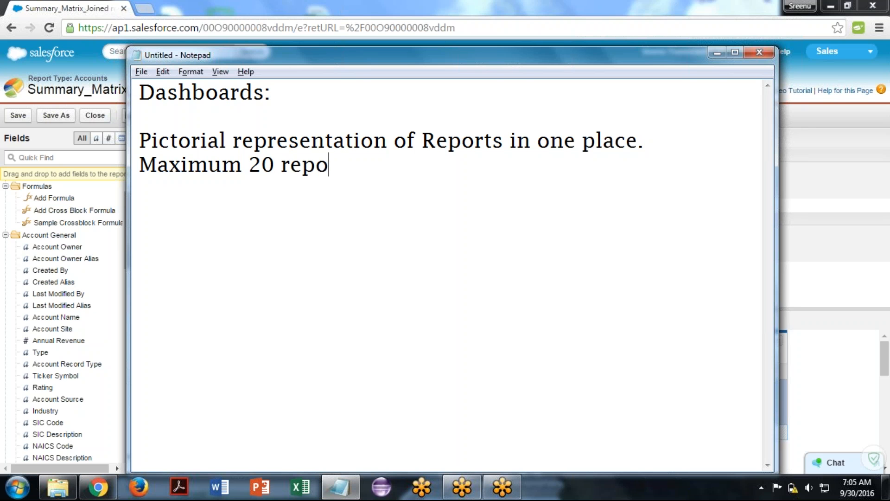
pyautogui.write('rtd')
pyautogui.press('BackSpace')
pyautogui.write('s')
pyautogui.press('BackSpace')
pyautogui.write('s')
# Leave a blank line after the maximum reports note and add the subheading "Dashboard Components"
pyautogui.press('Return')
pyautogui.press('Return')
pyautogui.write('Dashboar')
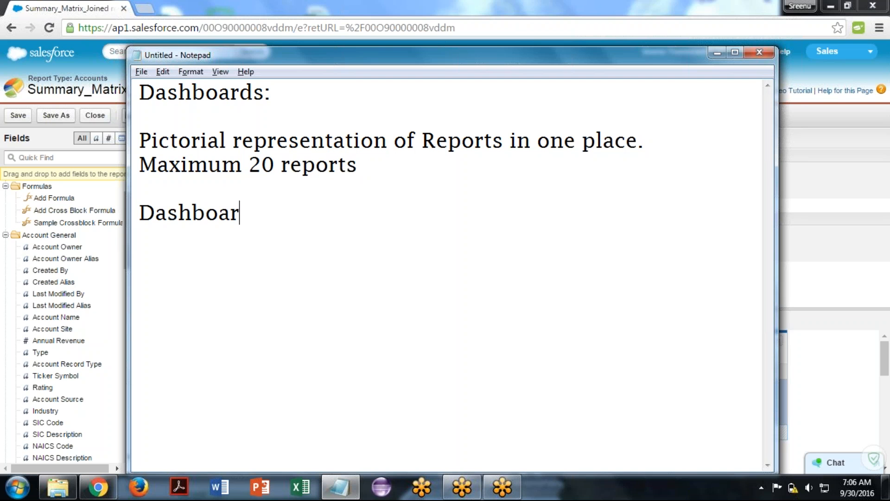
pyautogui.write('d Compo')
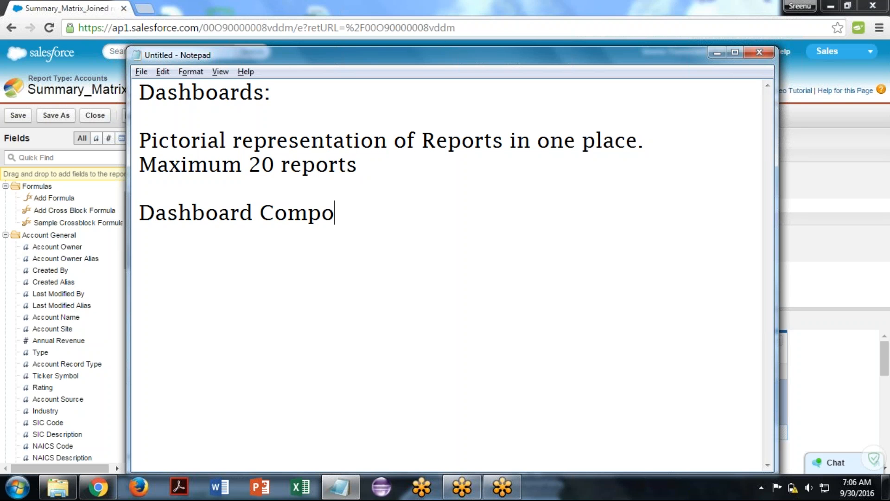
pyautogui.write('nents')
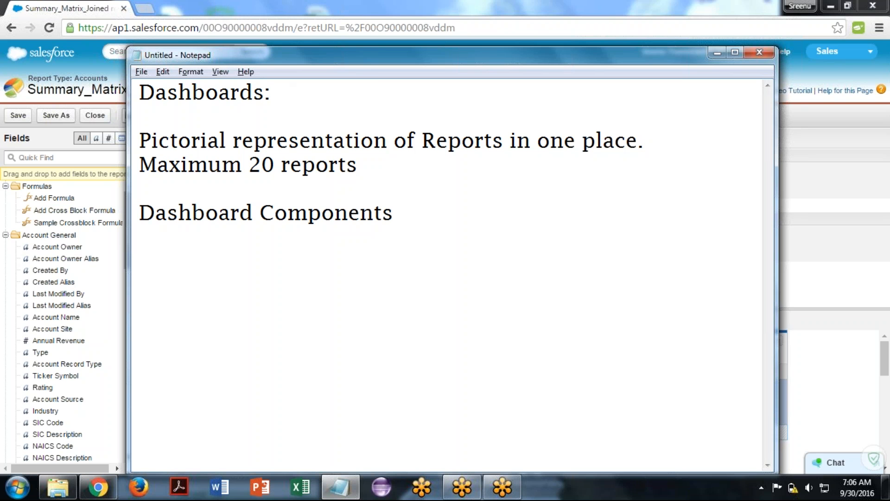
# Switch to Salesforce in Chrome and change the report from the Joined format to the Summary format
pyautogui.hotkey('alt', 'Tab')
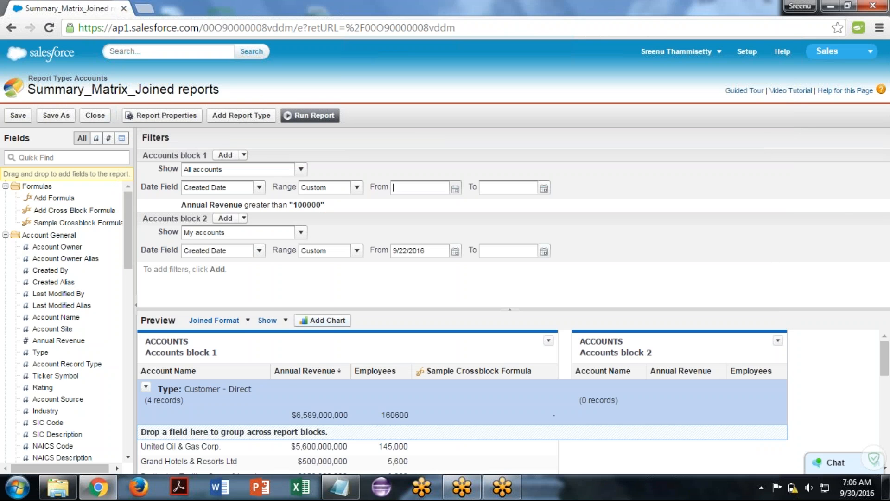
pyautogui.click(241, 321)
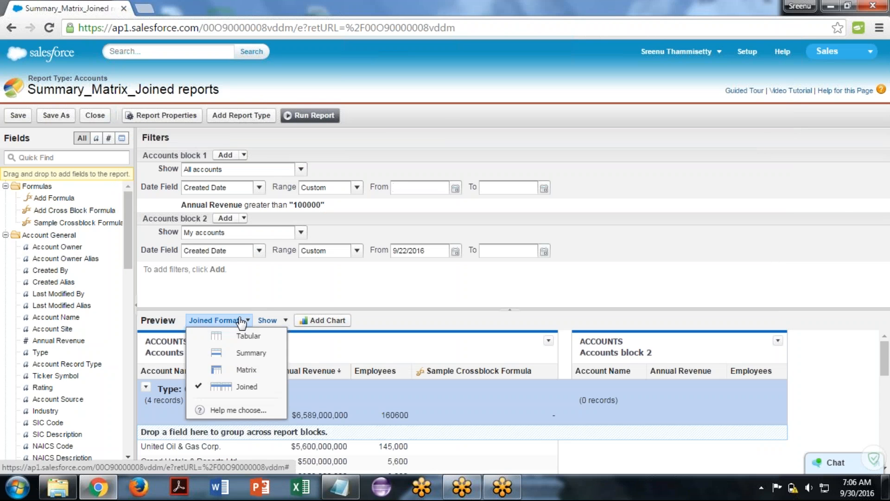
pyautogui.click(248, 354)
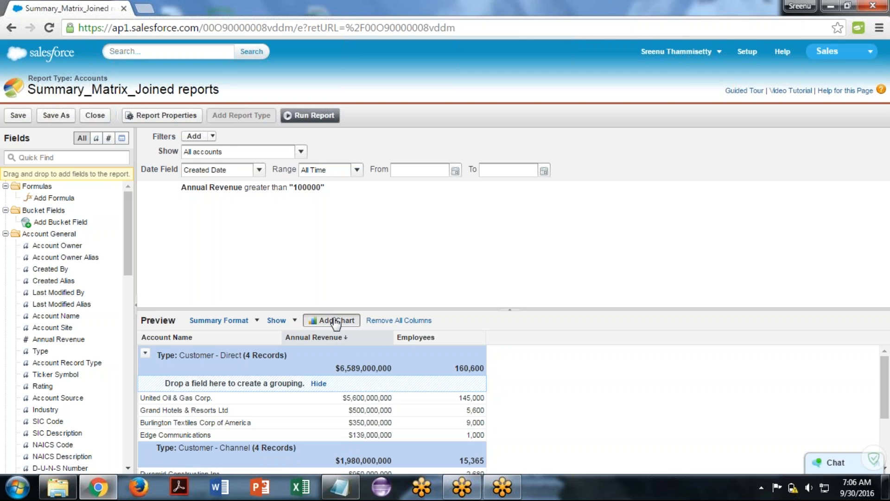
# Add a pie chart to the report with Sum of Annual Revenue as values and Type as wedges, and save the report
pyautogui.click(336, 321)
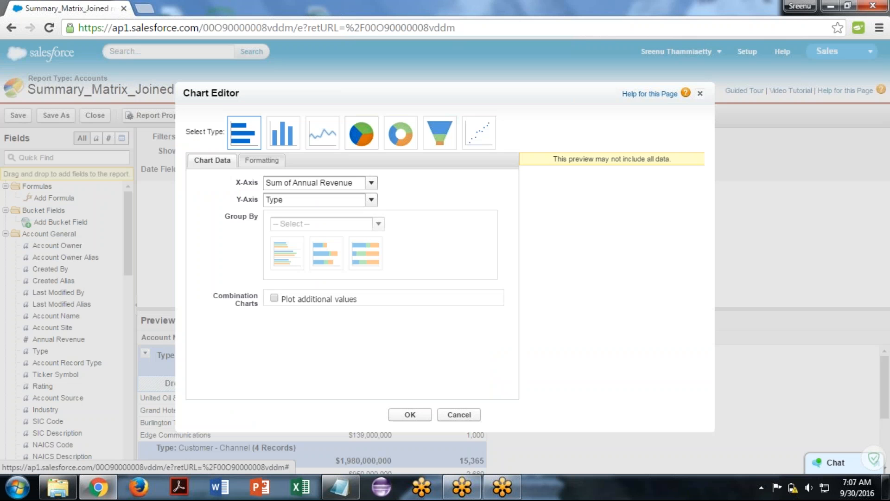
pyautogui.click(362, 133)
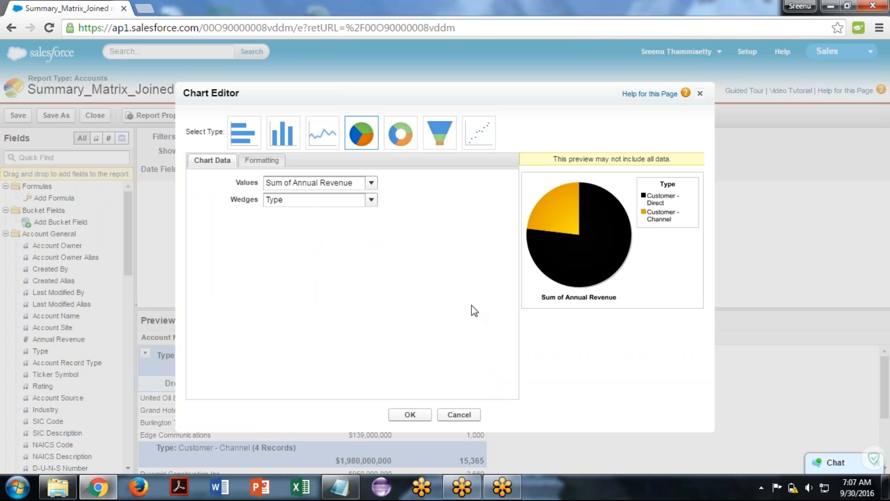
pyautogui.click(420, 413)
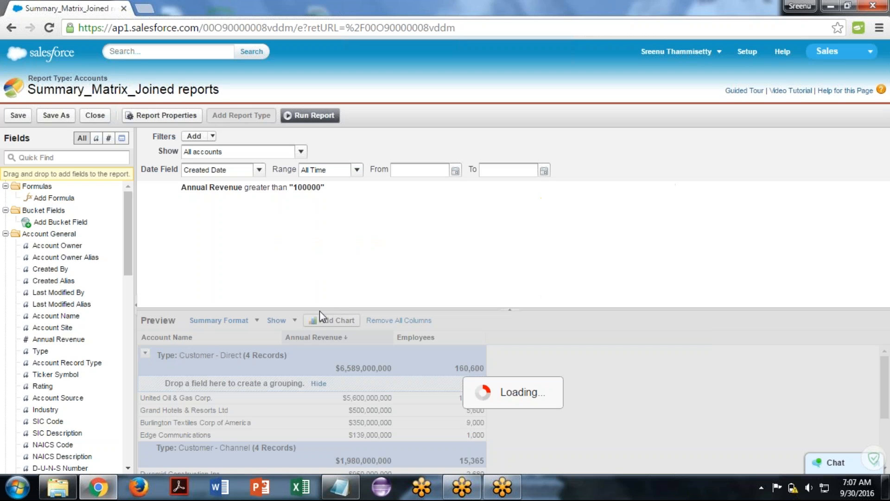
pyautogui.click(18, 115)
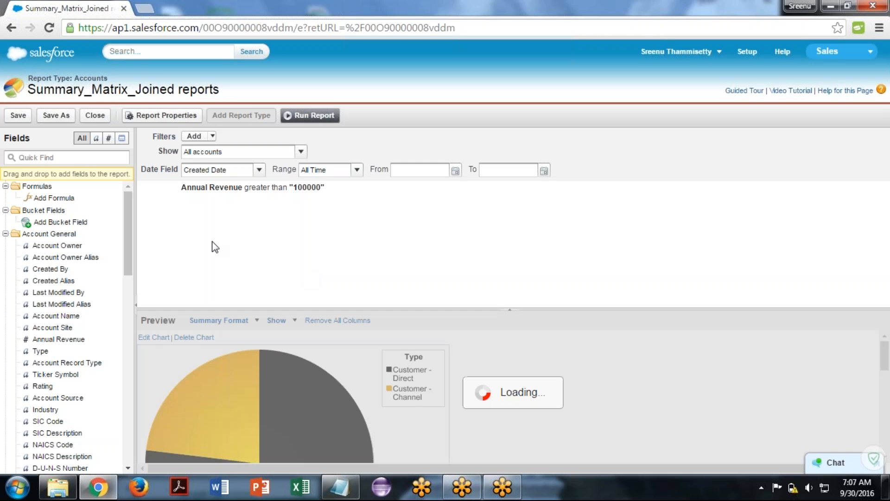
# Close the report and start a new dashboard from the Reports & Dashboards page
pyautogui.click(104, 118)
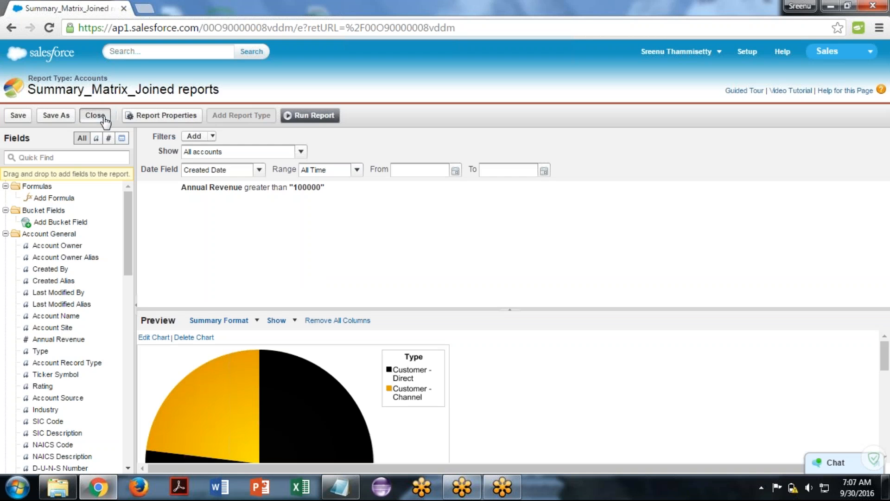
pyautogui.click(386, 284)
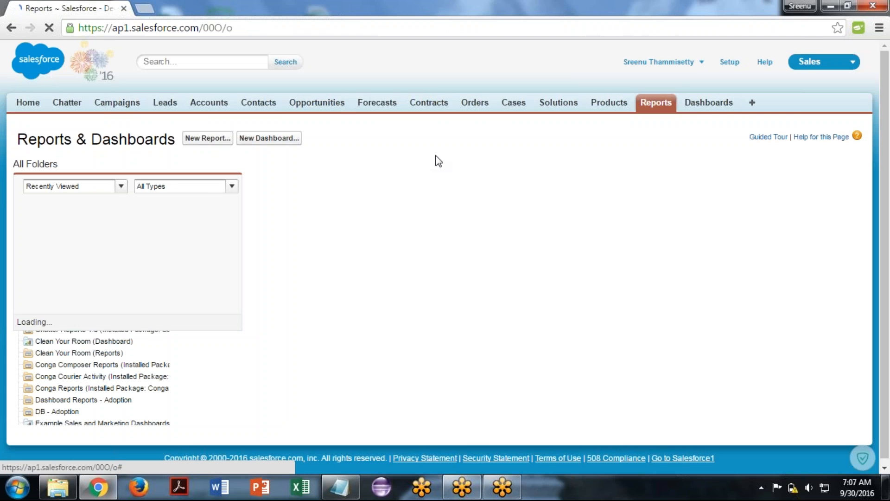
pyautogui.click(268, 139)
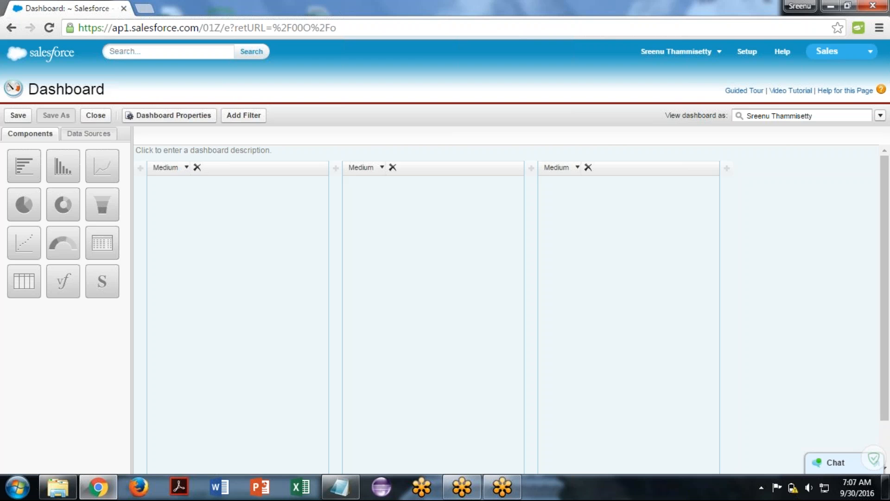
# Switch to Notepad and write "For creating Dashboards, we'll use "New Dashboard" button on REports-tab." below the Dashboard Components subheading
pyautogui.hotkey('alt', 'Tab')
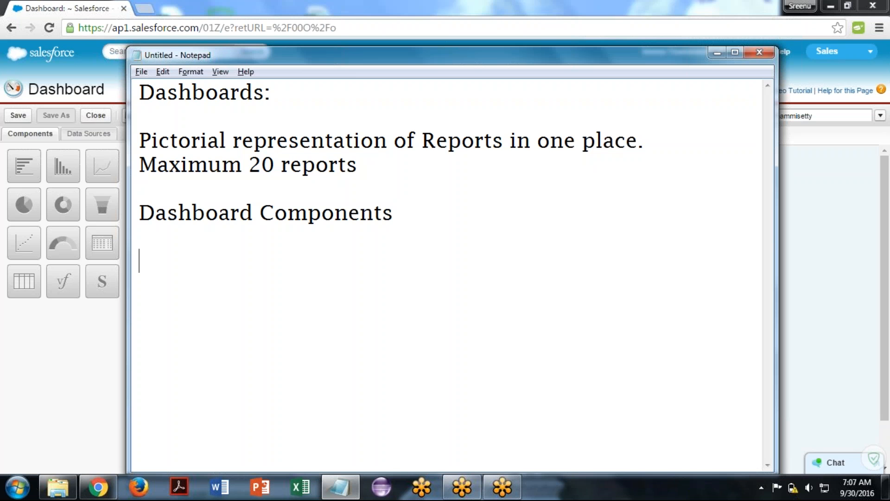
pyautogui.write('For creating ')
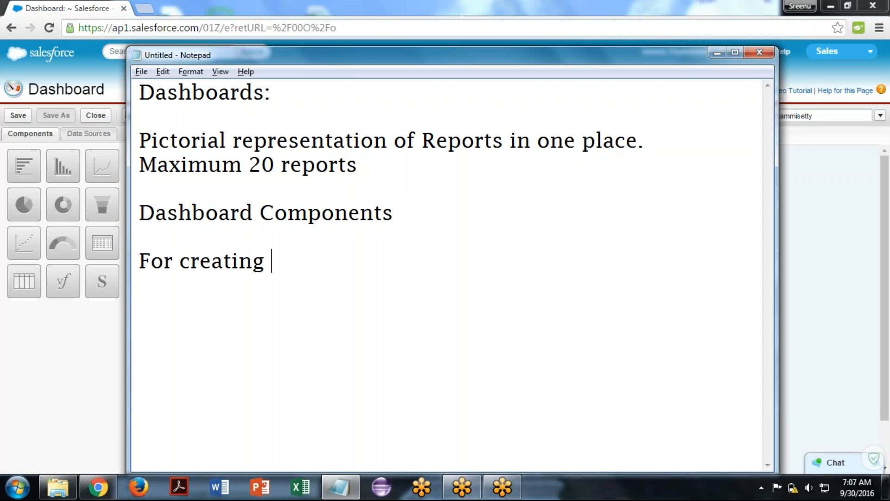
pyautogui.write('Dashboa')
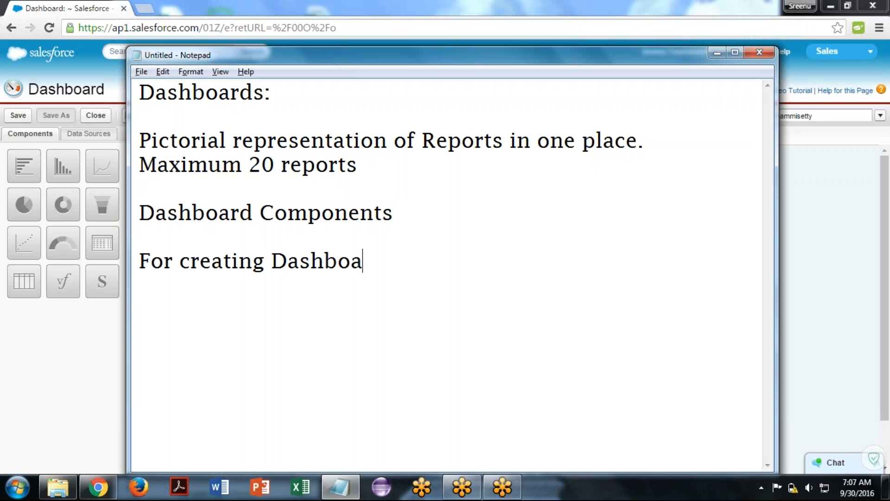
pyautogui.write('rds, we')
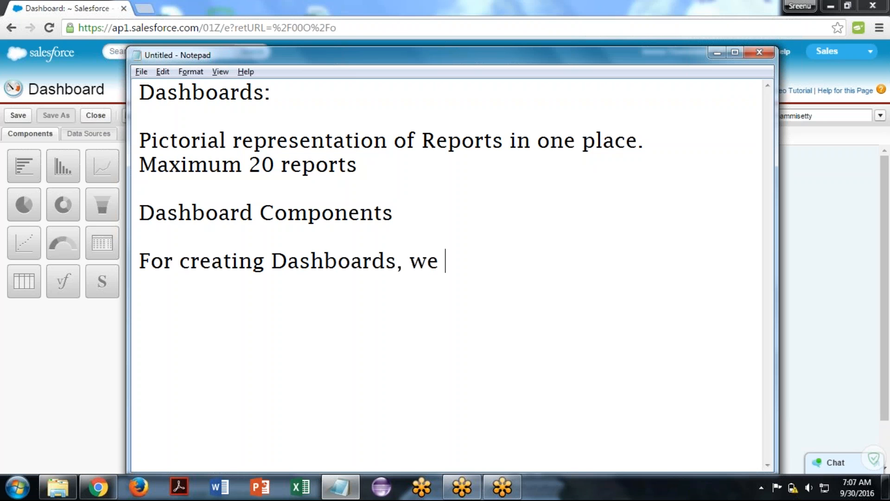
pyautogui.press('BackSpace')
pyautogui.write("'ll use")
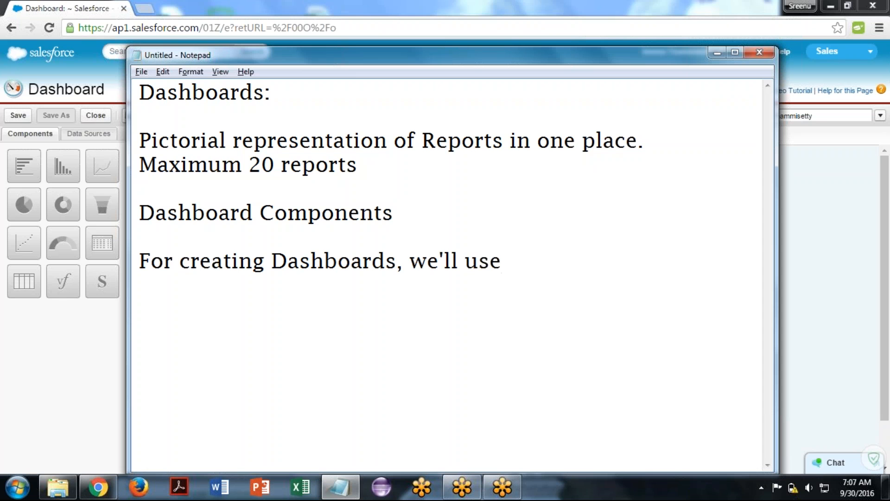
pyautogui.write(' ""')
pyautogui.press('Left')
pyautogui.write('New Das')
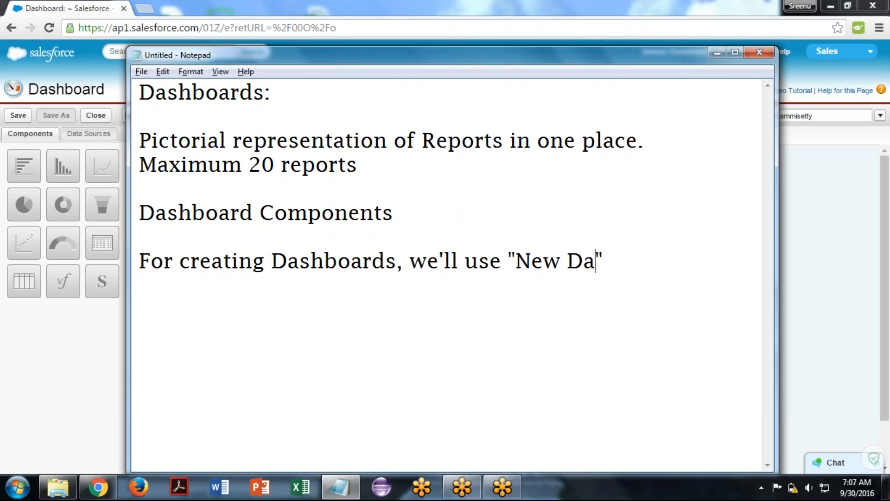
pyautogui.write('hboard')
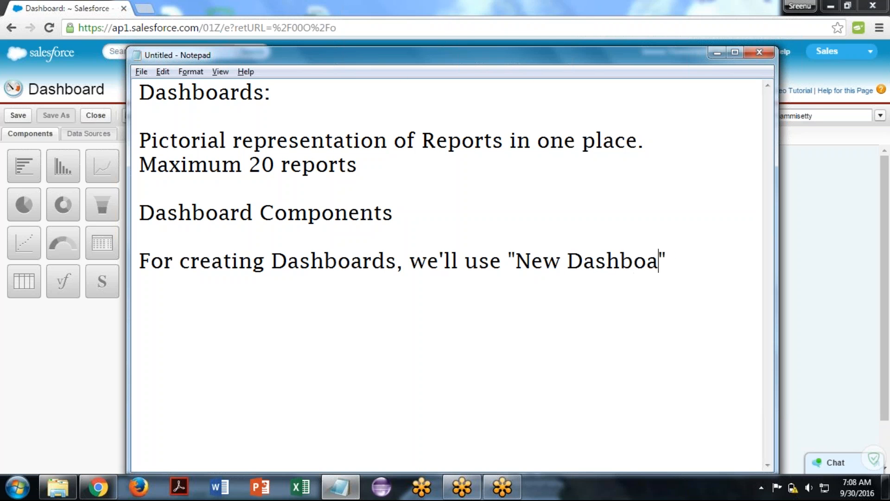
pyautogui.press('Right')
pyautogui.write('butt')
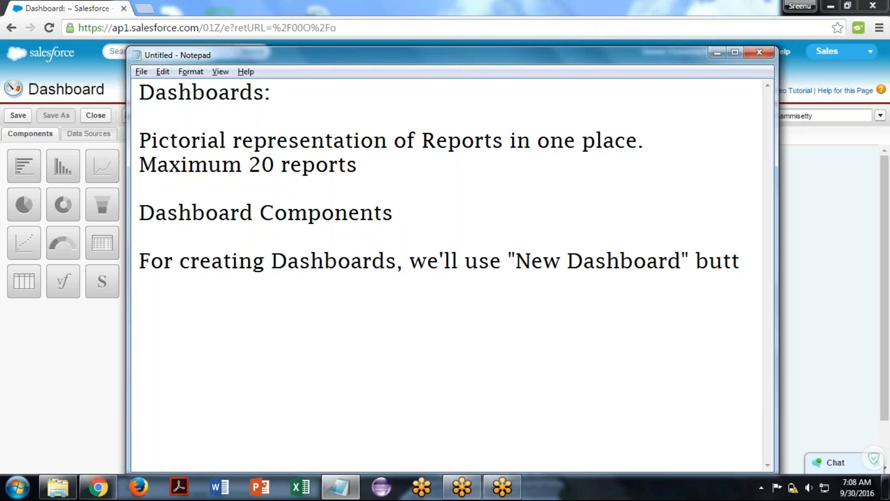
pyautogui.write('on ')
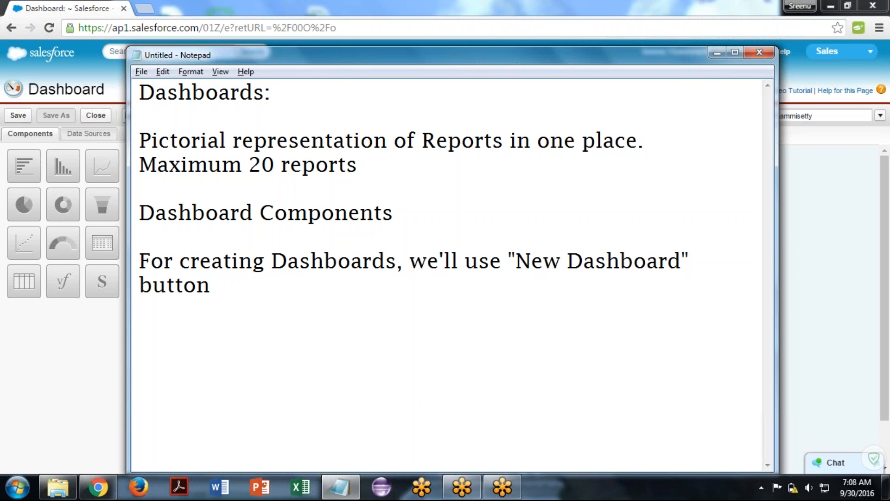
pyautogui.write('on REports')
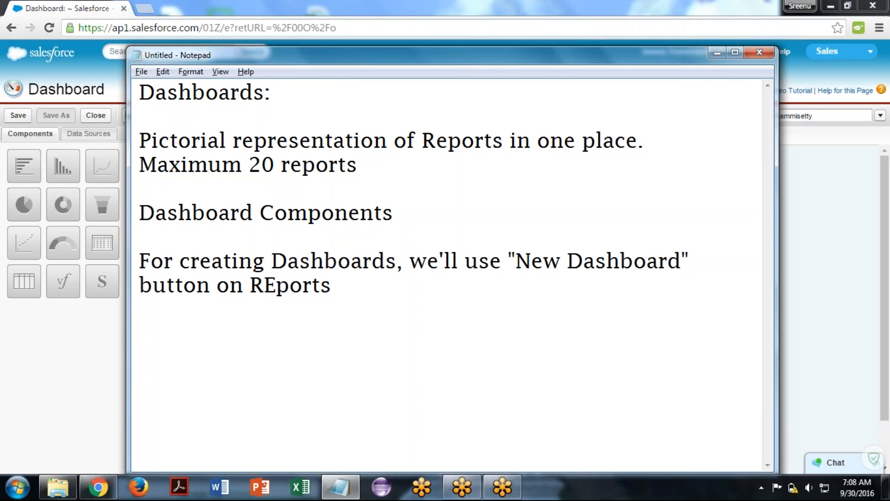
pyautogui.write('-tab.')
# Add a new paragraph reading "To access last opened dashboard or to search all dashboards in our org., we'll use 'Dashboards' tab."
pyautogui.press('Return')
pyautogui.press('Return')
pyautogui.write('To access')
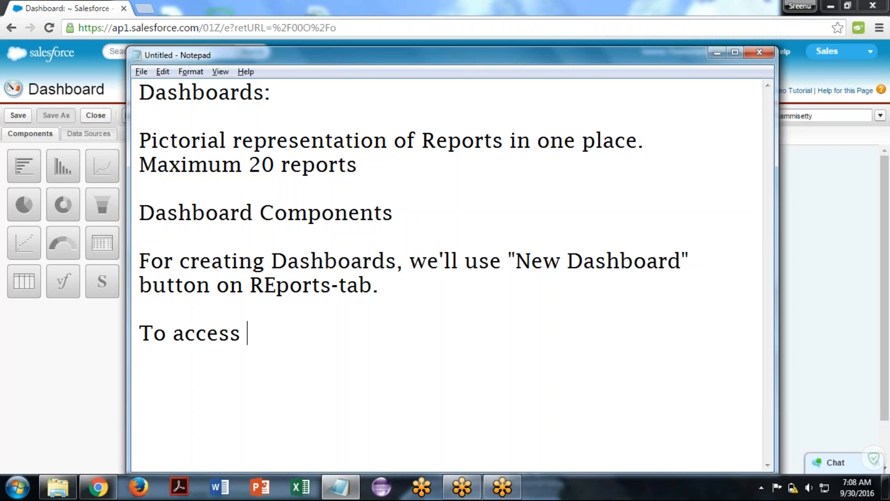
pyautogui.write(' last open')
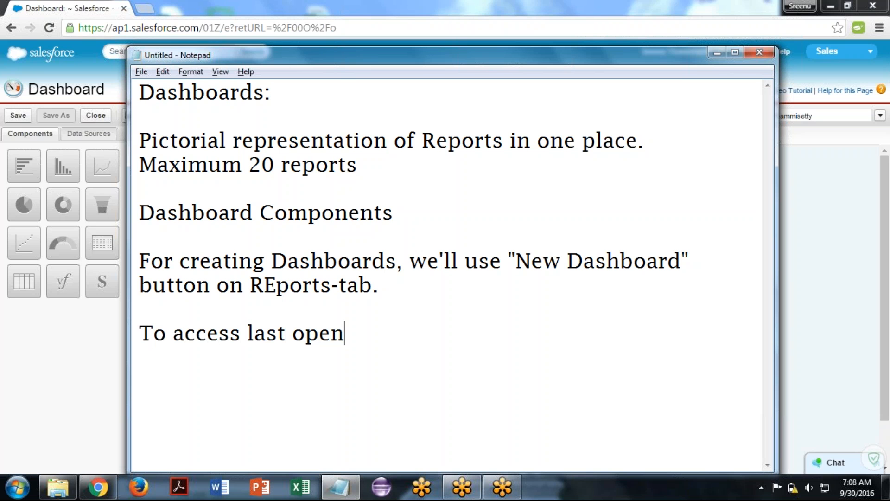
pyautogui.write('ed dashboa')
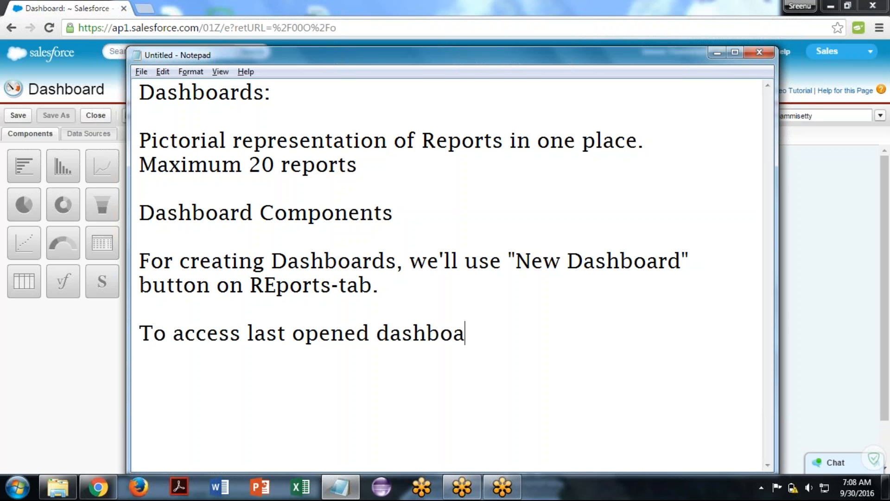
pyautogui.write('rd,')
pyautogui.press('BackSpace')
pyautogui.write('or to ')
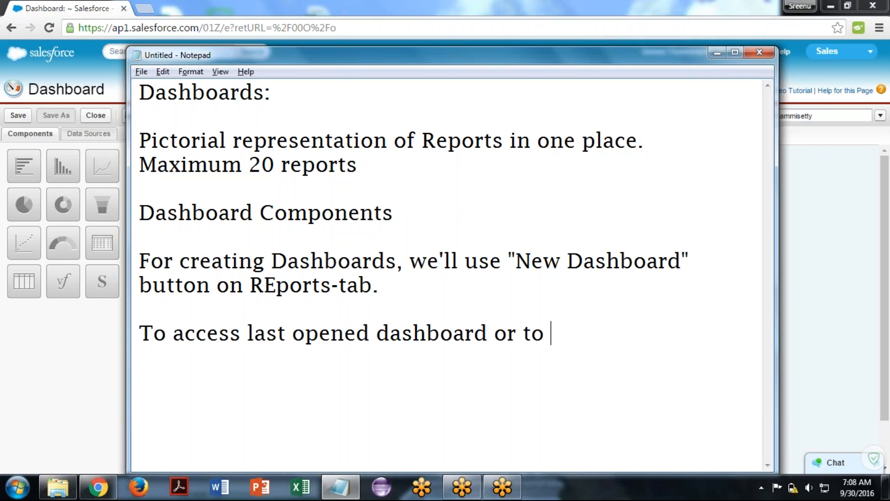
pyautogui.write('search ')
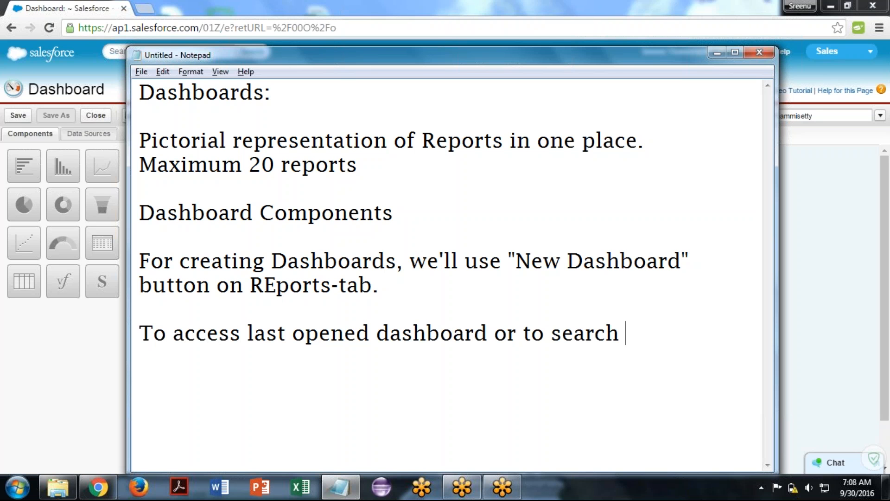
pyautogui.write('all dashboa')
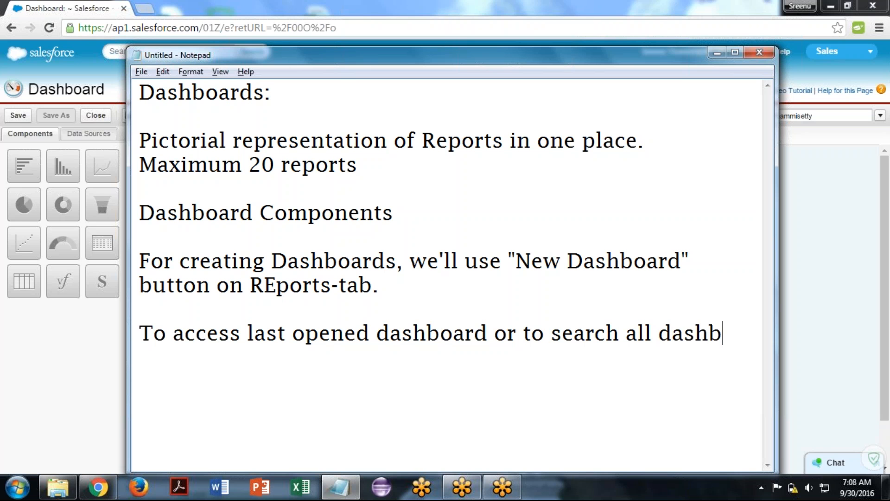
pyautogui.write('rds in')
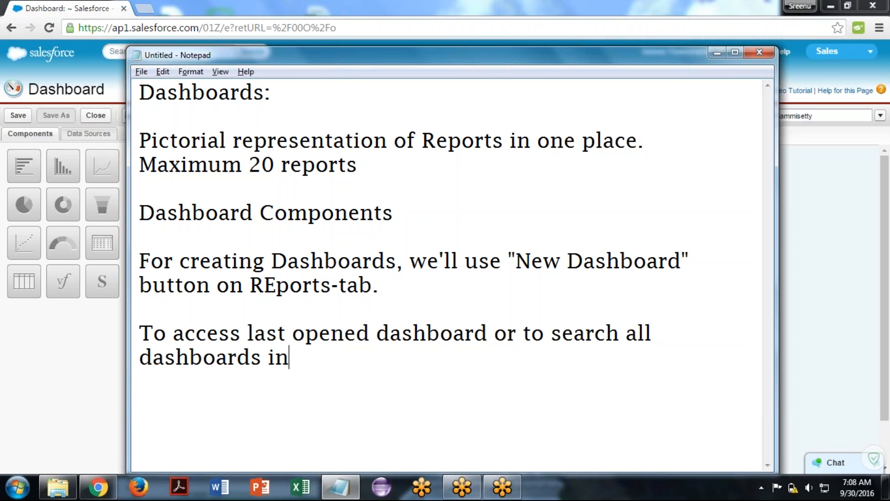
pyautogui.write(' our org')
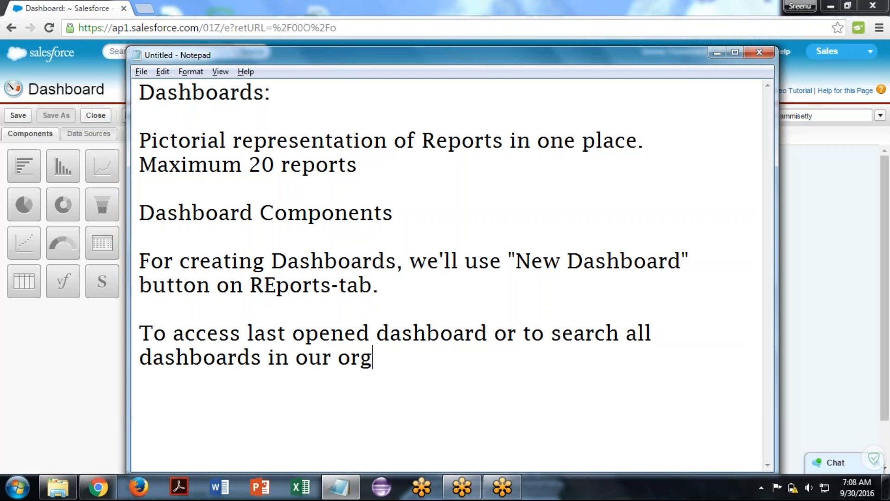
pyautogui.write('.,')
pyautogui.press('BackSpace')
pyautogui.write("., we'll us")
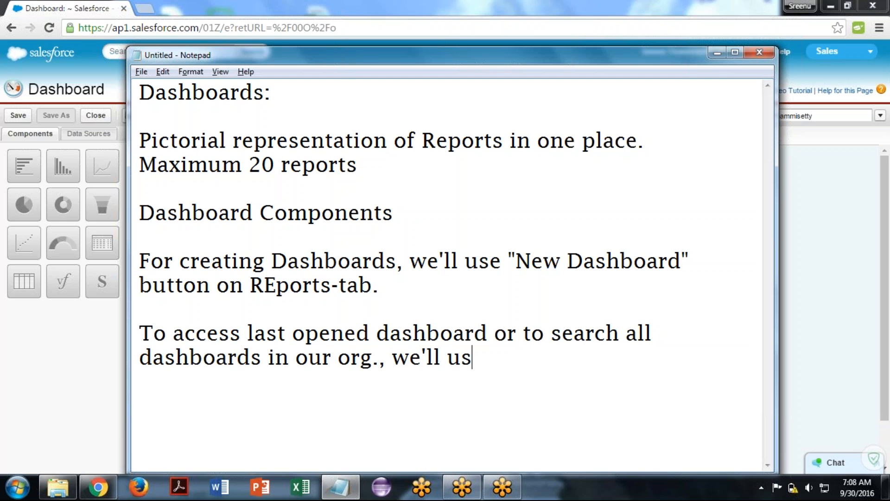
pyautogui.write('e "')
pyautogui.write('Dashb')
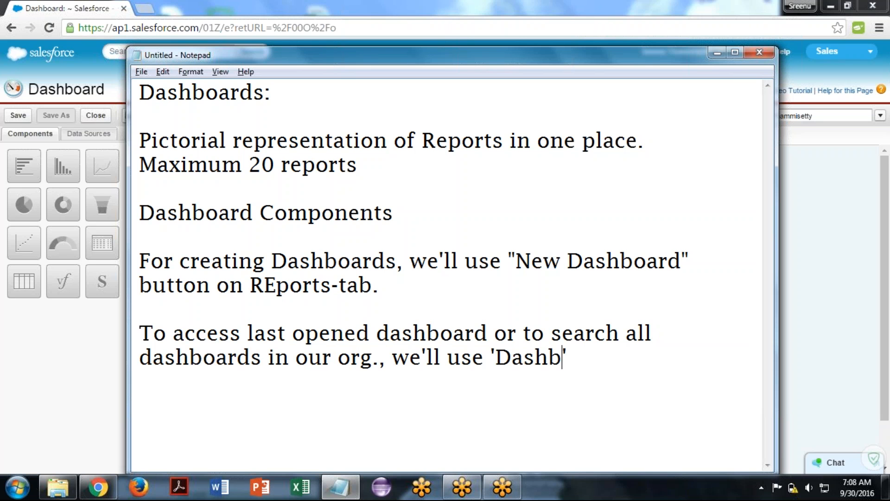
pyautogui.write('oards')
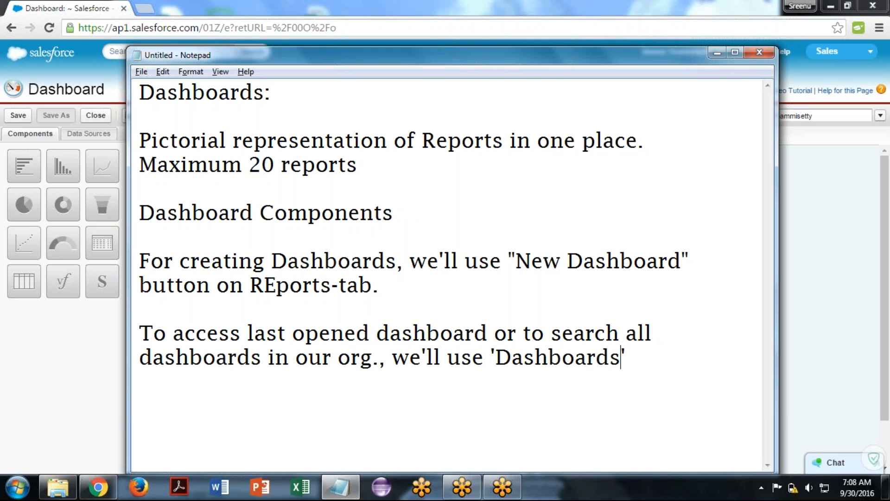
pyautogui.write(' tab.')
# Switch to Salesforce in Chrome and browse the report folders in the new dashboard's data sources
pyautogui.hotkey('alt', 'Tab')
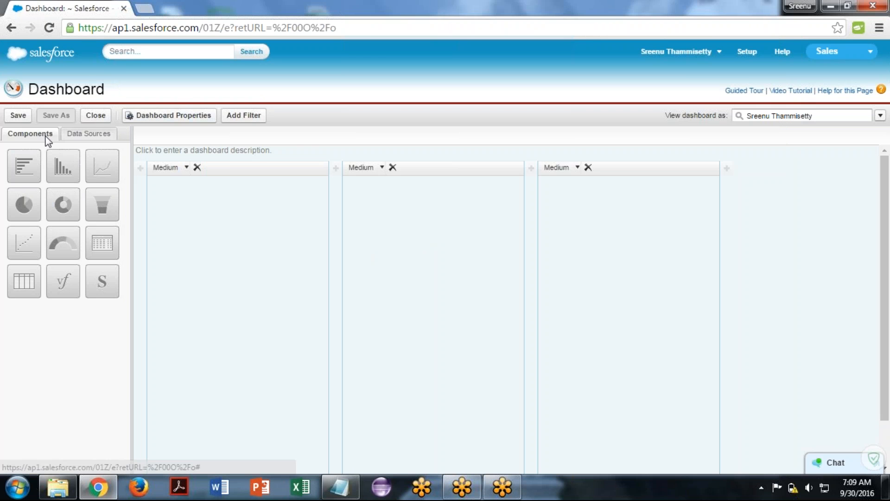
pyautogui.click(96, 138)
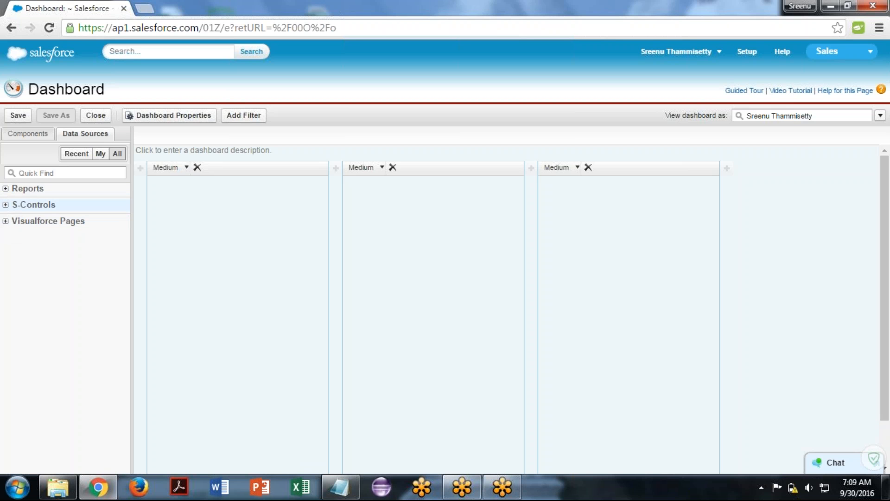
pyautogui.click(6, 189)
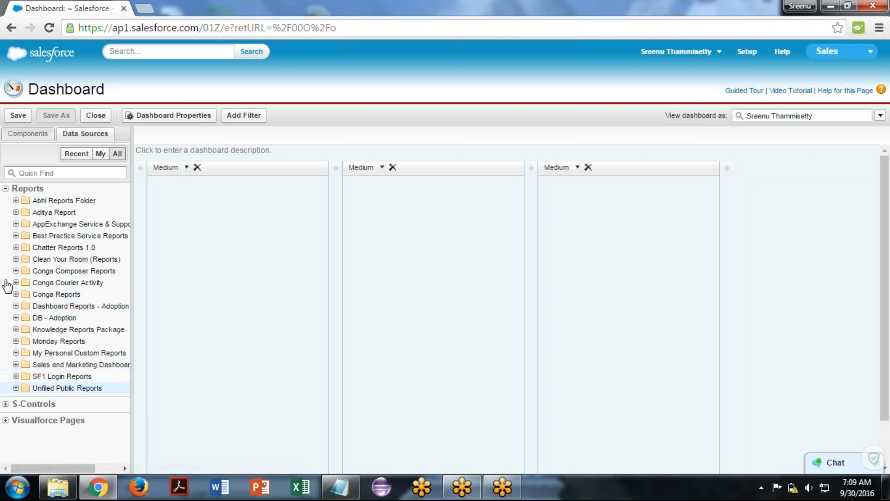
pyautogui.click(15, 200)
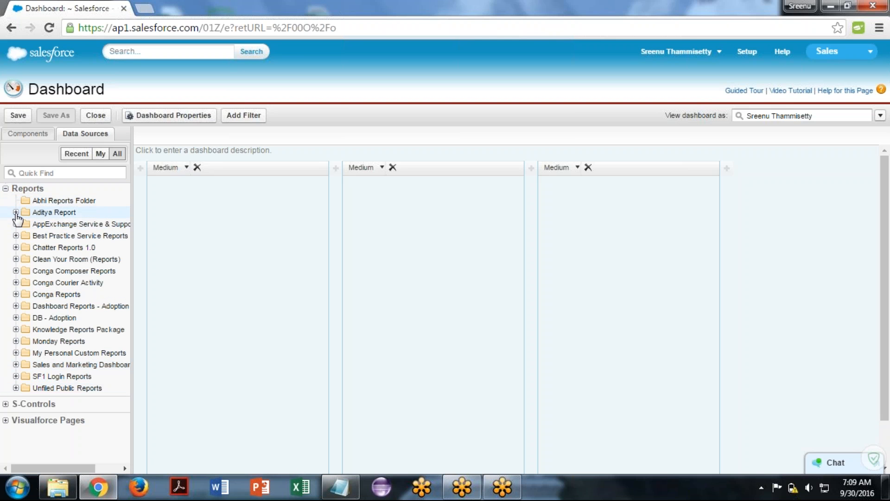
pyautogui.click(16, 213)
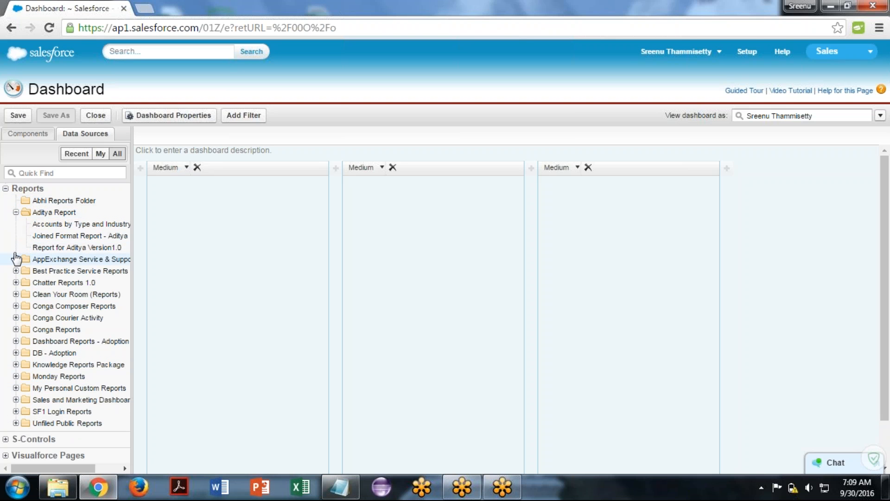
pyautogui.click(15, 259)
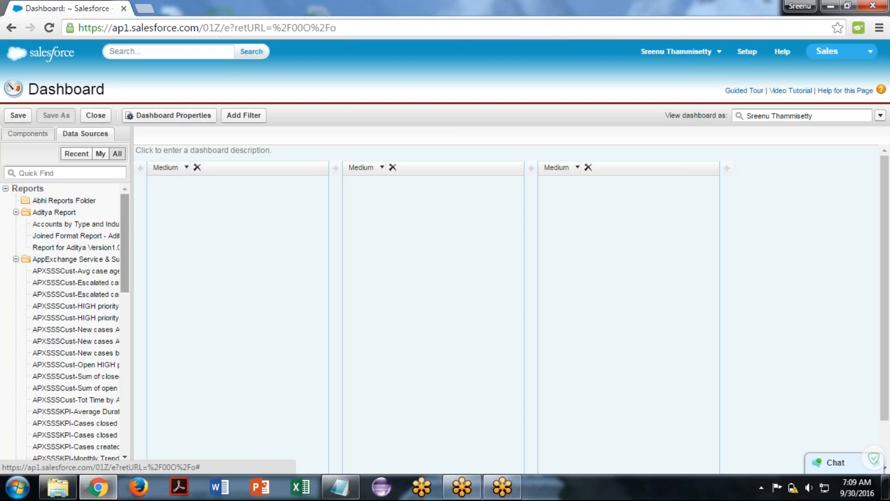
pyautogui.moveTo(124, 238)
pyautogui.mouseDown()
pyautogui.moveTo(137, 408)
pyautogui.moveTo(124, 237)
pyautogui.mouseUp()
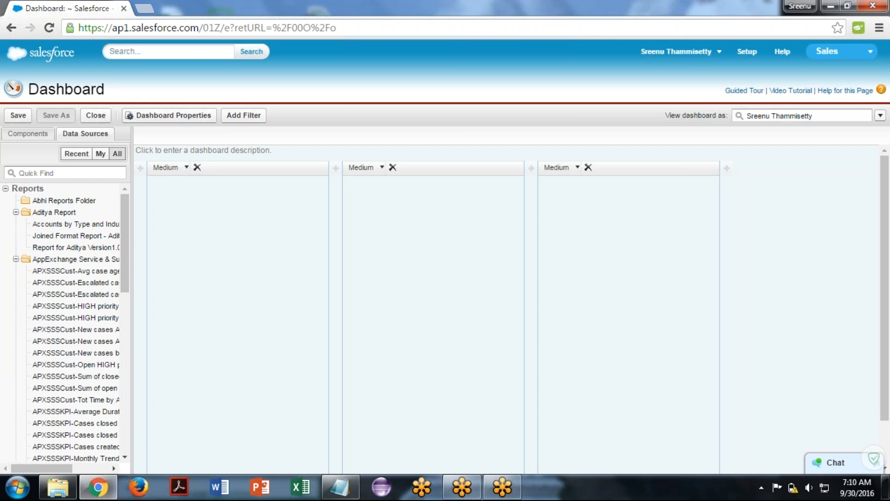
# Search the data sources for "summary", place Summary_Matrix_Joined reports in the dashboard's first column, and clear the search
pyautogui.click(44, 173)
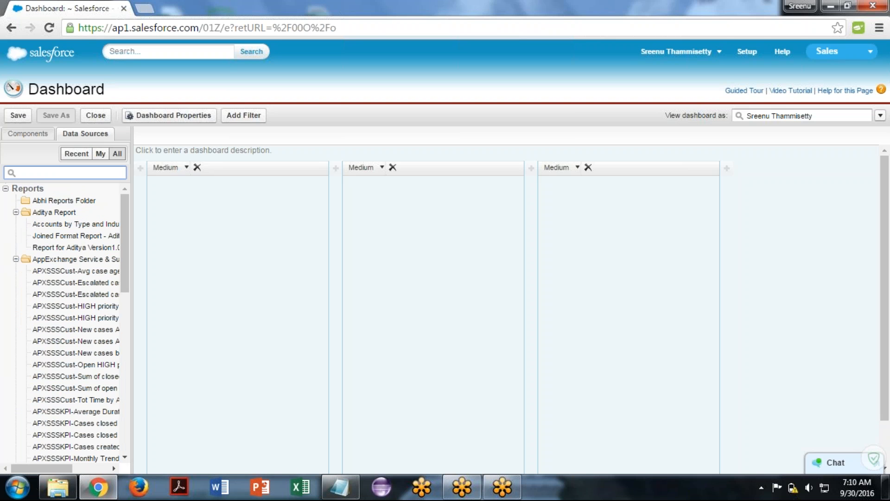
pyautogui.write('summ')
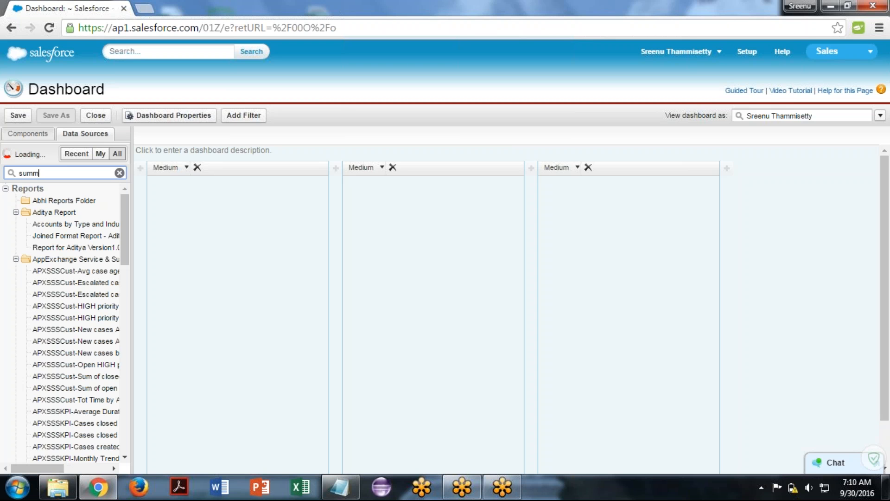
pyautogui.write('ary')
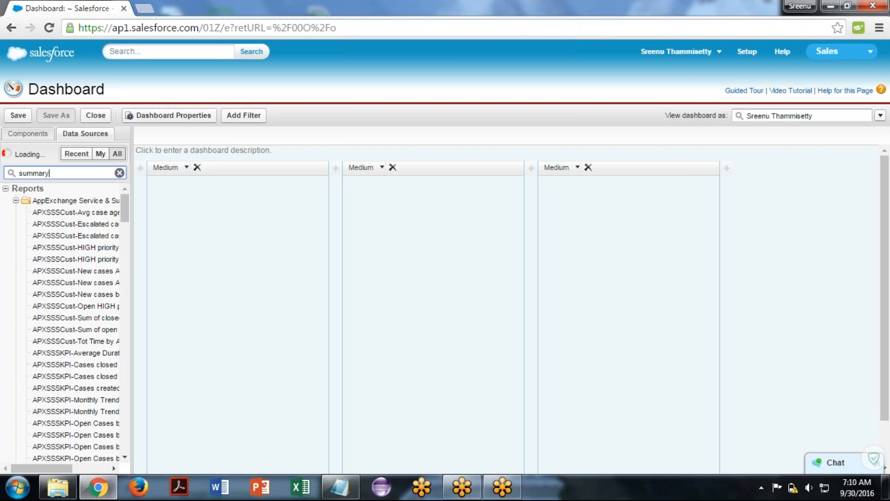
pyautogui.click(81, 235)
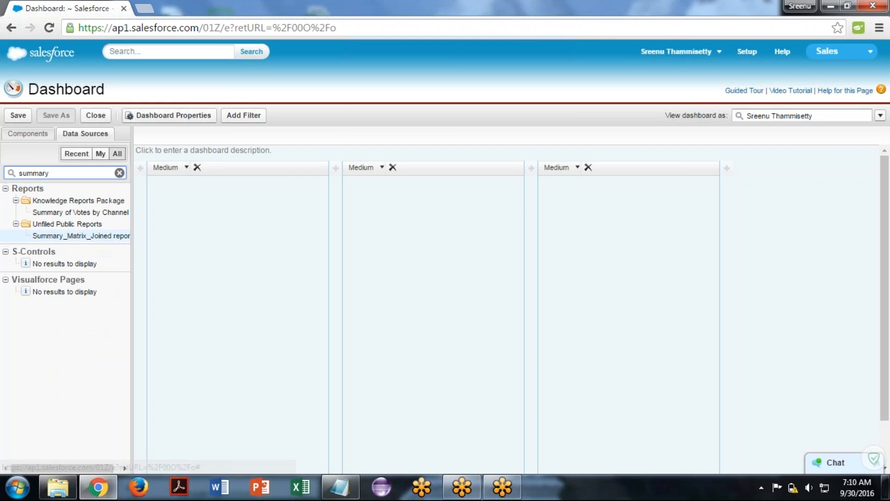
pyautogui.moveTo(81, 236); pyautogui.dragTo(207, 254)
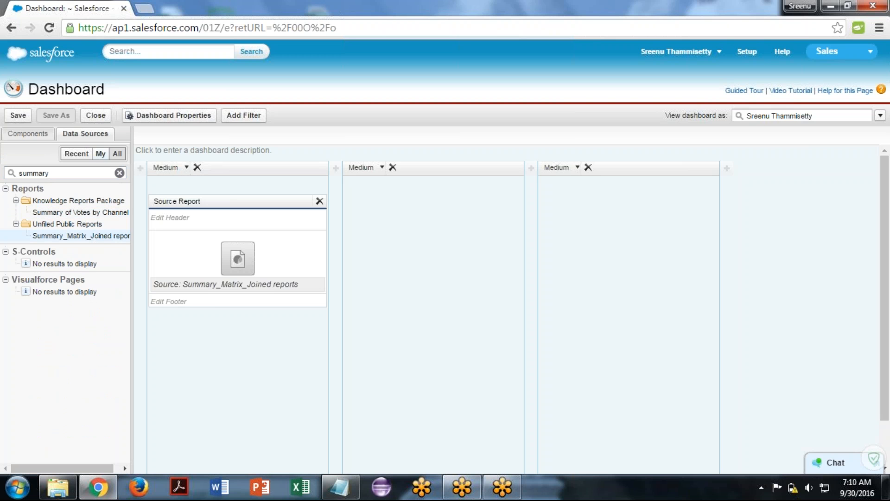
pyautogui.click(120, 172)
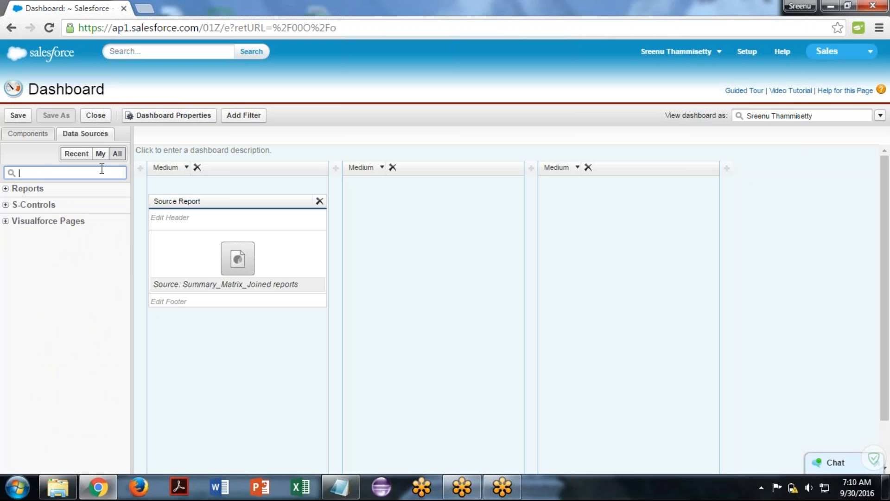
# Apply a horizontal bar chart component to the Summary_Matrix_Joined reports source in the first column
pyautogui.click(26, 136)
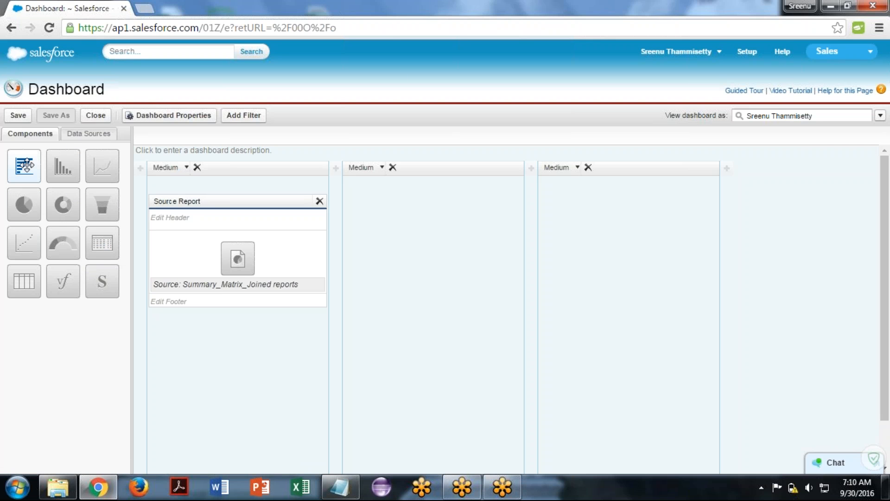
pyautogui.moveTo(23, 165); pyautogui.dragTo(29, 189)
pyautogui.moveTo(222, 287); pyautogui.dragTo(199, 269)
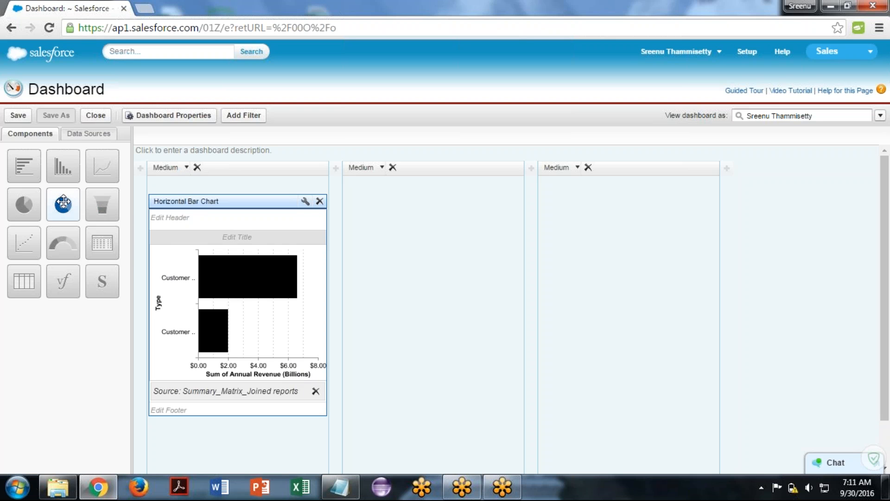
# Replace the horizontal bar chart with a donut chart and set the first column's width to Wide
pyautogui.moveTo(63, 203); pyautogui.dragTo(257, 288)
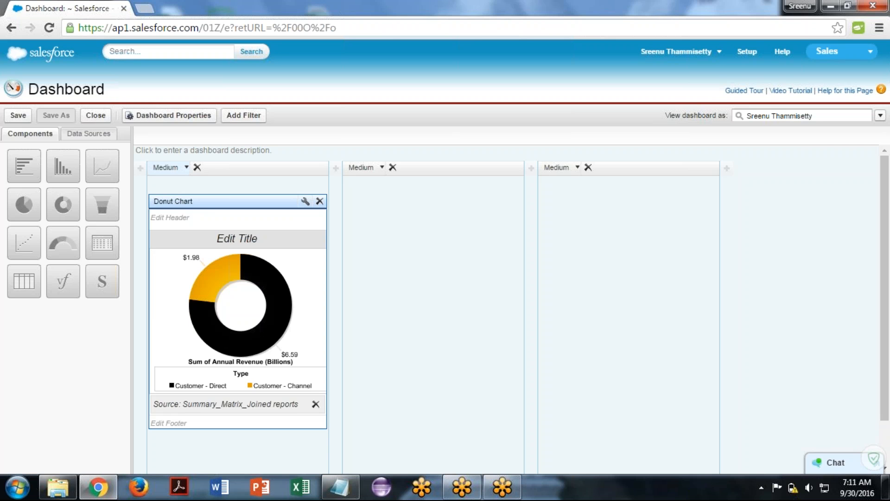
pyautogui.click(170, 168)
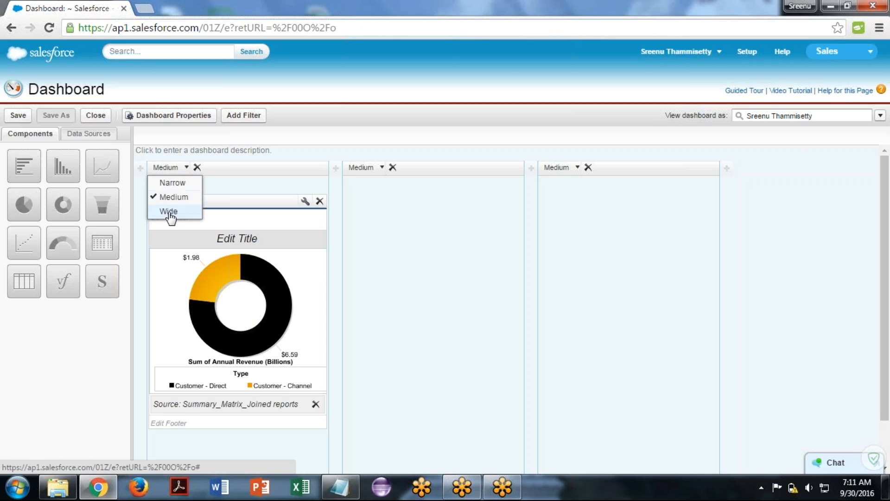
pyautogui.click(170, 213)
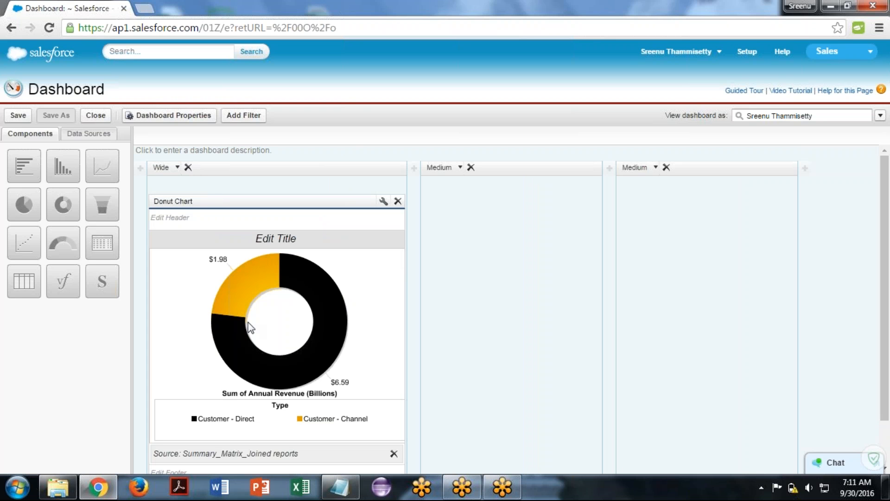
# Edit the donut chart component, change it to a vertical bar chart, and try Thousands and Millions as display units
pyautogui.click(383, 202)
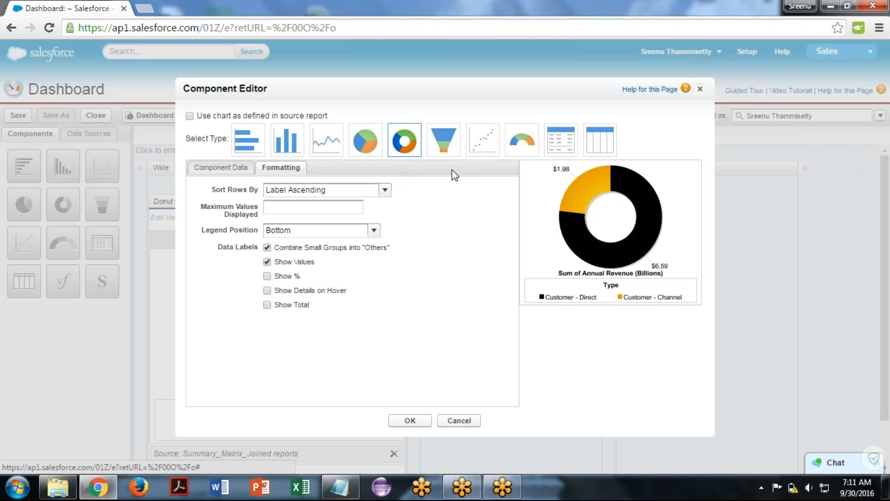
pyautogui.click(291, 150)
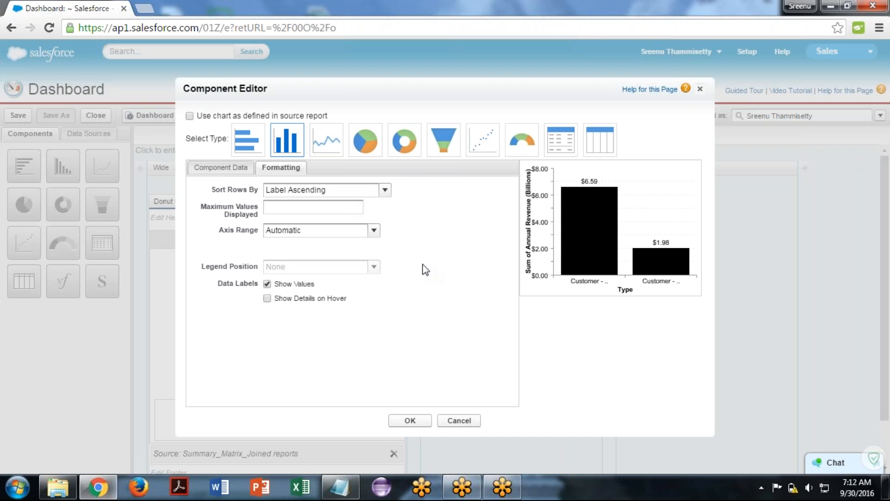
pyautogui.click(231, 169)
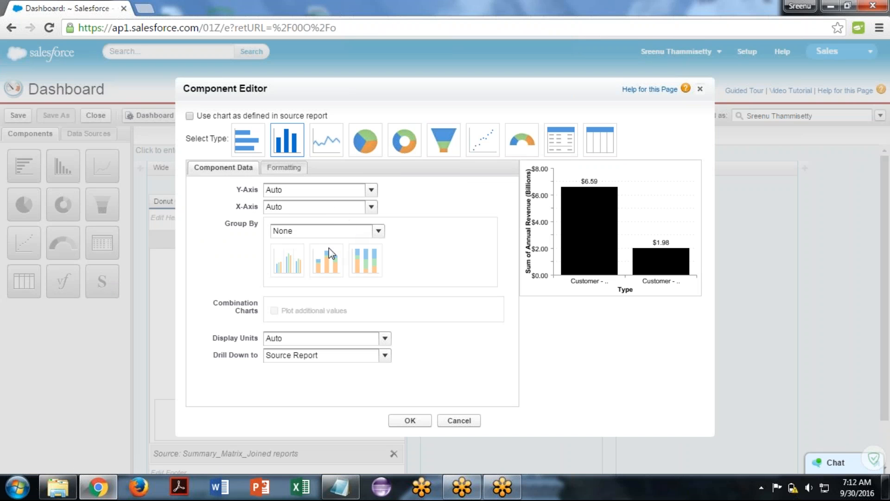
pyautogui.click(384, 339)
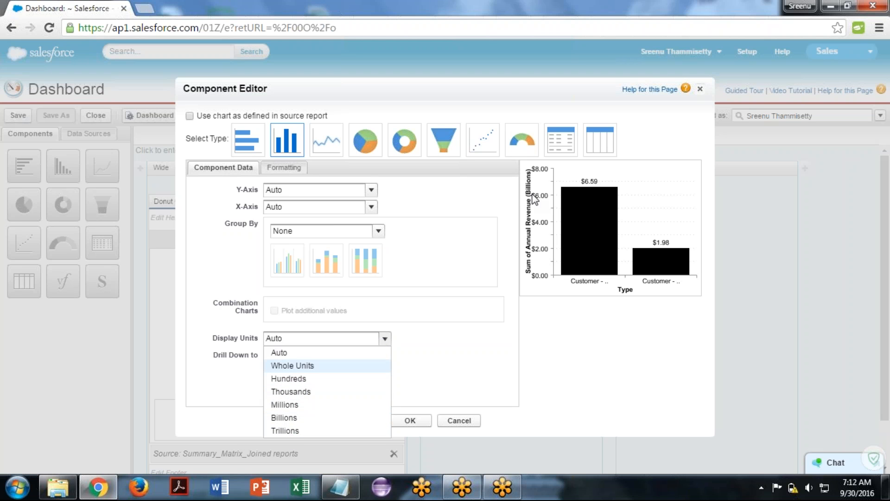
pyautogui.click(302, 392)
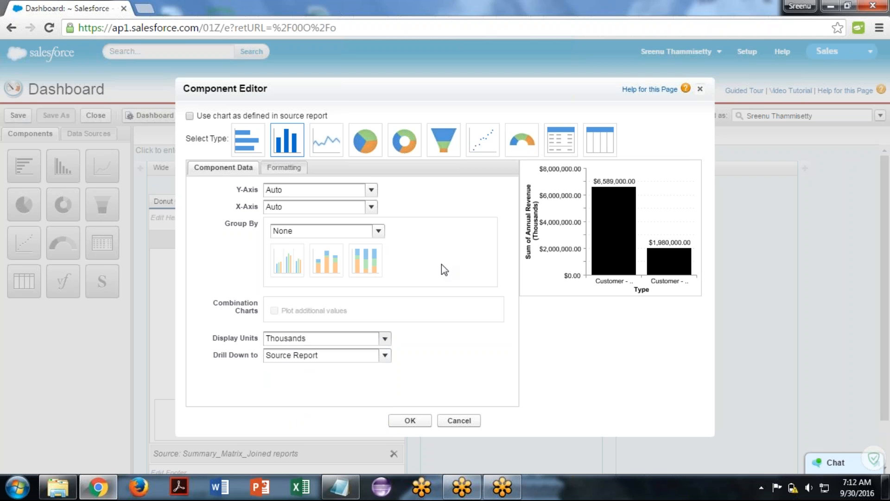
pyautogui.click(295, 344)
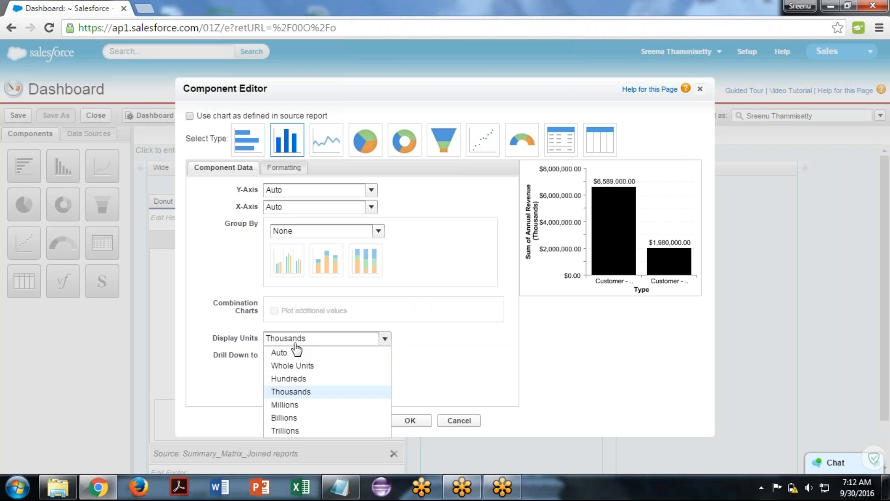
pyautogui.click(287, 405)
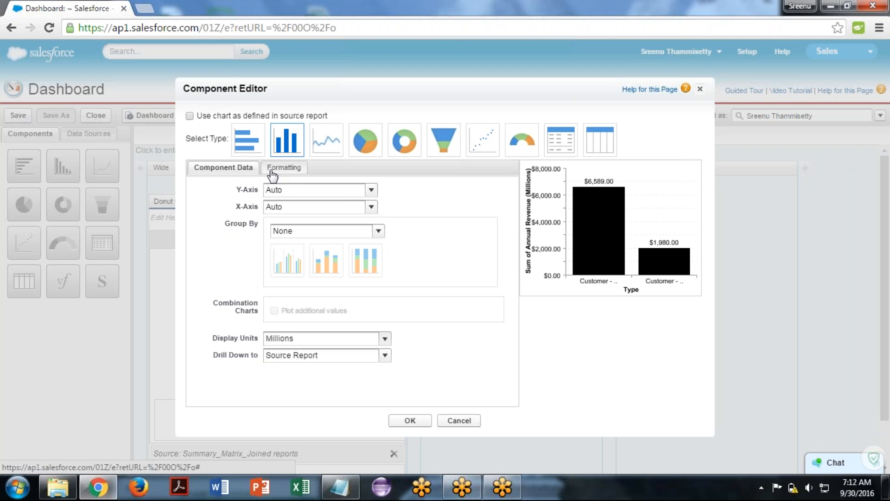
# Set the bar chart's Y-axis to Sum of Employees and its display units to Whole Units
pyautogui.click(282, 190)
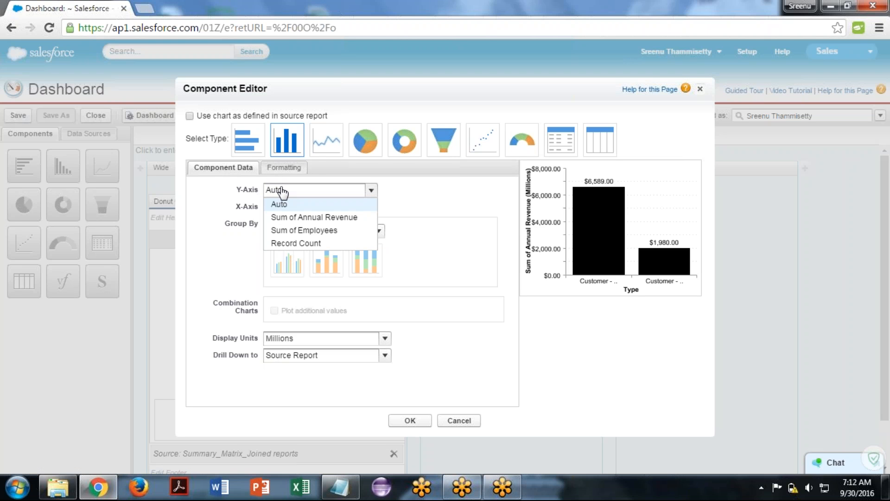
pyautogui.click(274, 192)
pyautogui.click(271, 191)
pyautogui.click(223, 235)
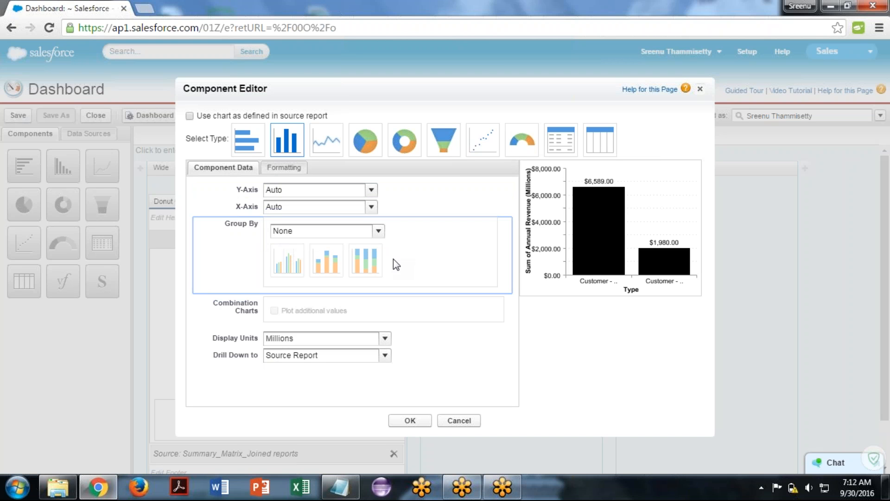
pyautogui.click(277, 210)
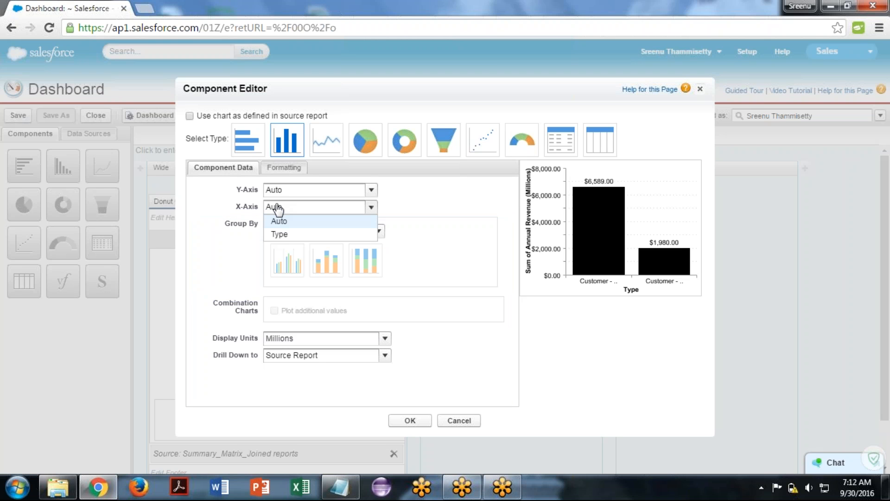
pyautogui.click(306, 195)
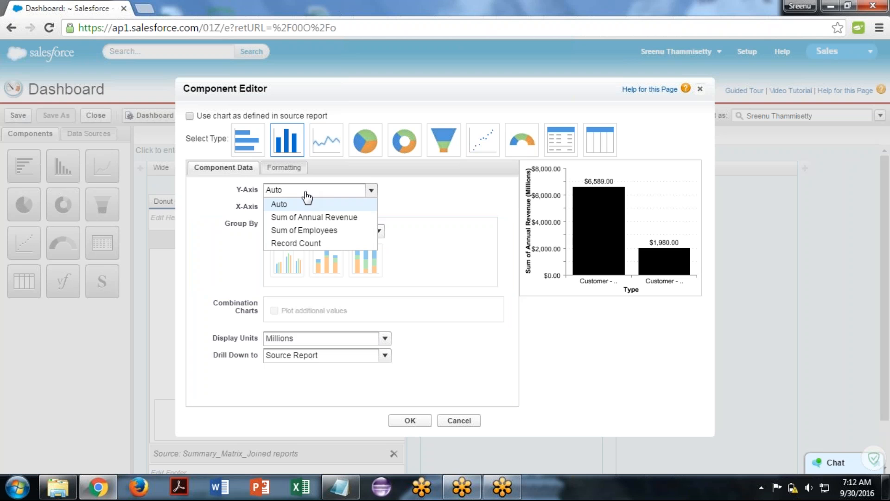
pyautogui.click(327, 232)
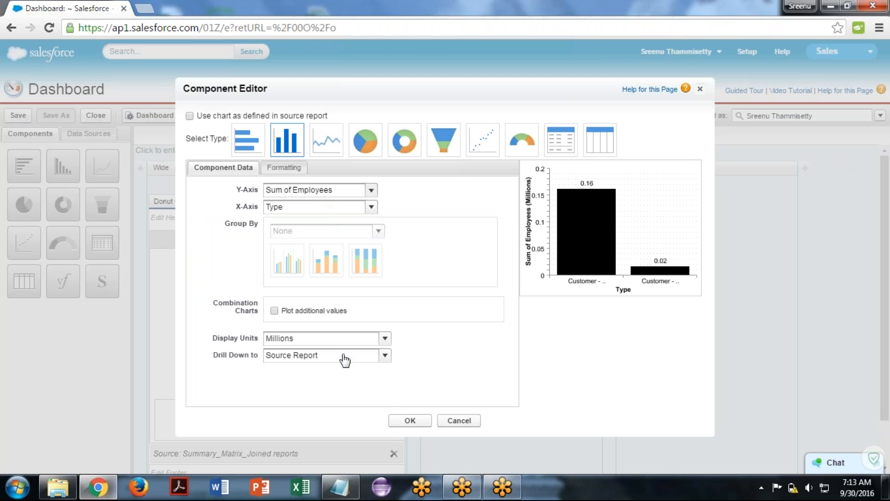
pyautogui.click(334, 338)
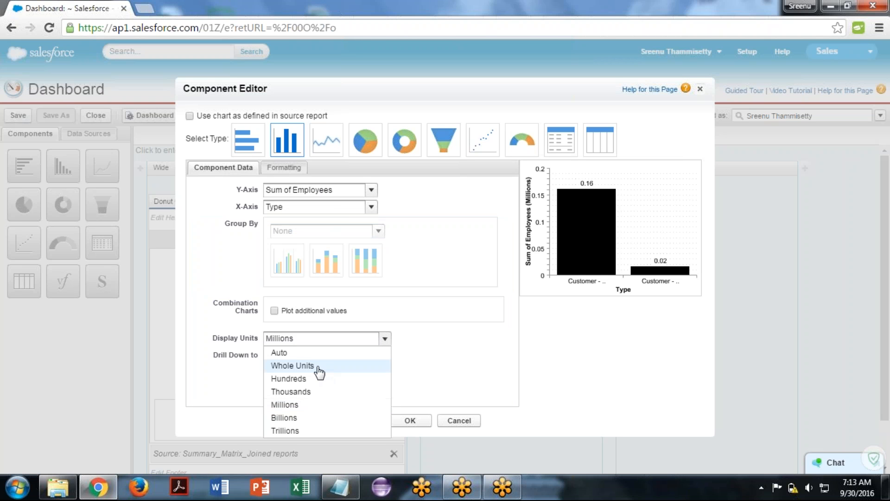
pyautogui.click(319, 366)
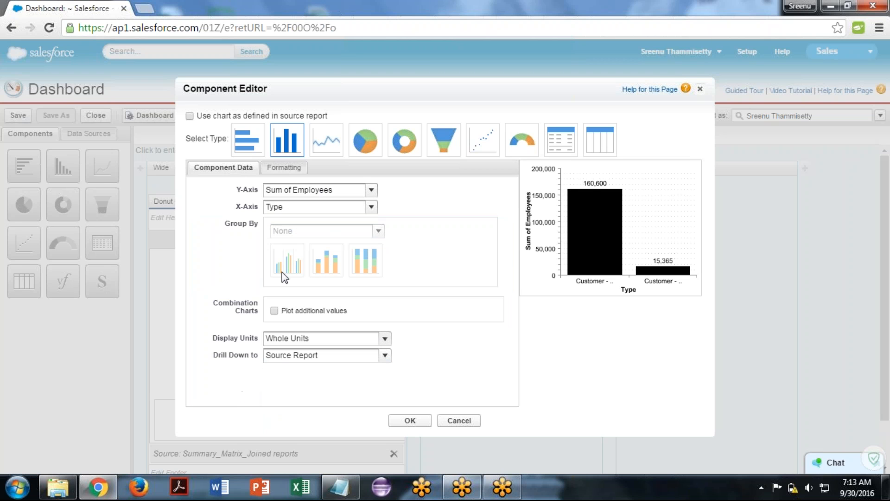
# Try using the chart as defined in the source report, and return to a vertical bar chart
pyautogui.click(283, 169)
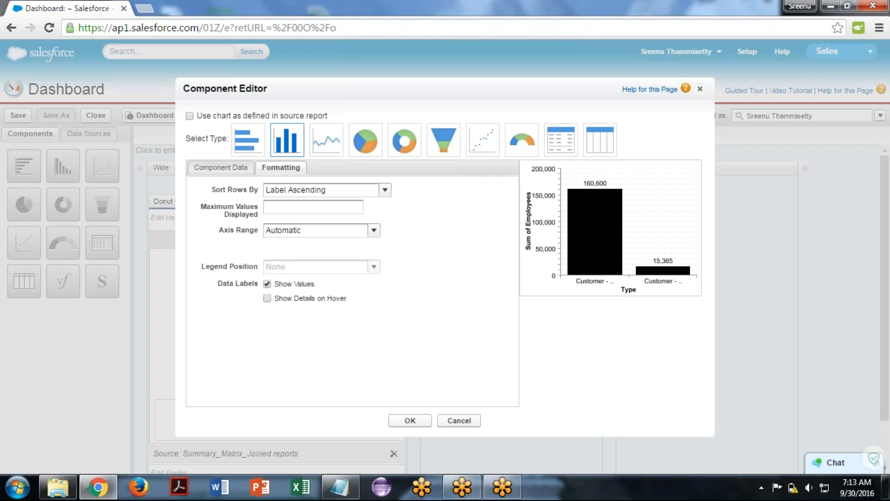
pyautogui.click(189, 116)
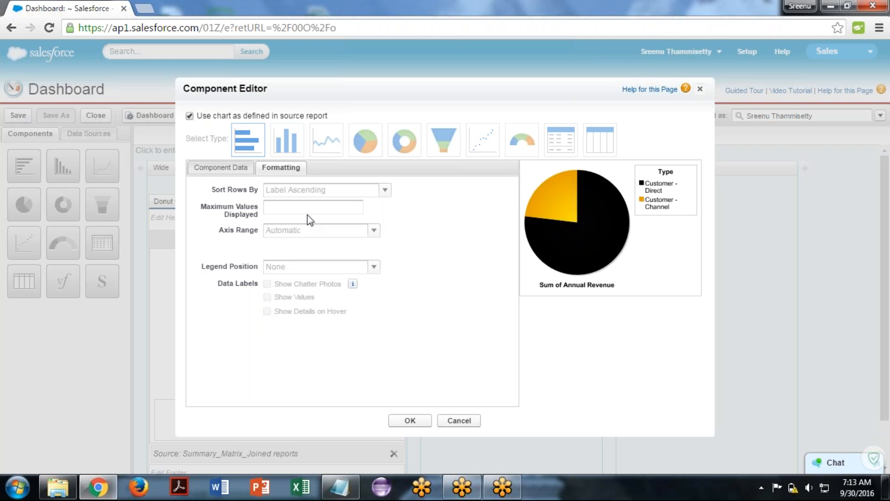
pyautogui.click(189, 115)
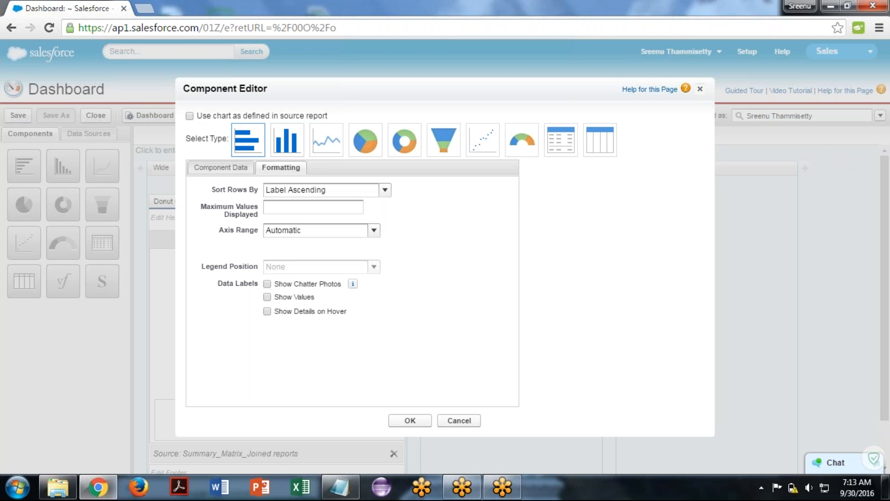
pyautogui.click(285, 146)
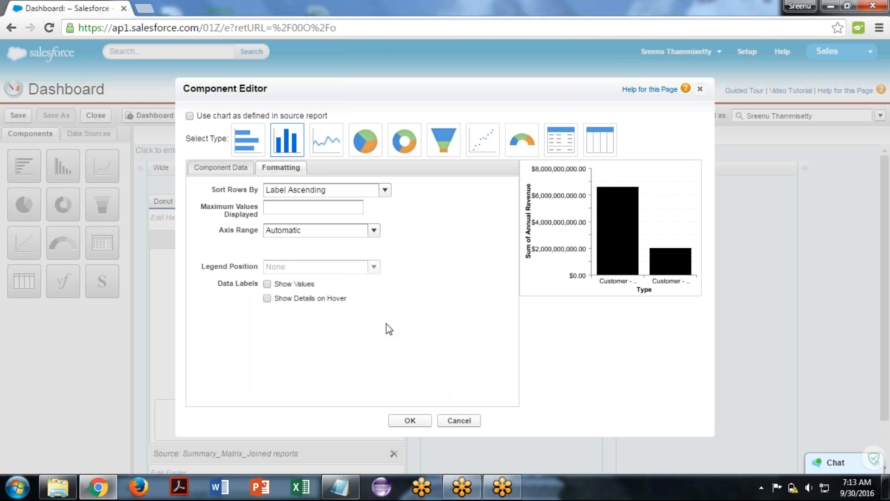
# Show values and details on hover for the bar chart, and sort its rows by Value Ascending and by Value Descending
pyautogui.click(305, 284)
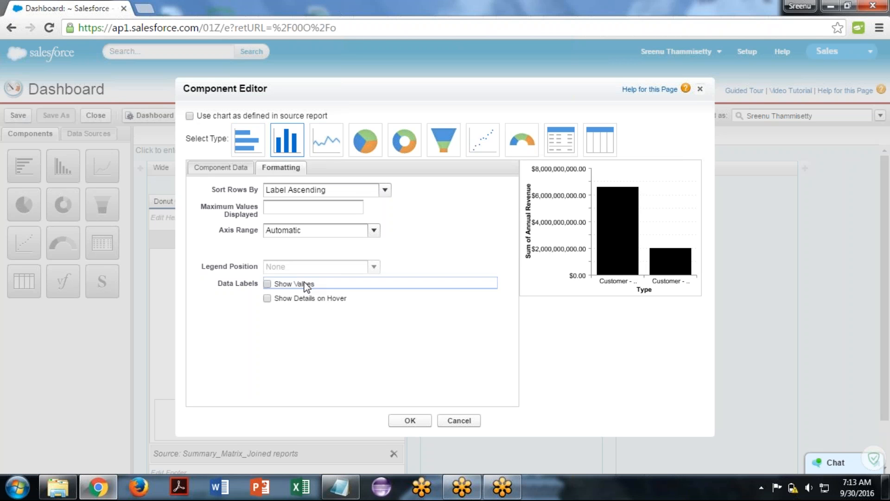
pyautogui.click(286, 299)
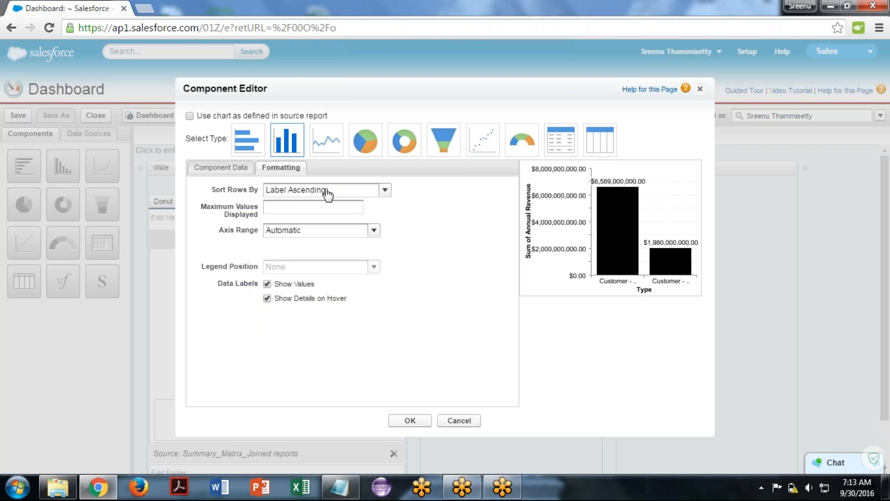
pyautogui.click(384, 194)
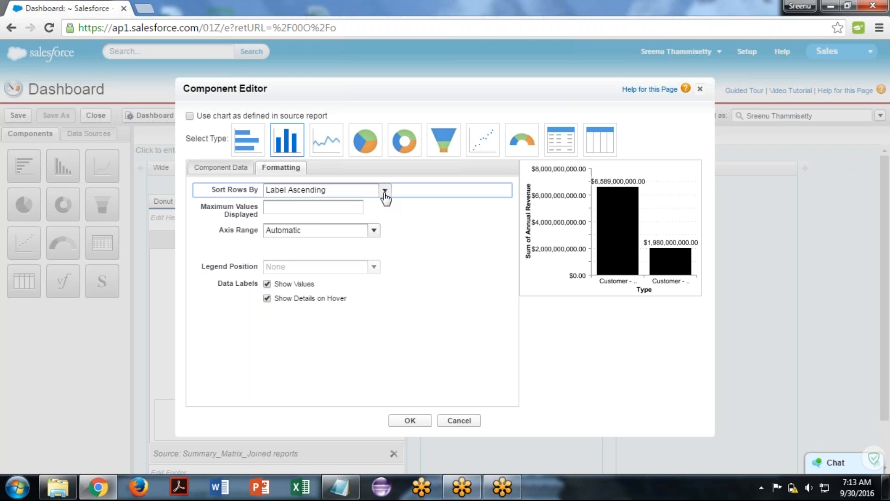
pyautogui.click(385, 194)
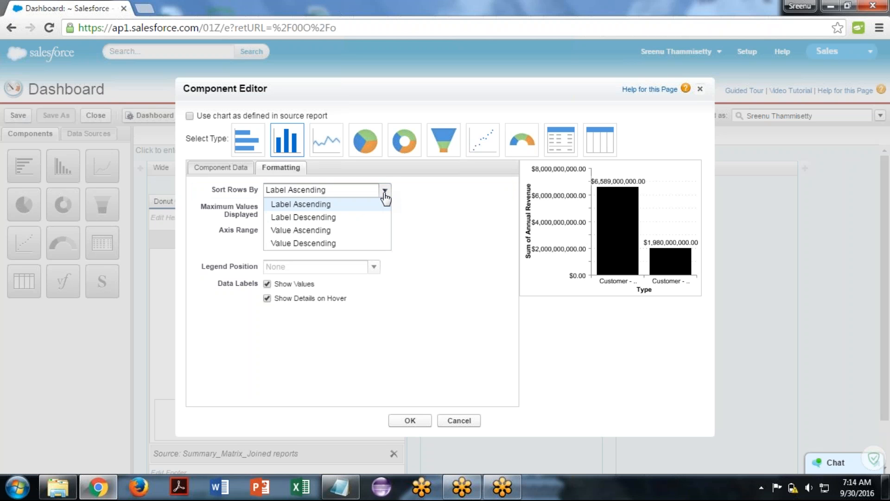
pyautogui.click(318, 230)
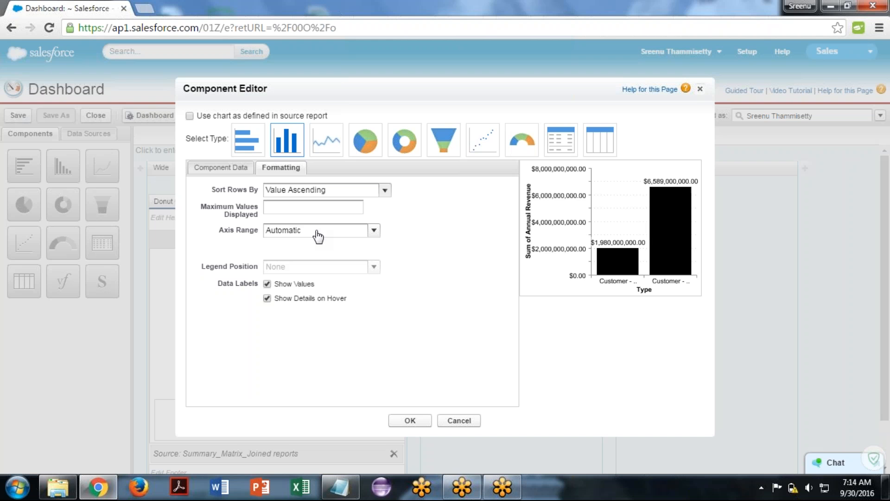
pyautogui.click(350, 191)
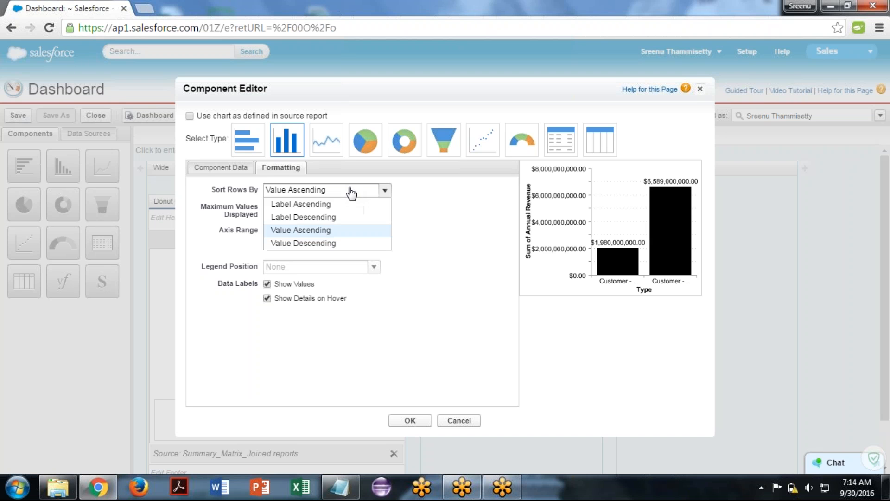
pyautogui.click(315, 243)
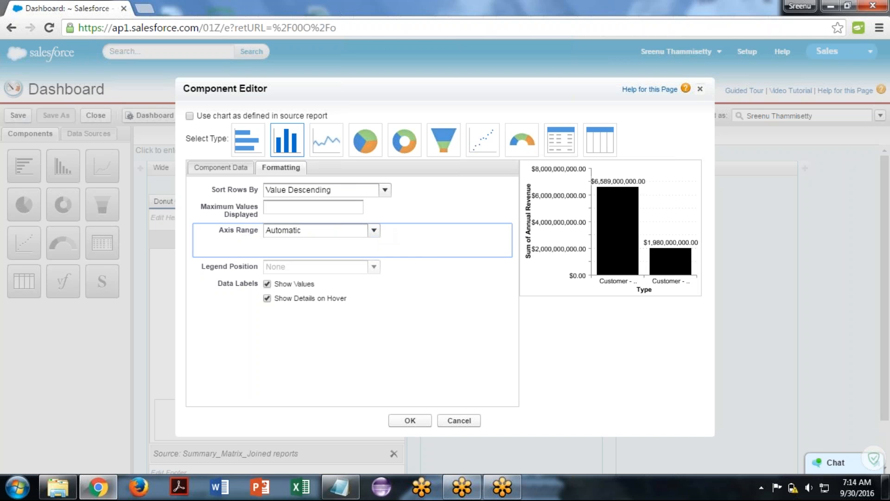
pyautogui.click(376, 229)
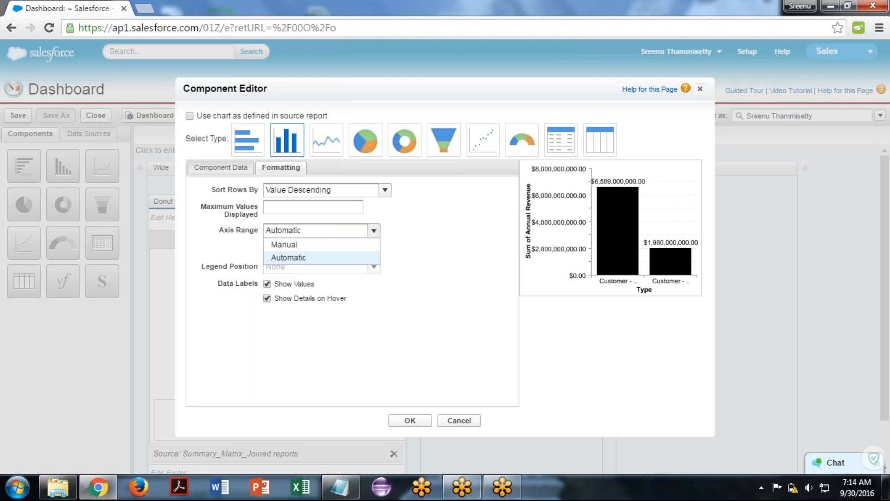
pyautogui.click(210, 244)
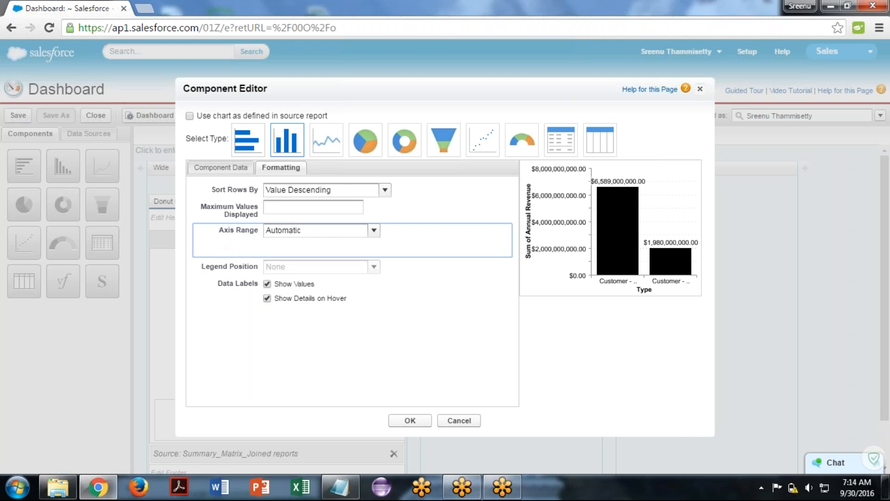
# Set the display units to Millions, preview the component as a table, and cancel the component edits
pyautogui.click(221, 168)
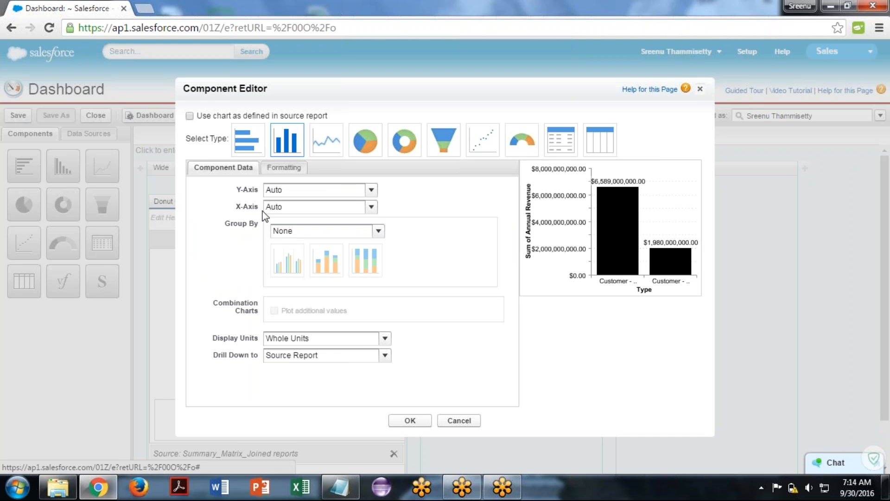
pyautogui.click(355, 347)
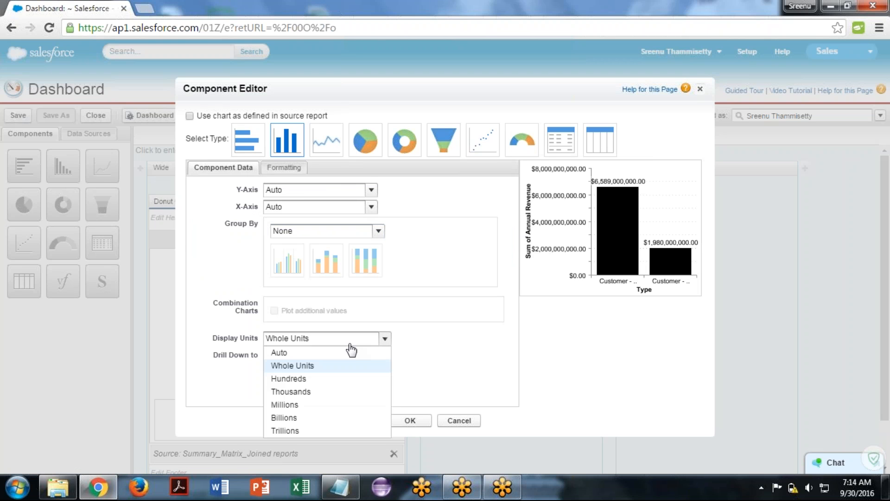
pyautogui.click(308, 409)
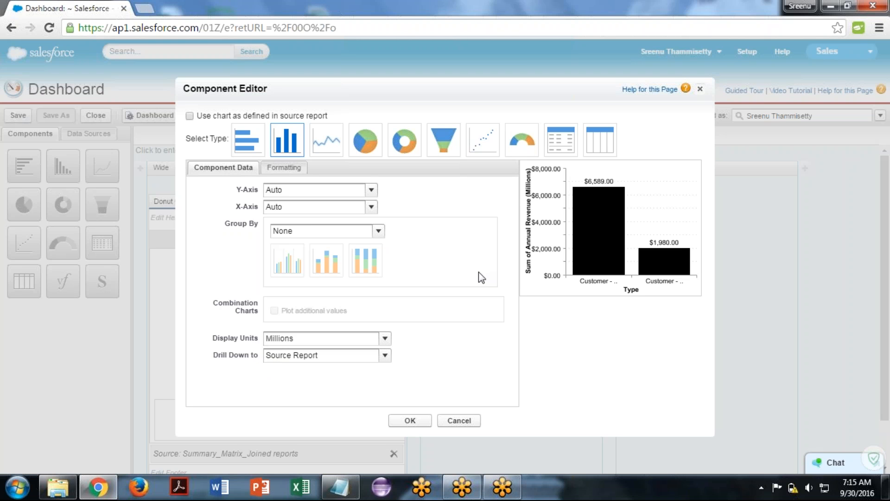
pyautogui.click(600, 144)
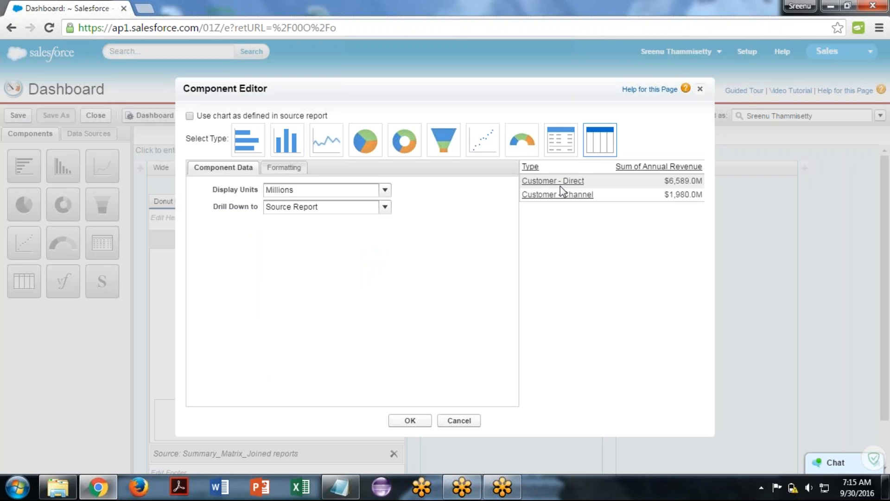
pyautogui.click(459, 421)
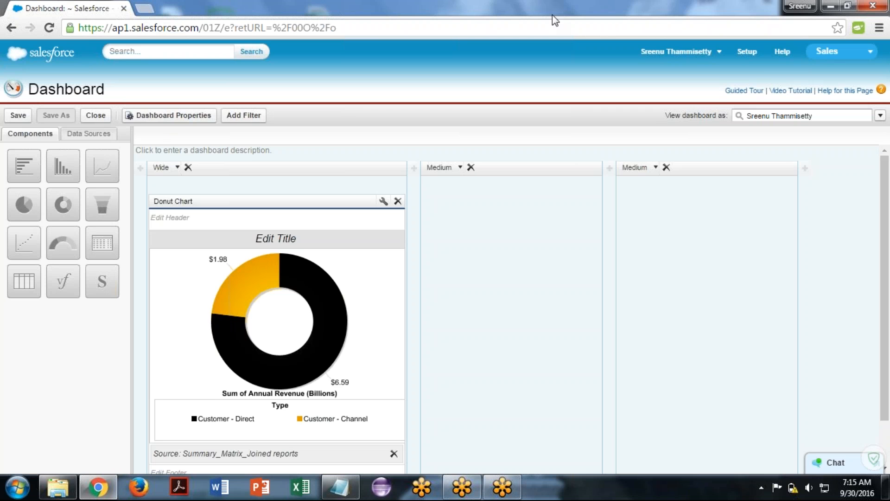
# Open Salesforce Setup in a new browser tab and go to the Reports & Dashboards page there
pyautogui.middleClick(747, 52)
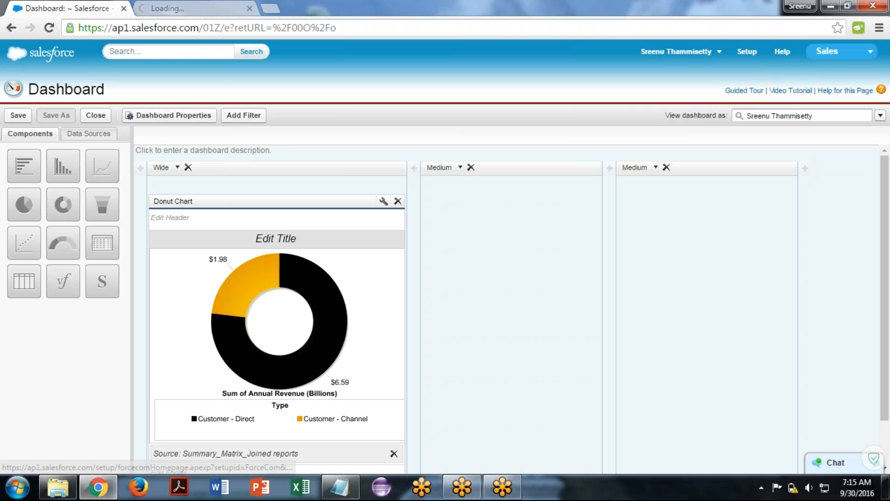
pyautogui.click(168, 5)
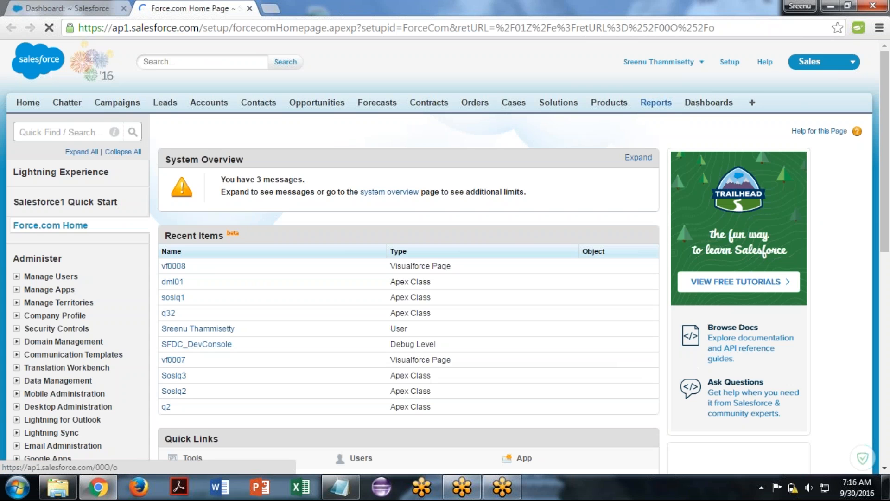
pyautogui.click(652, 106)
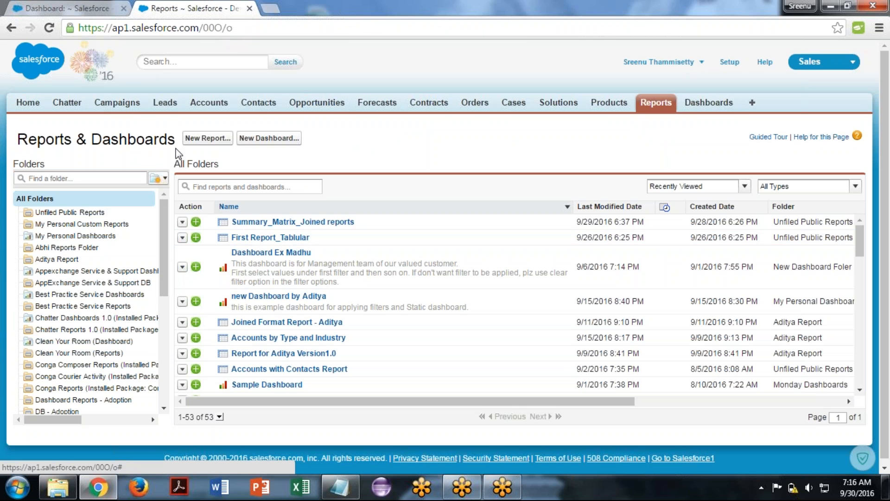
# Try to use the First Report_Tablular report as the source of a Table component in the dashboard's second column
pyautogui.click(85, 8)
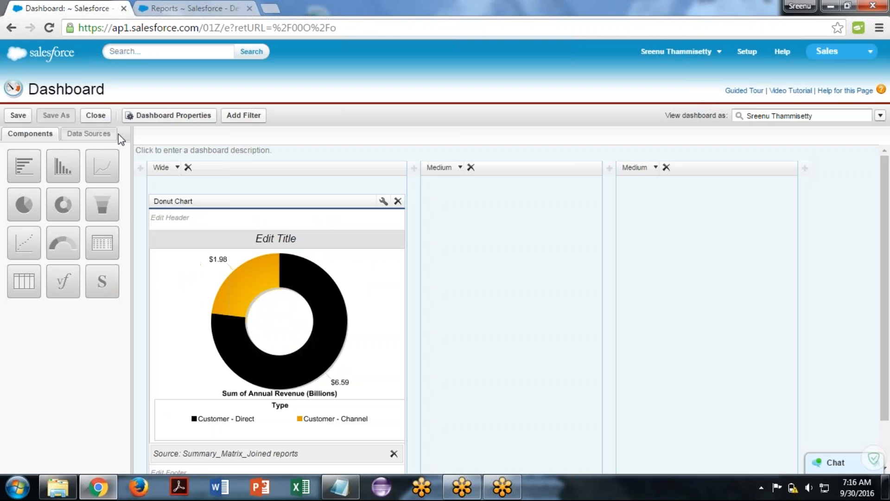
pyautogui.click(87, 135)
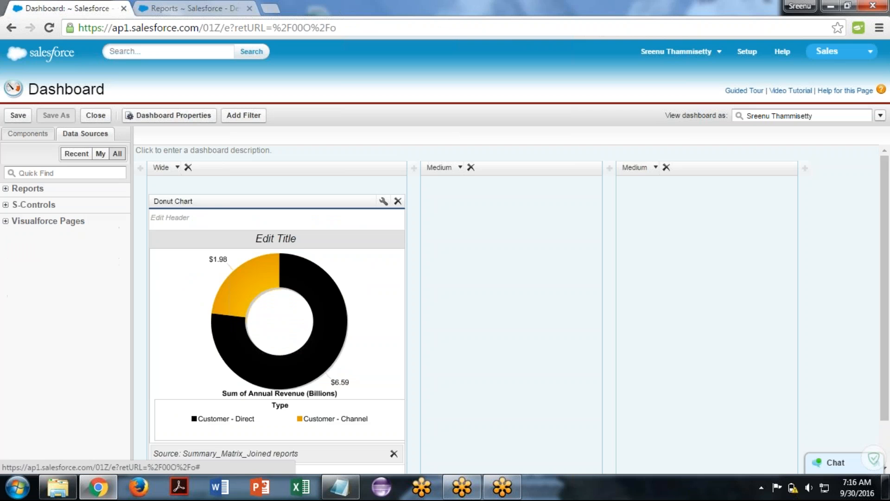
pyautogui.click(48, 174)
pyautogui.write('first')
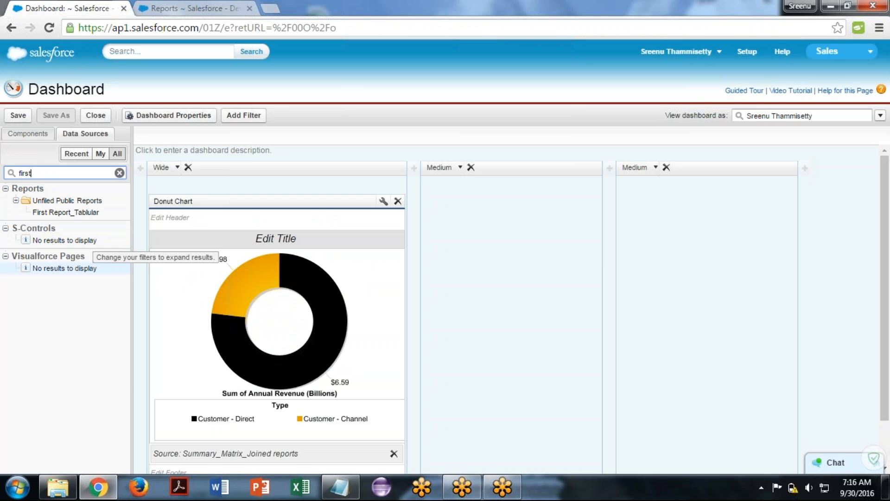
pyautogui.moveTo(77, 213); pyautogui.dragTo(457, 316)
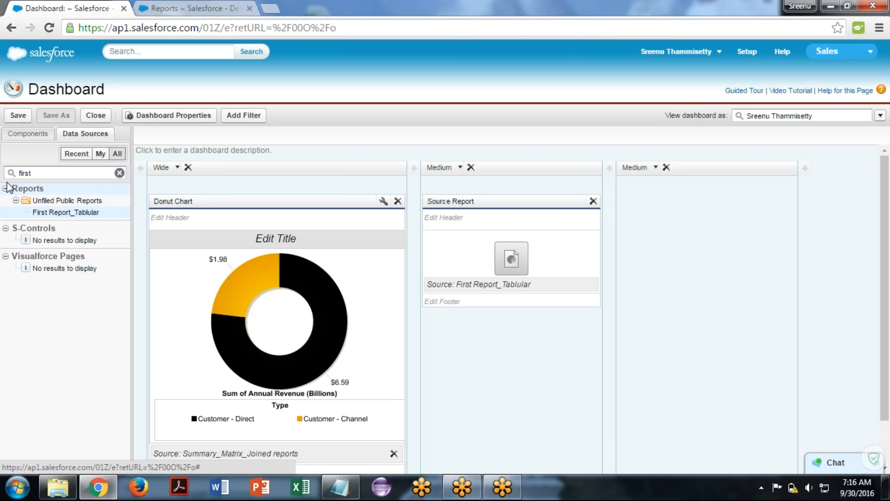
pyautogui.click(33, 135)
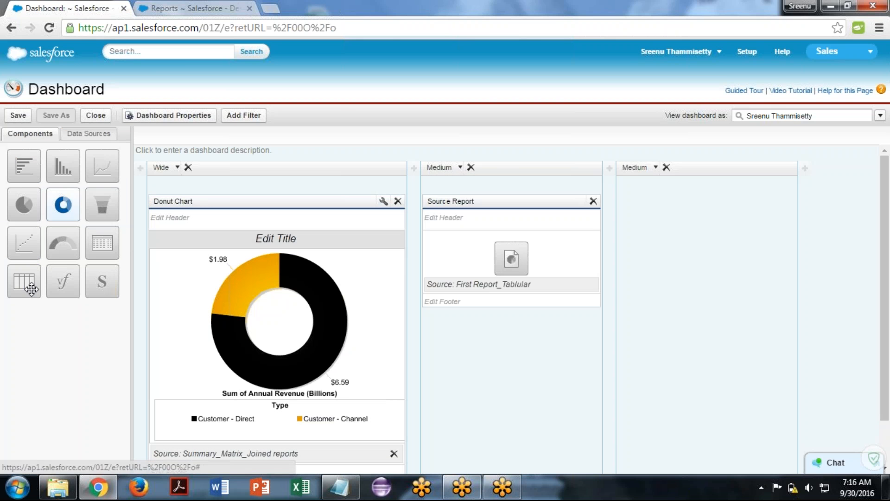
pyautogui.moveTo(24, 281); pyautogui.dragTo(563, 279)
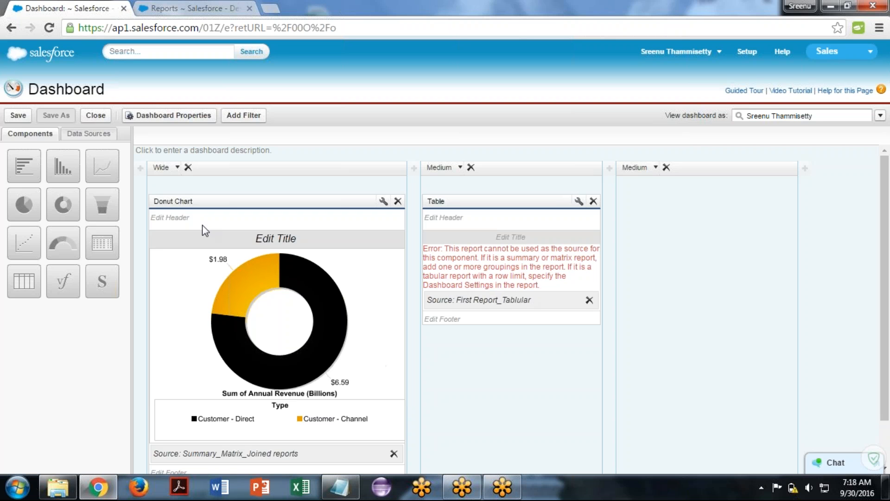
# Open the First Report_Tablular report from the Reports & Dashboards page for customization and look through its record preview
pyautogui.click(185, 8)
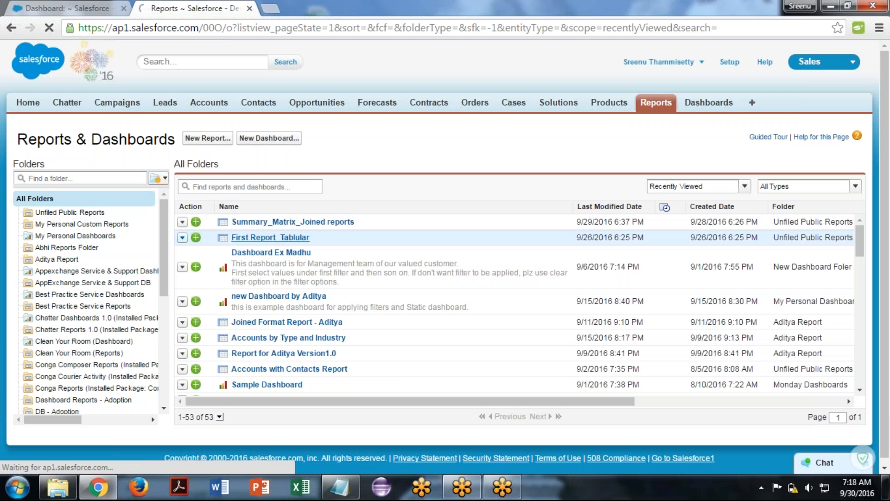
pyautogui.click(271, 236)
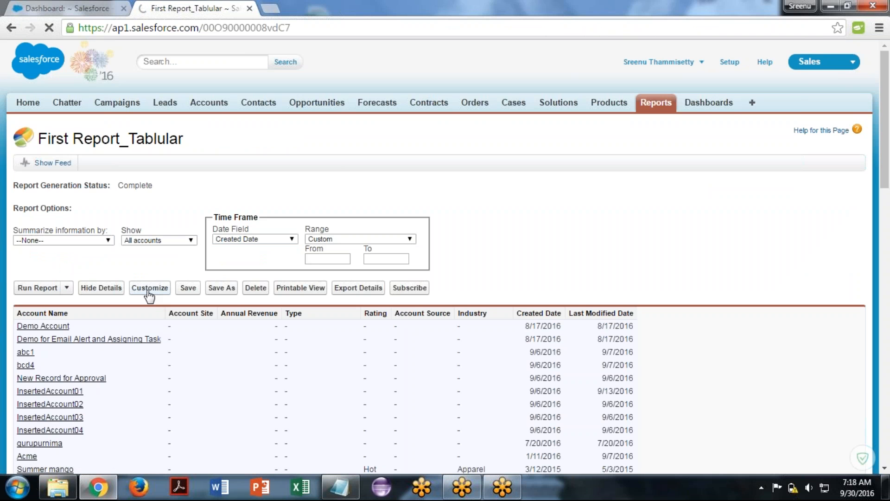
pyautogui.click(148, 289)
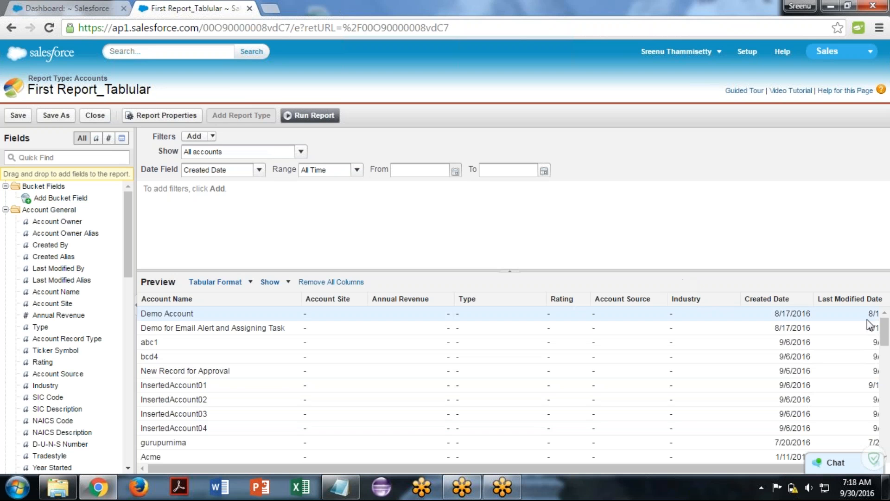
pyautogui.scroll(-10, 889, 380)
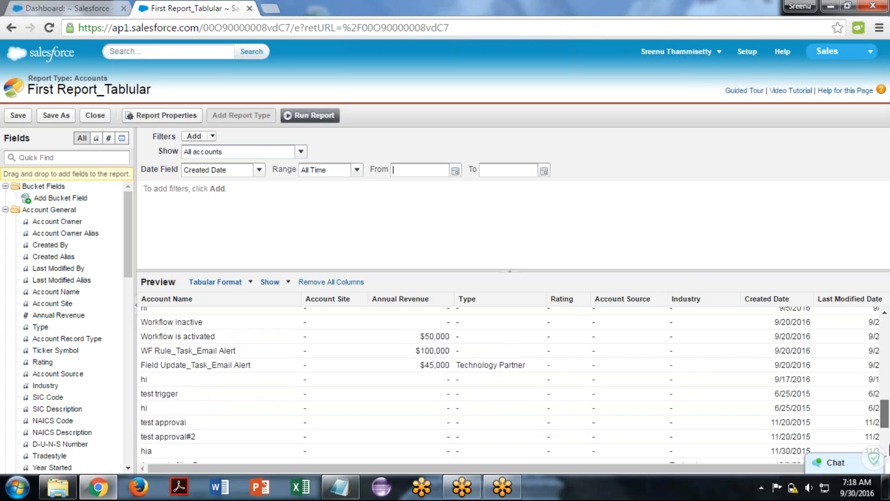
pyautogui.scroll(10, 885, 425)
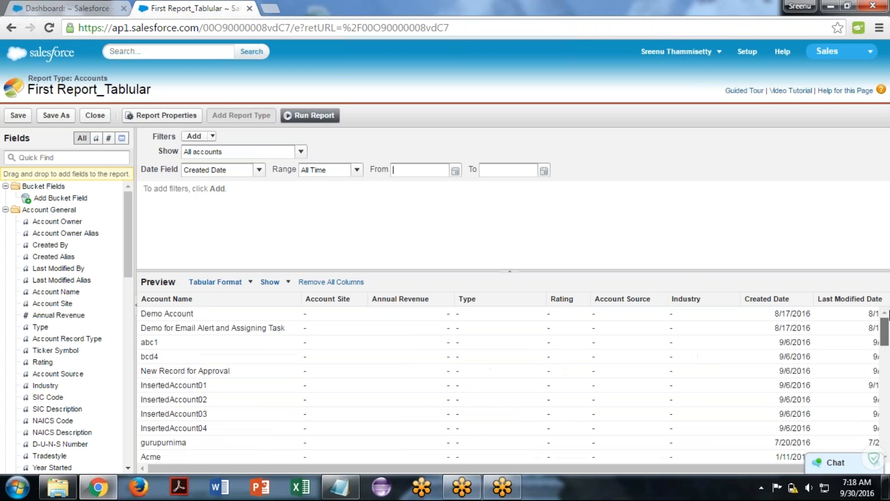
# Change the report to Summary format and group its records by Account Name
pyautogui.click(237, 285)
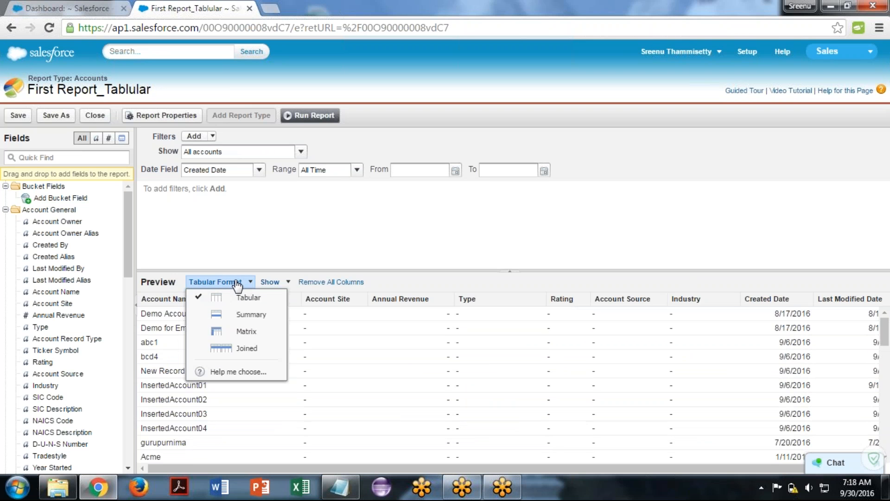
pyautogui.click(246, 318)
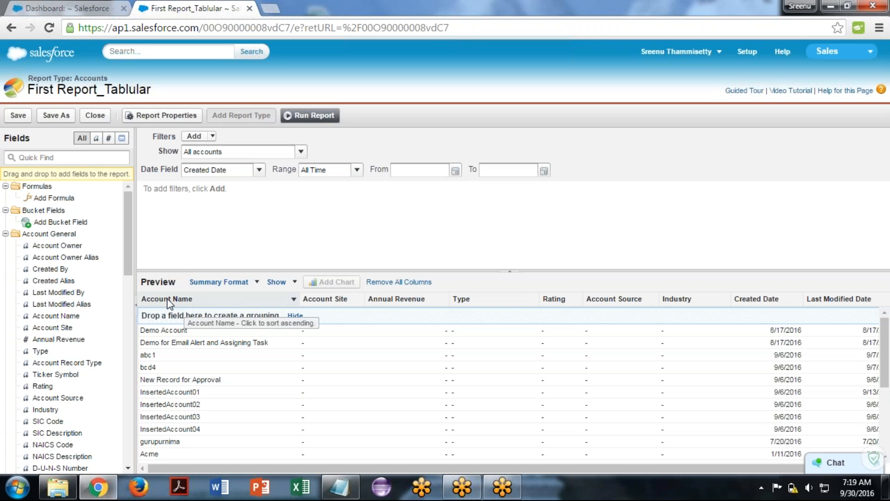
pyautogui.moveTo(168, 303); pyautogui.dragTo(177, 320)
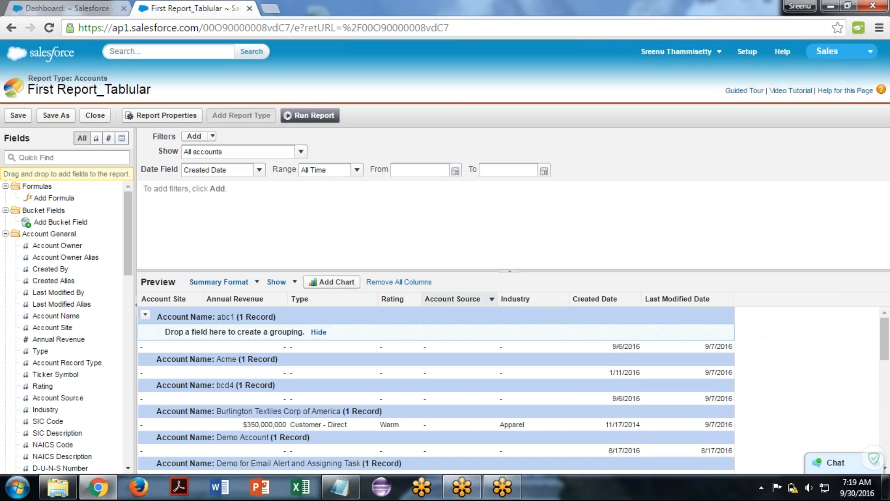
# Summarize the Annual Revenue column by Sum
pyautogui.click(282, 300)
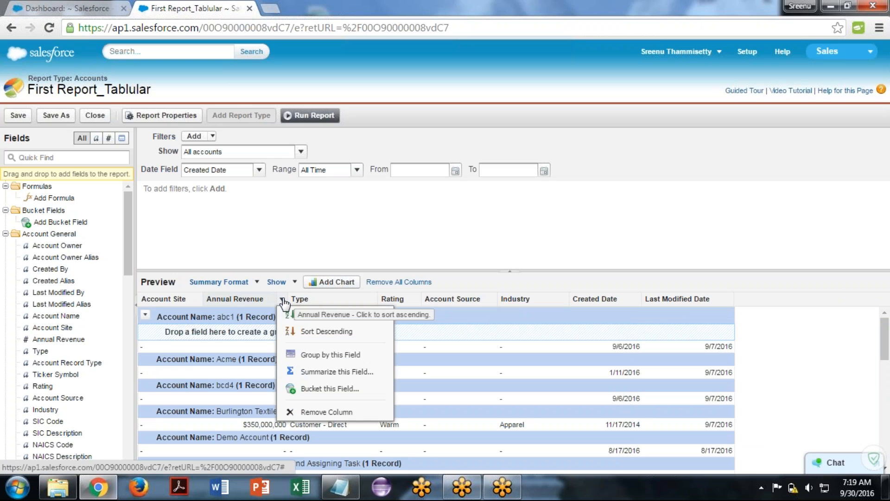
pyautogui.click(351, 373)
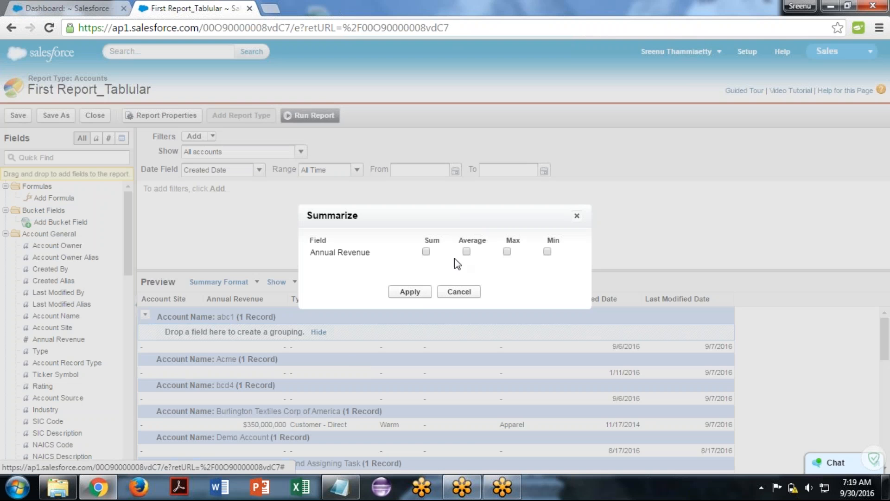
pyautogui.click(426, 251)
pyautogui.click(411, 291)
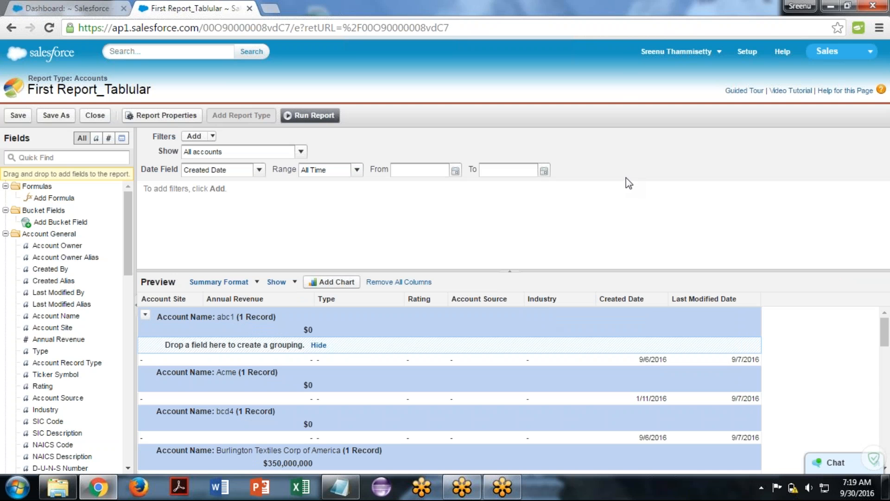
# Add a horizontal bar chart of Sum of Annual Revenue by Account Name to the report, with X-axis values shown
pyautogui.click(333, 292)
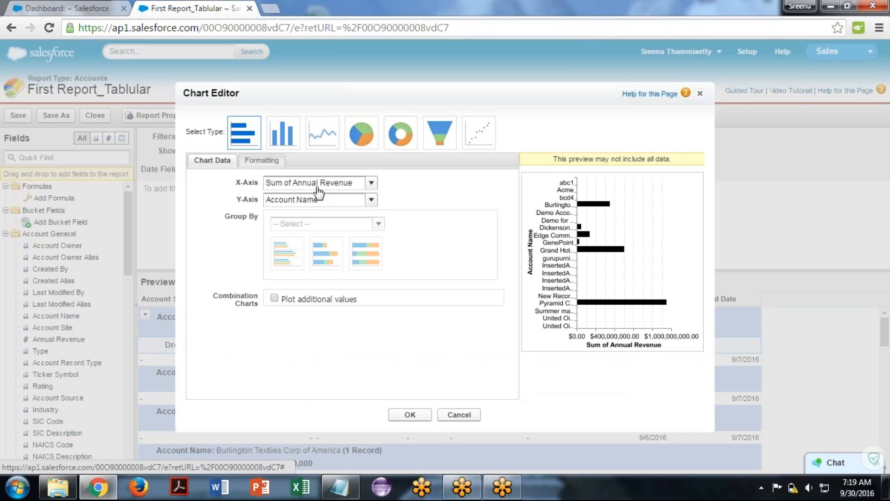
pyautogui.click(262, 161)
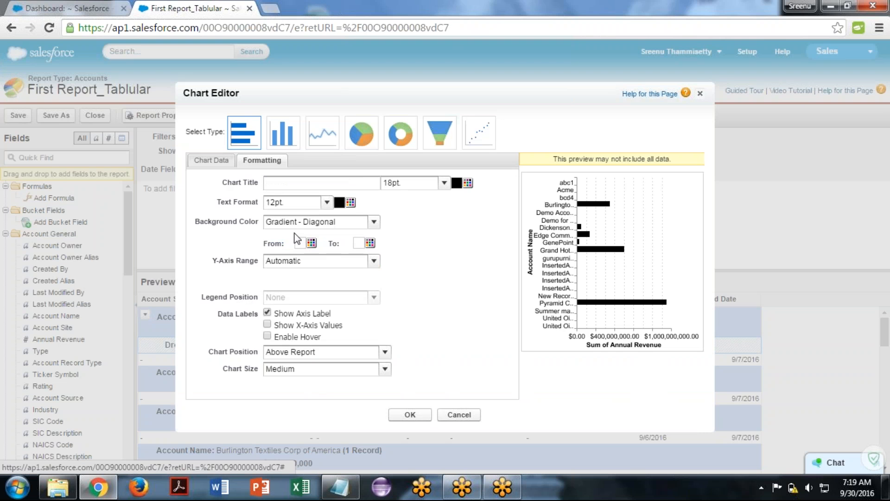
pyautogui.click(282, 325)
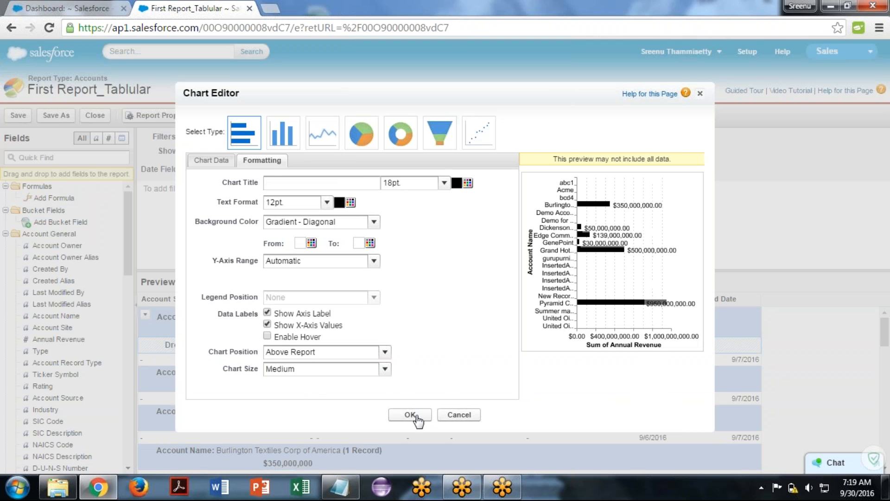
pyautogui.click(410, 415)
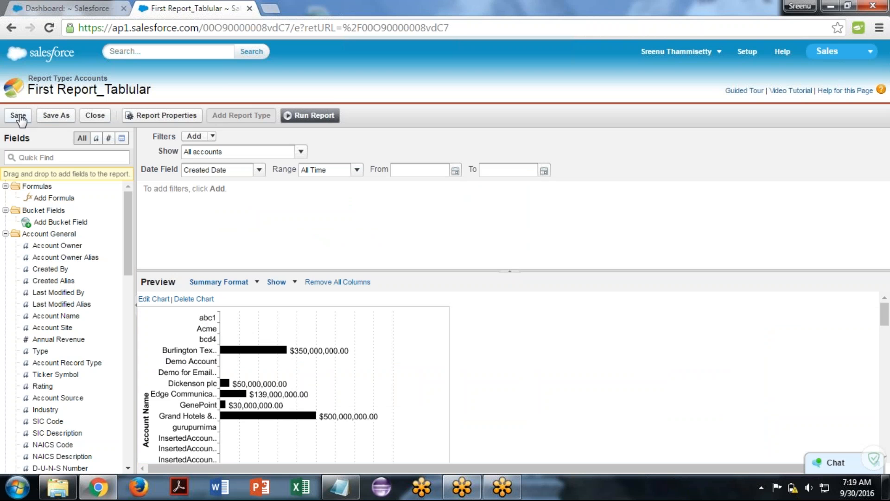
# Save the changes to the First Report_Tablular report and close it
pyautogui.click(20, 117)
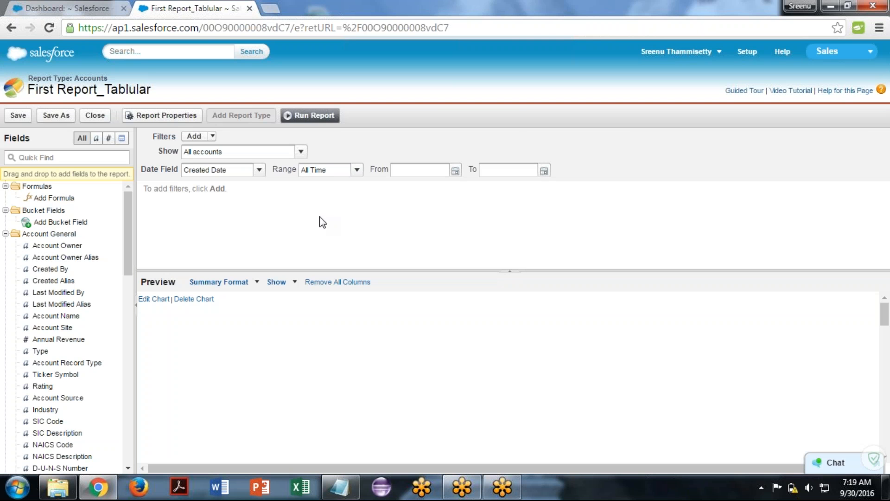
pyautogui.click(96, 117)
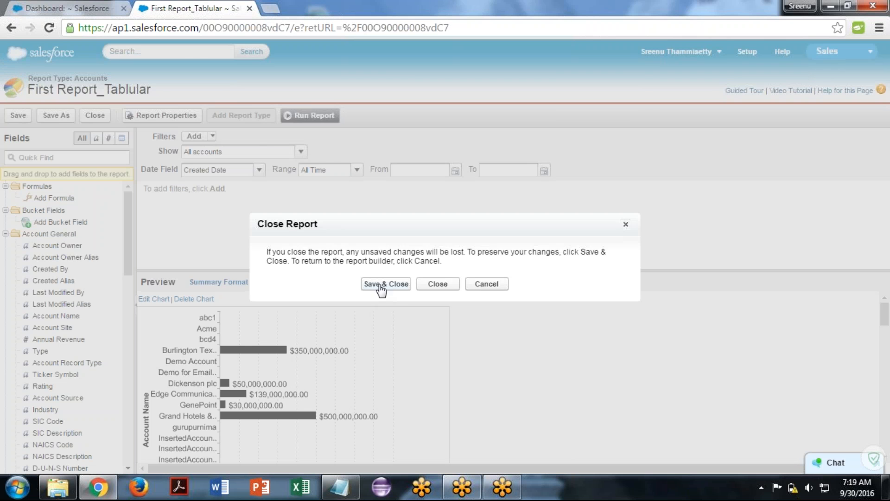
pyautogui.click(380, 285)
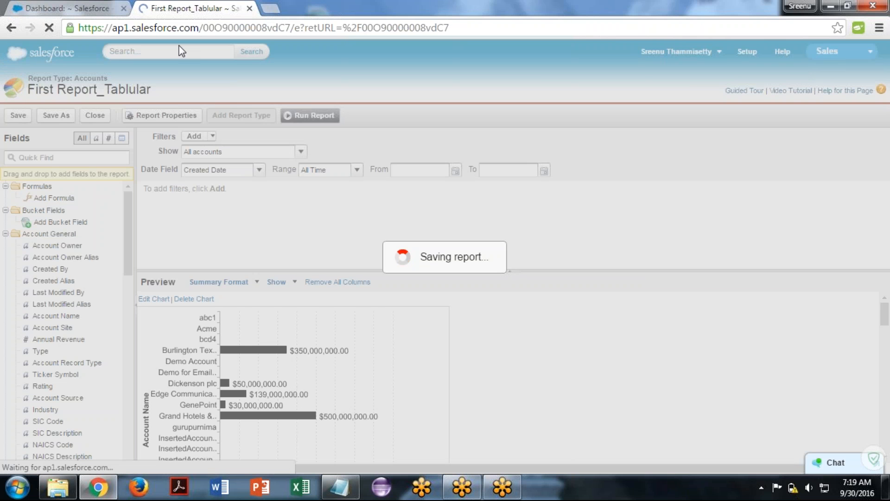
# Return to the dashboard being built, reload it, and set all three of its columns to Wide
pyautogui.click(64, 4)
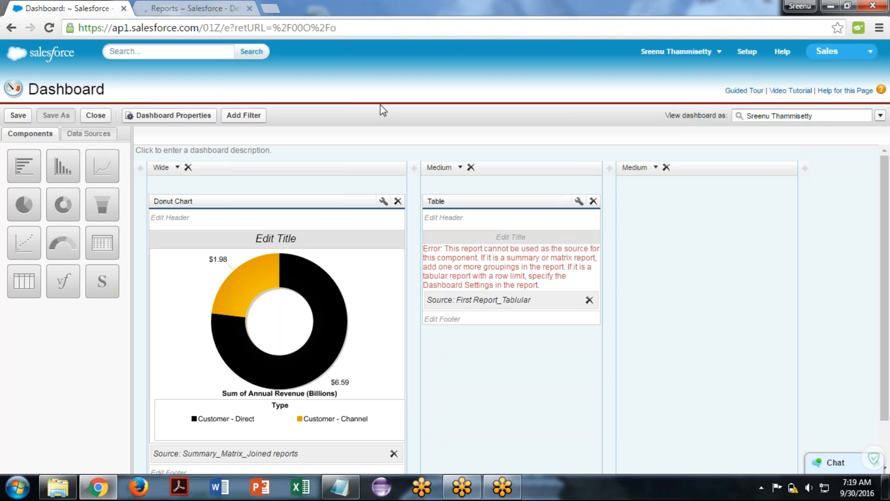
pyautogui.click(50, 29)
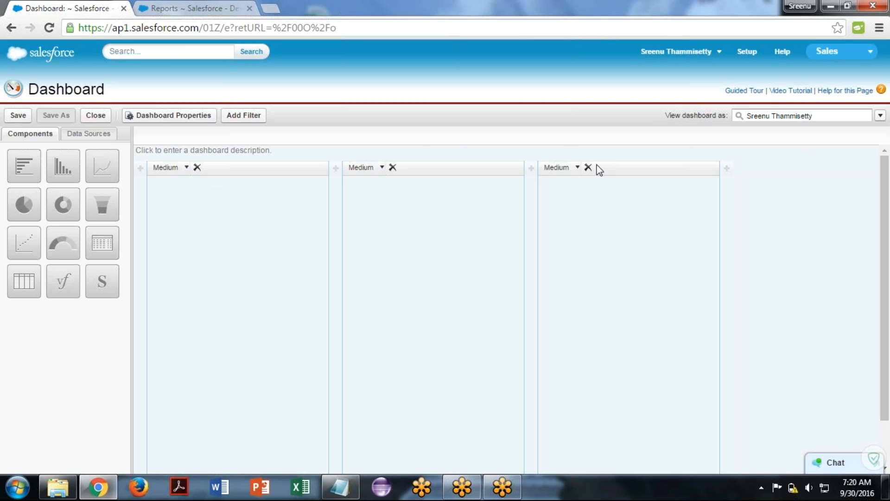
pyautogui.click(566, 168)
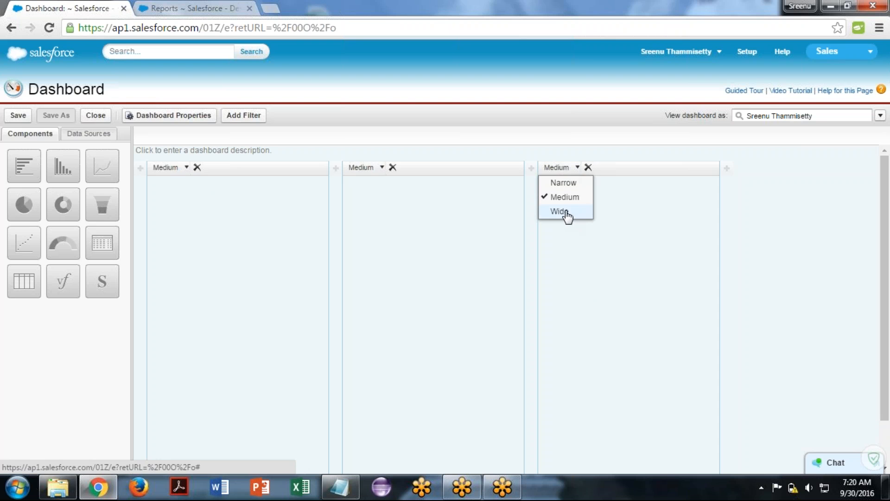
pyautogui.click(567, 215)
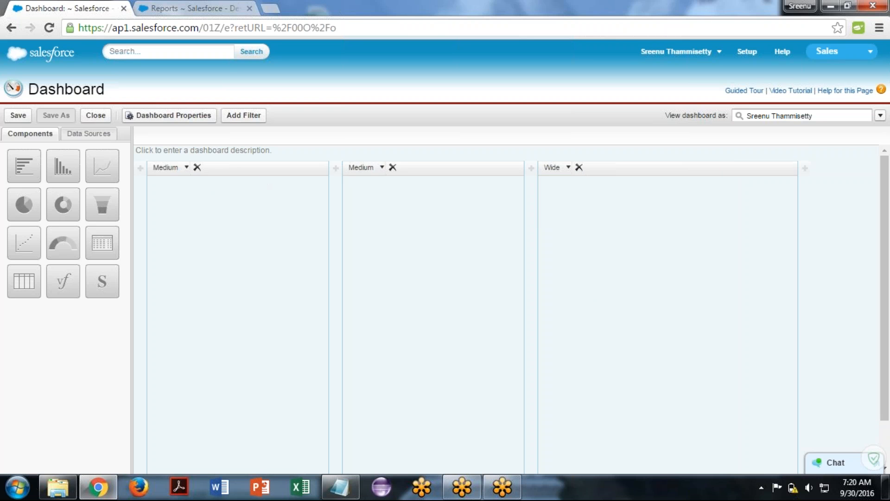
pyautogui.click(364, 170)
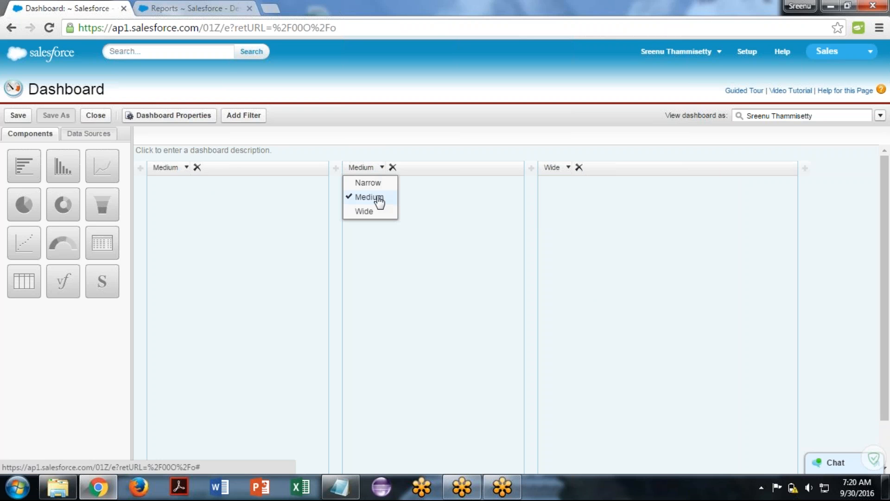
pyautogui.click(365, 211)
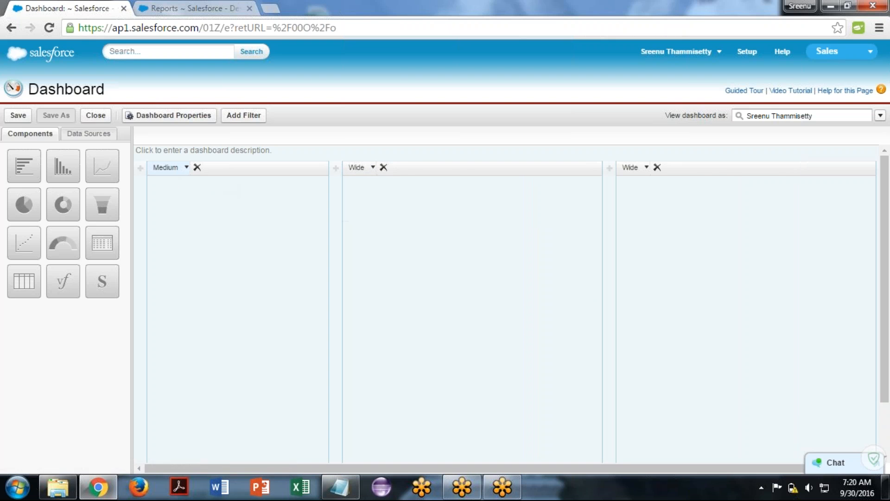
pyautogui.click(167, 167)
pyautogui.click(167, 211)
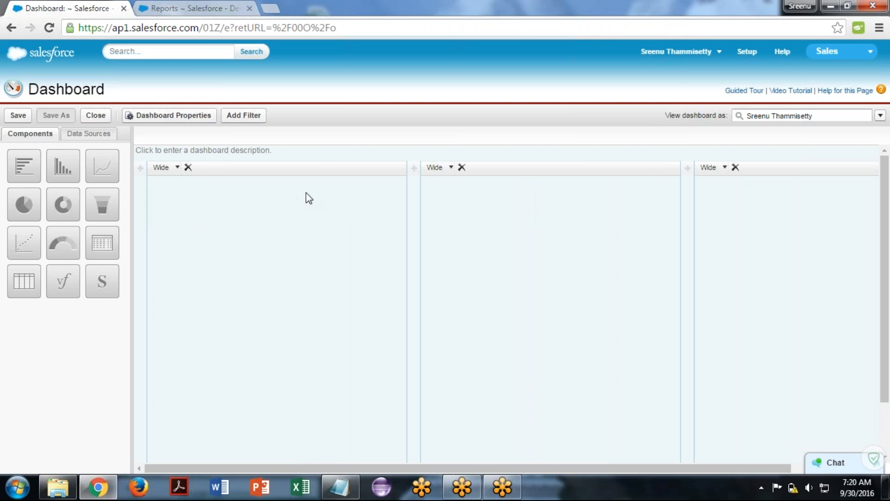
# Add a table component to the dashboard's first column and use the First Report_Tablular report as its data source
pyautogui.moveTo(24, 280); pyautogui.dragTo(259, 234)
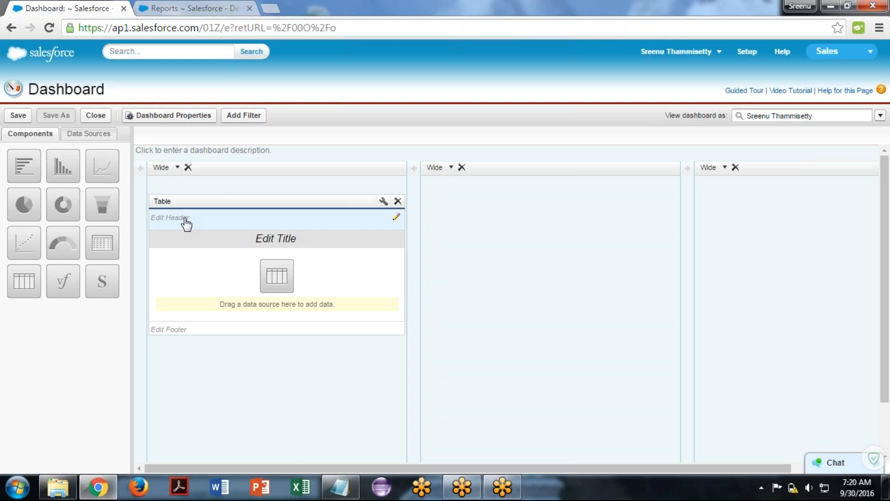
pyautogui.click(88, 133)
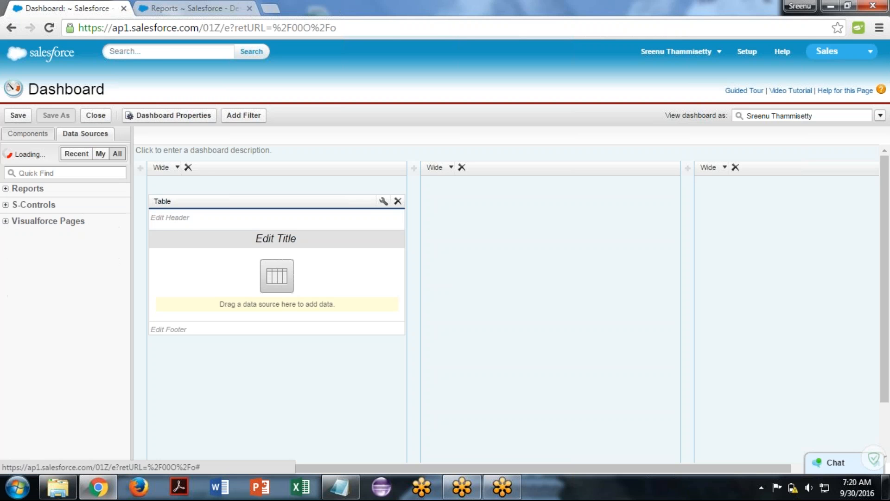
pyautogui.click(41, 172)
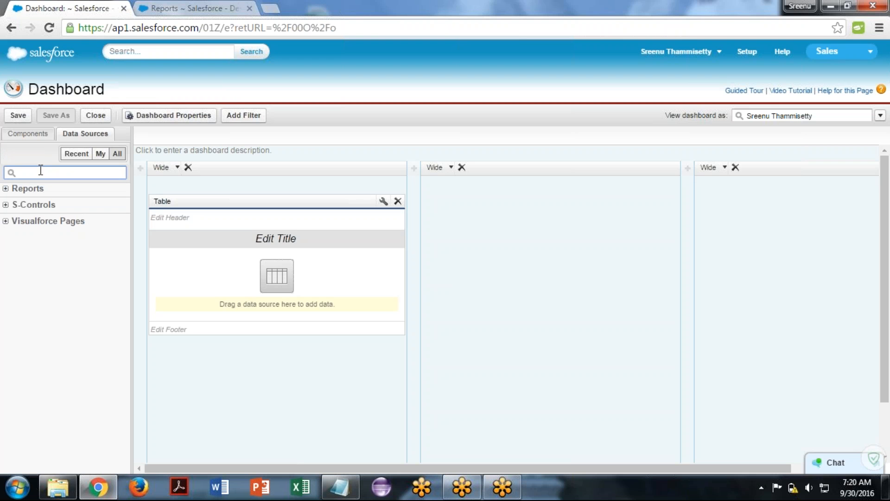
pyautogui.write('firs')
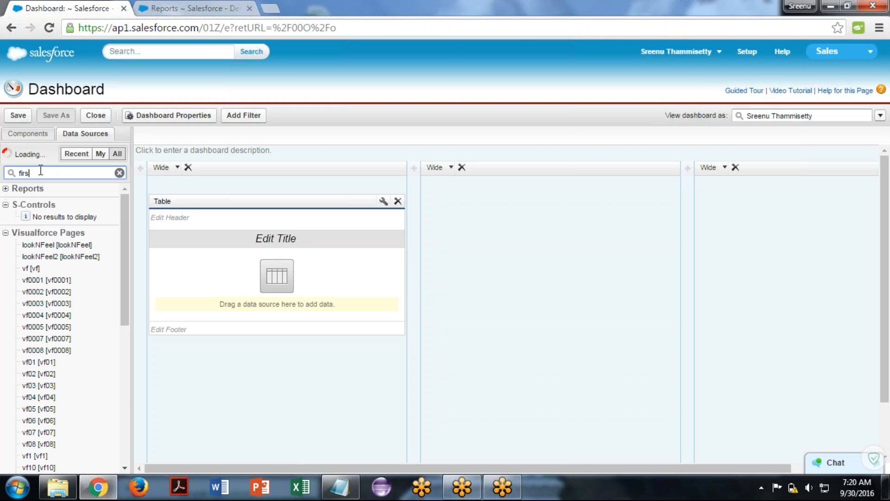
pyautogui.write('t')
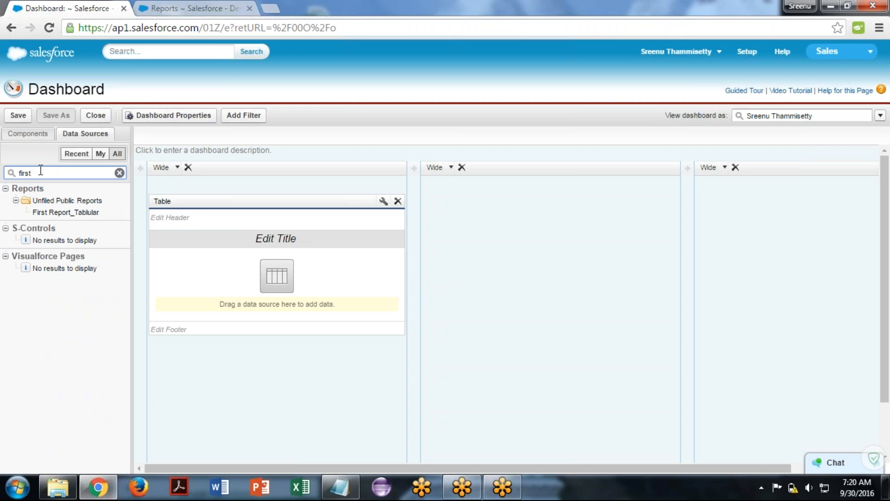
pyautogui.moveTo(65, 212); pyautogui.dragTo(224, 248)
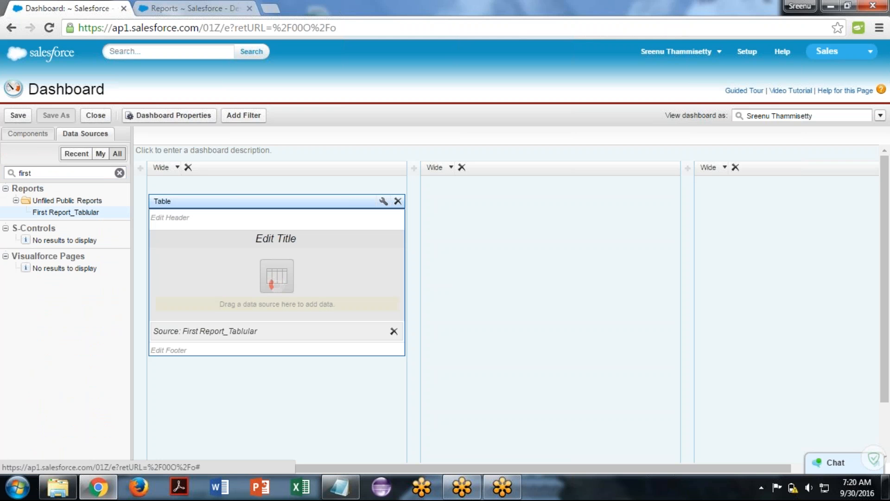
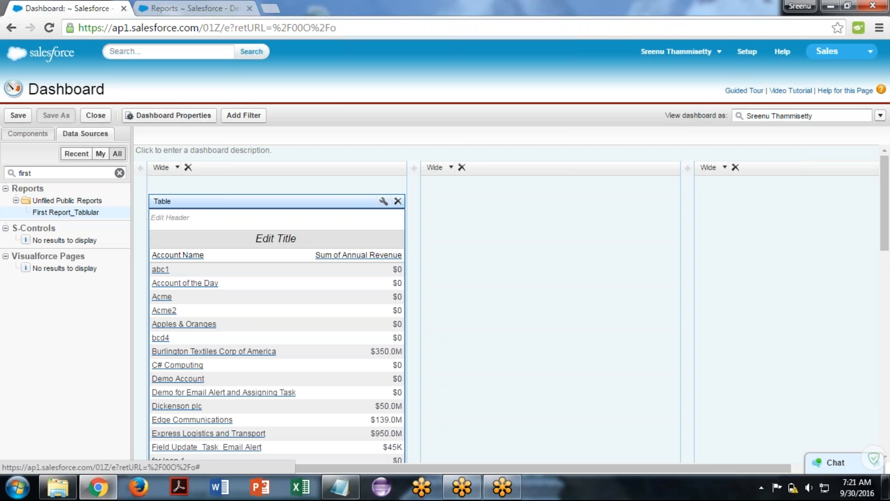
# Set the table component's header to "Accounts with Annual Revenue details"
pyautogui.click(213, 222)
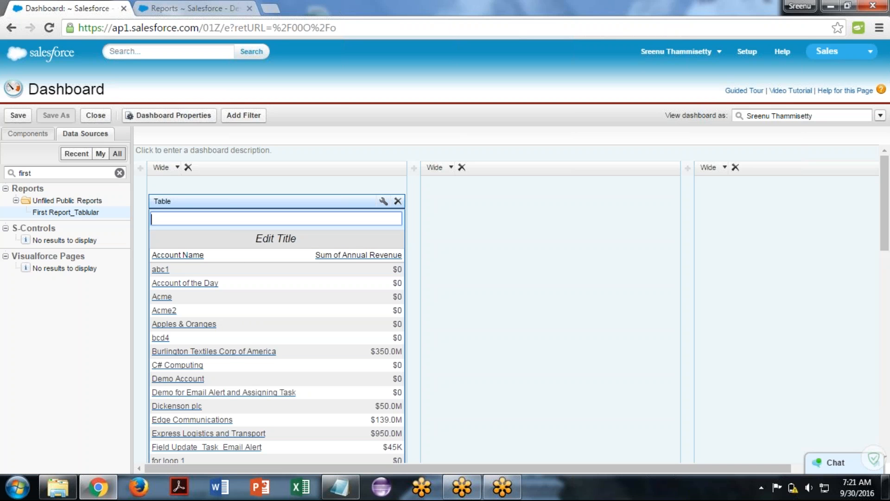
pyautogui.write('Account')
pyautogui.write('s ')
pyautogui.write('wil')
pyautogui.write('th A')
pyautogui.write('nnual ')
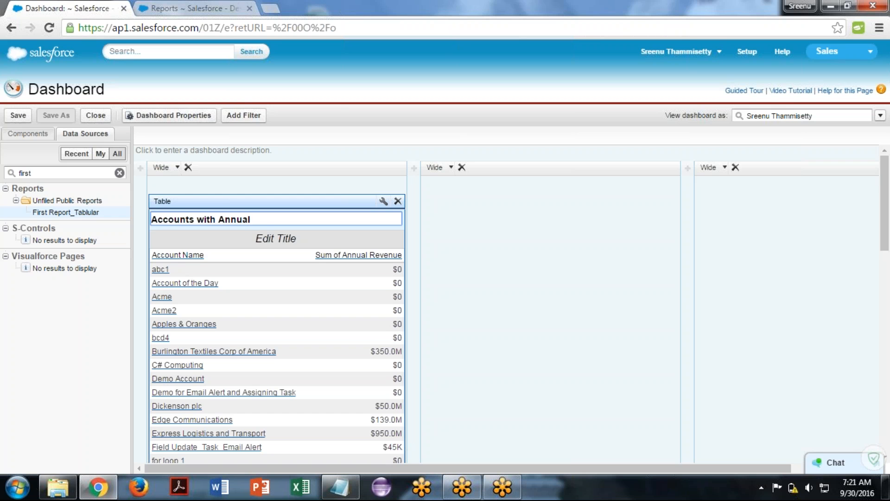
pyautogui.write('Revenue details')
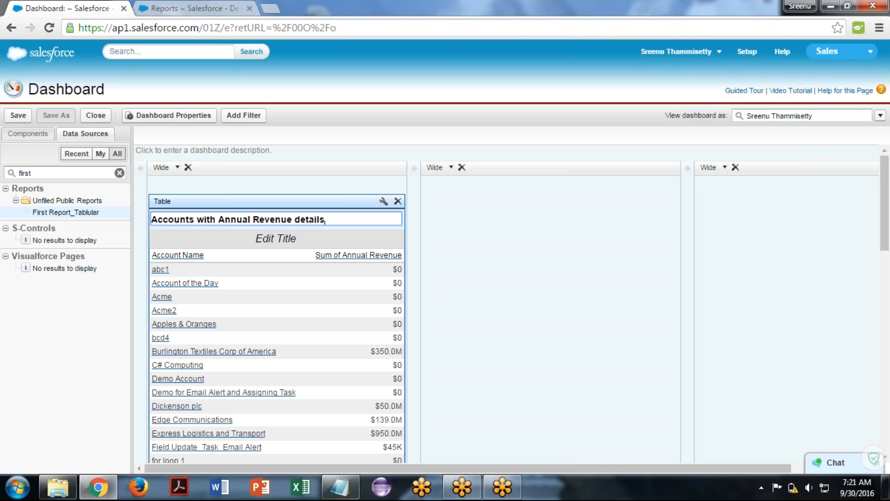
# Set the table component's title to "All Time Data"
pyautogui.click(257, 239)
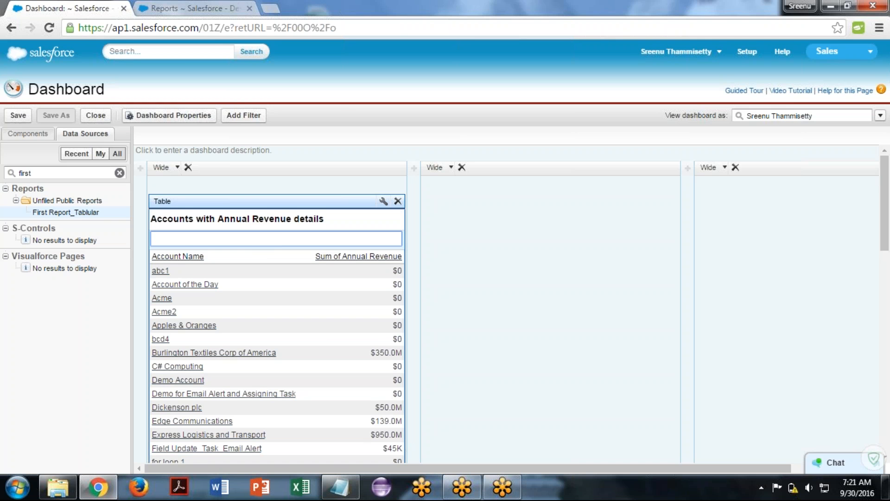
pyautogui.write('All')
pyautogui.write('Time Data')
pyautogui.click(535, 289)
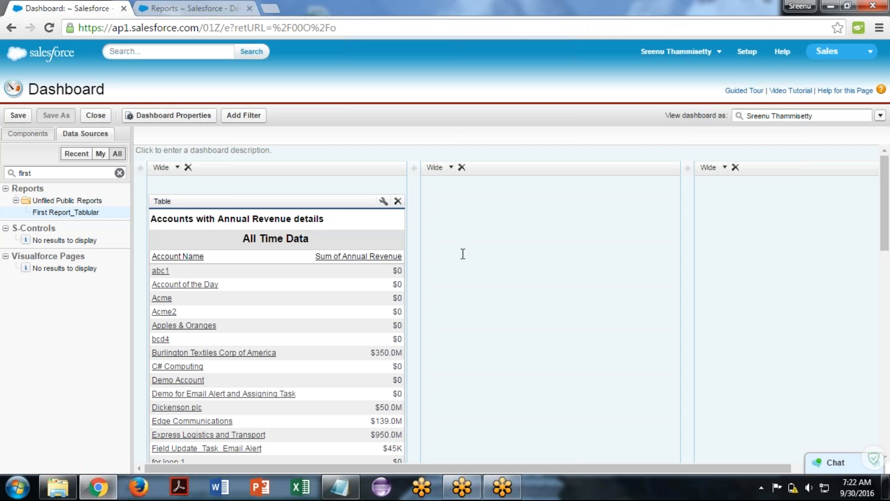
pyautogui.moveTo(462, 252); pyautogui.dragTo(387, 207)
pyautogui.click(498, 280)
# Open the table component's column customization and examine the fields offered for Column 3
pyautogui.click(383, 201)
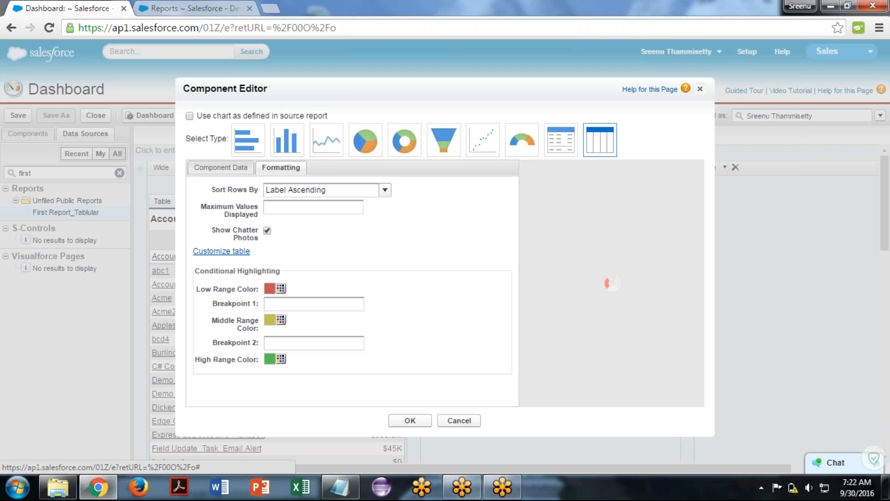
pyautogui.click(206, 253)
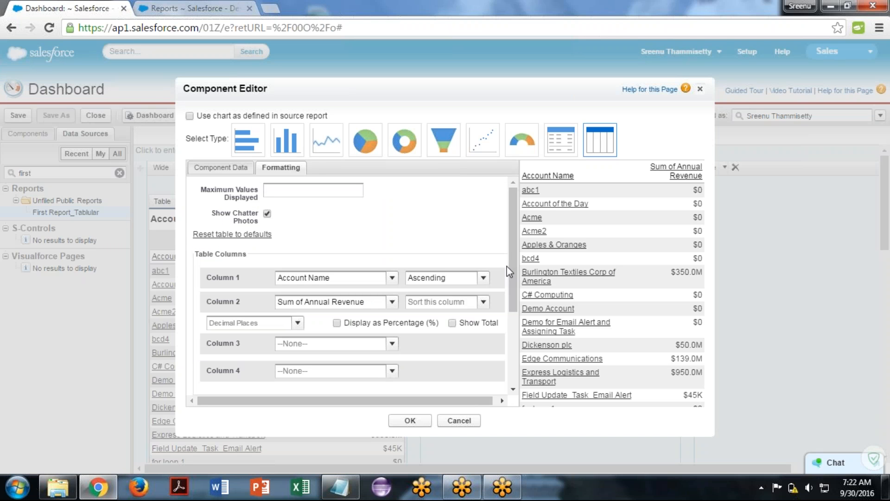
pyautogui.moveTo(512, 259); pyautogui.dragTo(513, 297)
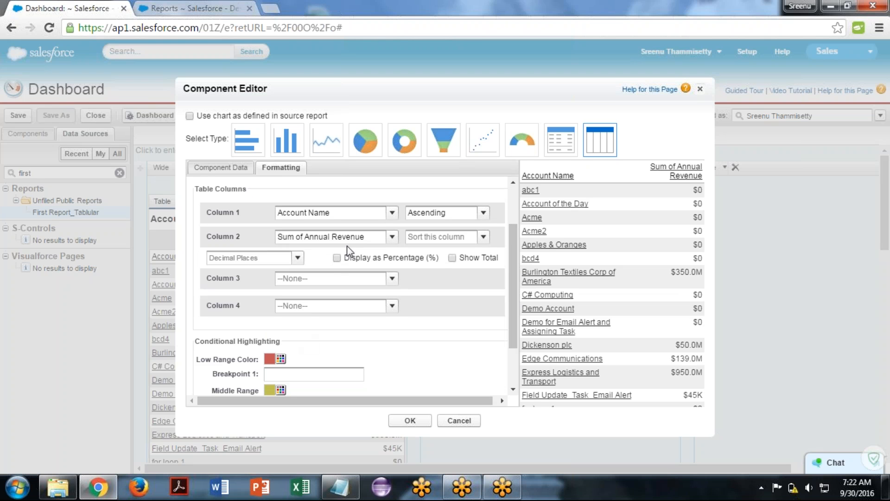
pyautogui.click(392, 279)
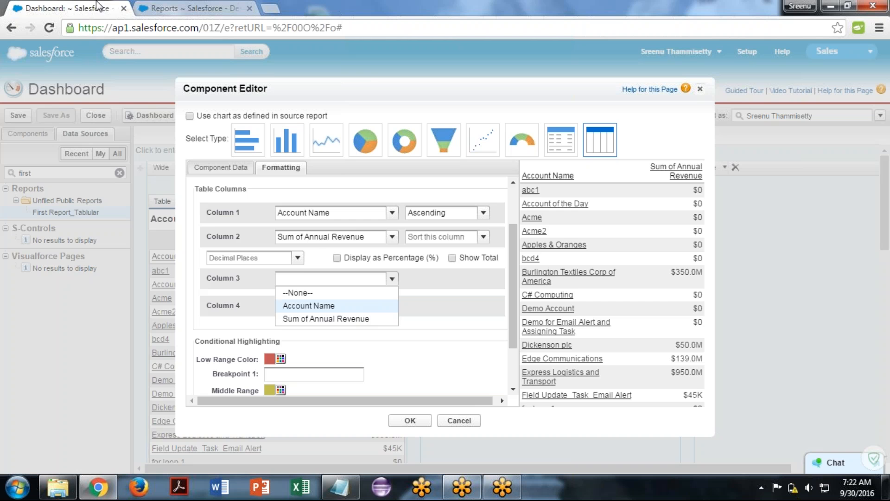
# Open the First Report_Tablular report for editing and compare its columns with the fields offered for the component's Column 3
pyautogui.click(221, 6)
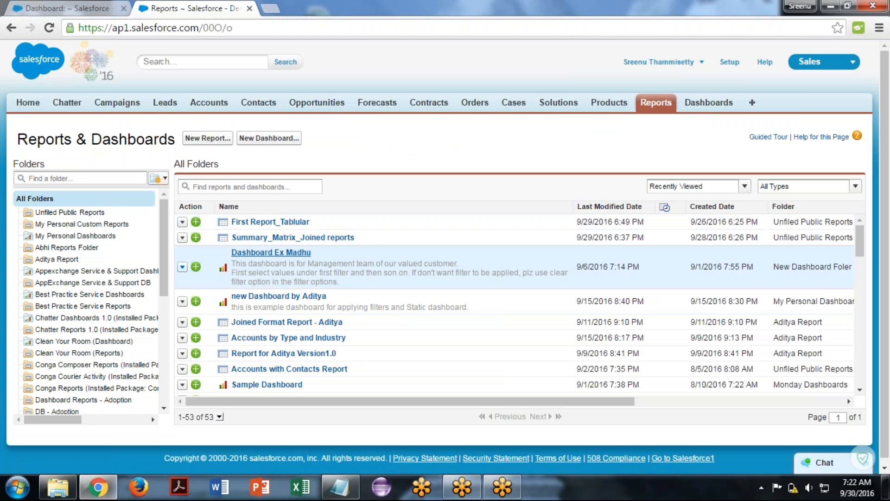
pyautogui.click(182, 222)
pyautogui.click(200, 237)
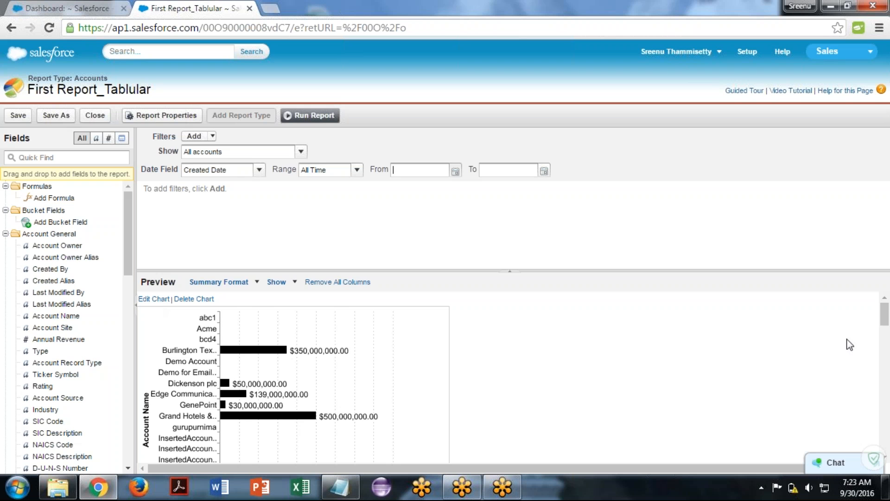
pyautogui.moveTo(885, 317); pyautogui.dragTo(886, 350)
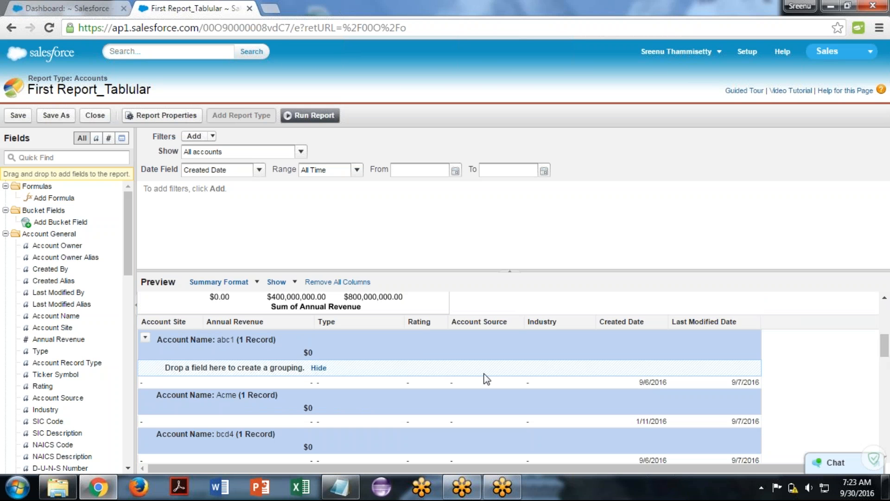
pyautogui.click(72, 6)
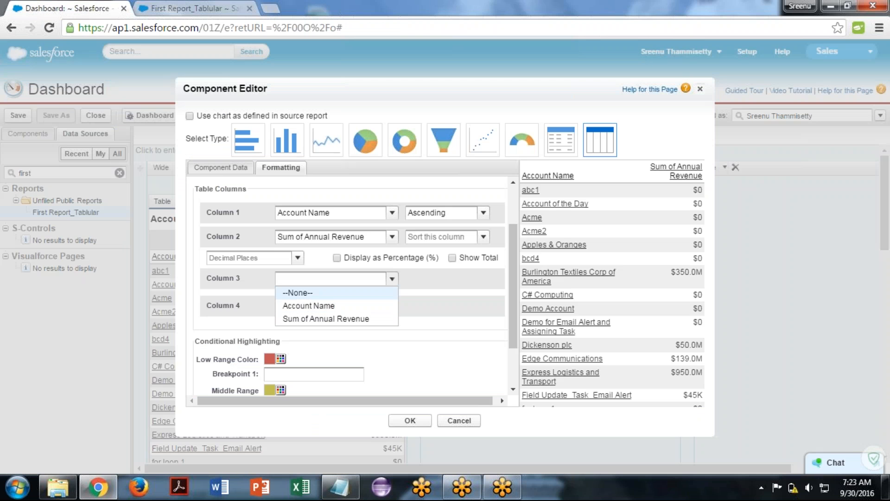
# Add Type as a second grouping level under Account Name in First Report_Tablular and save the report
pyautogui.click(210, 6)
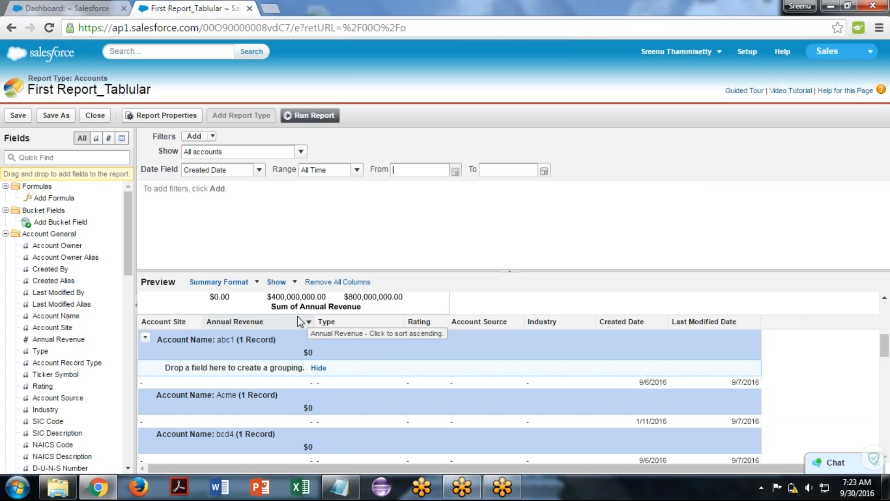
pyautogui.moveTo(353, 324); pyautogui.dragTo(250, 369)
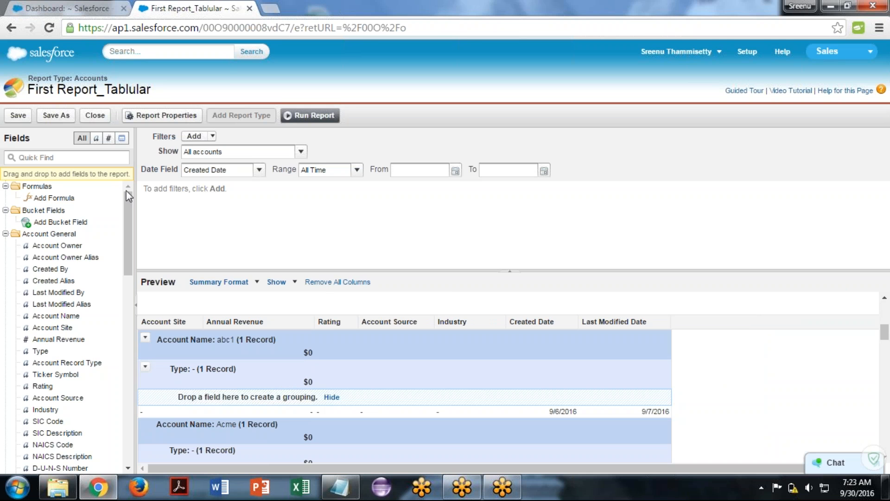
pyautogui.click(18, 116)
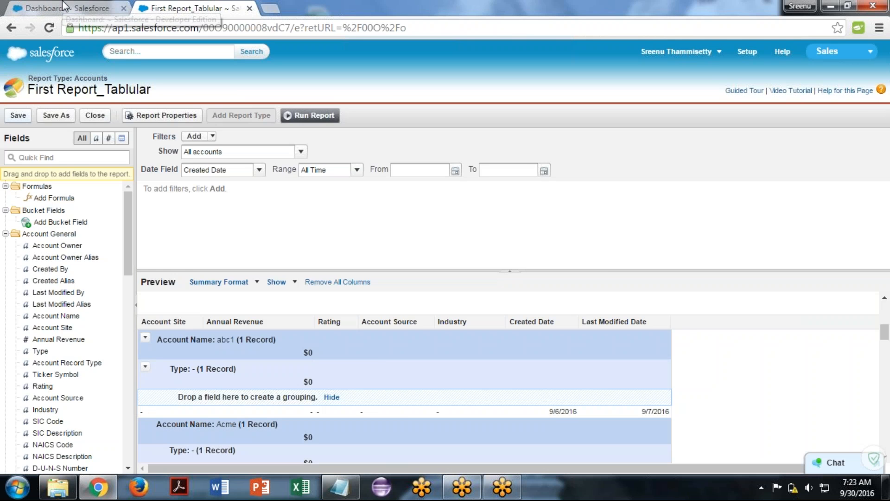
# Return to the dashboard and cancel the table component's open edits
pyautogui.hotkey('ctrl', 'shift', 'Tab')
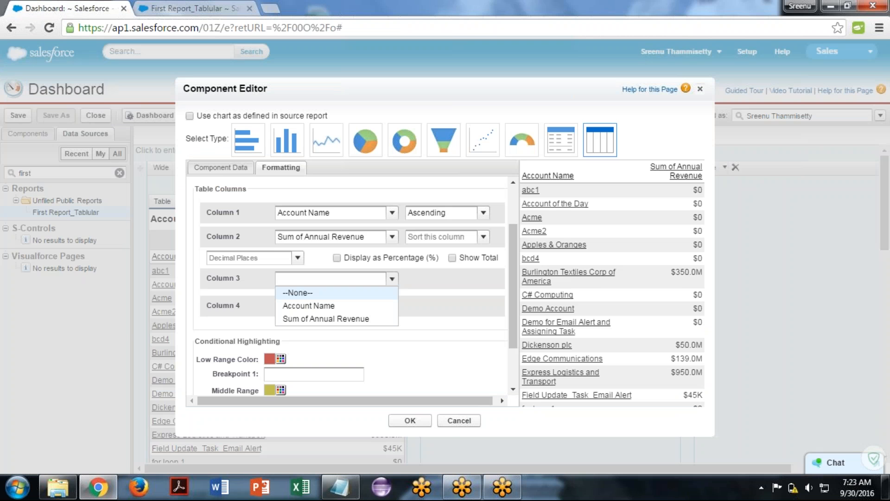
pyautogui.click(459, 420)
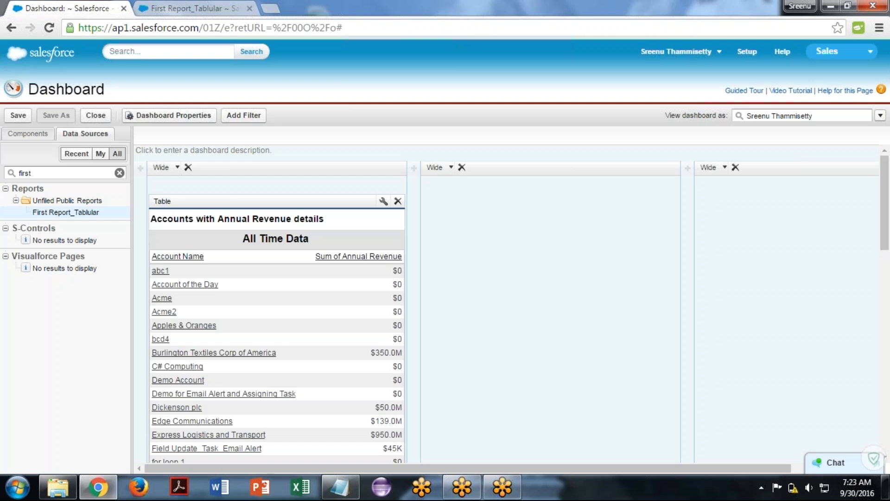
# Save the dashboard with the title "Dashboard Creation" in the My Personal Dashboards folder
pyautogui.click(17, 115)
pyautogui.click(425, 216)
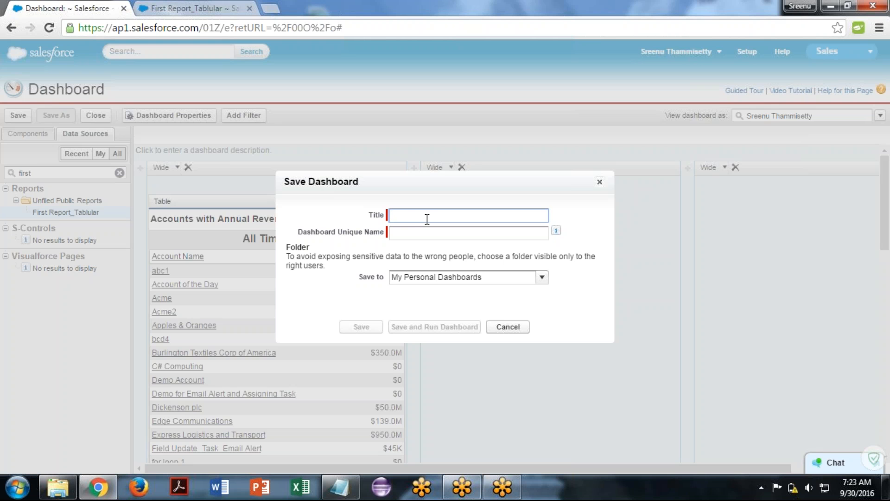
pyautogui.write('Dash')
pyautogui.write('boar')
pyautogui.write('d')
pyautogui.write(' &')
pyautogui.press('BackSpace')
pyautogui.press('BackSpace')
pyautogui.write('Creation')
pyautogui.press('Tab')
pyautogui.press('Tab')
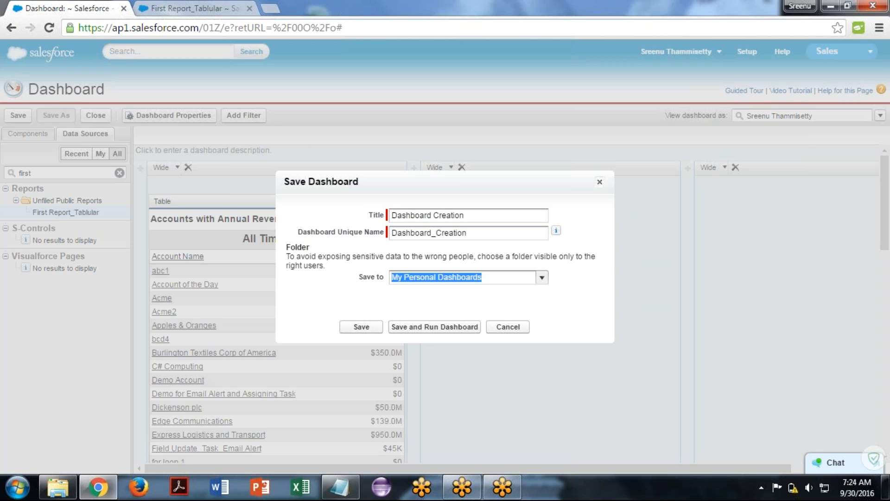
pyautogui.click(542, 278)
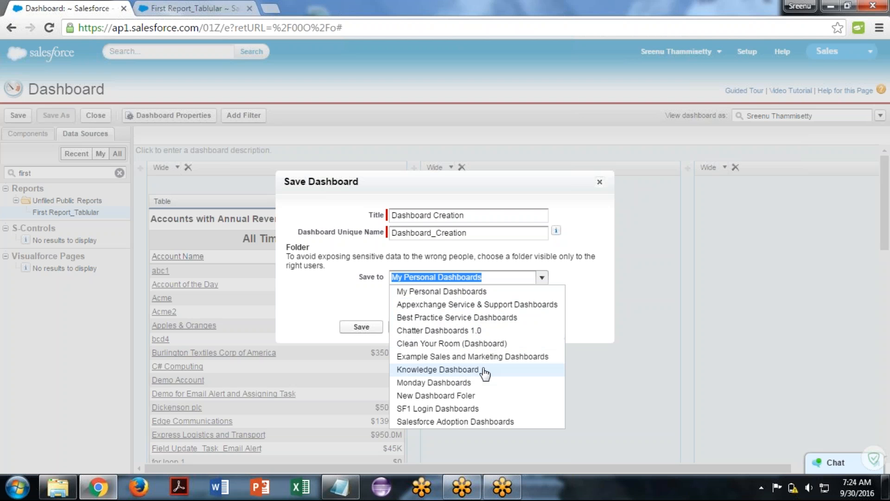
pyautogui.click(351, 291)
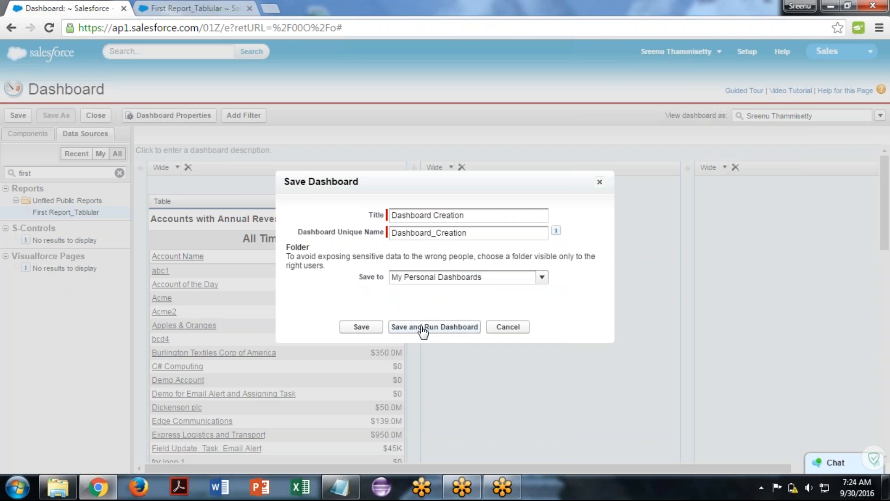
pyautogui.click(372, 327)
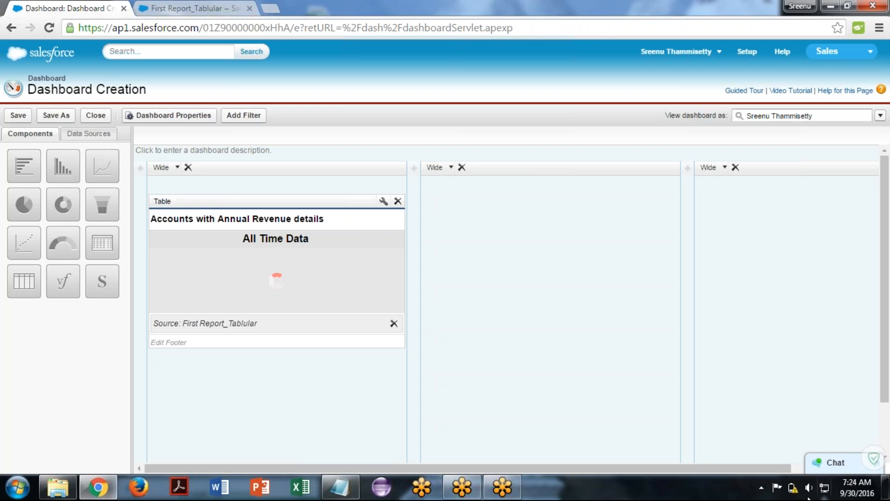
pyautogui.click(793, 491)
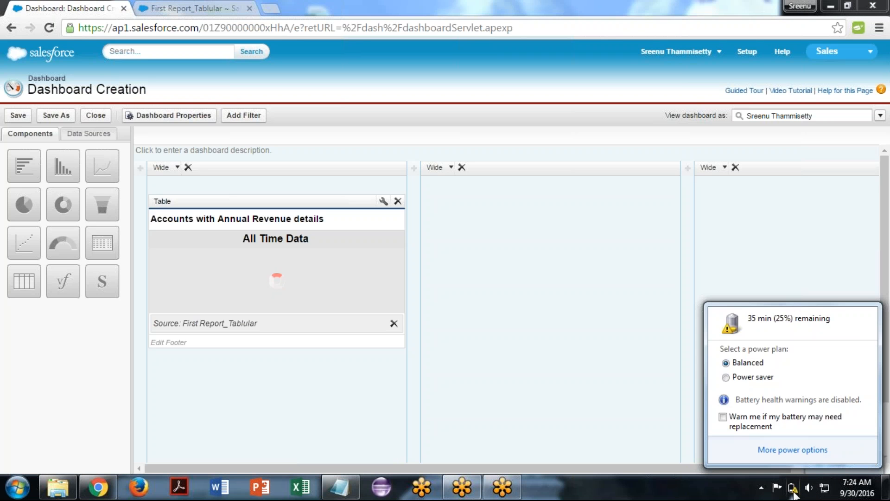
pyautogui.click(792, 491)
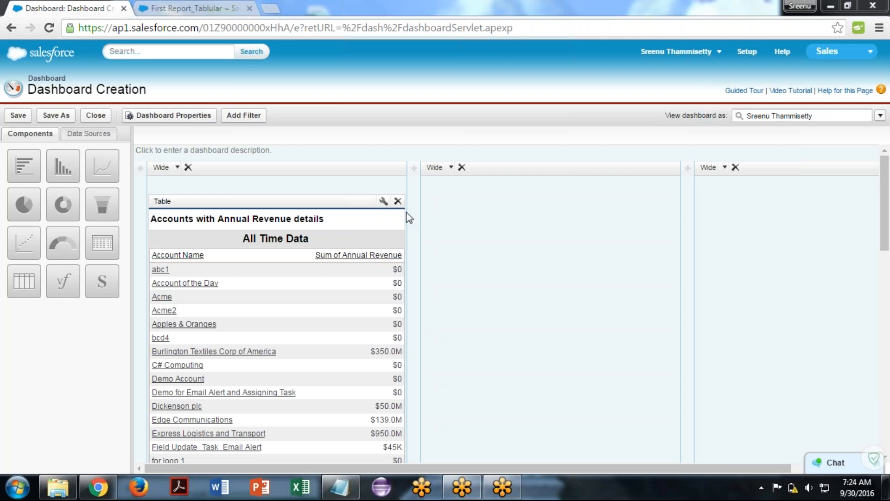
# Open the table component's settings and set its drill-down target to Record Detail Page
pyautogui.click(382, 202)
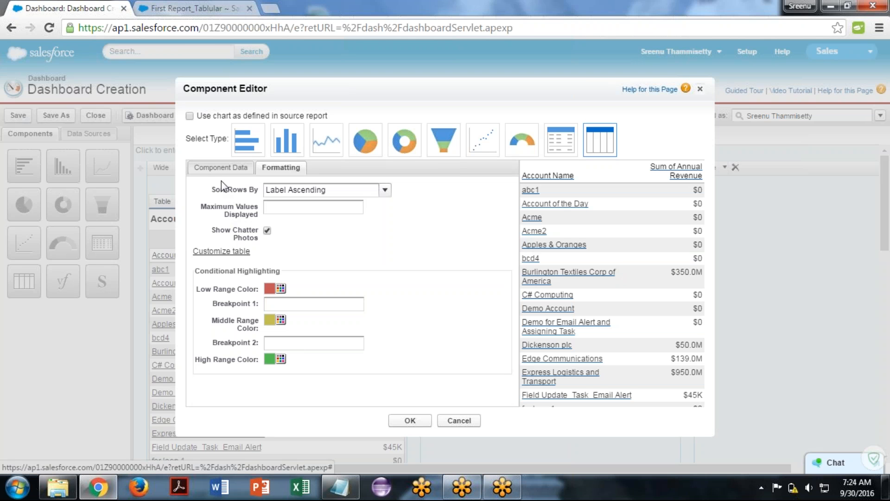
pyautogui.click(222, 168)
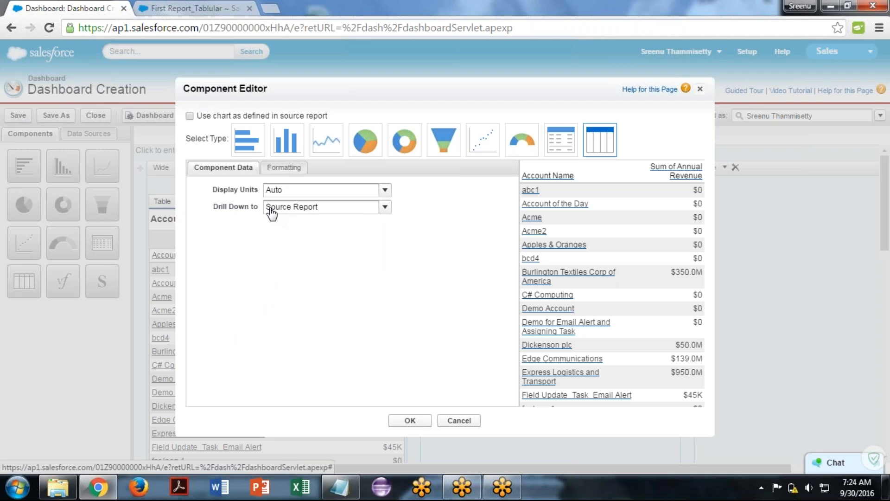
pyautogui.click(293, 209)
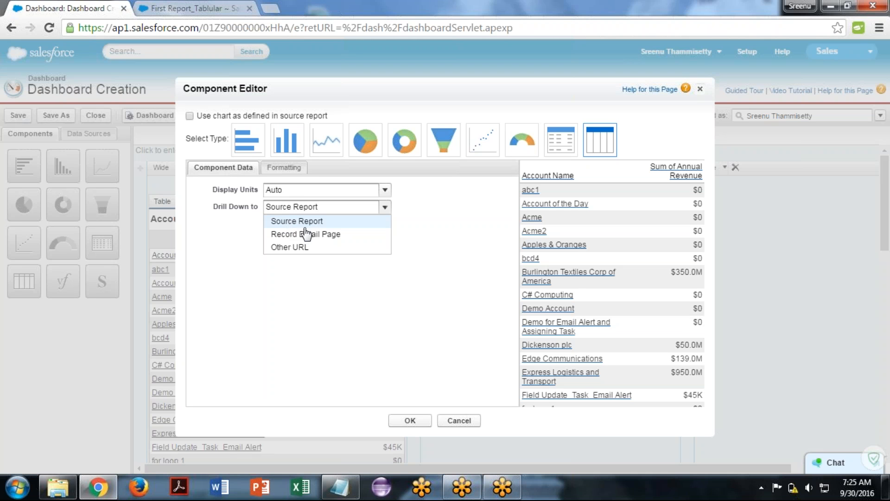
pyautogui.click(332, 235)
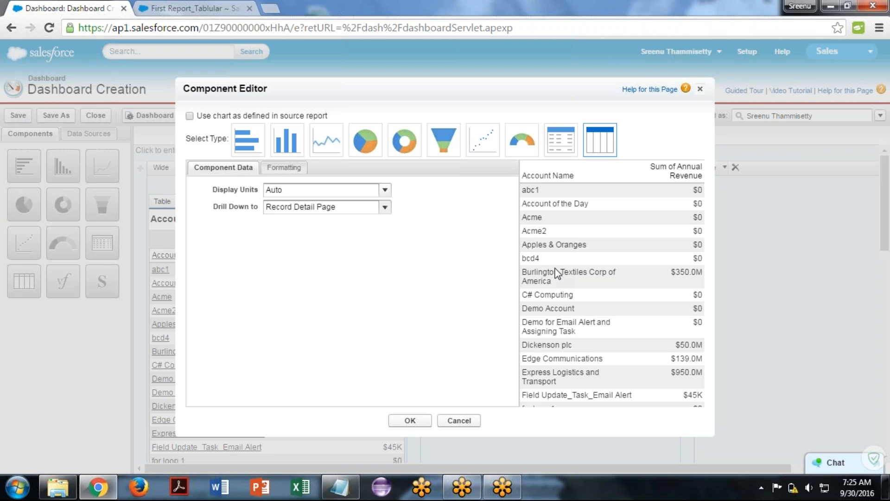
# Try Other URL as the table component's drill-down target, and switch it back to Record Detail Page
pyautogui.click(384, 209)
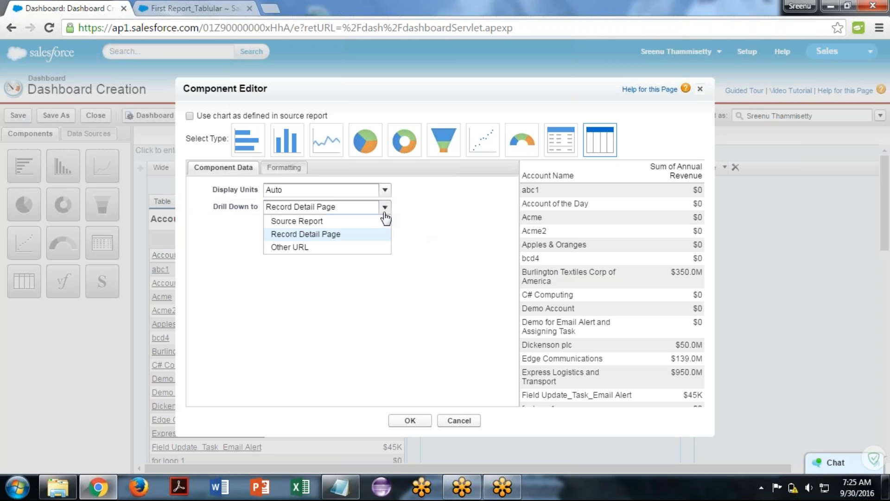
pyautogui.click(304, 248)
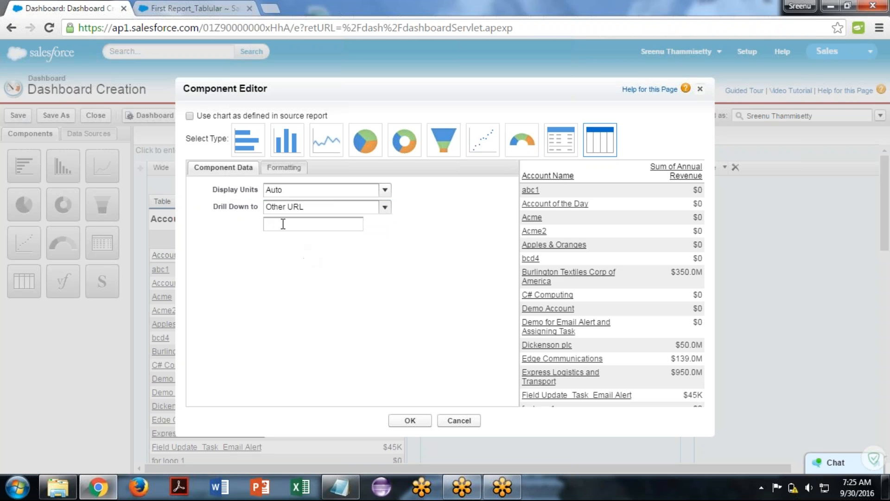
pyautogui.click(283, 224)
pyautogui.click(385, 207)
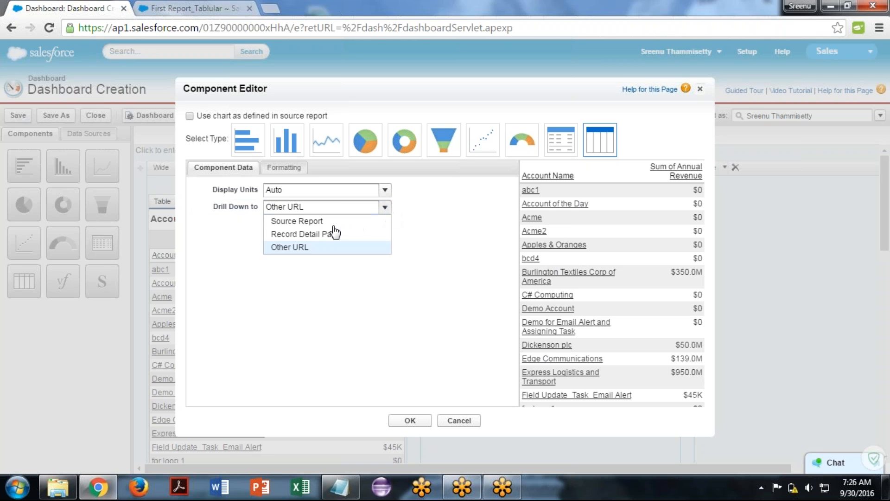
pyautogui.click(324, 233)
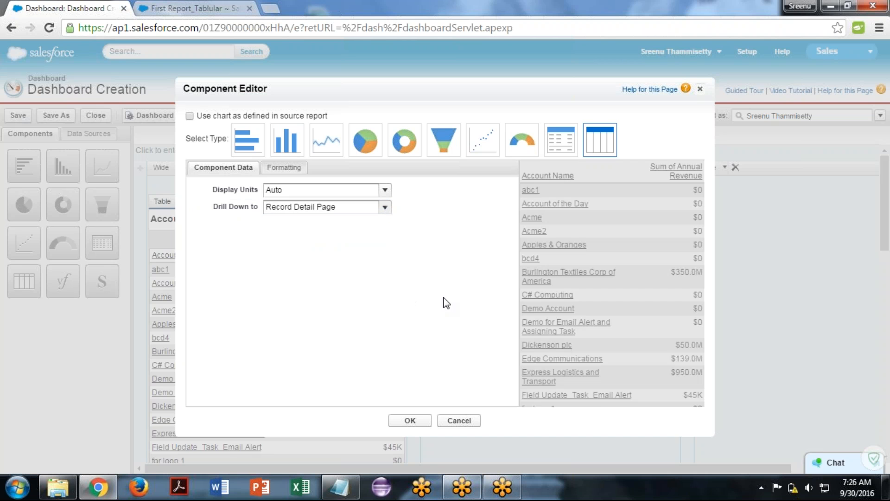
# Apply the table component's settings, and save and close the dashboard
pyautogui.click(411, 420)
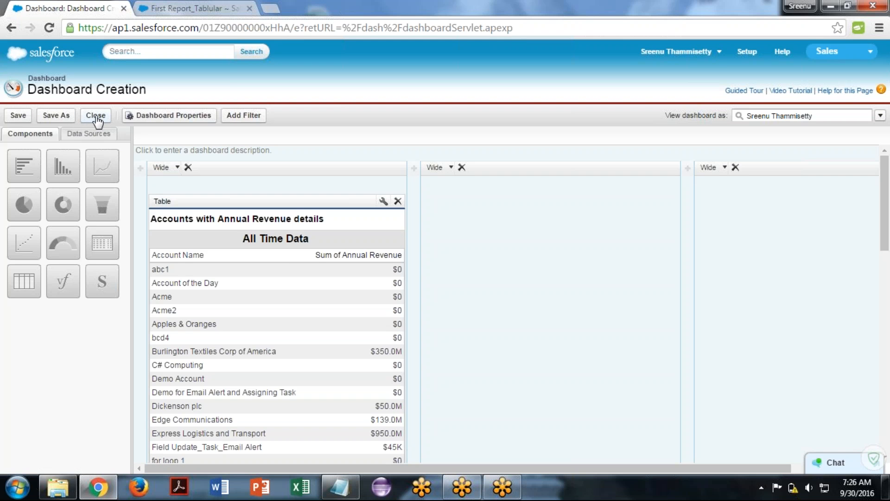
pyautogui.click(95, 116)
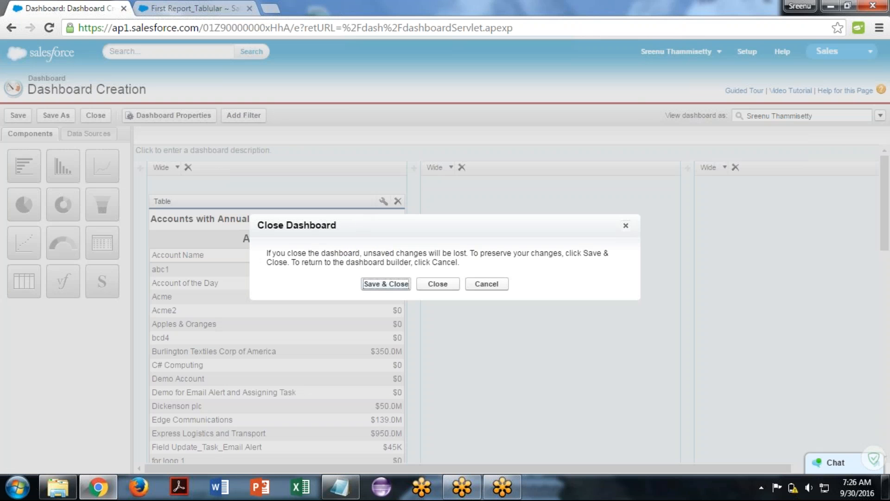
pyautogui.click(396, 284)
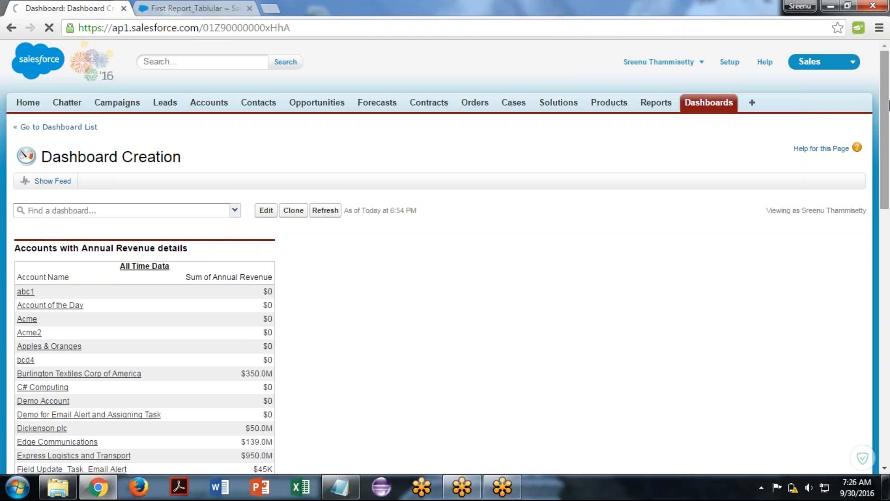
# Review the dashboard table, view the Account of the Day record through its link in a new tab, and return to the dashboard
pyautogui.moveTo(888, 104); pyautogui.dragTo(888, 251)
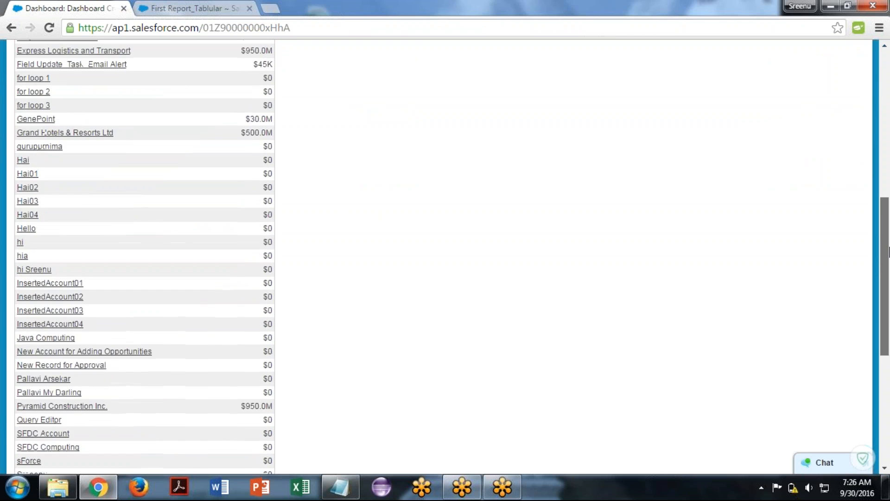
pyautogui.scroll(8, 888, 218)
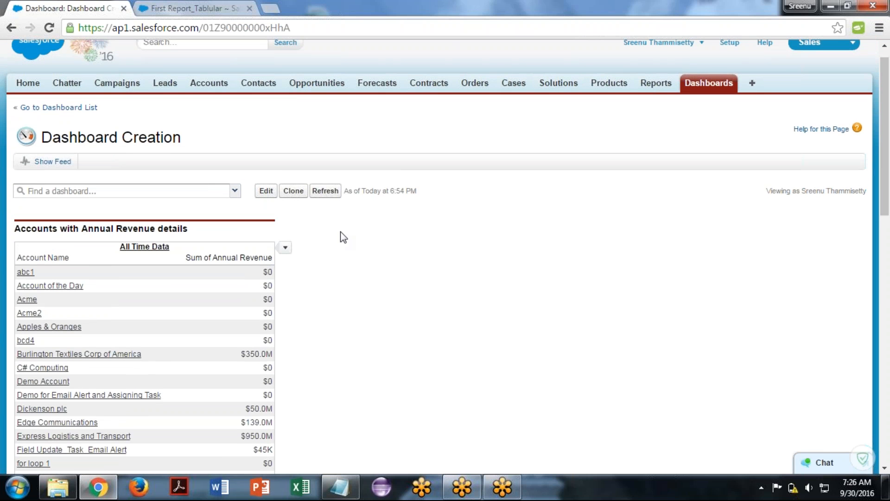
pyautogui.middleClick(28, 290)
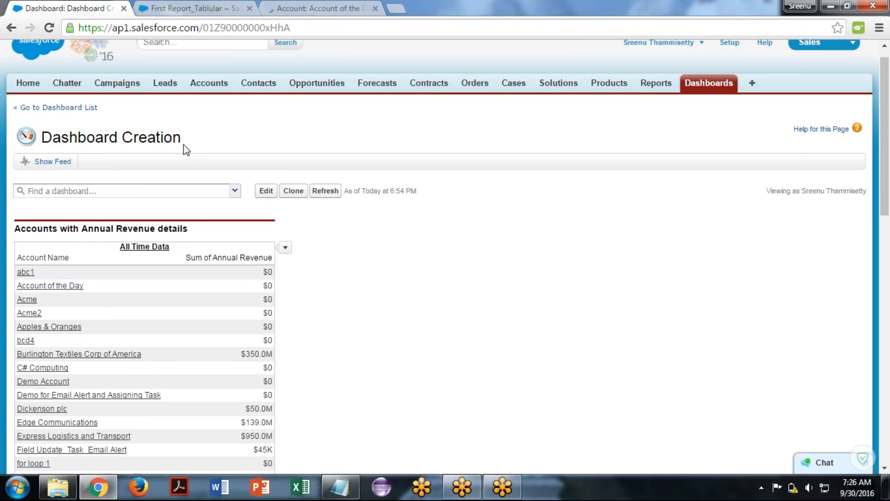
pyautogui.click(319, 7)
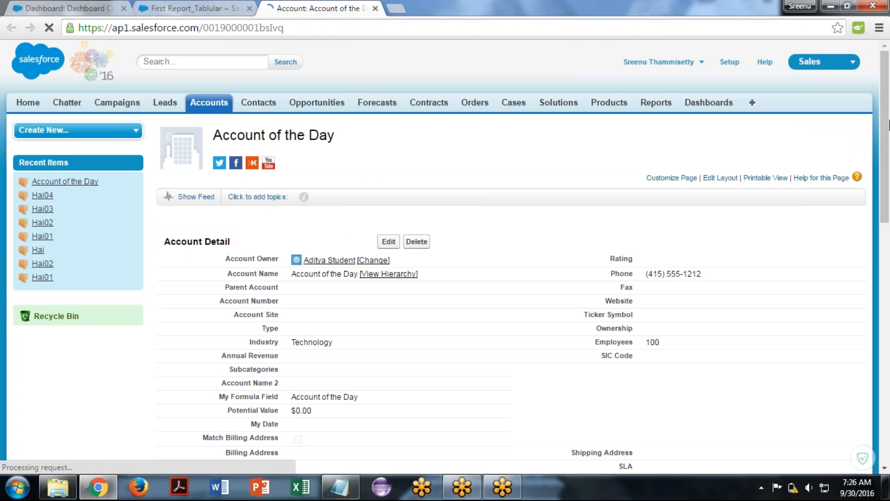
pyautogui.moveTo(888, 158); pyautogui.dragTo(888, 58)
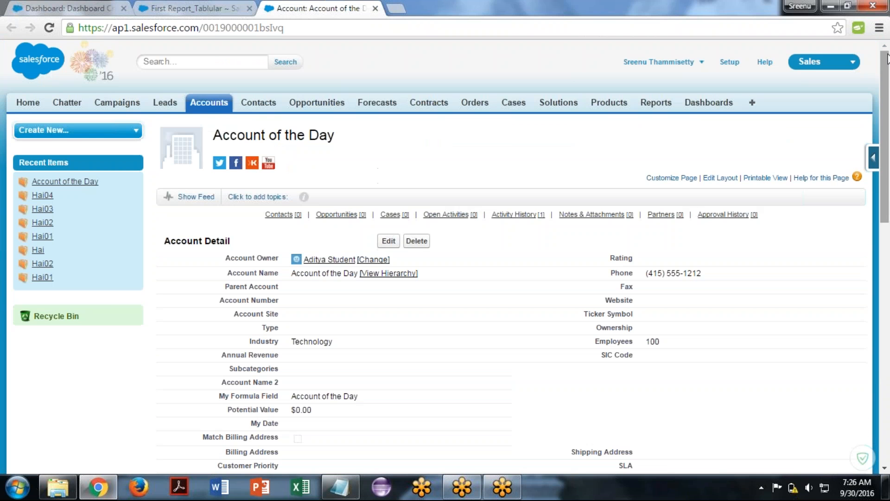
pyautogui.click(50, 7)
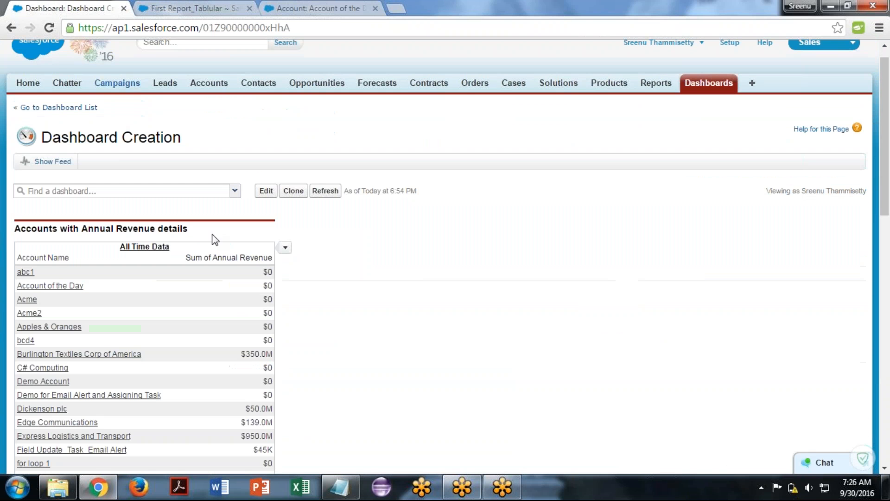
# Open the Demo Account, Edge Communications and Field Update_Task_Email Alert records from the dashboard table in new tabs
pyautogui.middleClick(39, 381)
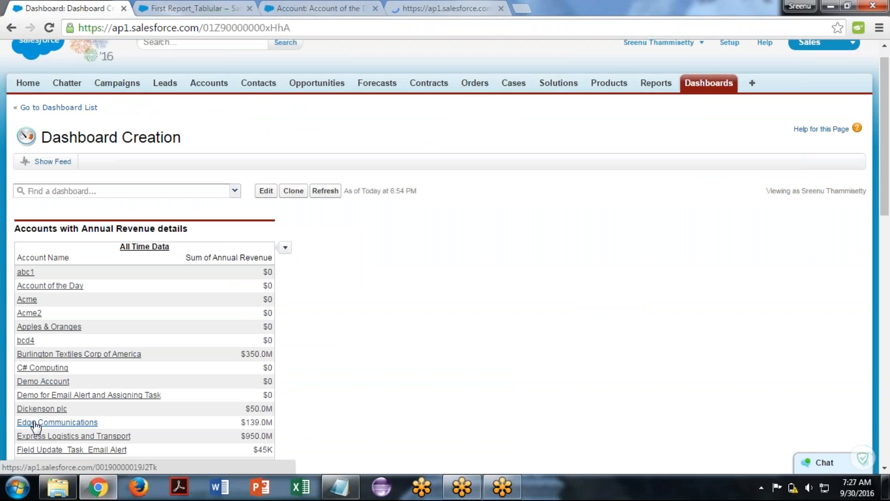
pyautogui.middleClick(40, 450)
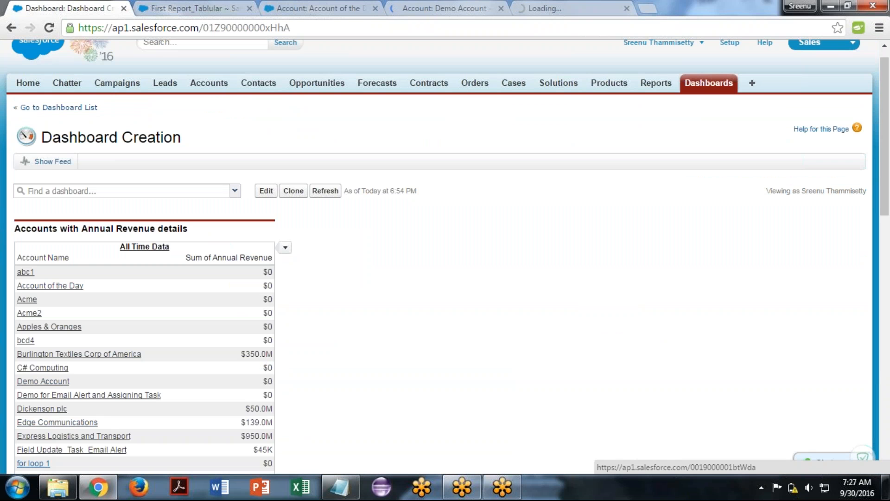
pyautogui.middleClick(40, 449)
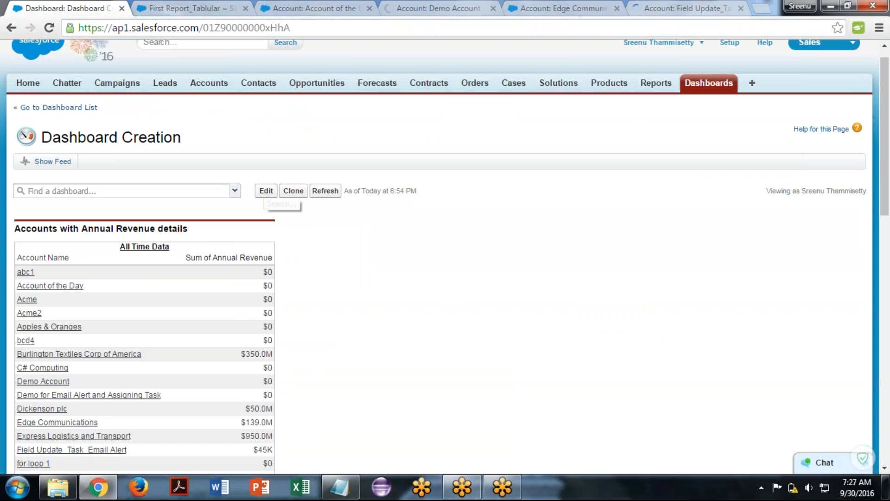
# Edit the dashboard and set the table component's Maximum Values Displayed to 10
pyautogui.click(265, 194)
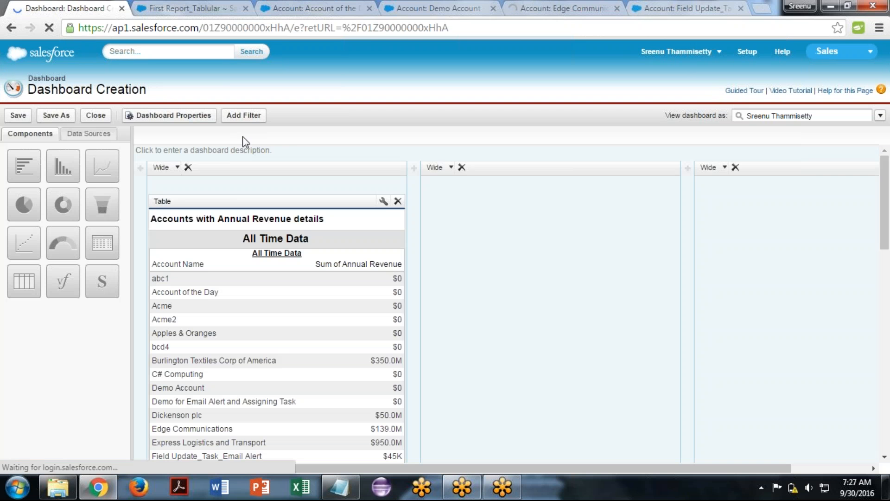
pyautogui.click(383, 201)
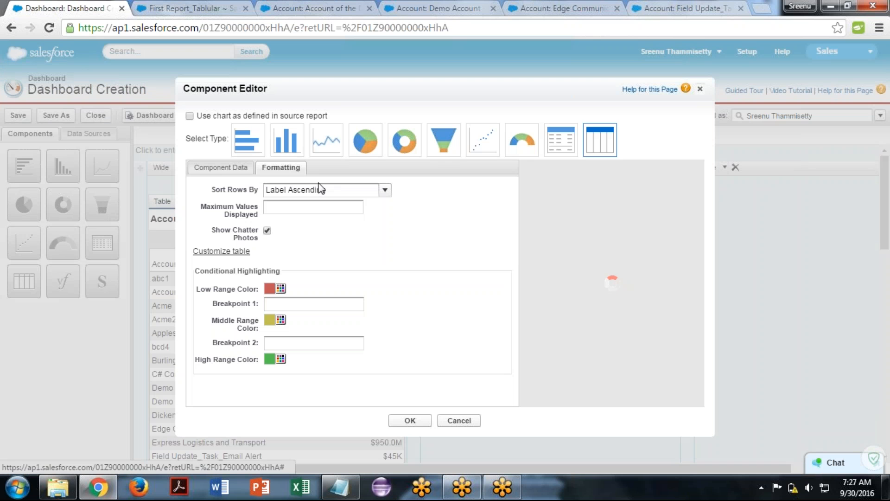
pyautogui.click(278, 209)
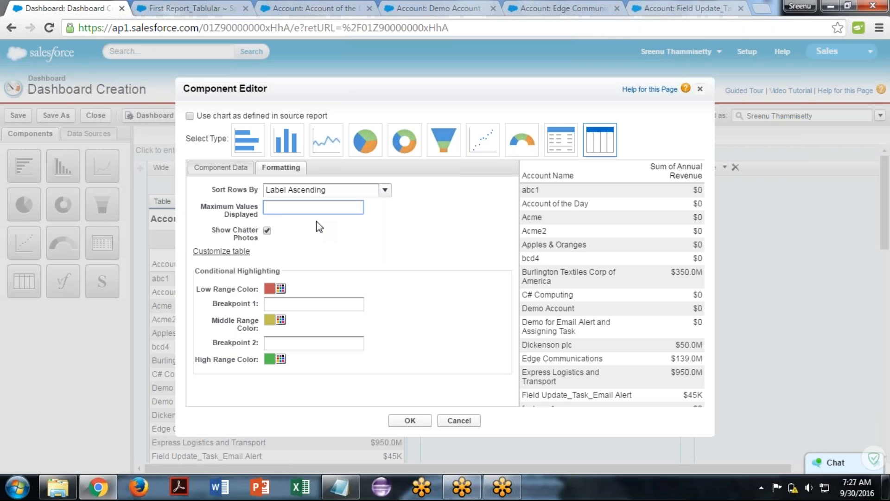
pyautogui.write('10')
pyautogui.click(218, 210)
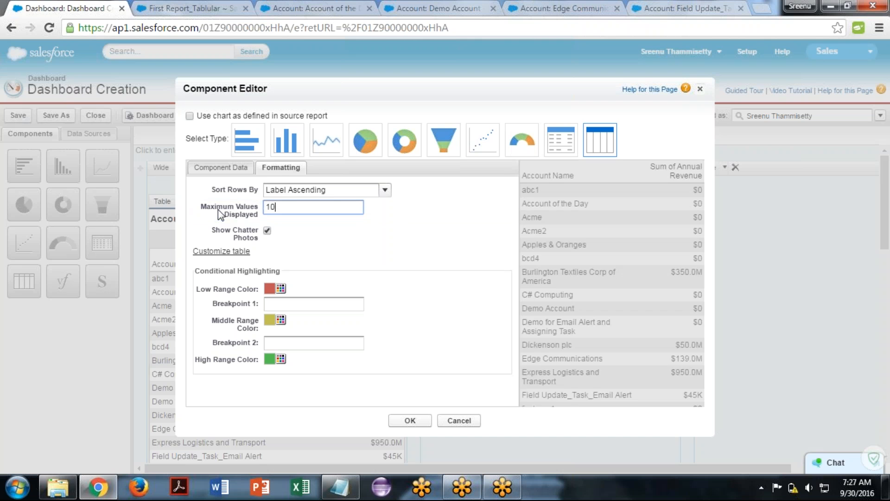
# Sort the table component's rows by Value Descending
pyautogui.click(210, 167)
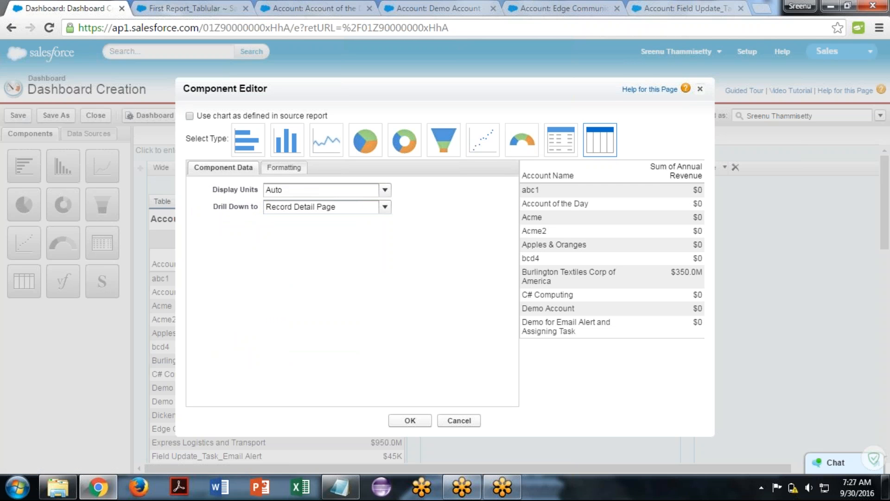
pyautogui.click(283, 168)
pyautogui.click(370, 190)
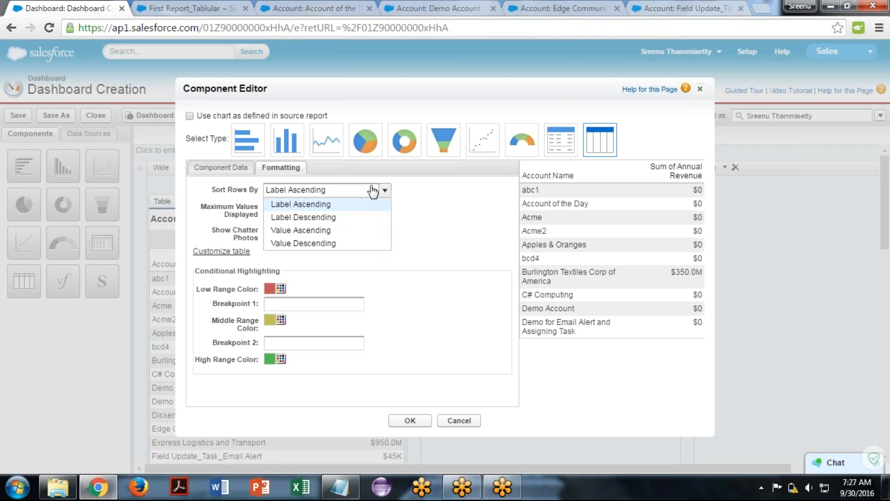
pyautogui.click(305, 244)
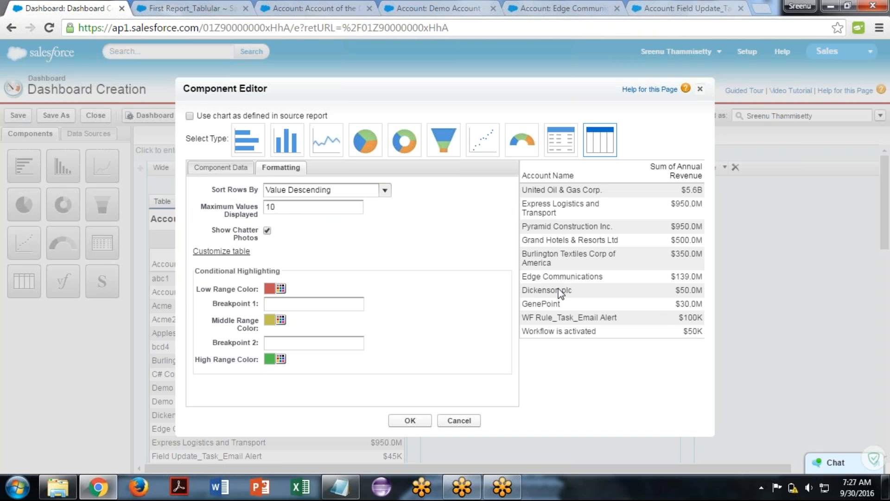
# Set the table component's drill-down target to Source Report and apply the component settings
pyautogui.click(221, 167)
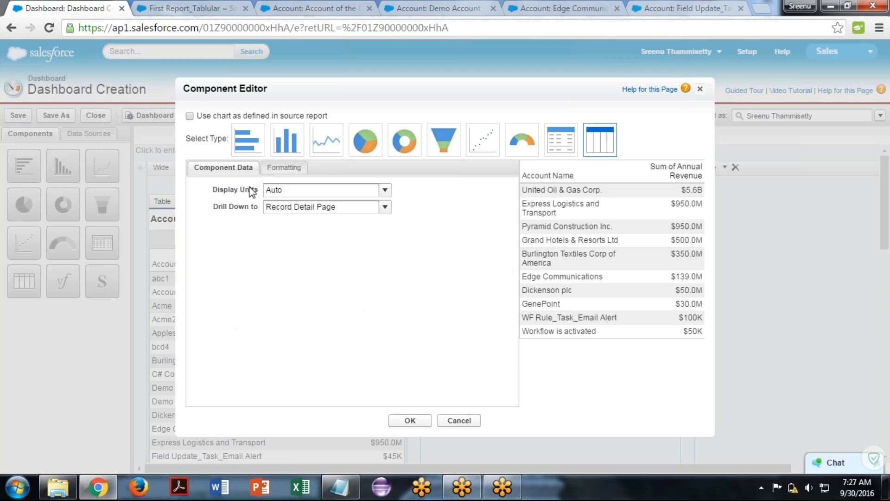
pyautogui.click(320, 214)
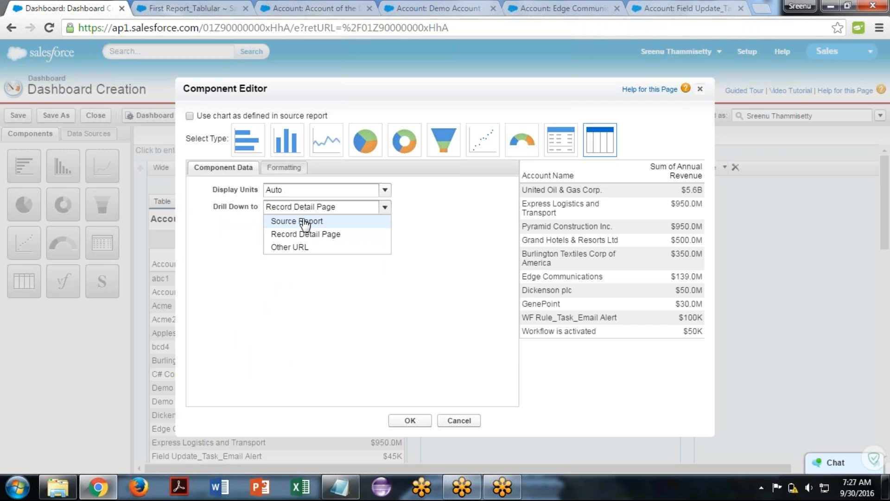
pyautogui.click(304, 221)
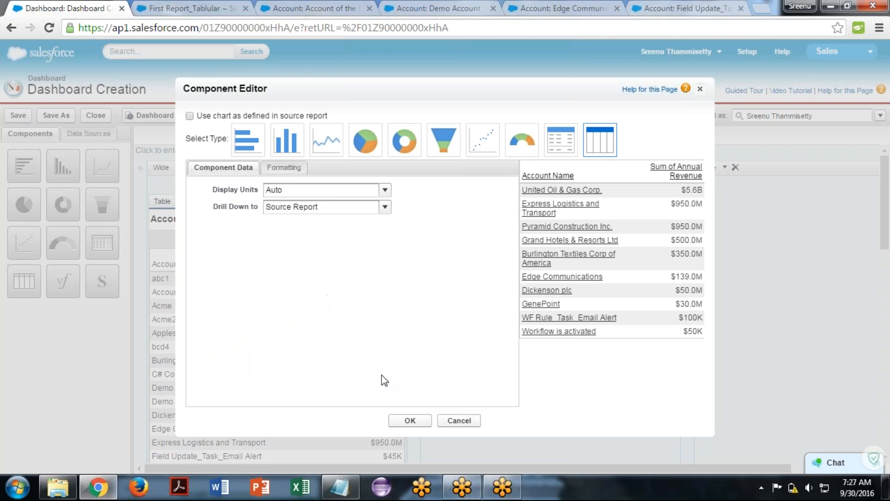
pyautogui.click(410, 427)
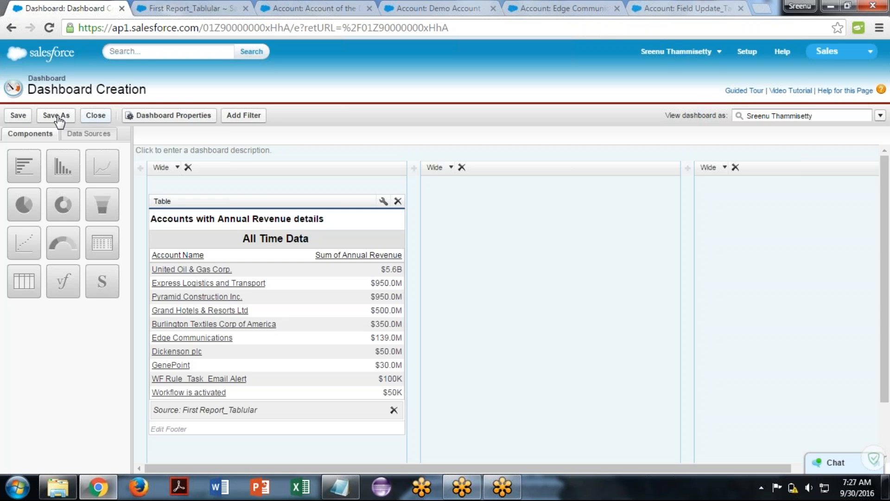
# Save the edited dashboard and close the dashboard builder
pyautogui.click(17, 116)
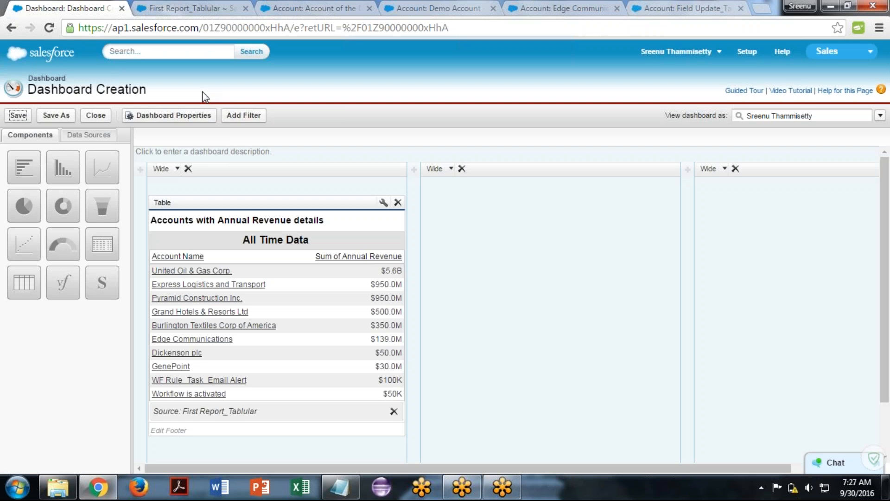
pyautogui.click(104, 116)
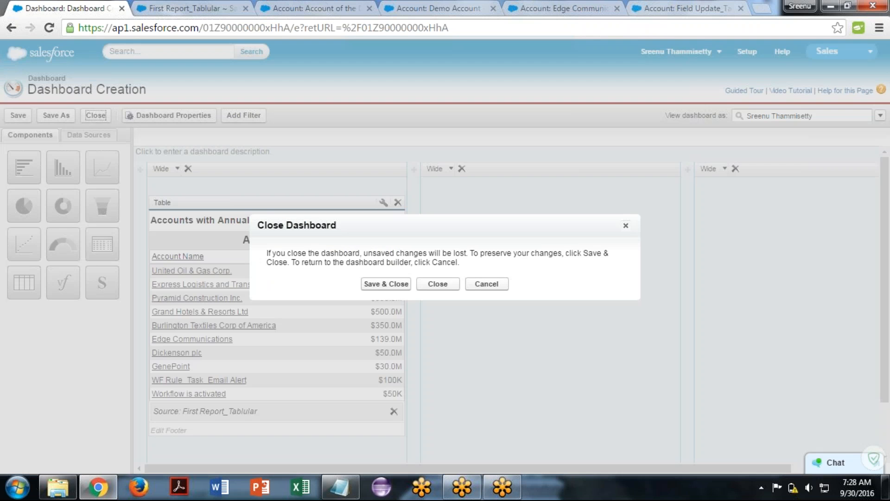
pyautogui.click(385, 285)
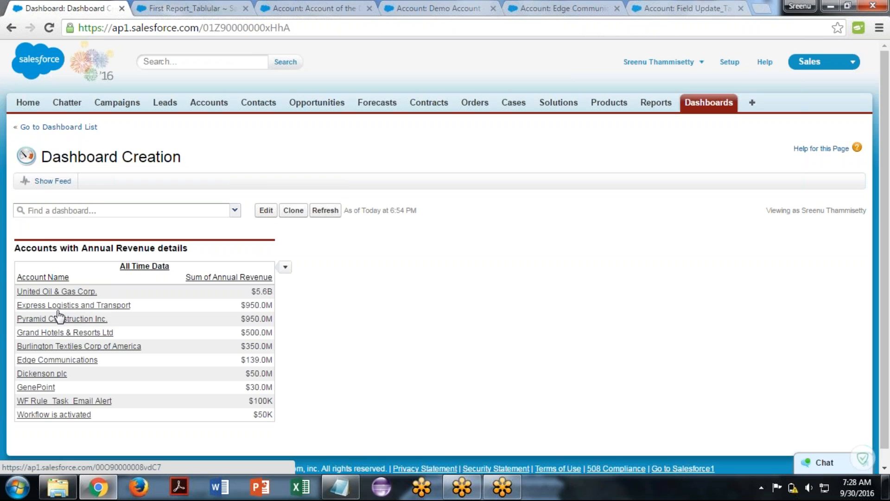
# Open the source report from the Pyramid Construction Inc. row in a separate browser tab and look through its chart and grouped records
pyautogui.middleClick(58, 317)
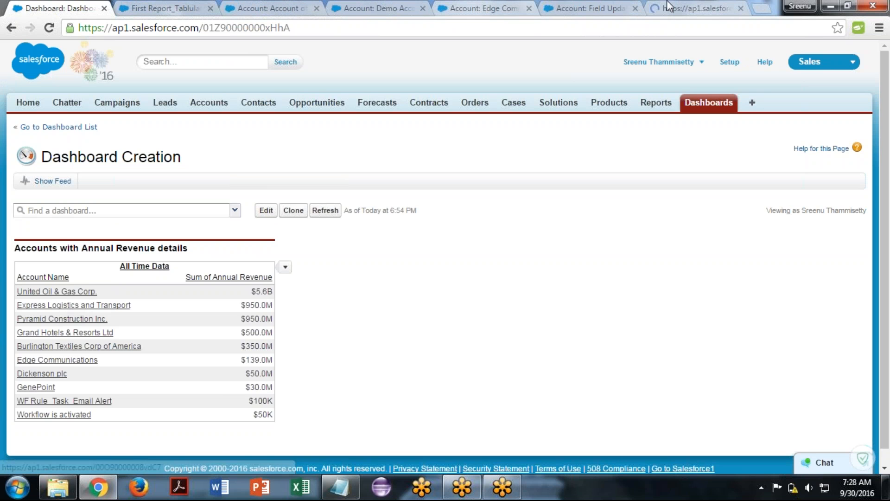
pyautogui.click(667, 7)
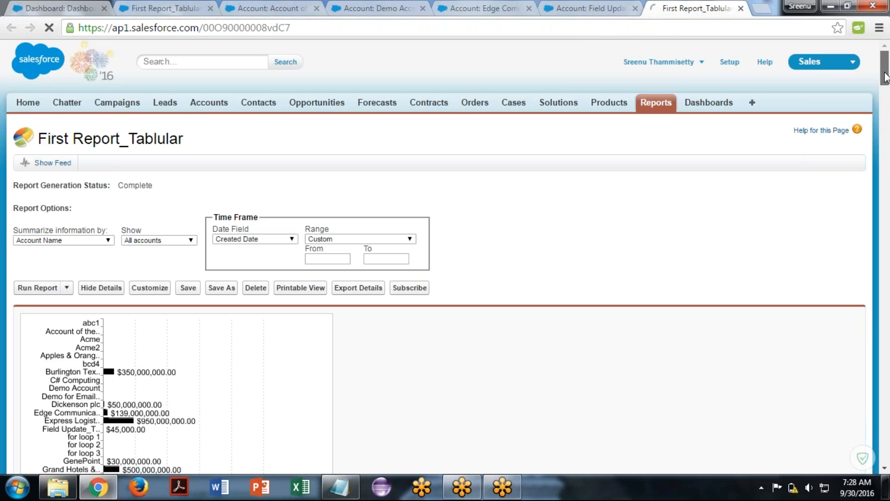
pyautogui.scroll(-12, 885, 139)
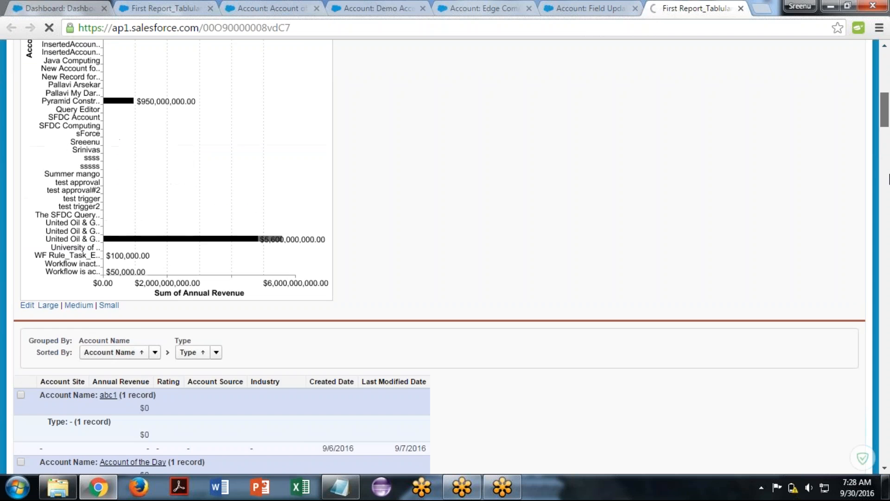
pyautogui.scroll(-20, 870, 222)
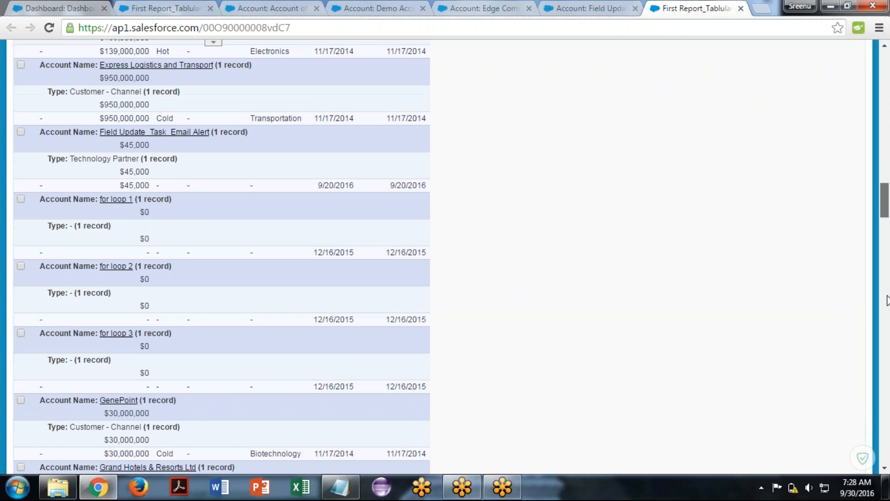
pyautogui.scroll(20, 864, 186)
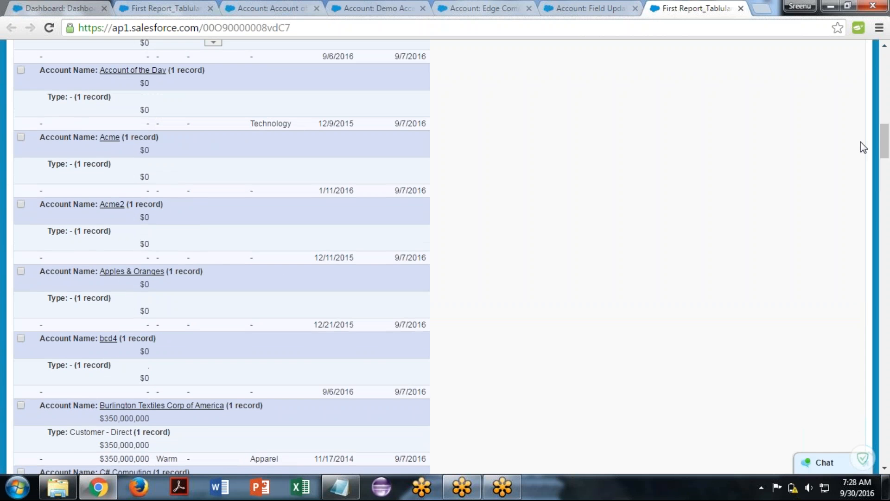
# Close all the report and account browser tabs, keeping only the dashboard tab
pyautogui.hotkey('ctrl', 'w')
pyautogui.hotkey('ctrl', 'w')
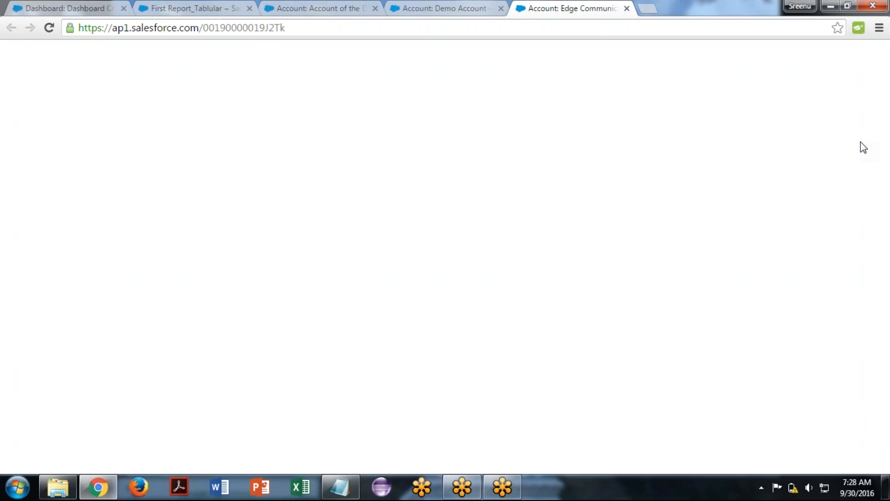
pyautogui.hotkey('ctrl', 'w')
pyautogui.hotkey('ctrl', 'w')
pyautogui.hotkey('ctrl', 'w')
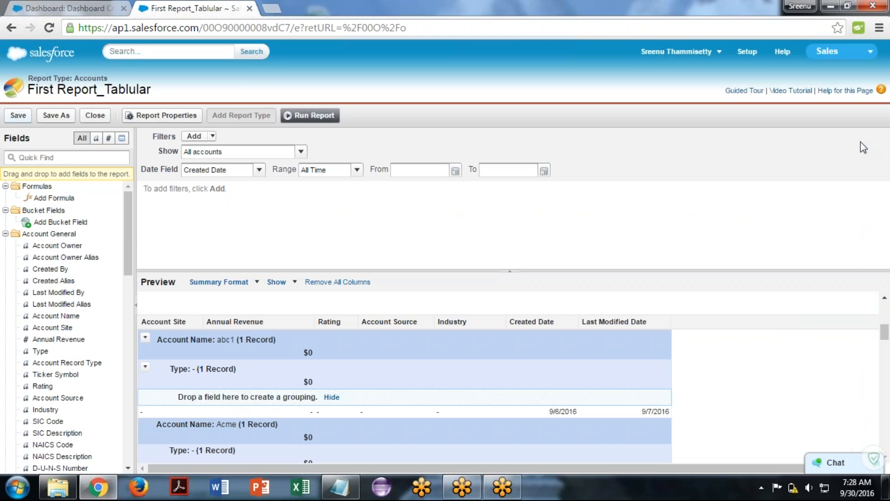
pyautogui.hotkey('ctrl', 'w')
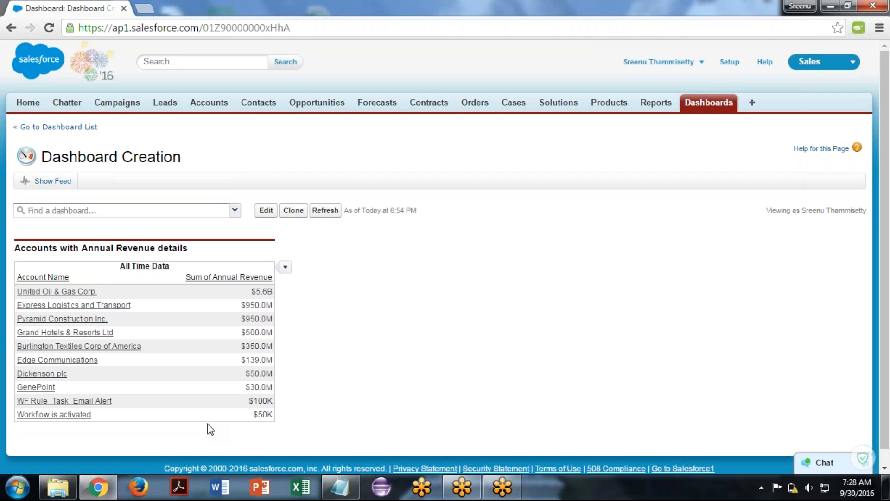
# Edit the dashboard, search the data sources for "first", and add First Report_Tablular twice to the second column and twice to the third
pyautogui.click(265, 211)
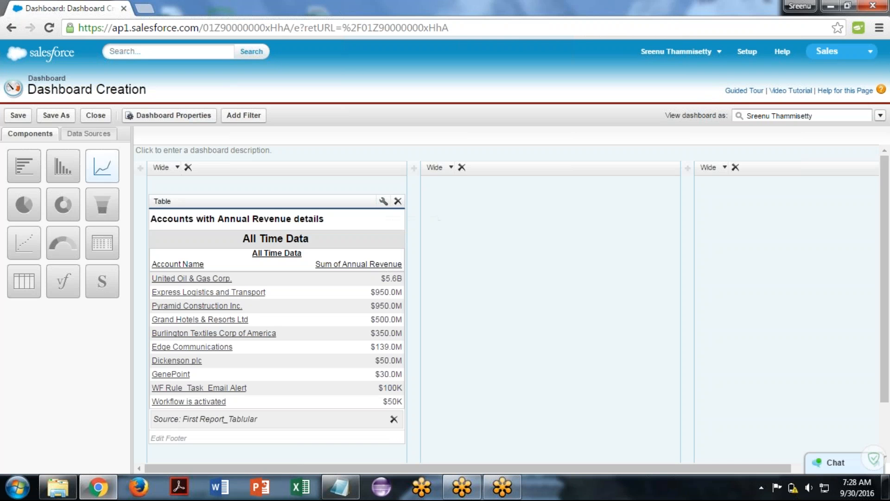
pyautogui.click(82, 136)
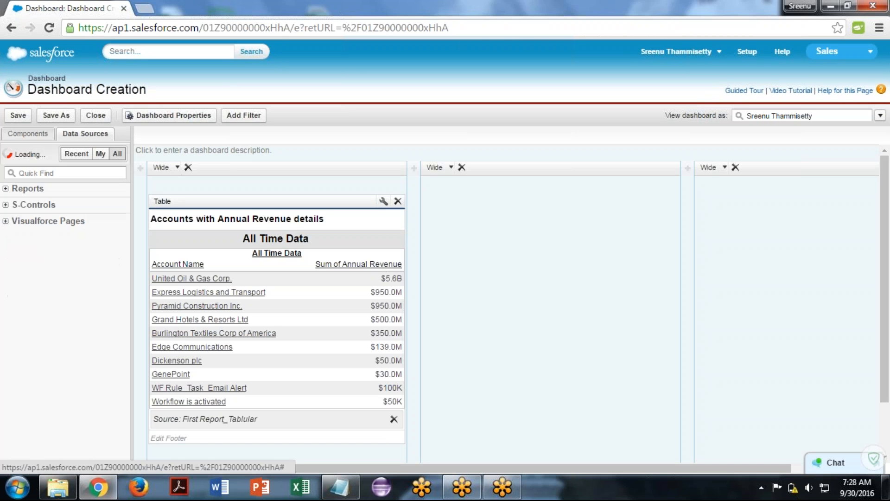
pyautogui.click(5, 189)
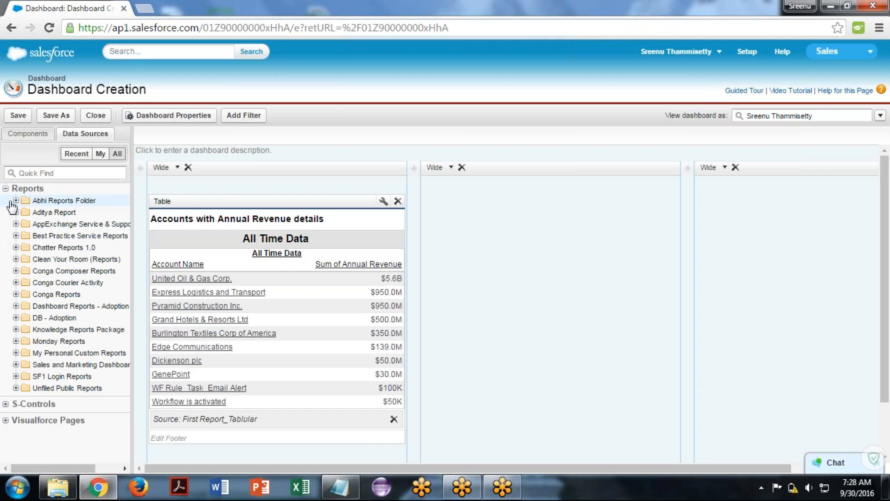
pyautogui.click(29, 176)
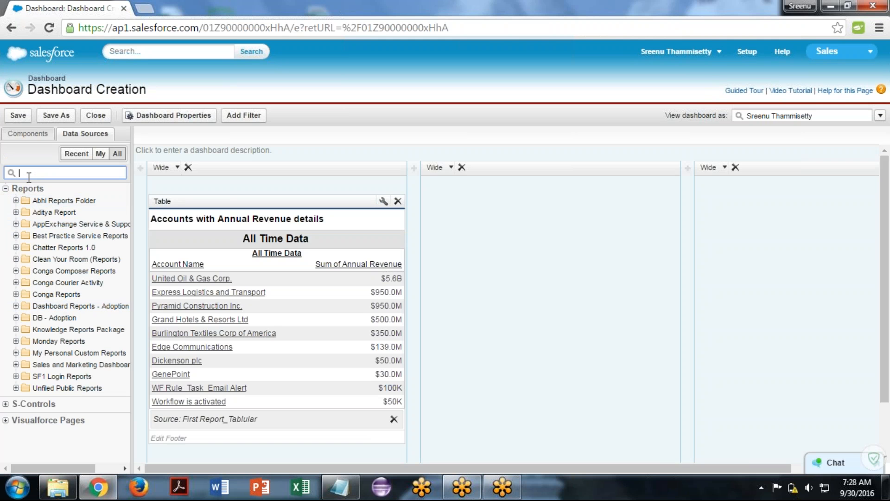
pyautogui.write('first')
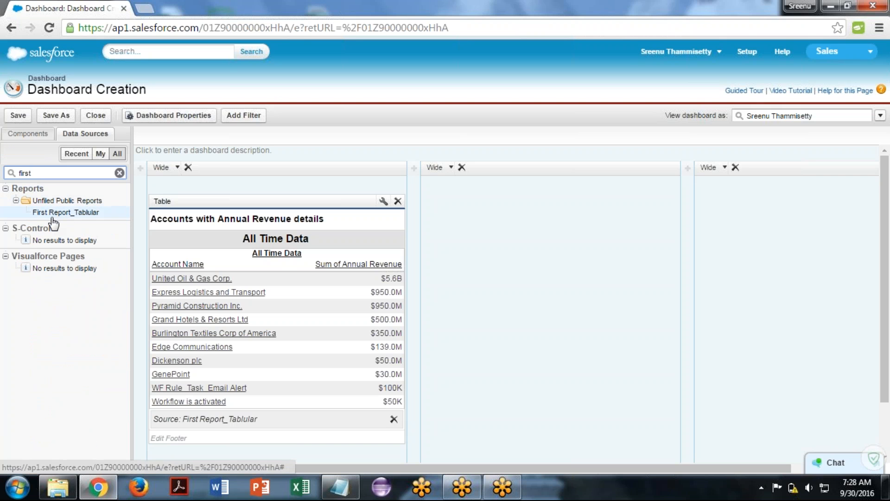
pyautogui.moveTo(57, 214); pyautogui.dragTo(523, 324)
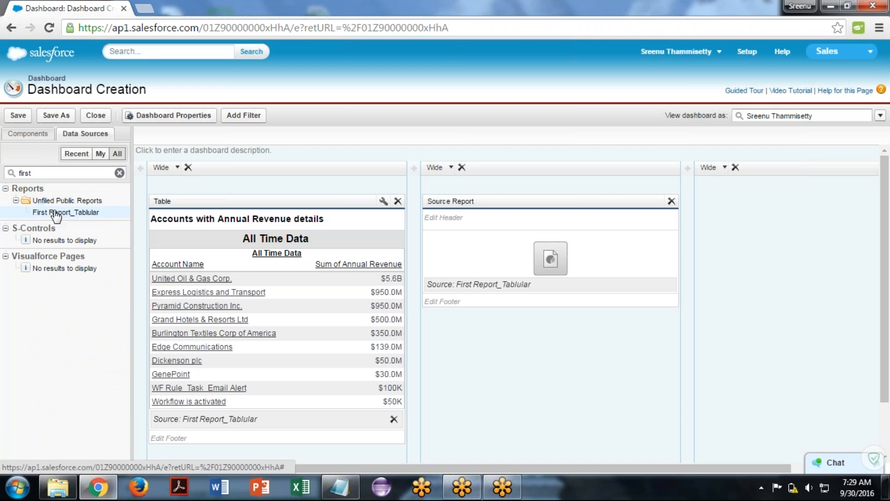
pyautogui.moveTo(55, 215); pyautogui.dragTo(551, 378)
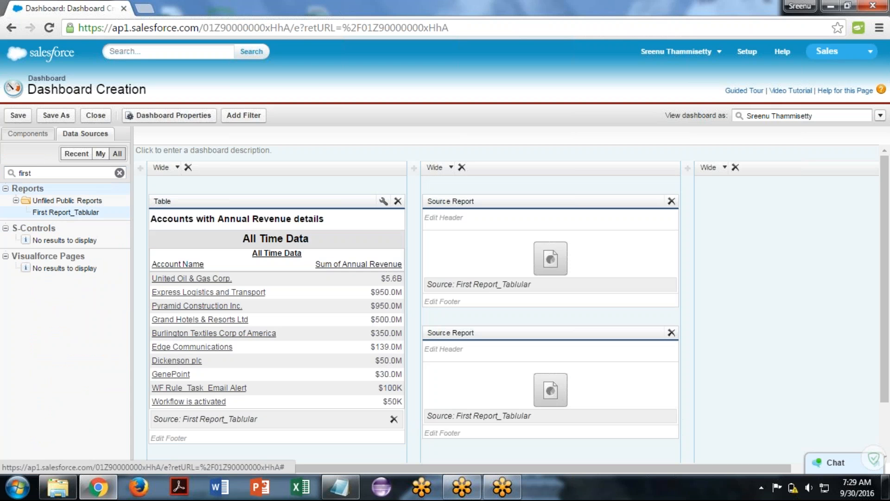
pyautogui.moveTo(56, 215); pyautogui.dragTo(755, 223)
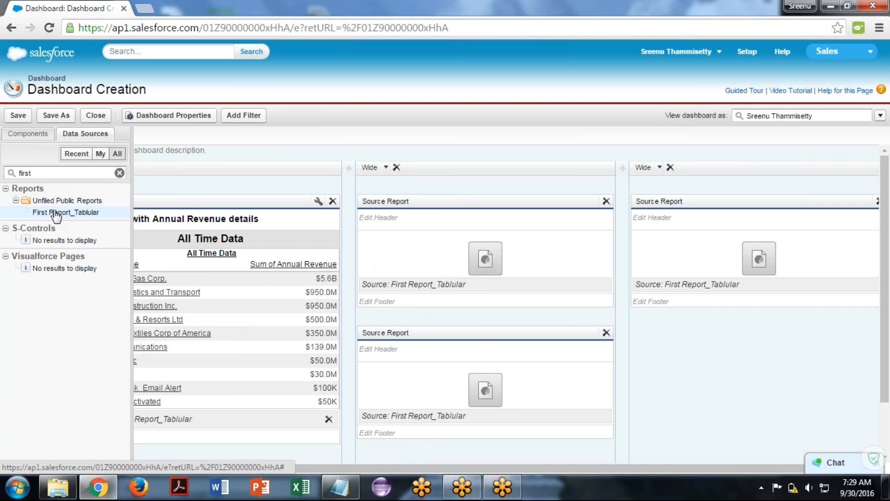
pyautogui.moveTo(56, 215); pyautogui.dragTo(753, 327)
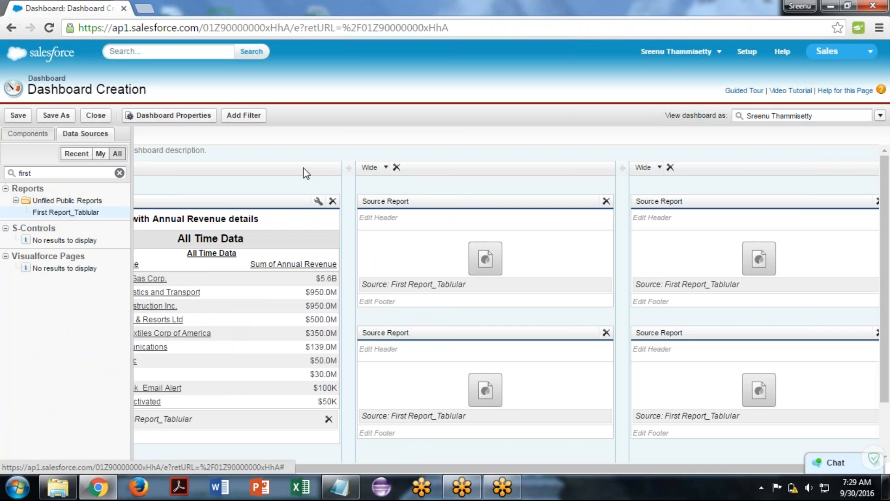
# Apply a horizontal bar chart to the second column's upper source report and a vertical bar chart to the third column's upper one
pyautogui.click(29, 134)
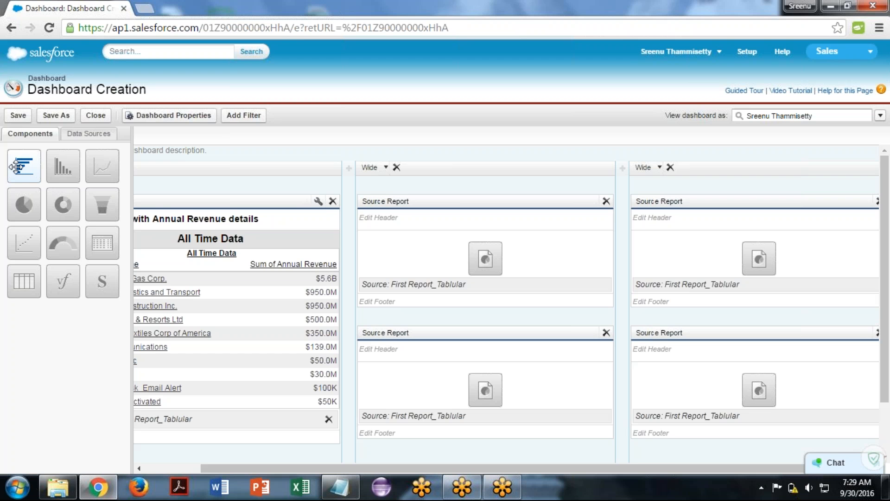
pyautogui.moveTo(16, 166); pyautogui.dragTo(565, 292)
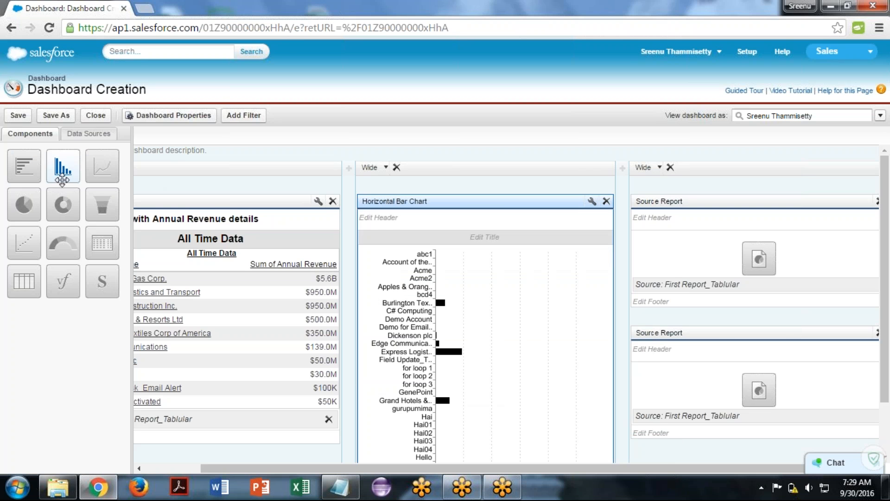
pyautogui.moveTo(62, 180); pyautogui.dragTo(645, 297)
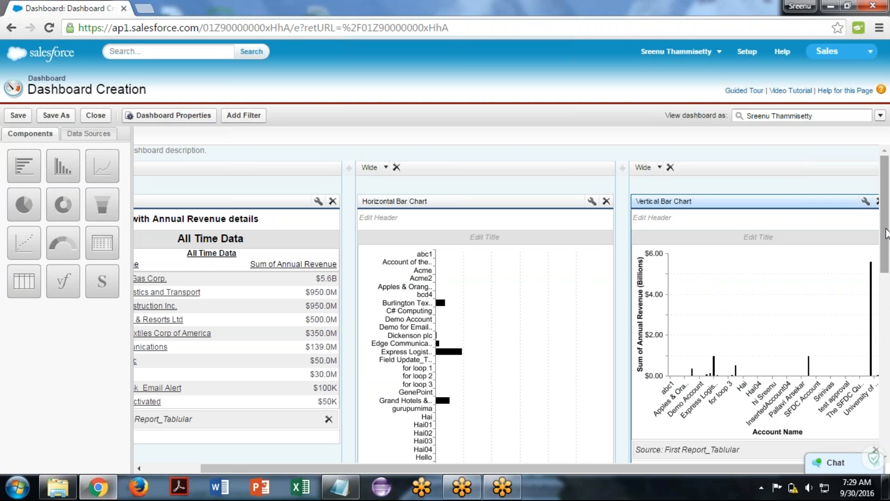
# Apply a donut chart to the third column's lower source report and a pie chart to the second column's lower one
pyautogui.scroll(-6, 463, 229)
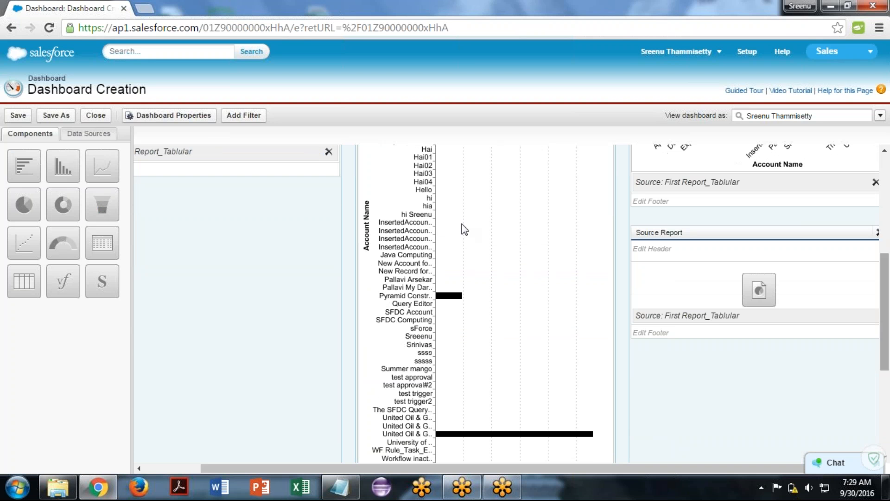
pyautogui.moveTo(63, 204); pyautogui.dragTo(704, 334)
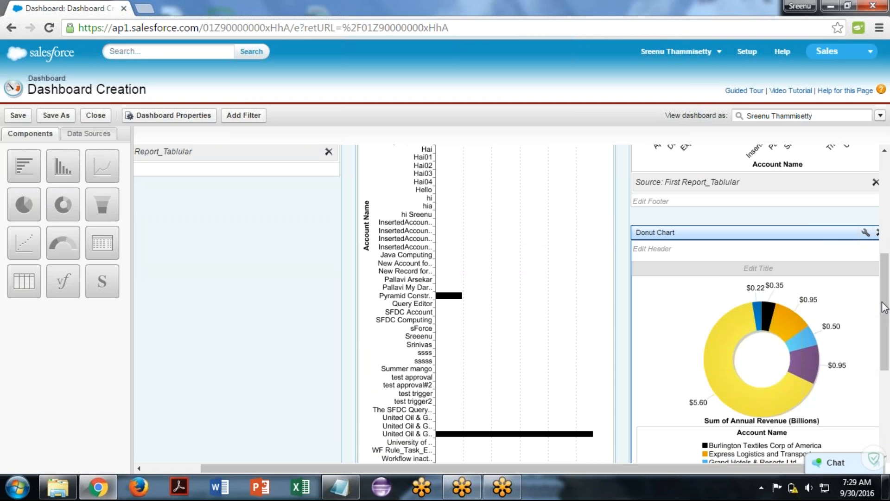
pyautogui.moveTo(883, 307); pyautogui.dragTo(883, 387)
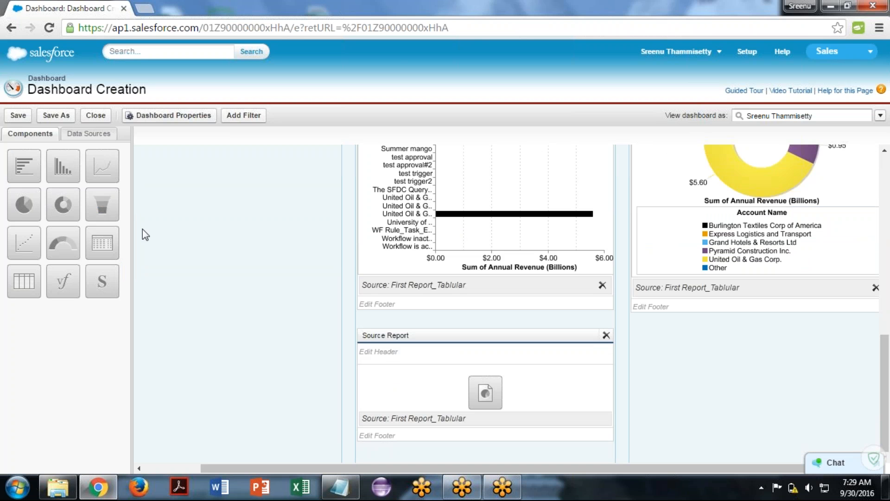
pyautogui.moveTo(23, 205); pyautogui.dragTo(408, 403)
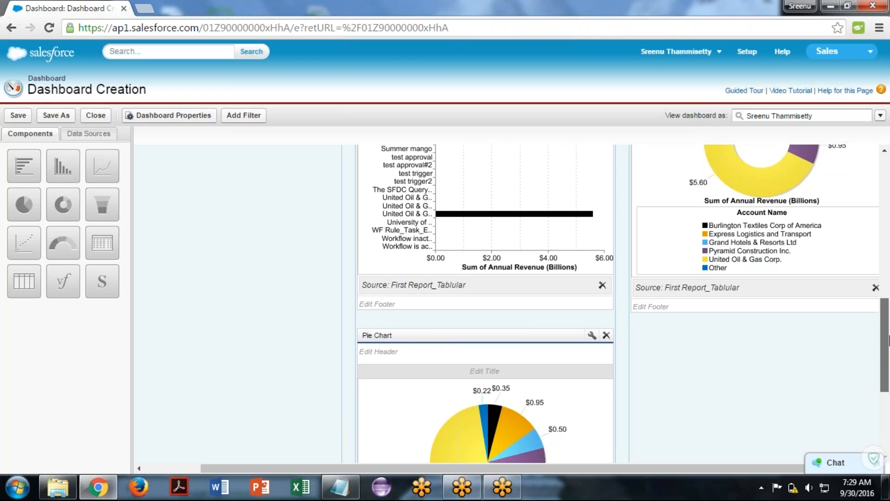
# Edit the horizontal bar chart component, sorting its rows by Value Descending and setting Maximum Values Displayed to 10
pyautogui.moveTo(889, 341); pyautogui.dragTo(889, 193)
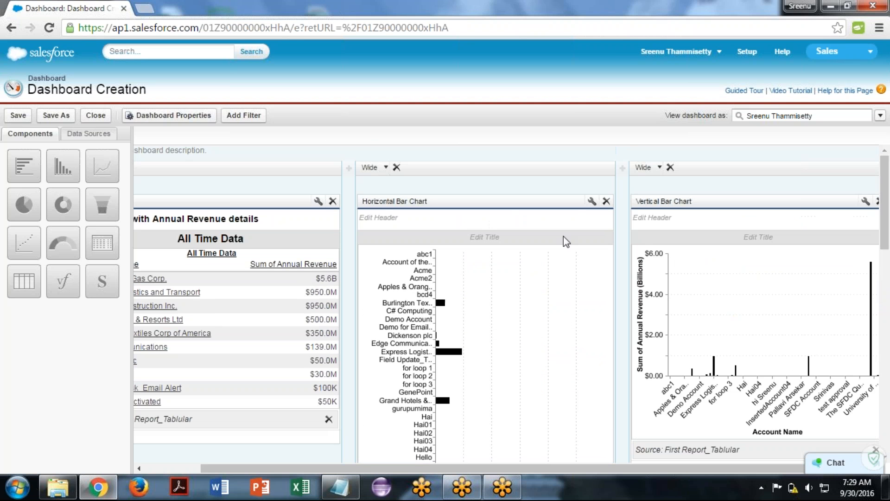
pyautogui.click(592, 201)
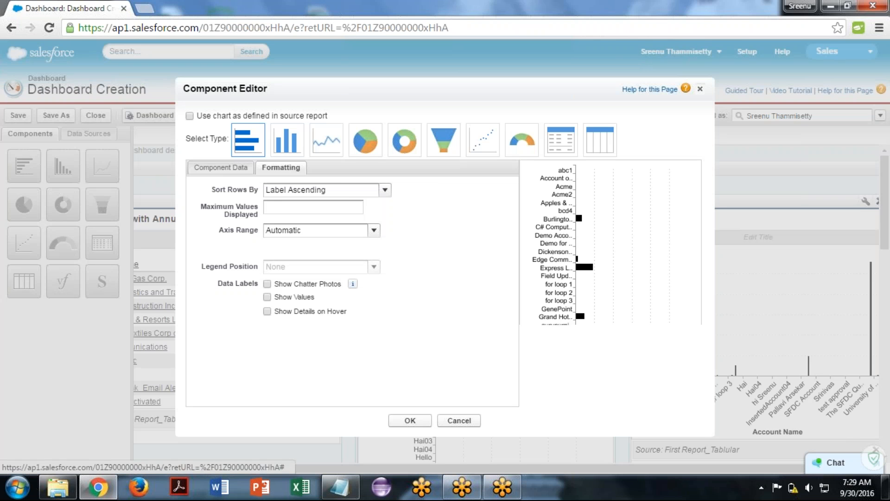
pyautogui.click(384, 190)
pyautogui.click(308, 244)
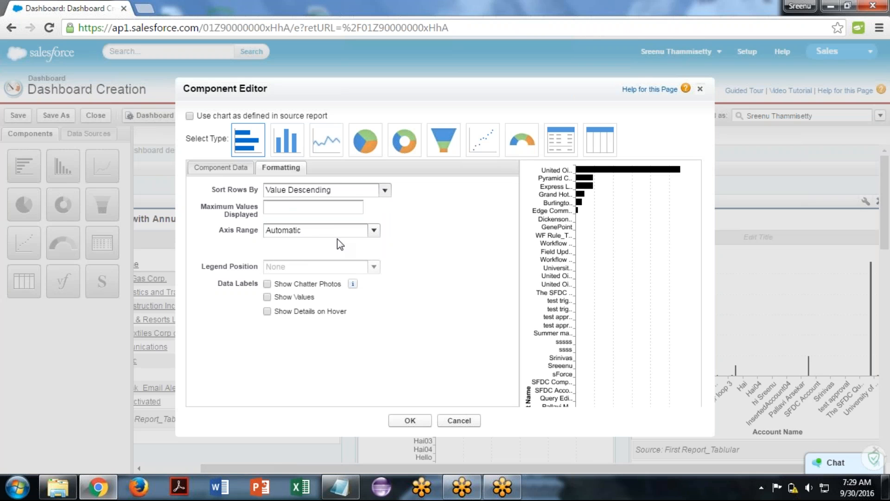
pyautogui.click(281, 208)
pyautogui.write('10')
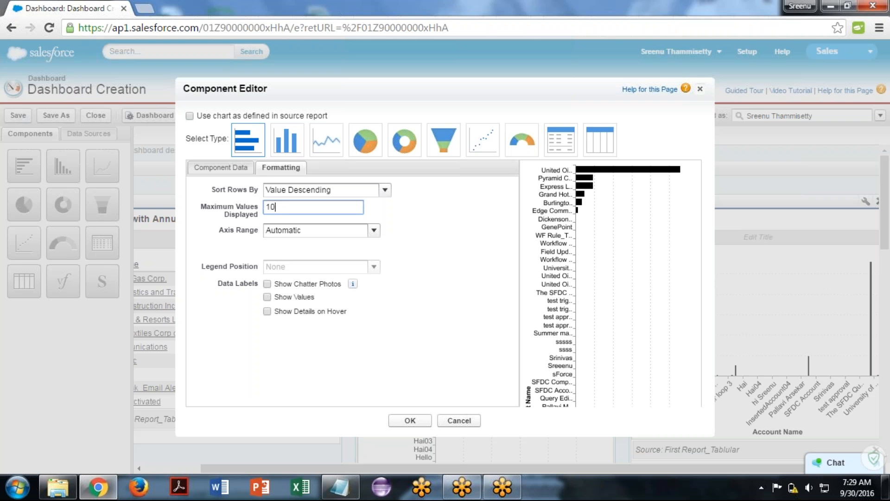
pyautogui.press('Tab')
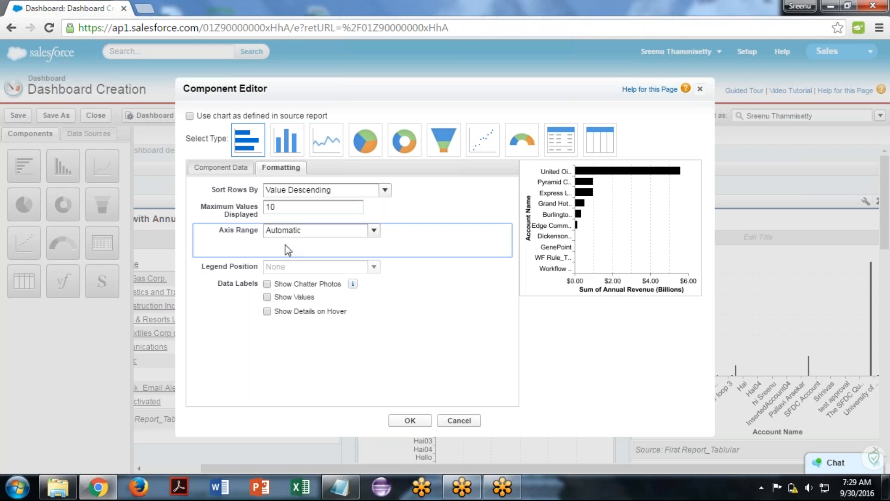
# Preview the horizontal bar chart with Show Values, switch that option off again, and enable Show Details on Hover
pyautogui.click(268, 297)
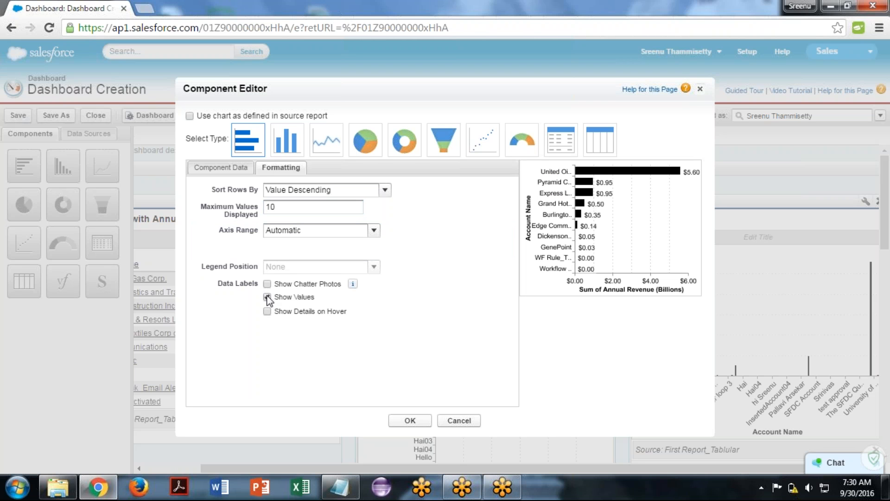
pyautogui.click(267, 297)
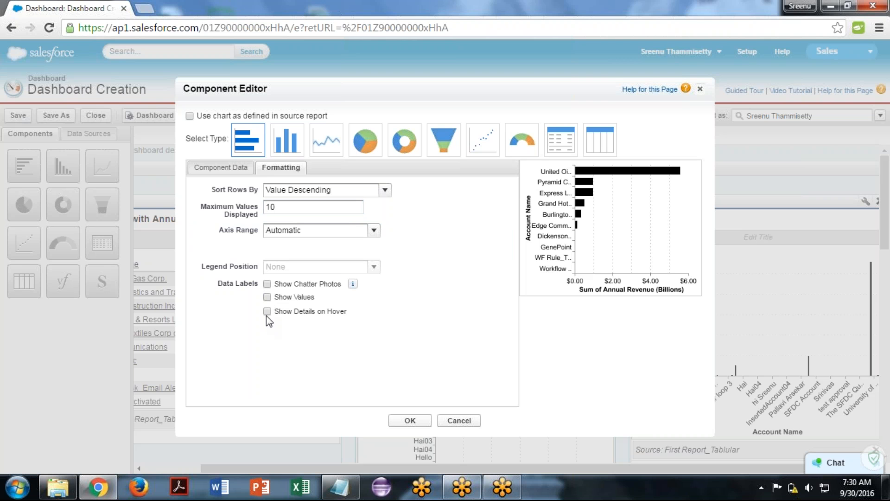
pyautogui.click(267, 311)
# Set the horizontal bar chart component's Drill Down to option to Other URL
pyautogui.click(217, 172)
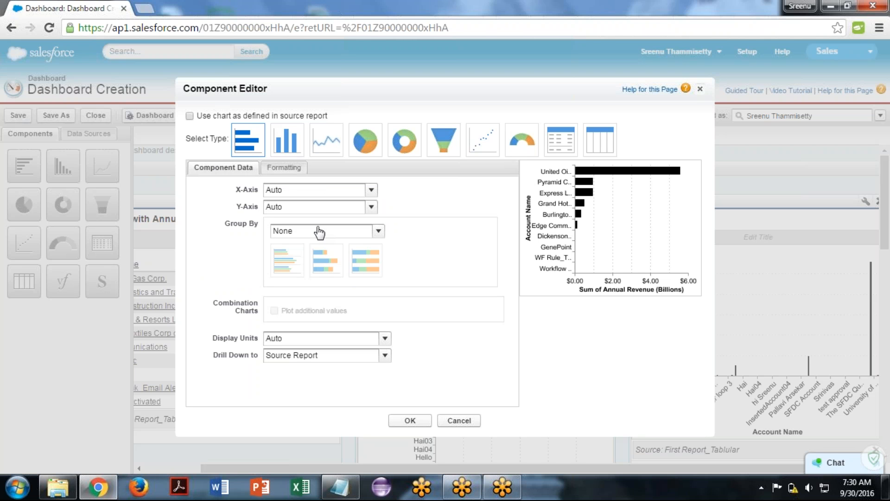
pyautogui.click(377, 357)
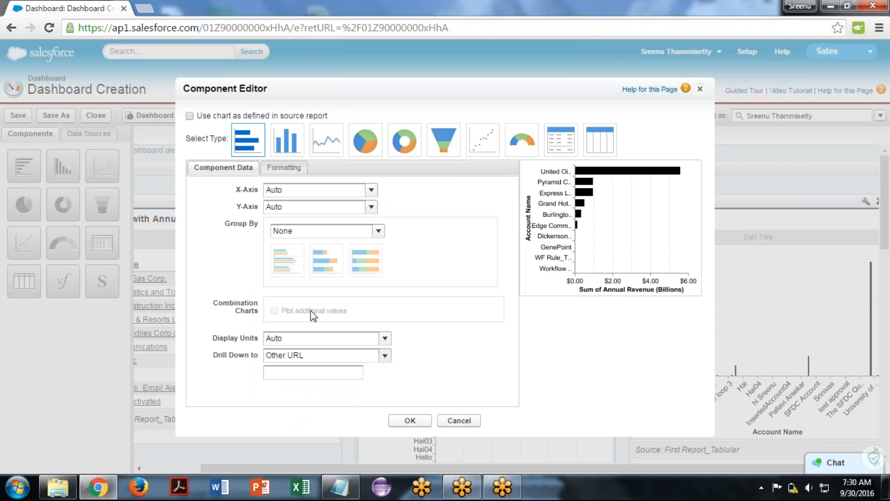
pyautogui.click(295, 370)
pyautogui.click(140, 7)
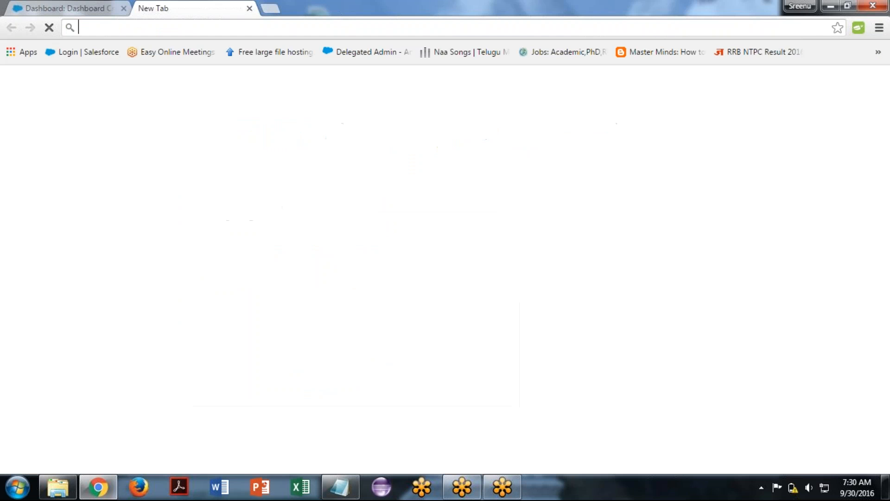
pyautogui.write('goo')
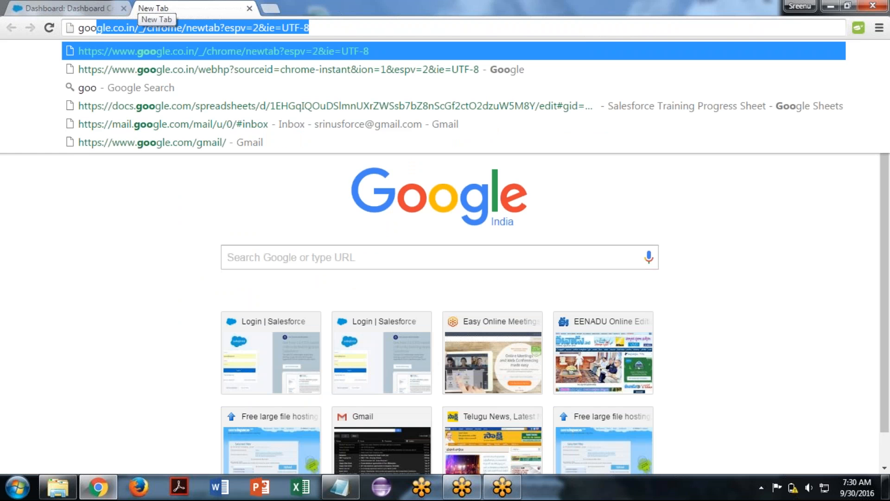
pyautogui.press('End')
pyautogui.press('BackSpace')
pyautogui.press('BackSpace')
pyautogui.press('BackSpace')
pyautogui.press('BackSpace')
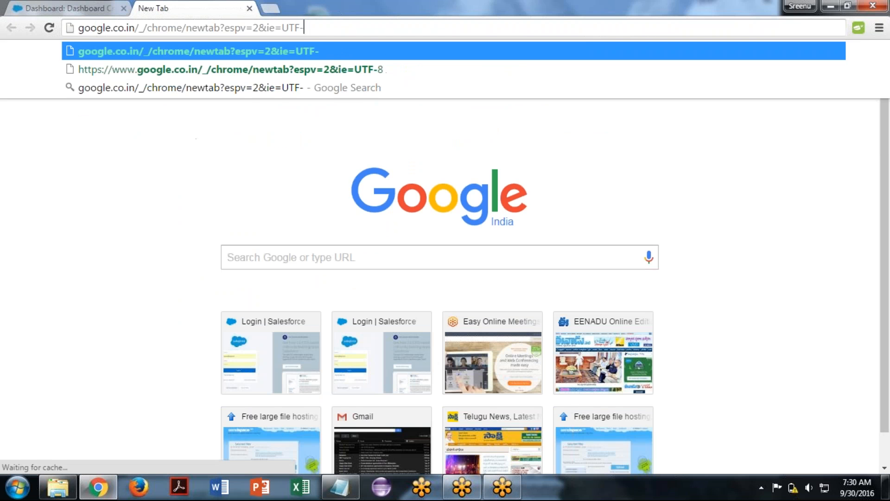
pyautogui.press('BackSpace')
pyautogui.press('BackSpace')
pyautogui.press('BackSpace')
pyautogui.press('BackSpace')
pyautogui.press('BackSpace')
pyautogui.press('BackSpace')
pyautogui.press('BackSpace')
pyautogui.press('BackSpace')
pyautogui.press('BackSpace')
pyautogui.press('BackSpace')
pyautogui.press('BackSpace')
pyautogui.press('BackSpace')
pyautogui.press('BackSpace')
pyautogui.press('BackSpace')
pyautogui.press('BackSpace')
pyautogui.press('BackSpace')
pyautogui.press('BackSpace')
pyautogui.press('BackSpace')
pyautogui.press('BackSpace')
pyautogui.press('BackSpace')
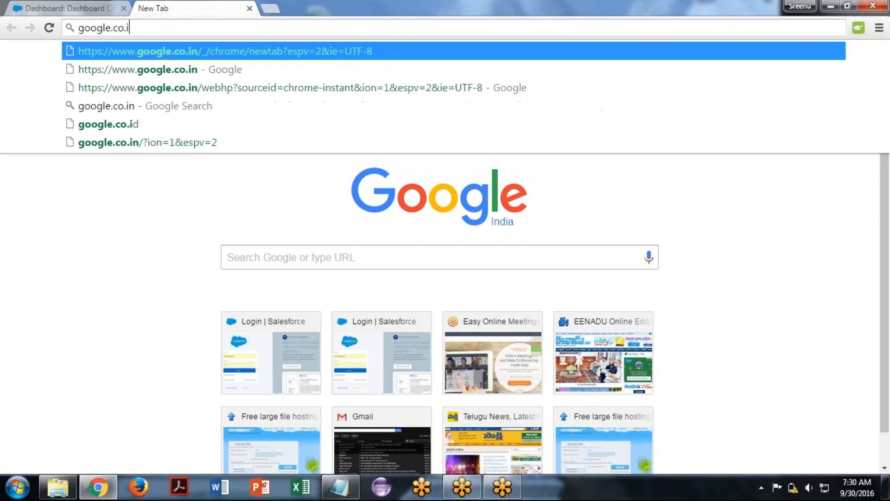
pyautogui.press('Return')
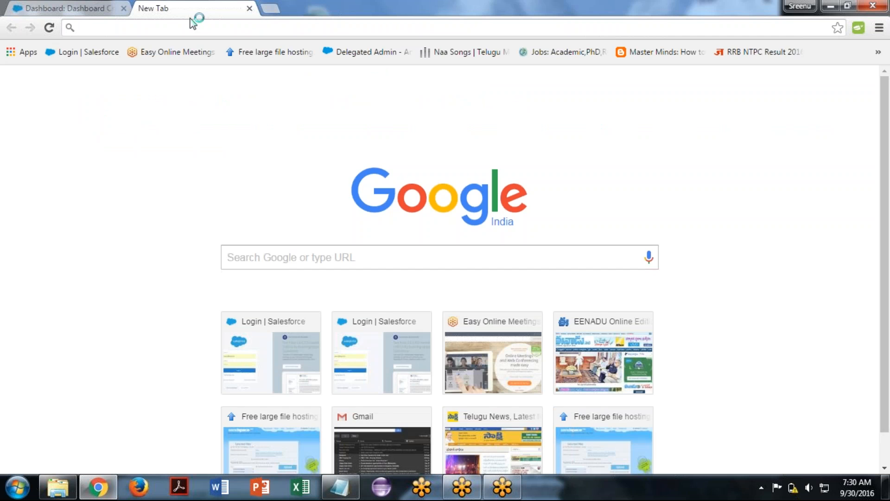
pyautogui.click(250, 8)
pyautogui.click(296, 372)
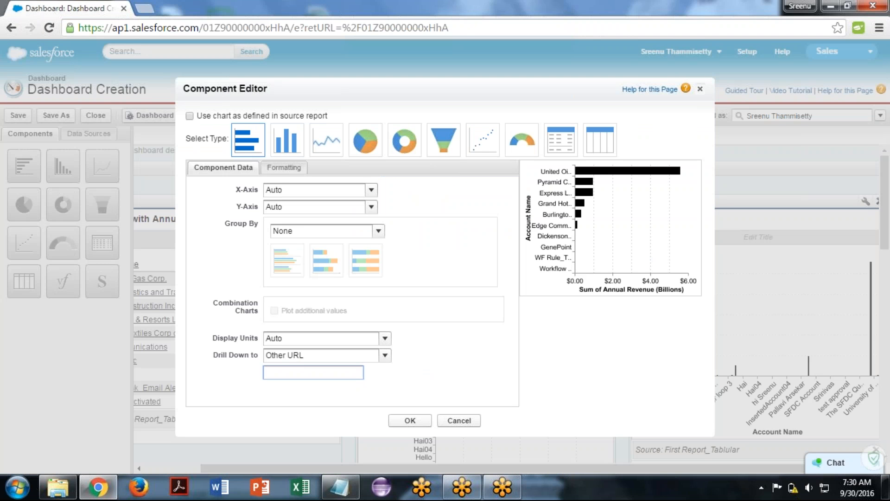
pyautogui.write('www.google.co.in')
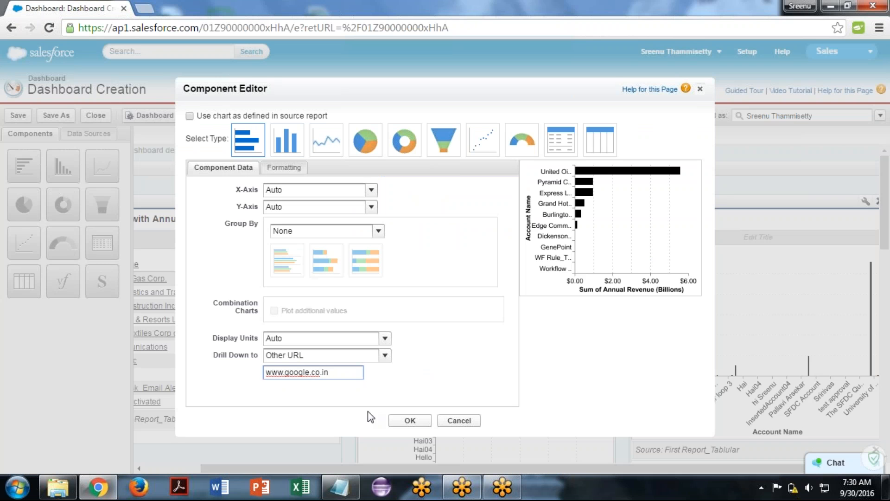
pyautogui.click(409, 420)
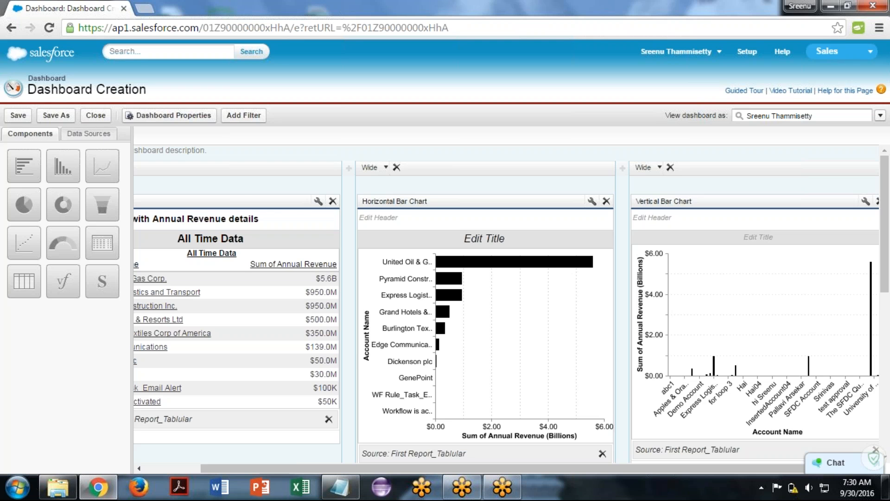
# Customize the table component's columns, enabling Show Total for the Sum of Annual Revenue column, and apply the change
pyautogui.click(317, 202)
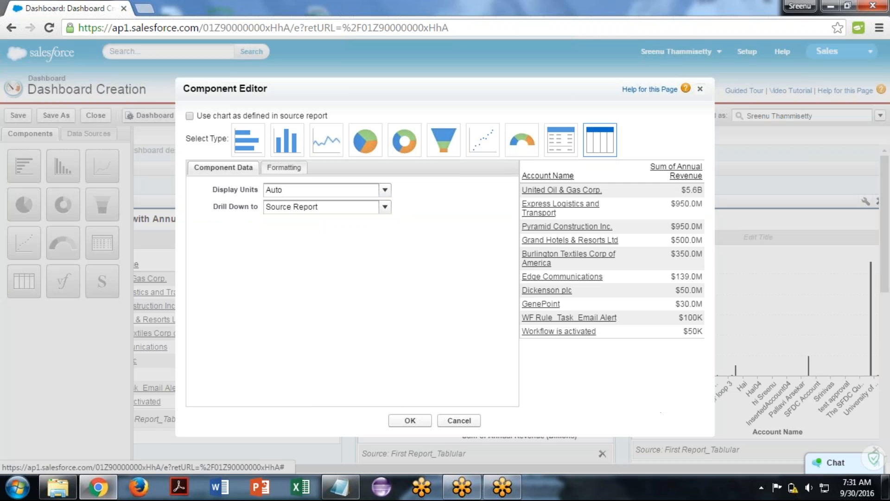
pyautogui.click(282, 171)
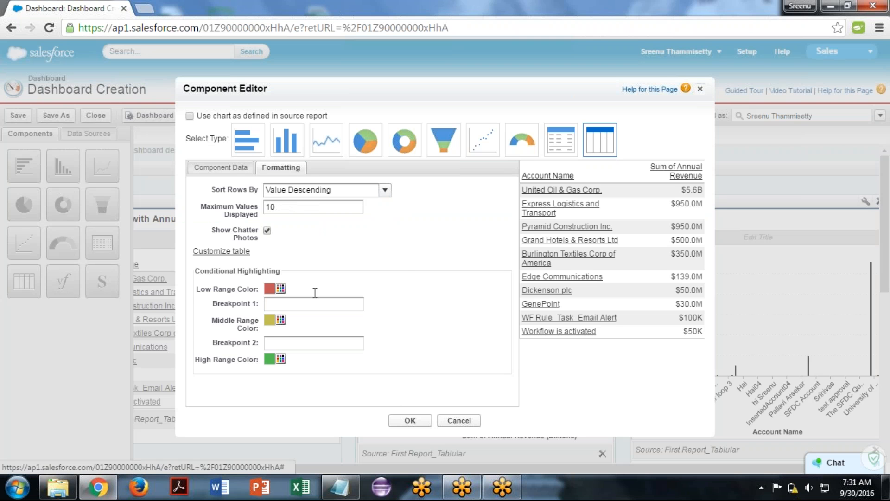
pyautogui.click(231, 252)
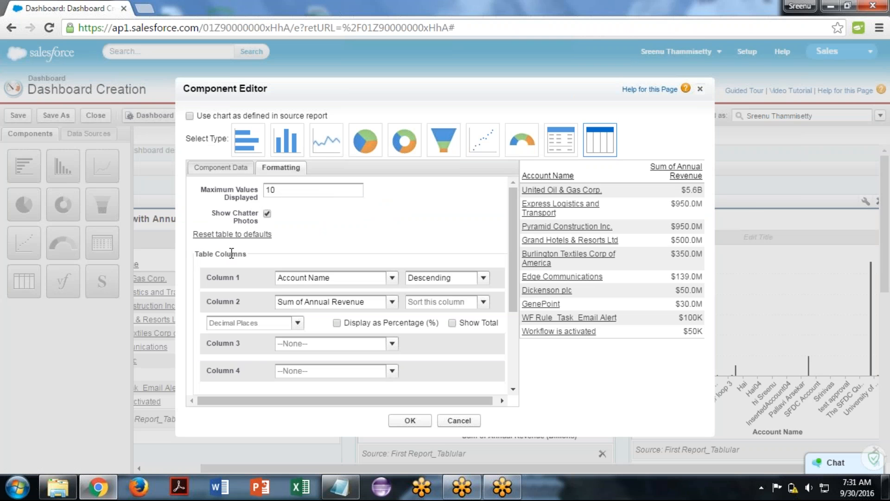
pyautogui.scroll(-2, 483, 271)
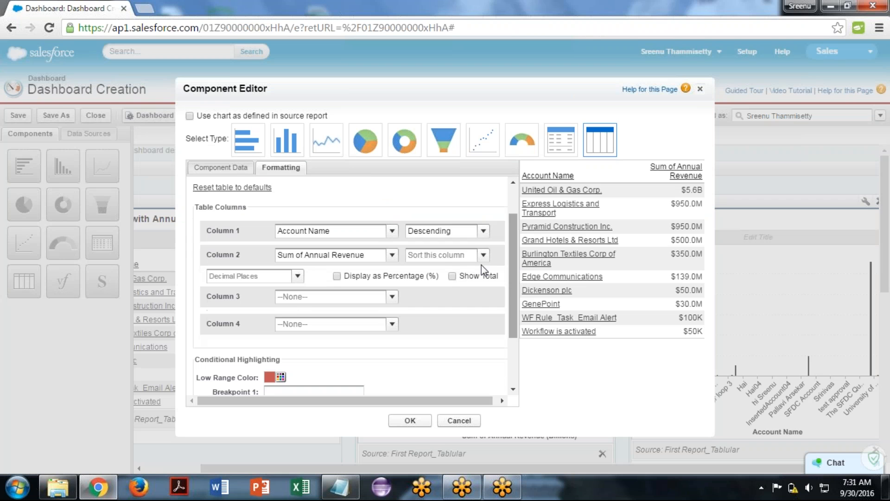
pyautogui.click(452, 275)
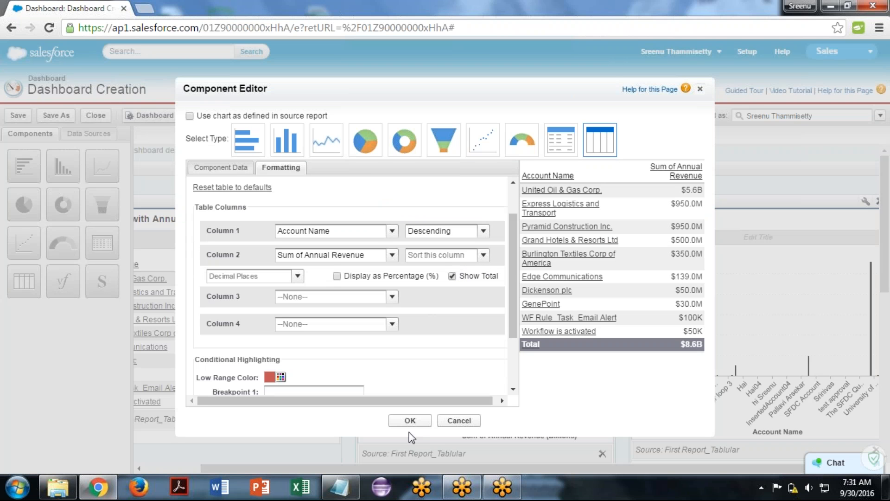
pyautogui.click(409, 420)
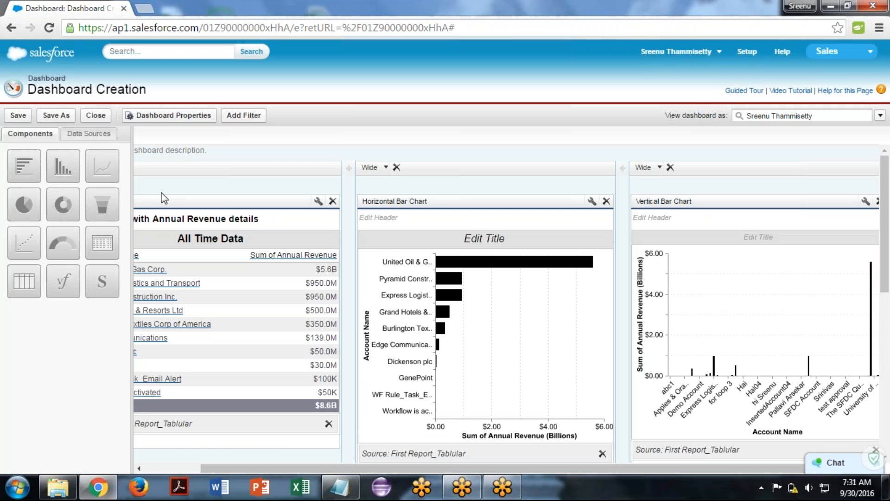
# Save and close the dashboard, and test the horizontal bar chart's drill-down link in its new browser tab
pyautogui.click(95, 115)
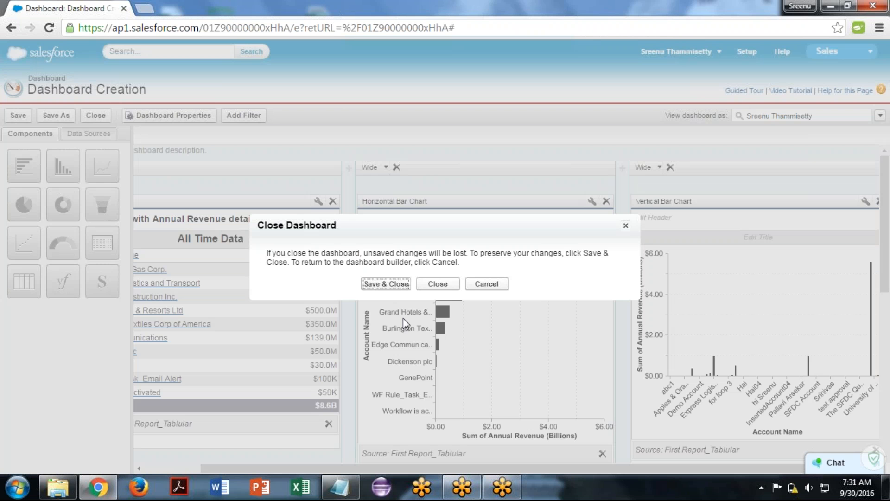
pyautogui.click(387, 284)
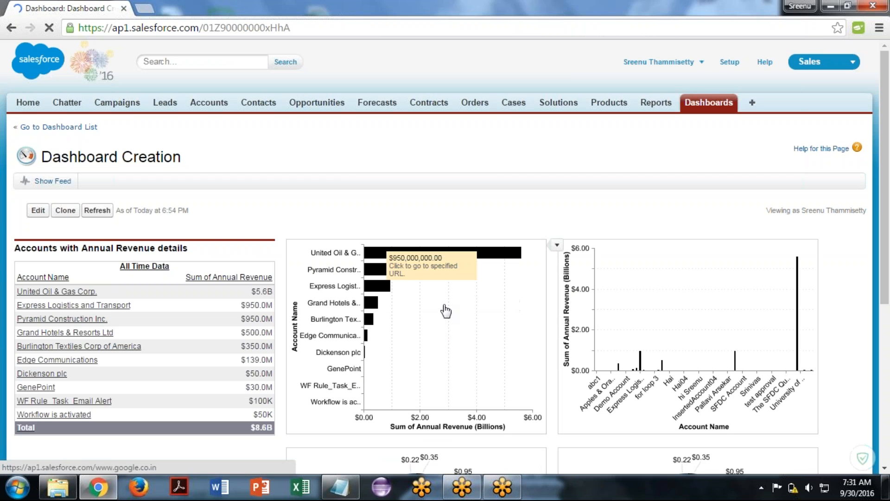
pyautogui.click(418, 303)
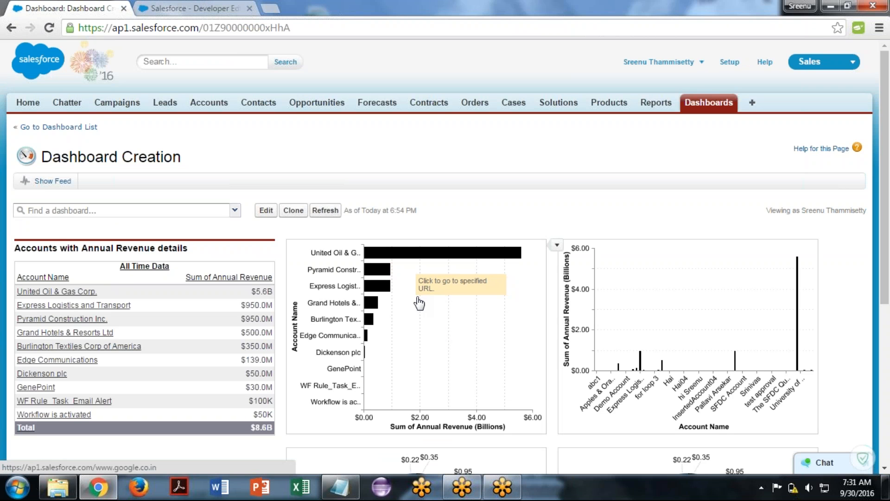
pyautogui.click(180, 7)
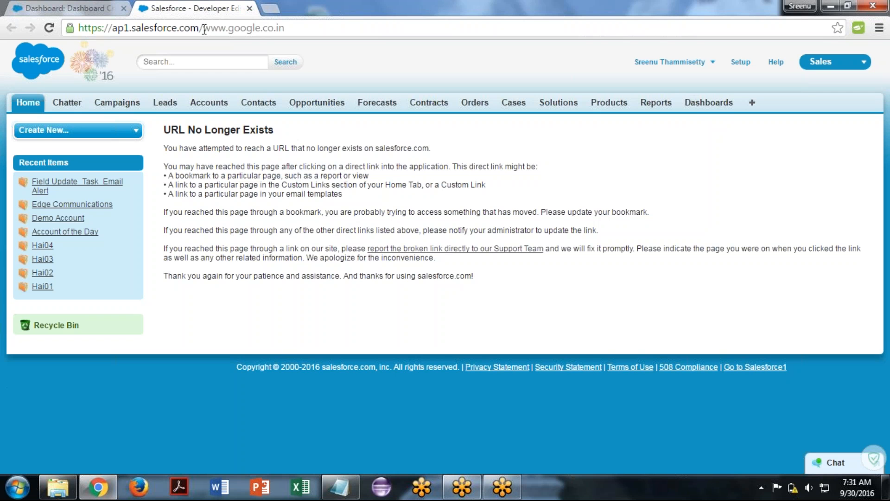
pyautogui.moveTo(204, 29); pyautogui.dragTo(111, 29)
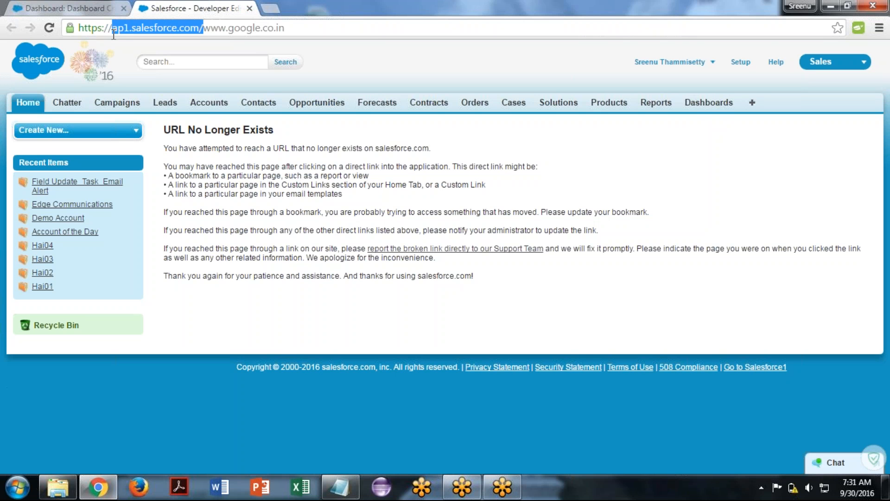
pyautogui.press('BackSpace')
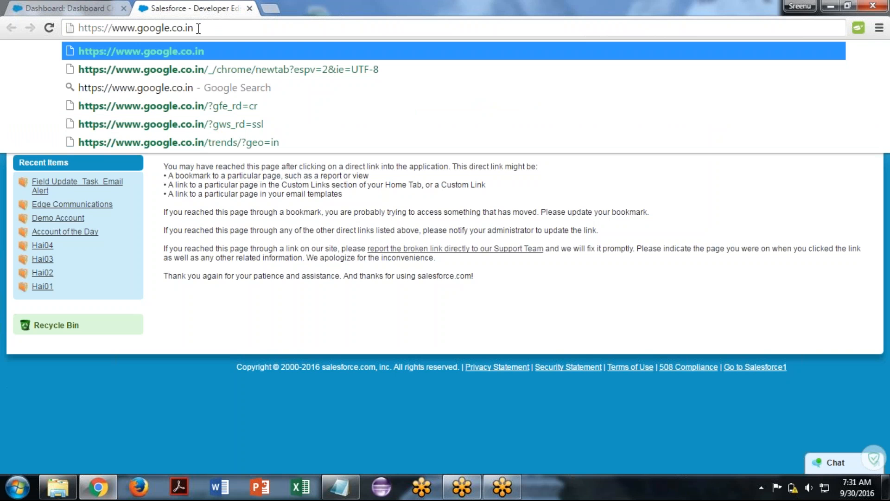
pyautogui.hotkey('ctrl', 'a')
pyautogui.hotkey('ctrl', 'c')
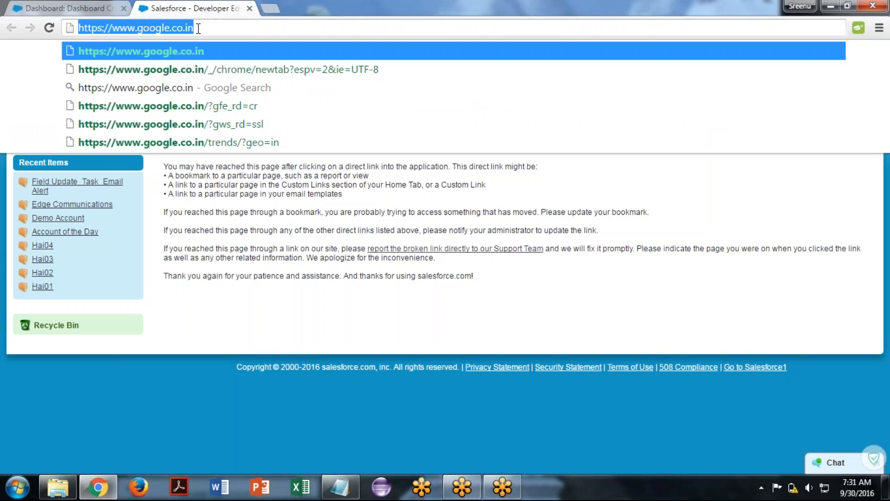
pyautogui.click(198, 28)
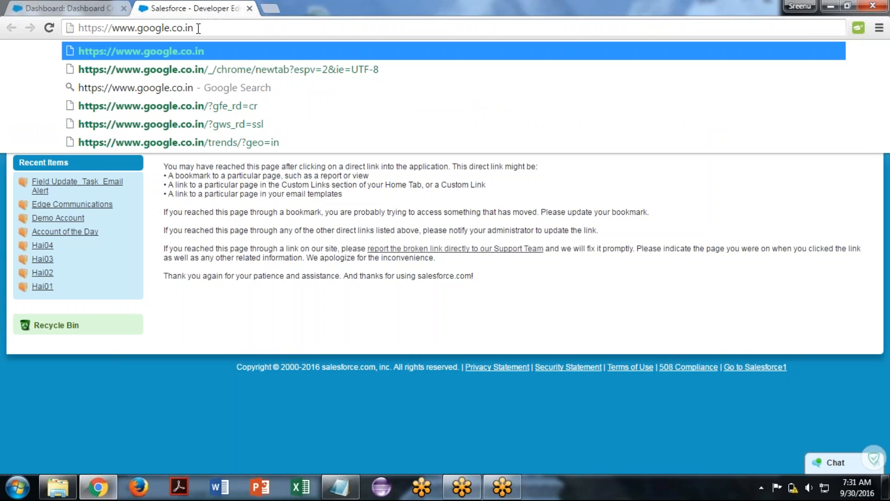
pyautogui.press('Return')
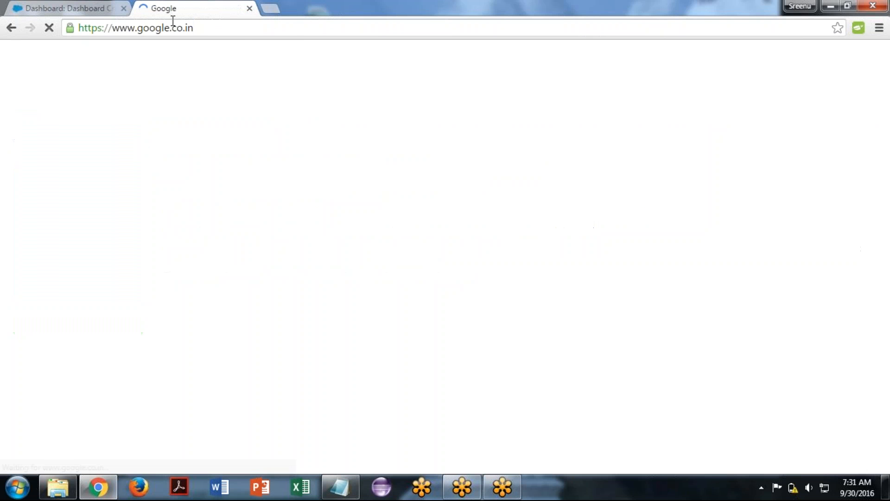
pyautogui.click(79, 7)
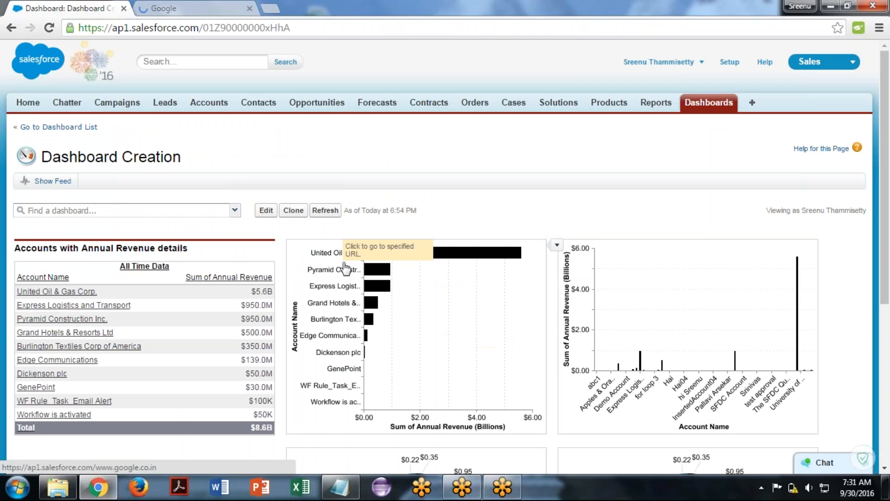
pyautogui.click(264, 214)
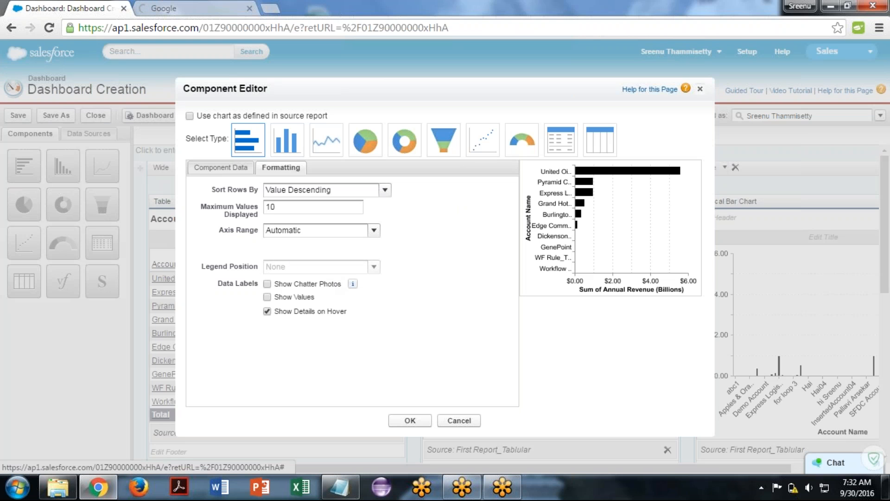
pyautogui.click(238, 173)
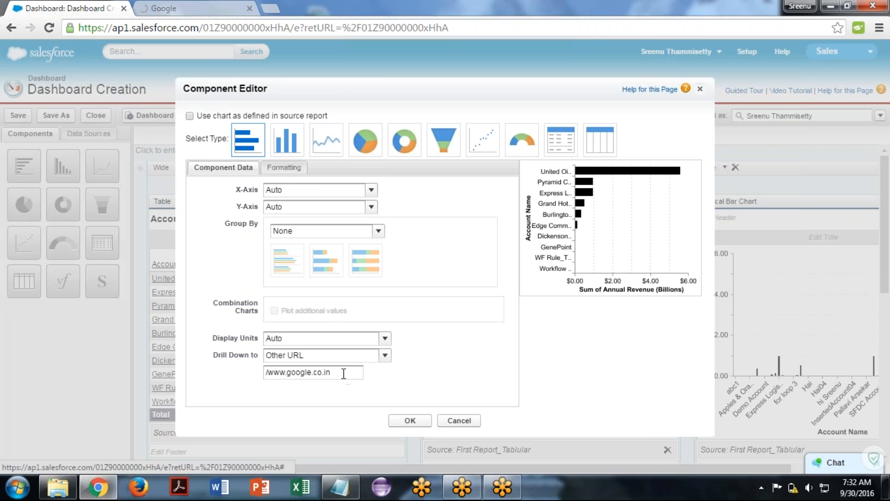
pyautogui.moveTo(341, 372); pyautogui.dragTo(266, 372)
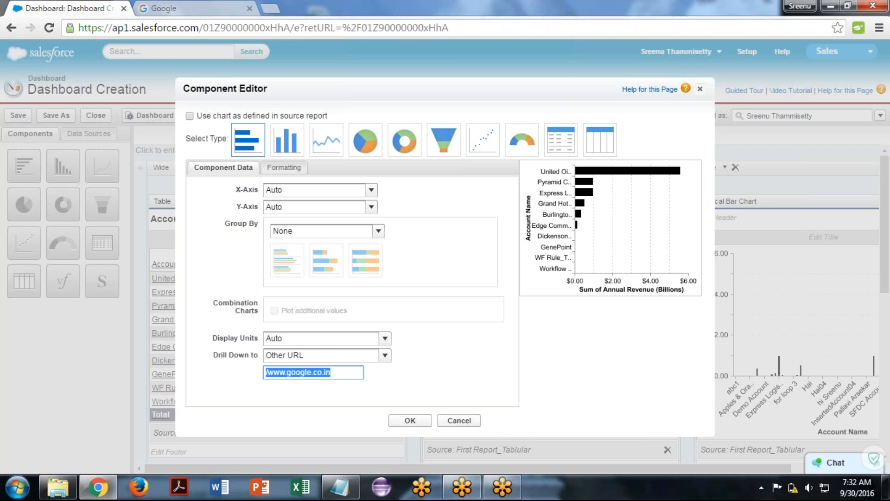
pyautogui.hotkey('ctrl', 'v')
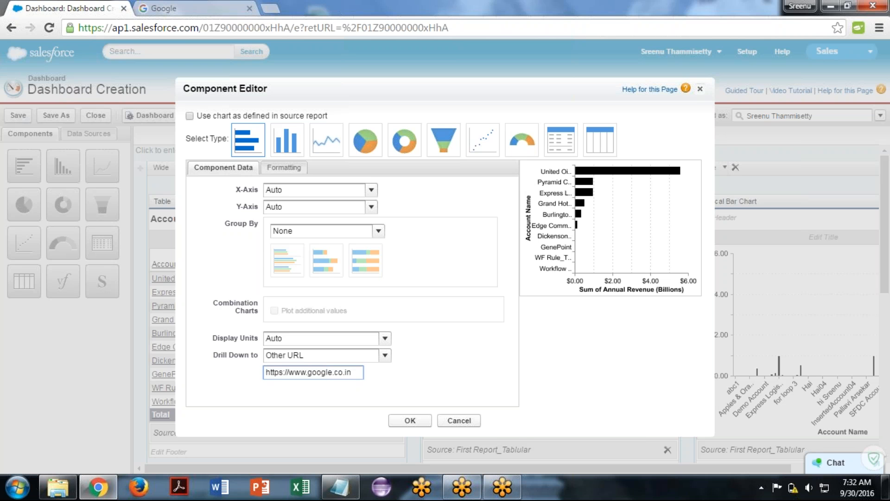
pyautogui.click(409, 419)
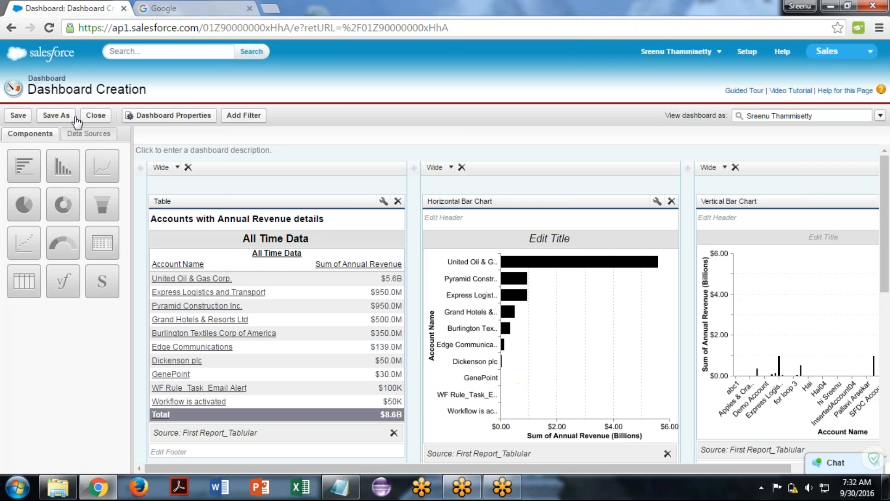
# Save and close the dashboard, and retest the drill-down from a bar of the horizontal chart with the old Google tab closed
pyautogui.click(95, 115)
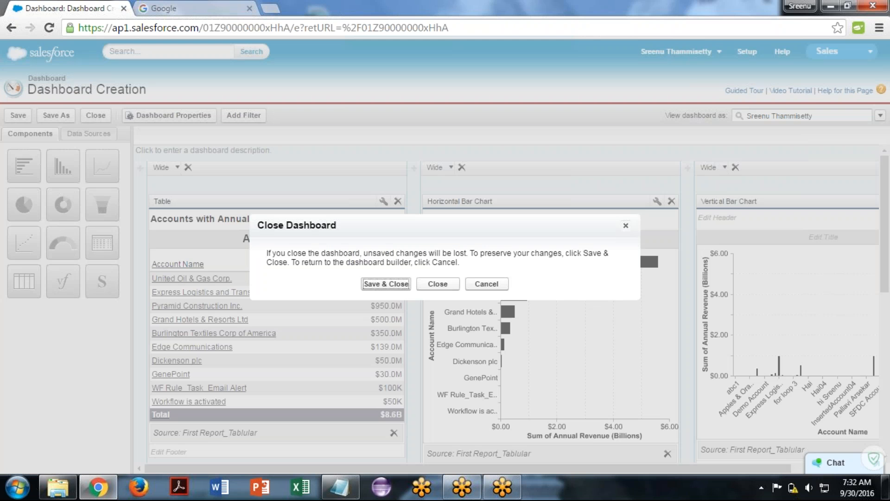
pyautogui.click(393, 286)
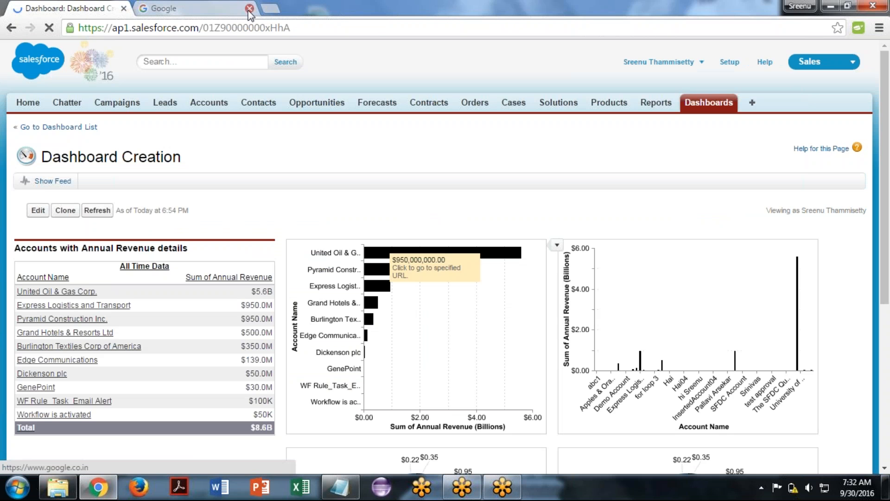
pyautogui.click(249, 8)
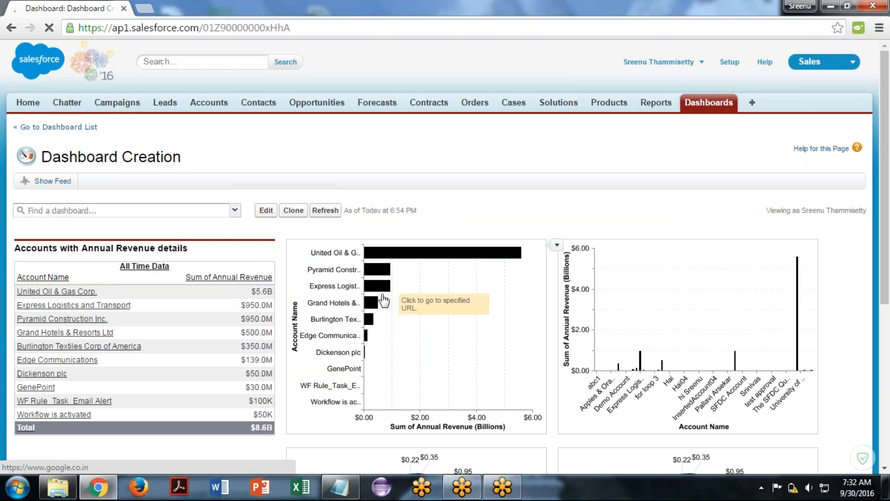
pyautogui.click(374, 269)
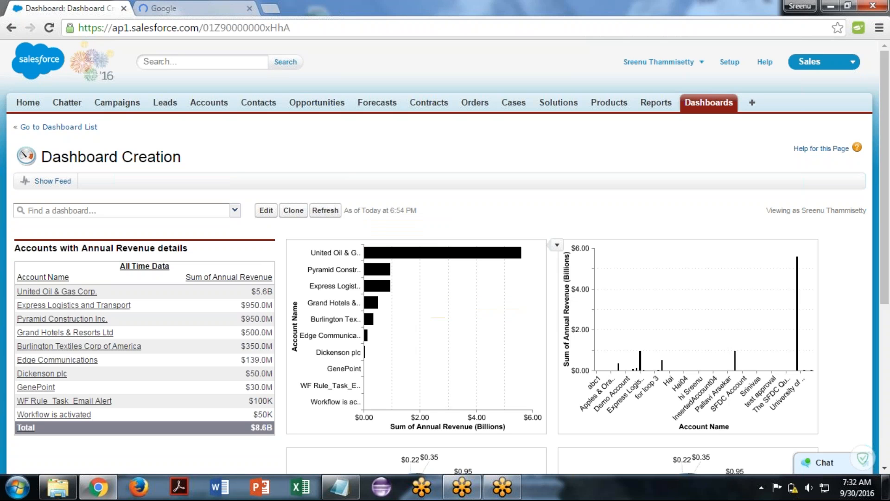
# View the Google page opened by the chart's drill-down, close its browser tab and return to the dashboard
pyautogui.click(216, 2)
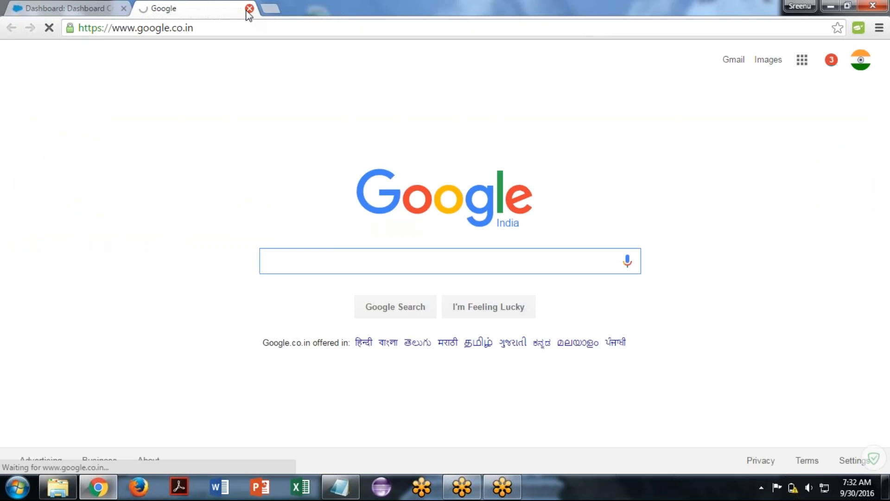
pyautogui.click(249, 8)
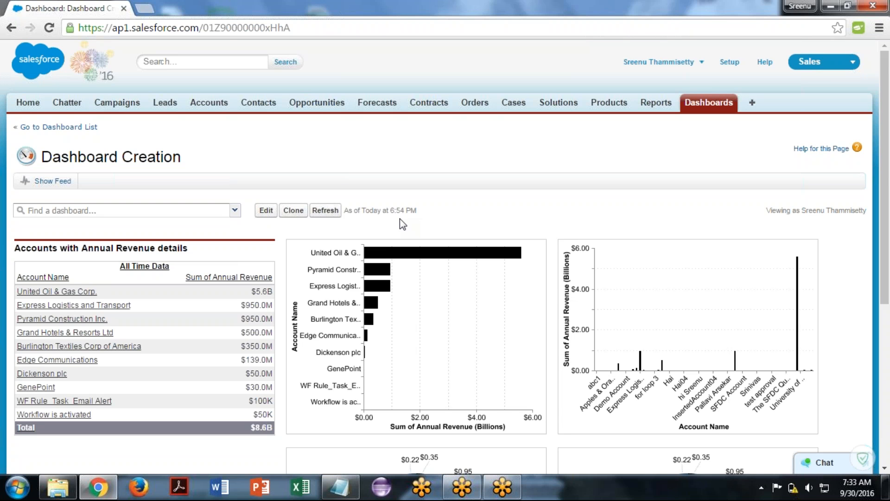
pyautogui.tripleClick(382, 216)
pyautogui.click(382, 216)
# Switch to the Notepad notes and add the line "Static Dashboard" below the last paragraph, separated by a blank line
pyautogui.click(340, 487)
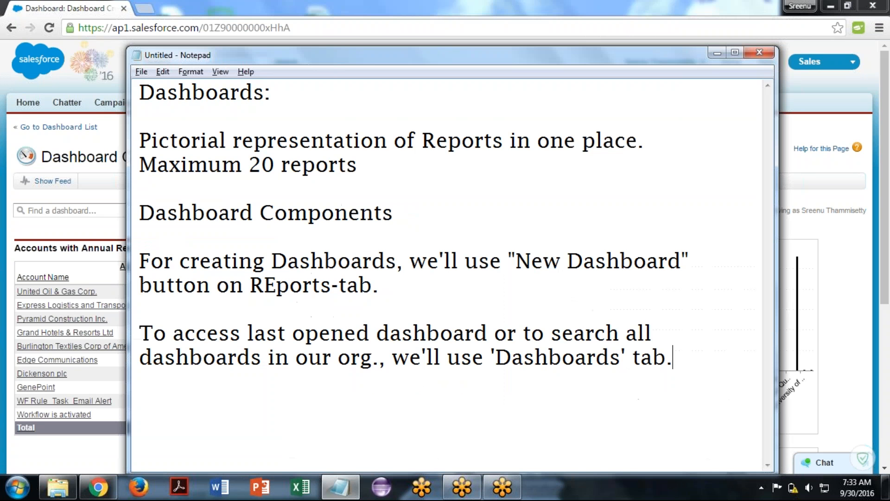
pyautogui.click(348, 410)
pyautogui.press('End')
pyautogui.press('Return')
pyautogui.press('Return')
pyautogui.write('Static ')
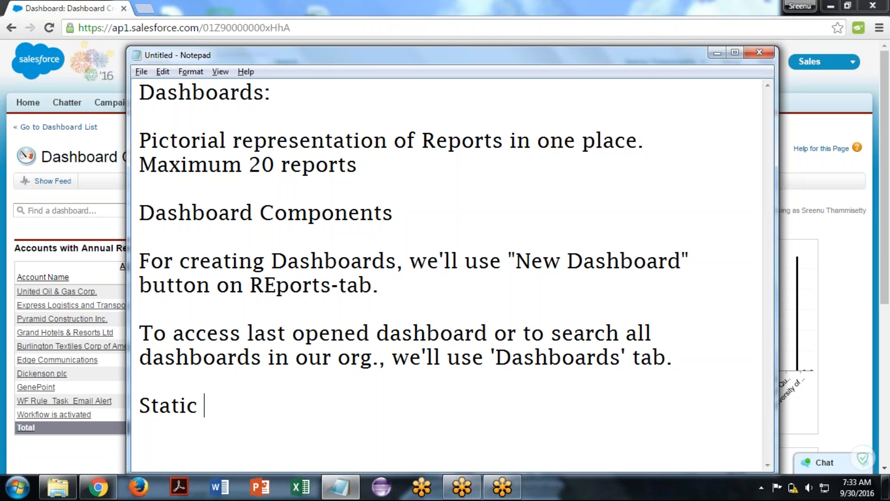
pyautogui.write('Dashboar')
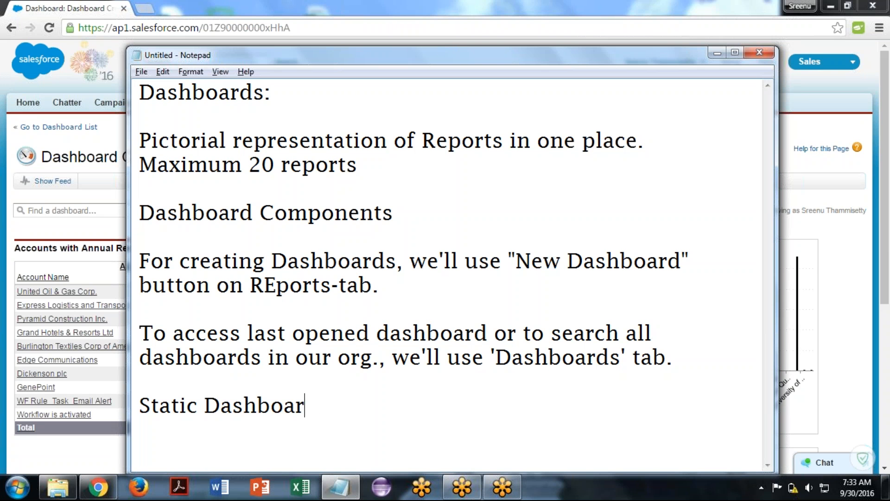
pyautogui.write('d')
# Add a line starting with "Dynamic" directly below "Static Dashboard" in the notes
pyautogui.press('Return')
pyautogui.write('Dyn')
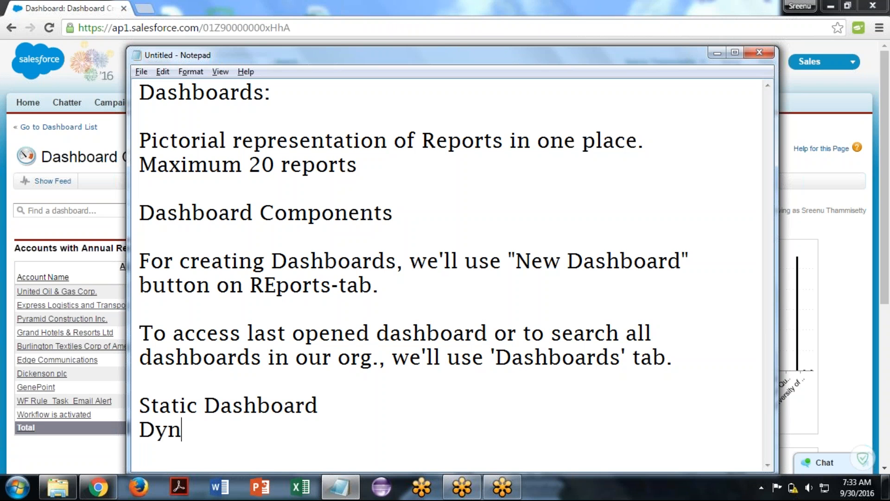
pyautogui.write('amix')
pyautogui.press('BackSpace')
pyautogui.write('c')
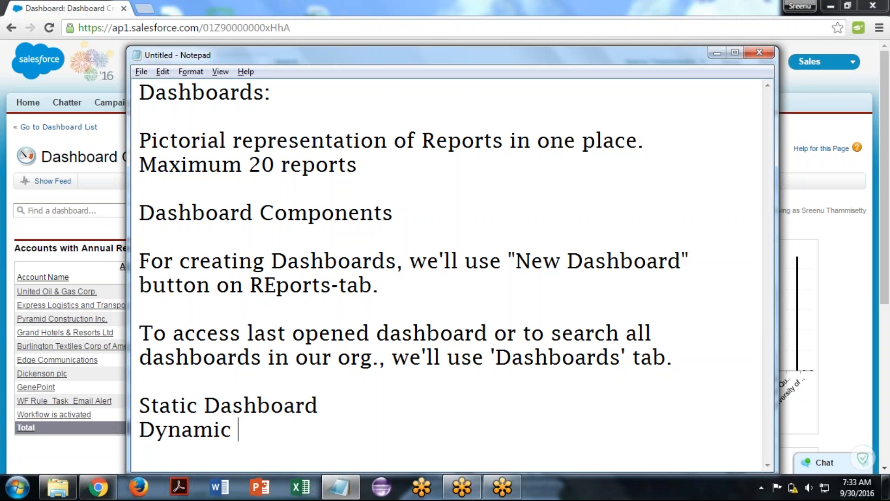